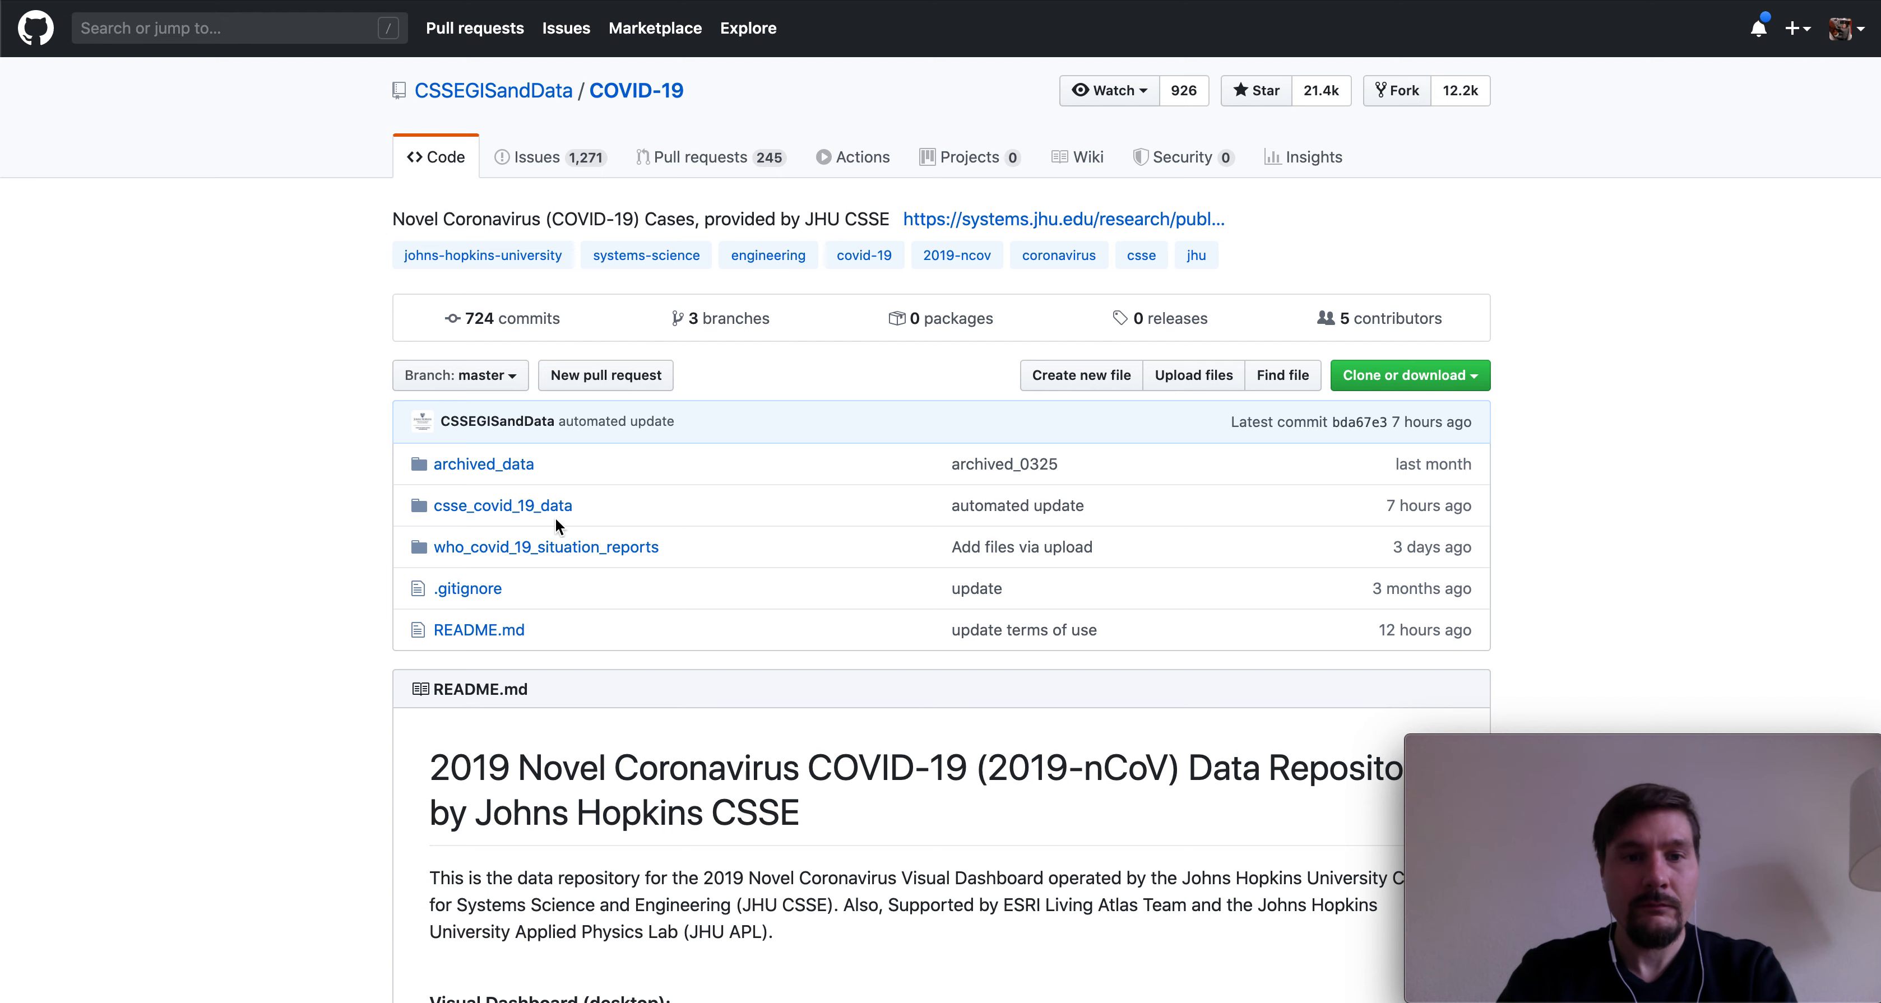
- Scroll down the COVID-19 repository README and back up to the folder list
{"action": "scroll", "coordinate": [347, 519], "scroll_direction": "down", "scroll_amount": 10}
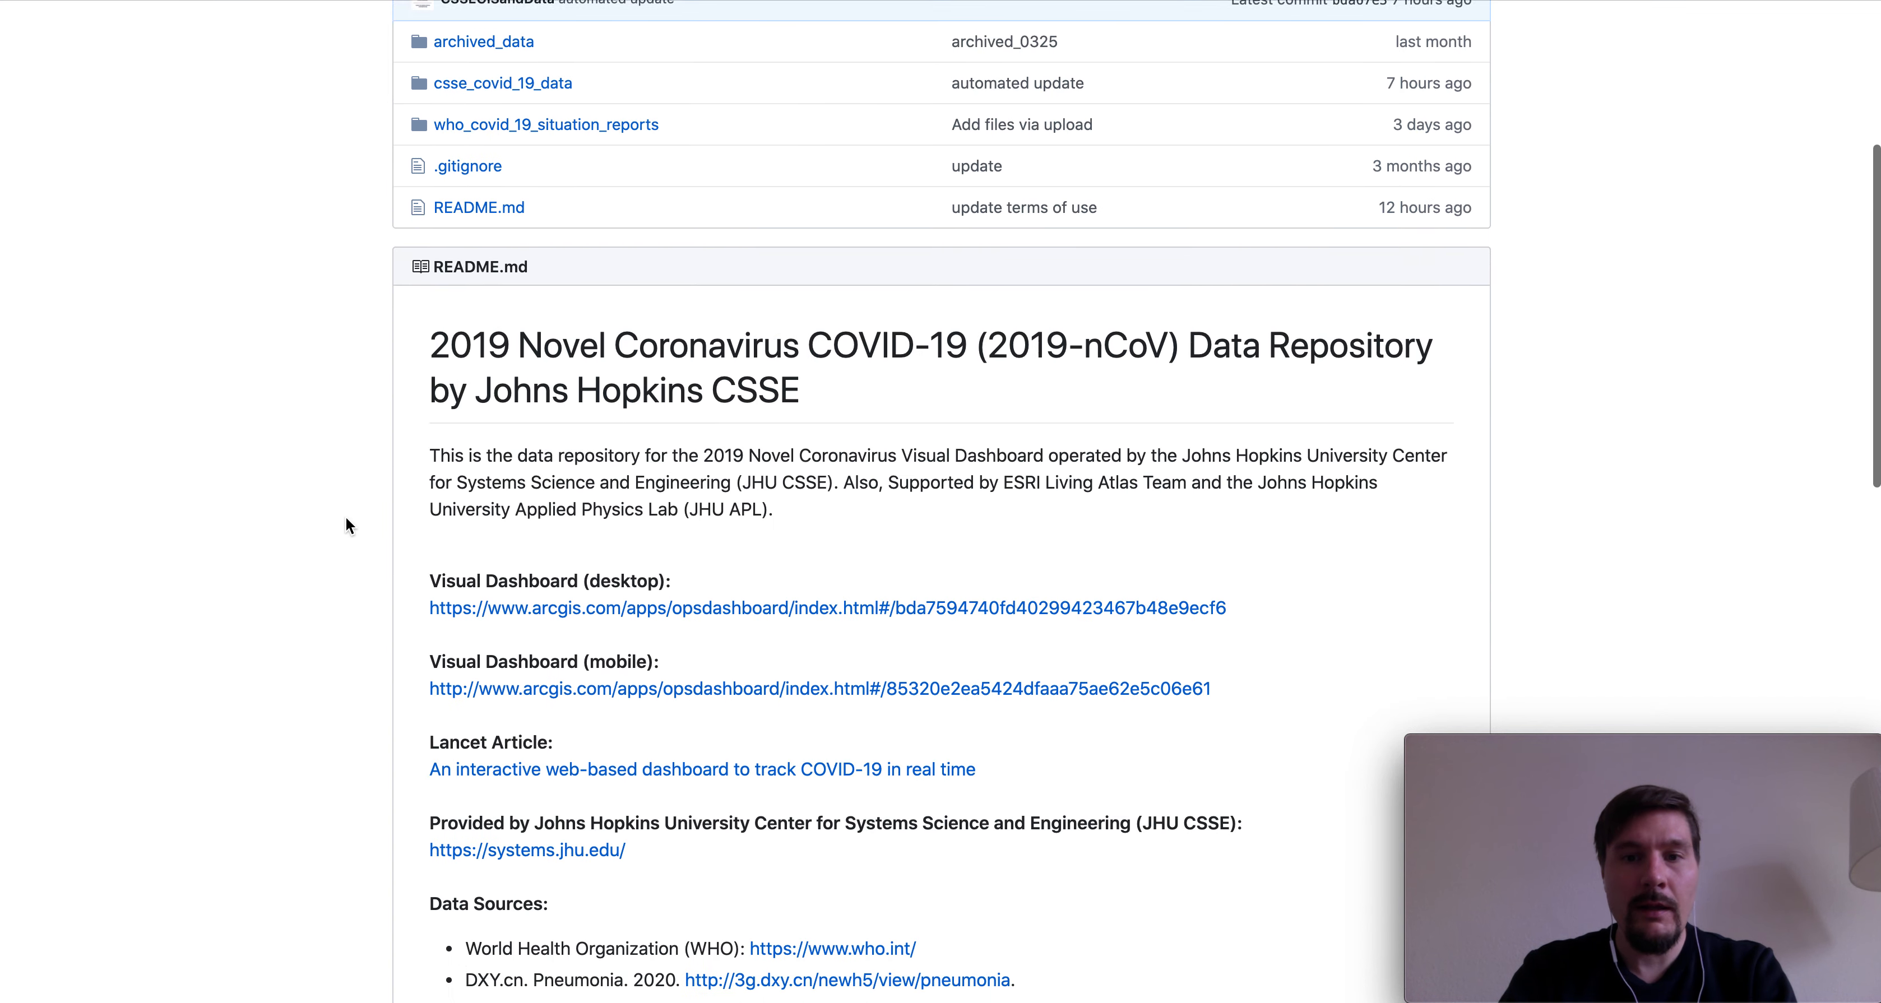
{"action": "scroll", "coordinate": [346, 518], "scroll_direction": "up", "scroll_amount": 8}
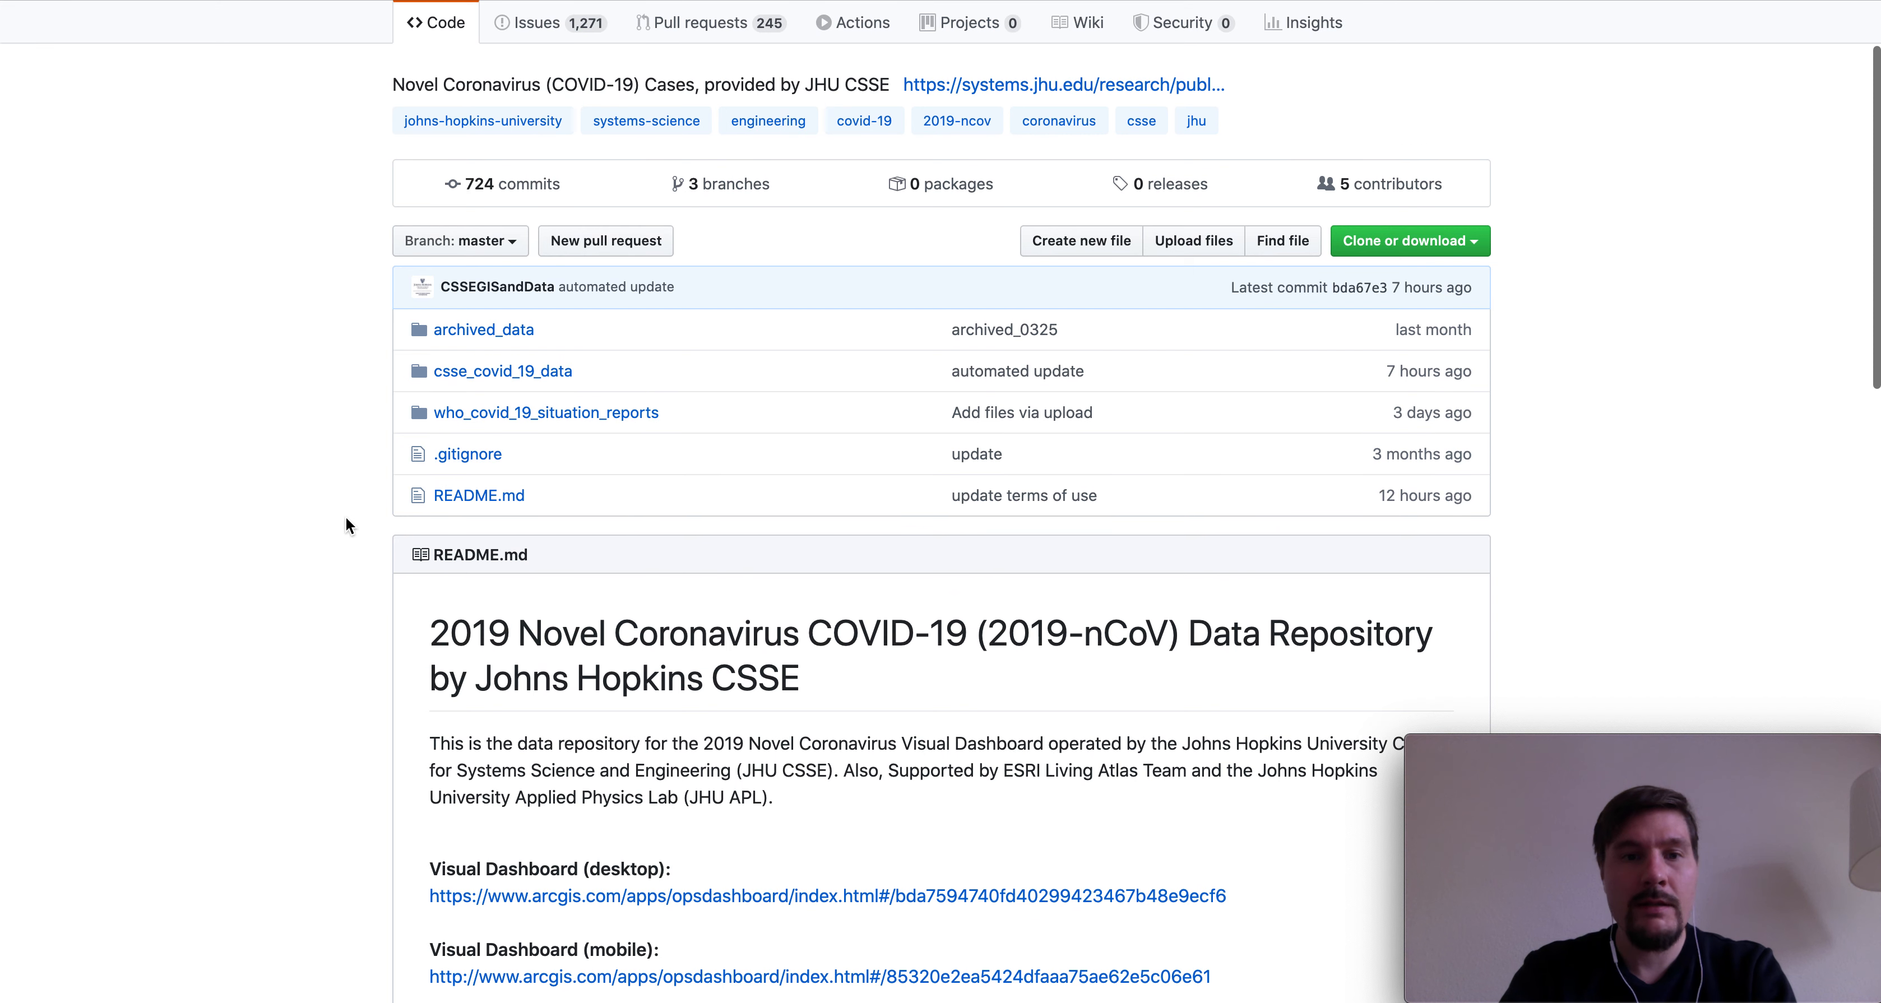
{"action": "scroll", "coordinate": [346, 522], "scroll_direction": "up", "scroll_amount": 1}
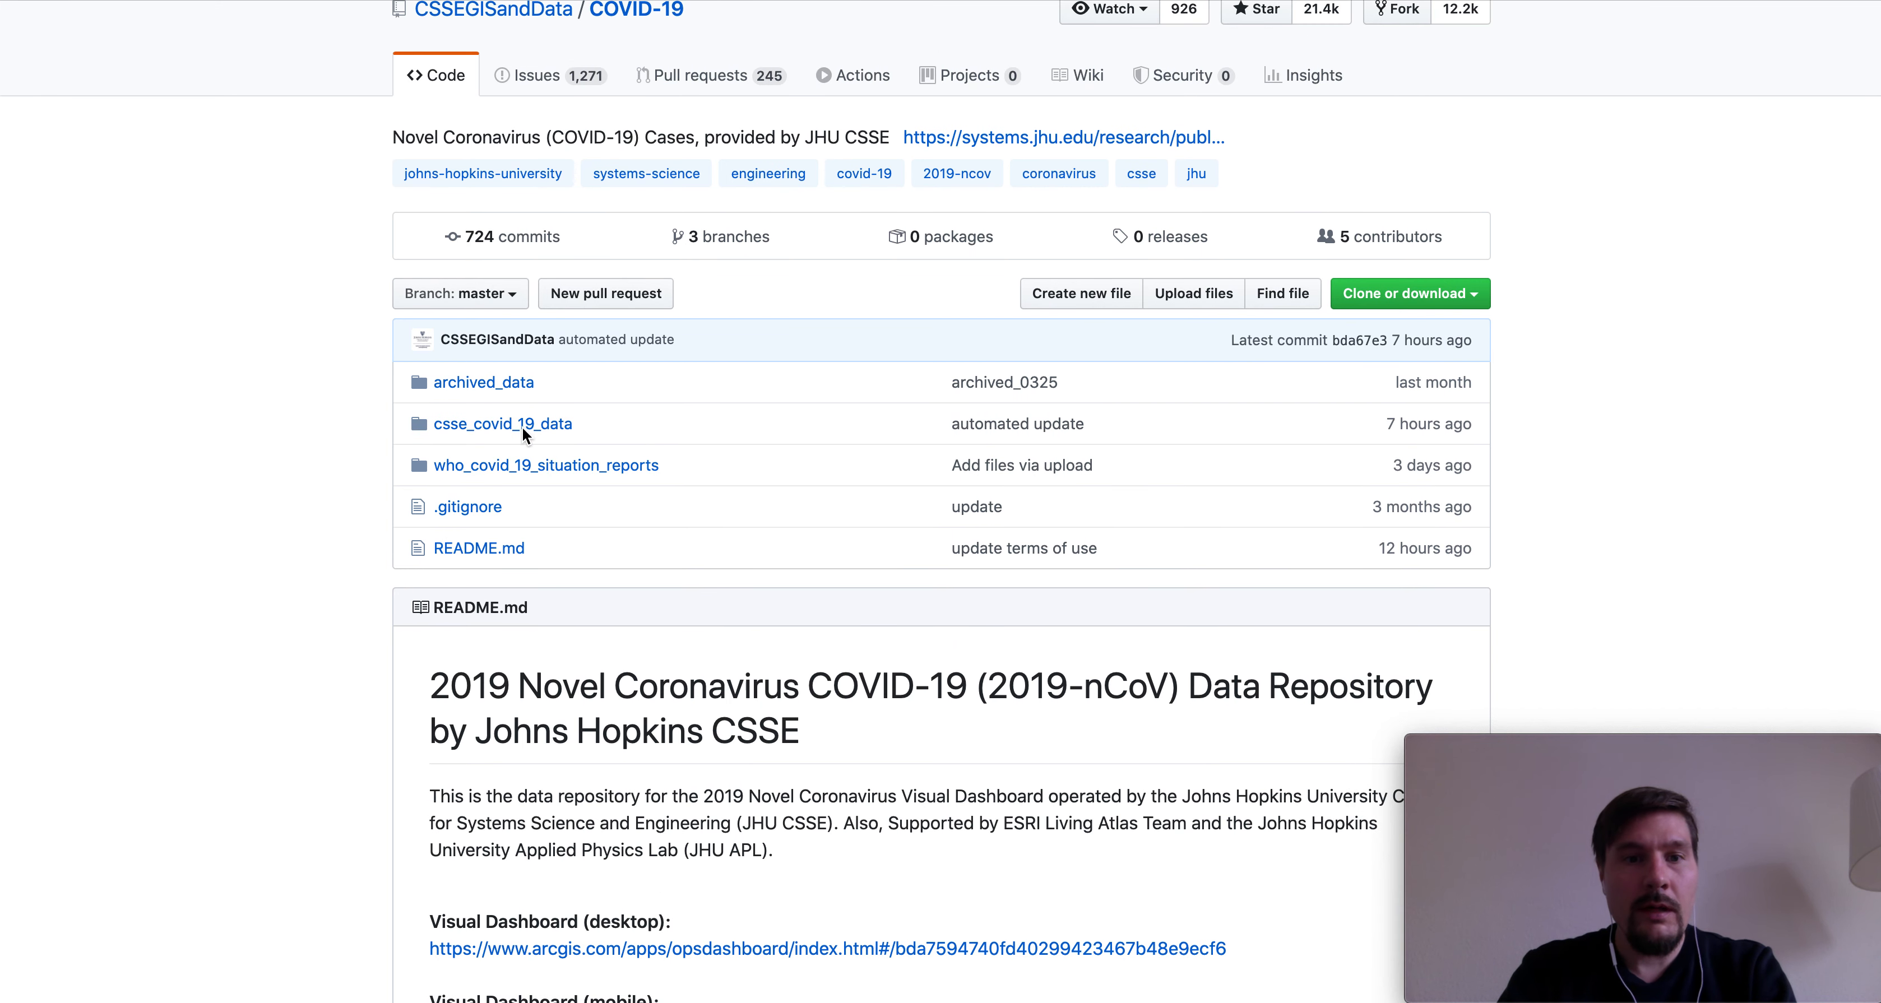
- Open csse_covid_19_data › csse_covid_19_time_series › time_series_covid19_deaths_US.csv
{"action": "left_click", "coordinate": [487, 440]}
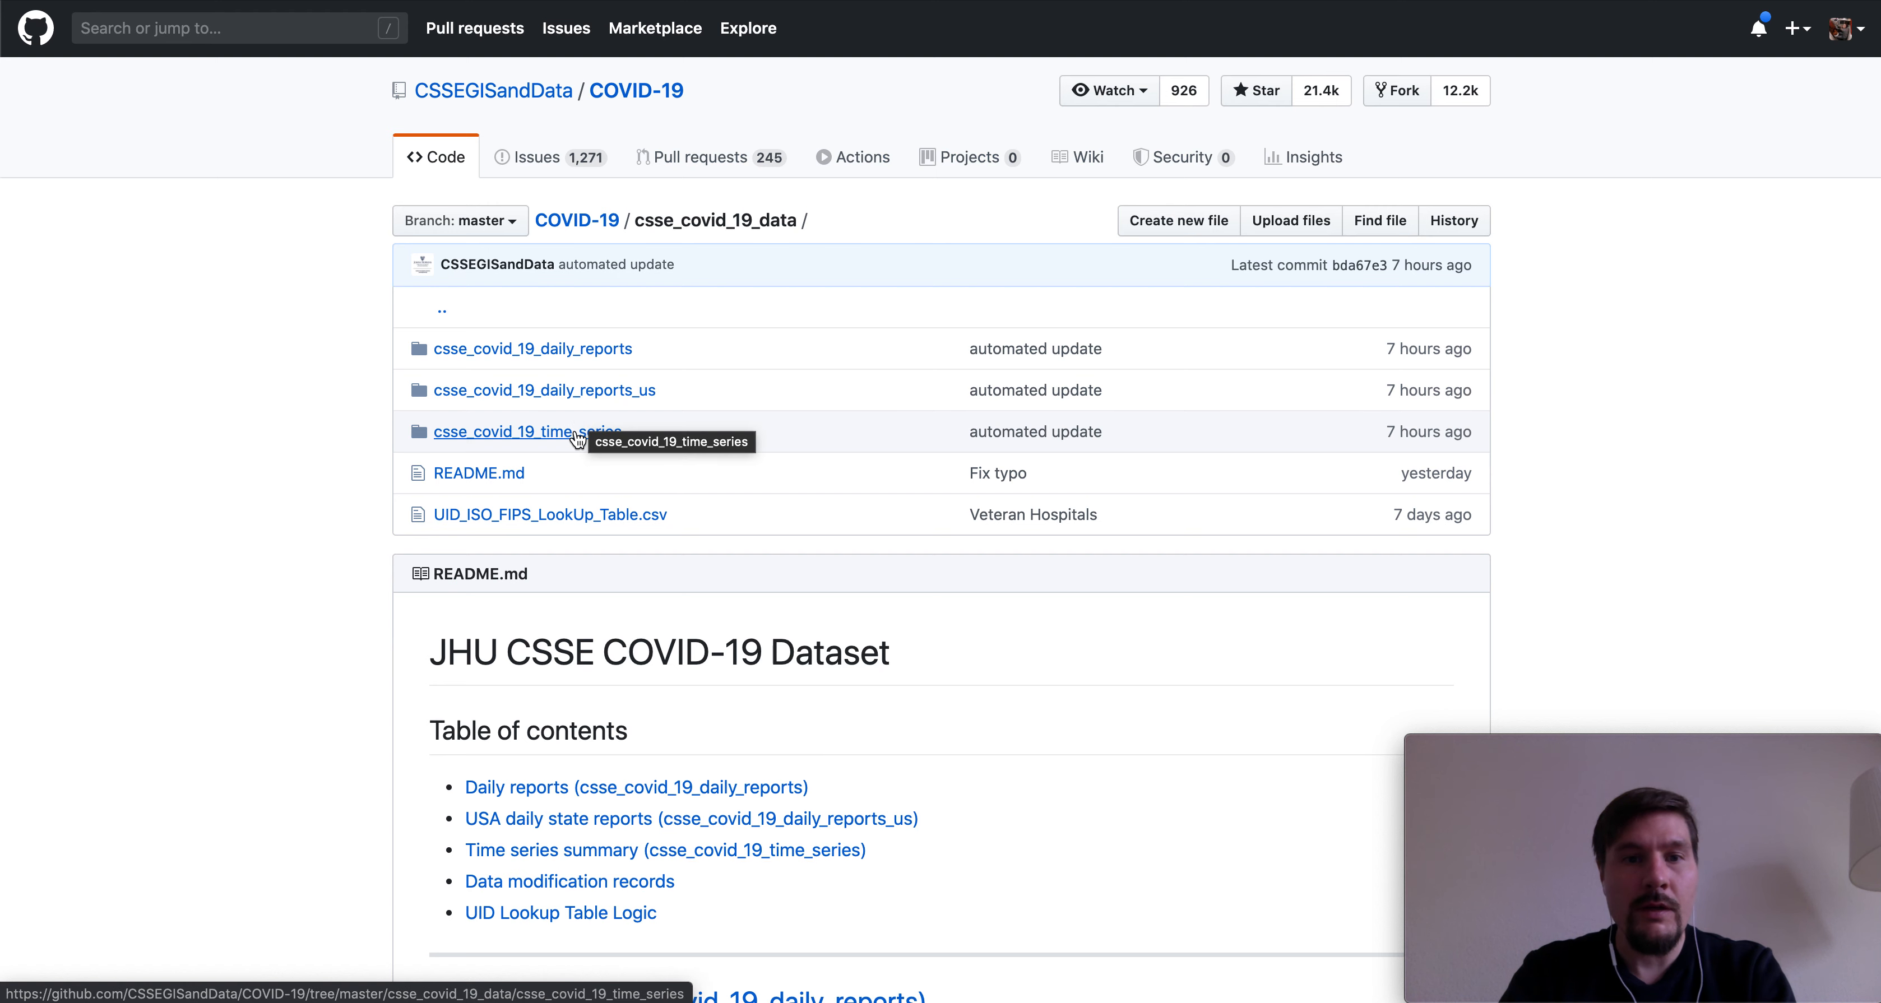
{"action": "left_click", "coordinate": [577, 439]}
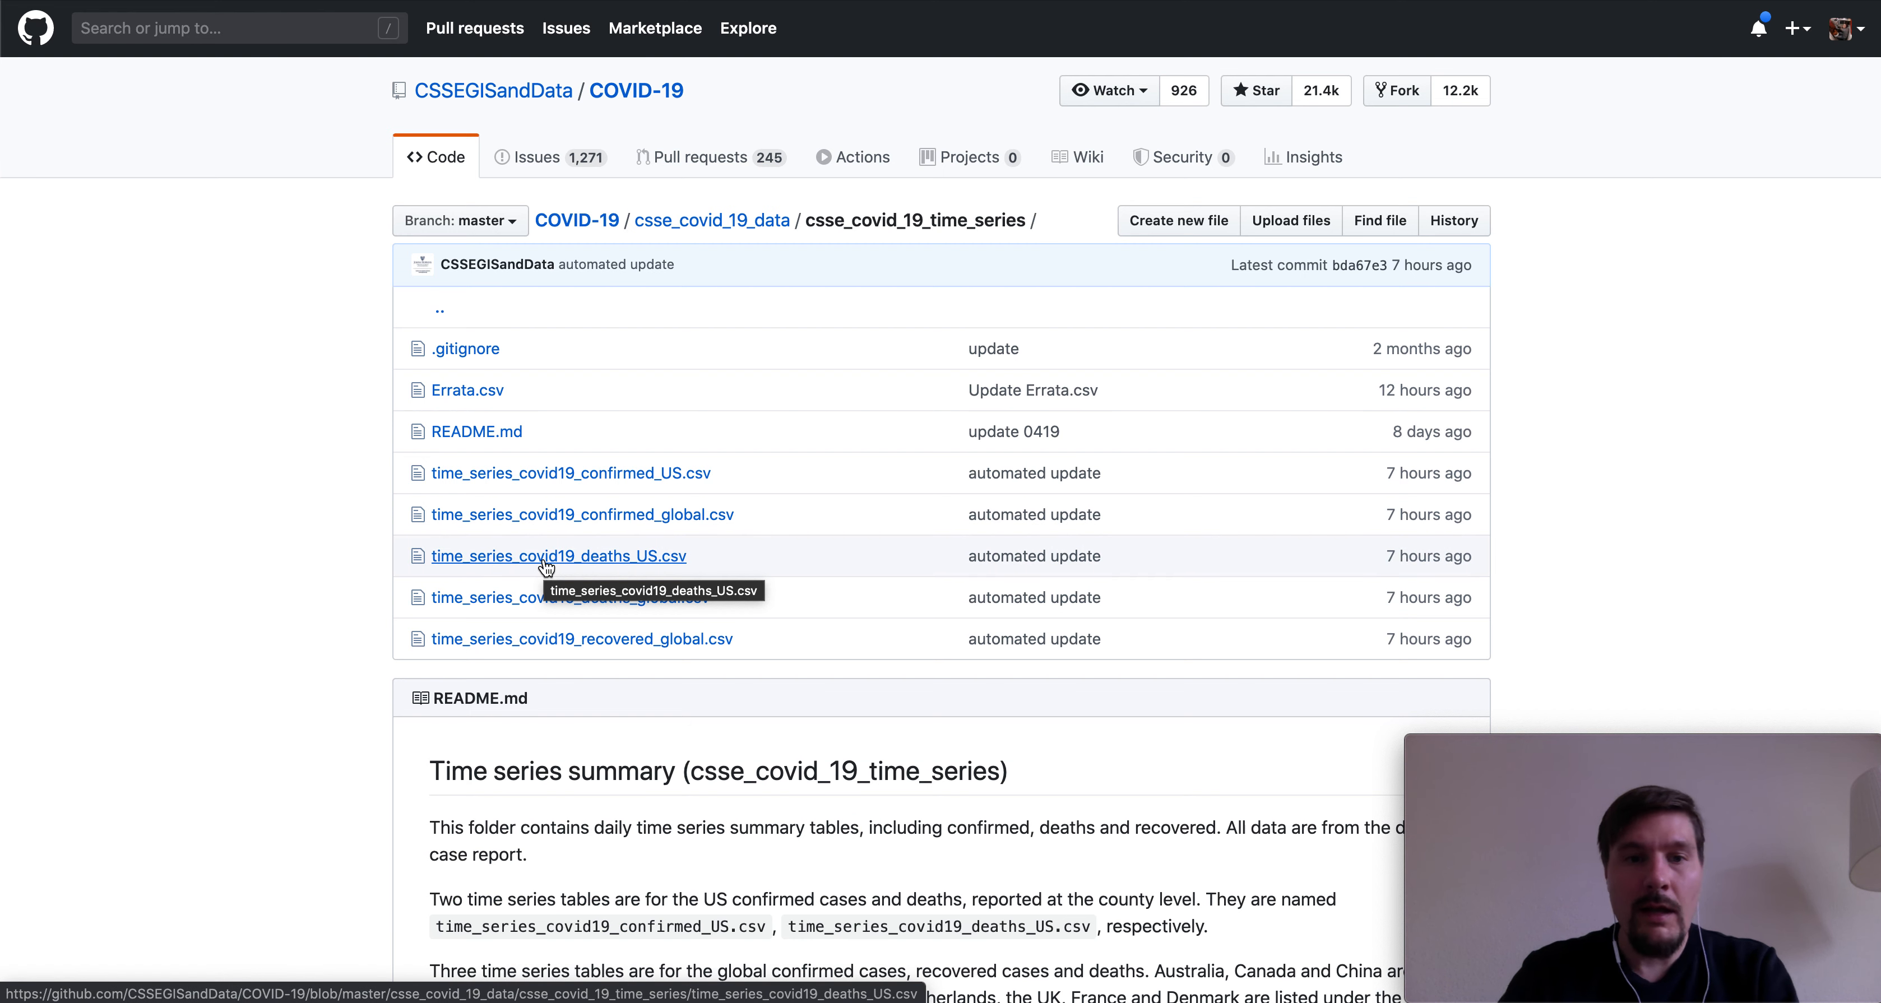
{"action": "left_click", "coordinate": [583, 557]}
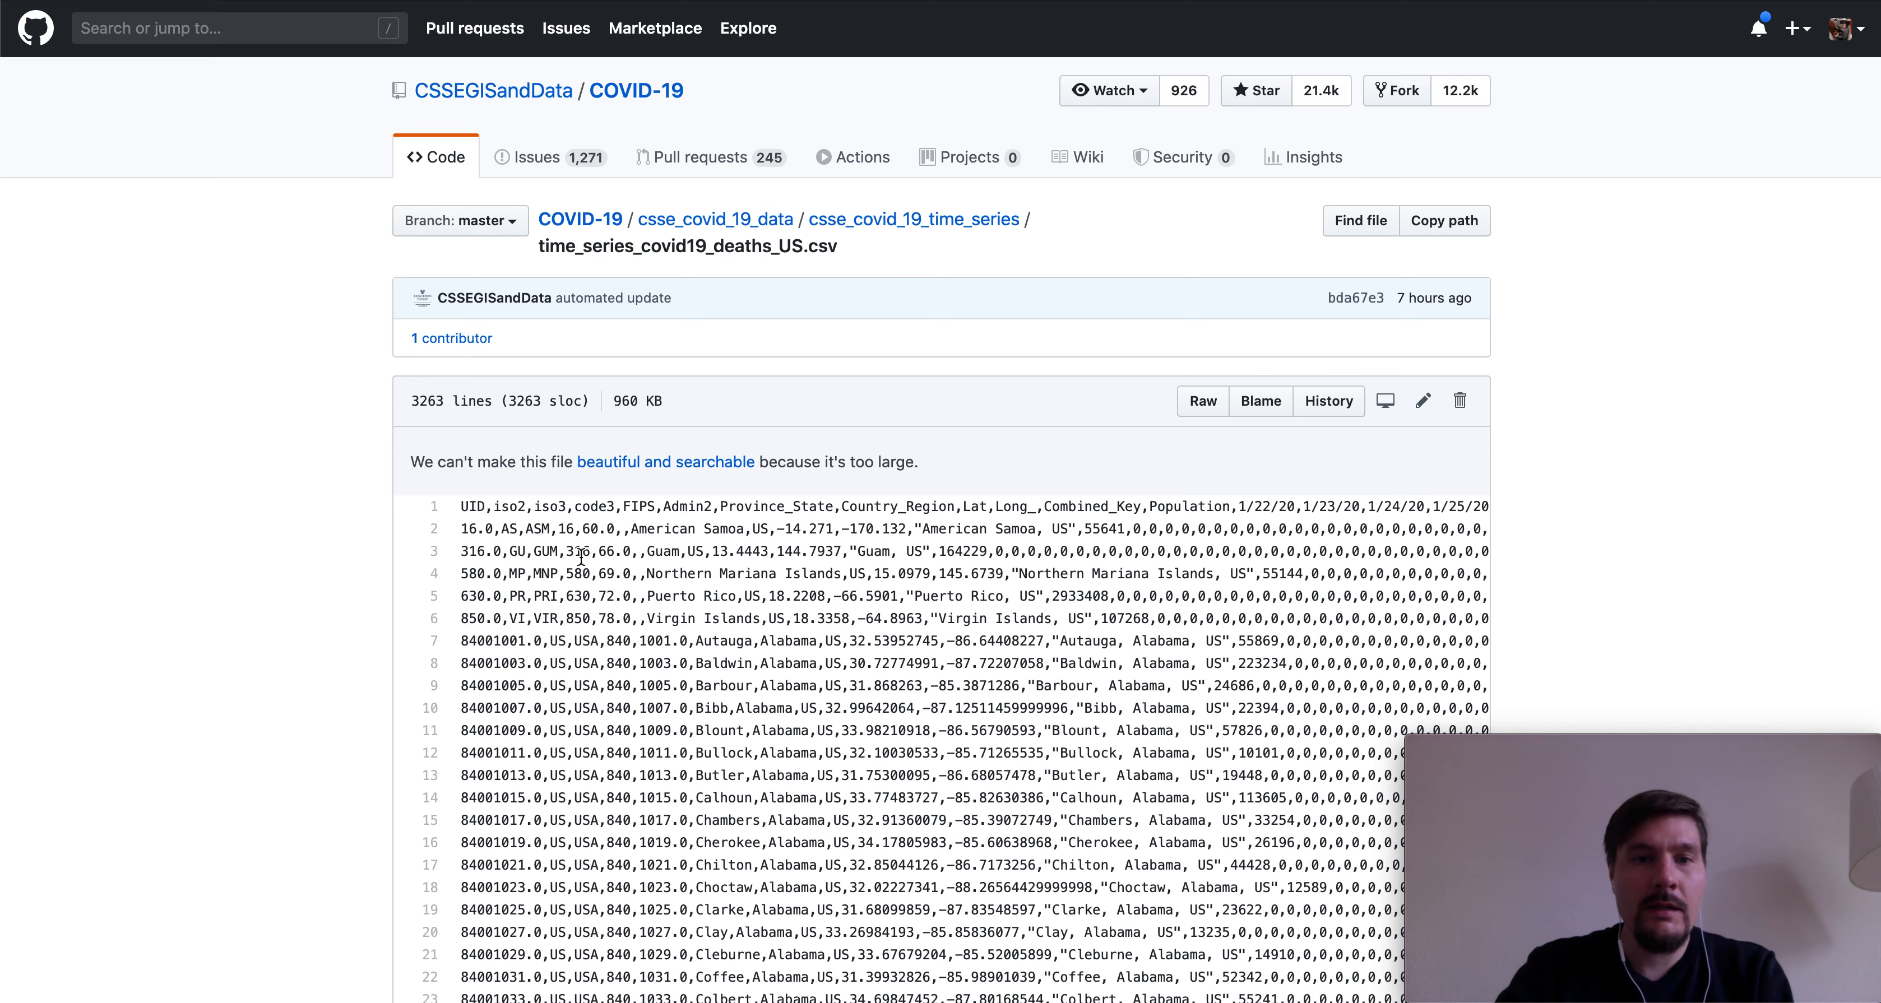
- Scroll the CSV and select sample counties Baldwin and Blount and the state Alabama
{"action": "scroll", "coordinate": [347, 530], "scroll_direction": "down", "scroll_amount": 2}
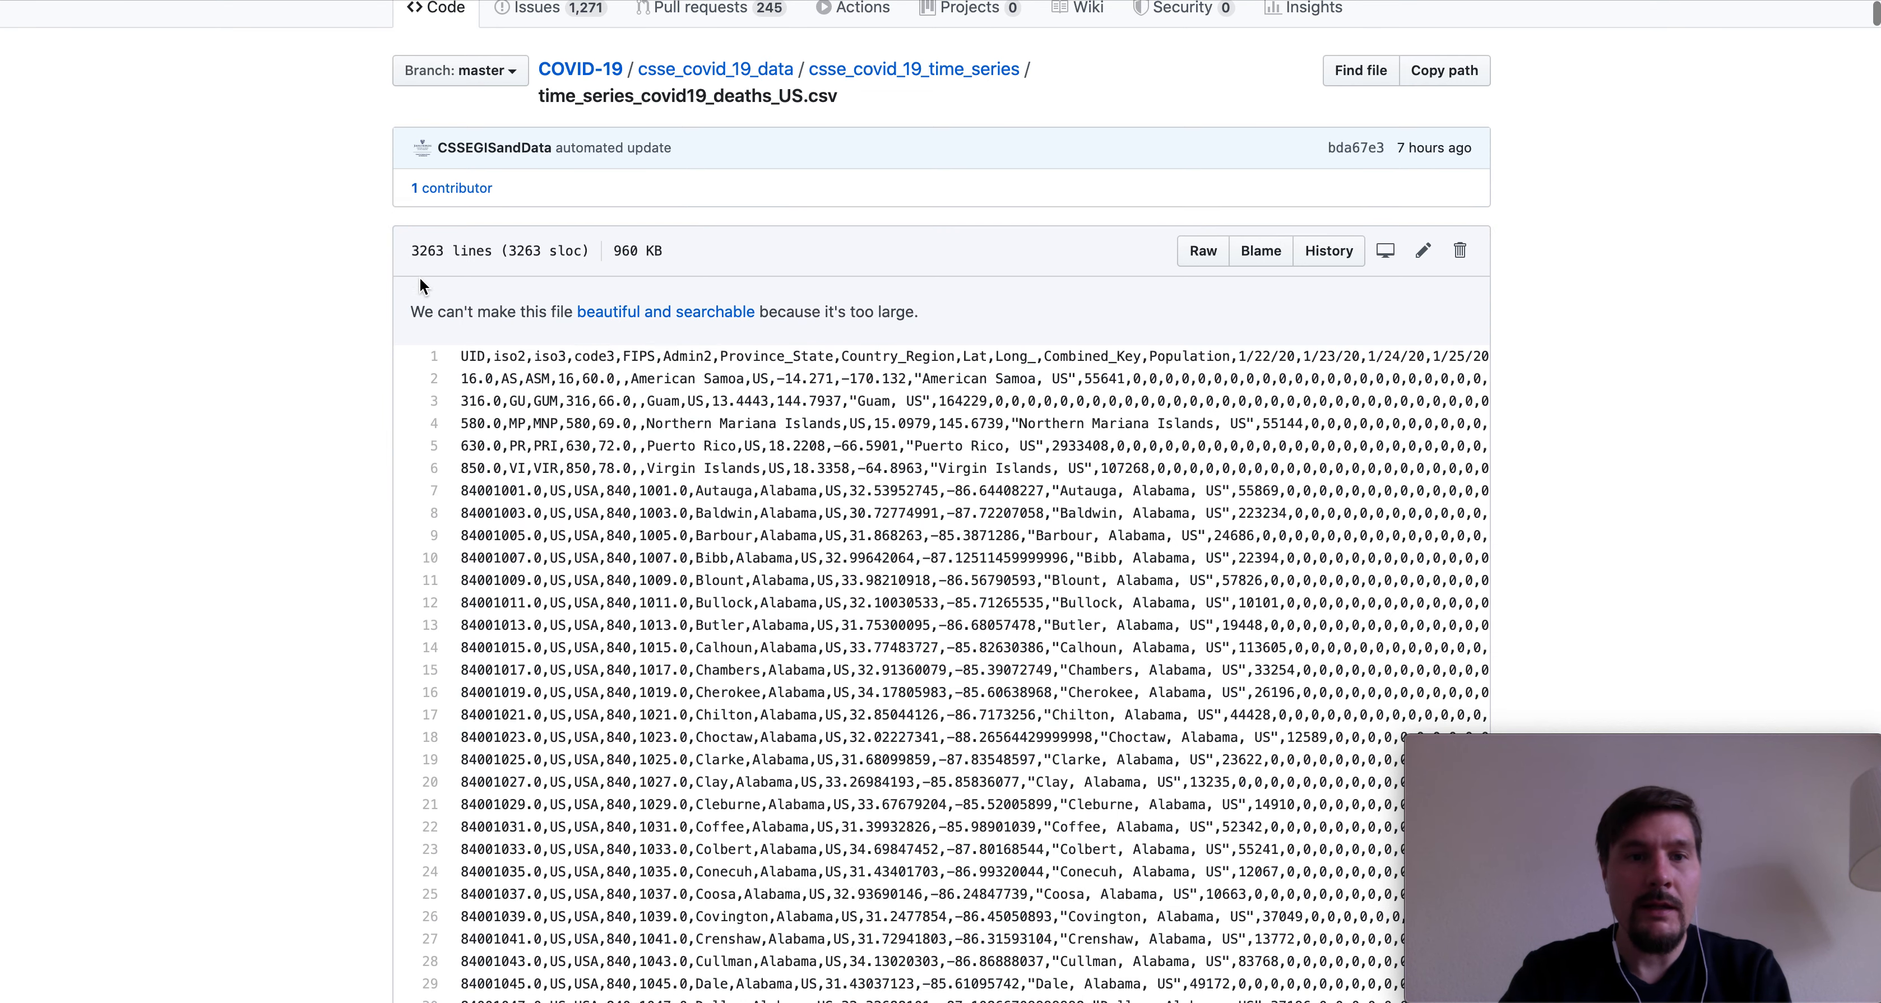
{"action": "scroll", "coordinate": [324, 520], "scroll_direction": "down", "scroll_amount": 5}
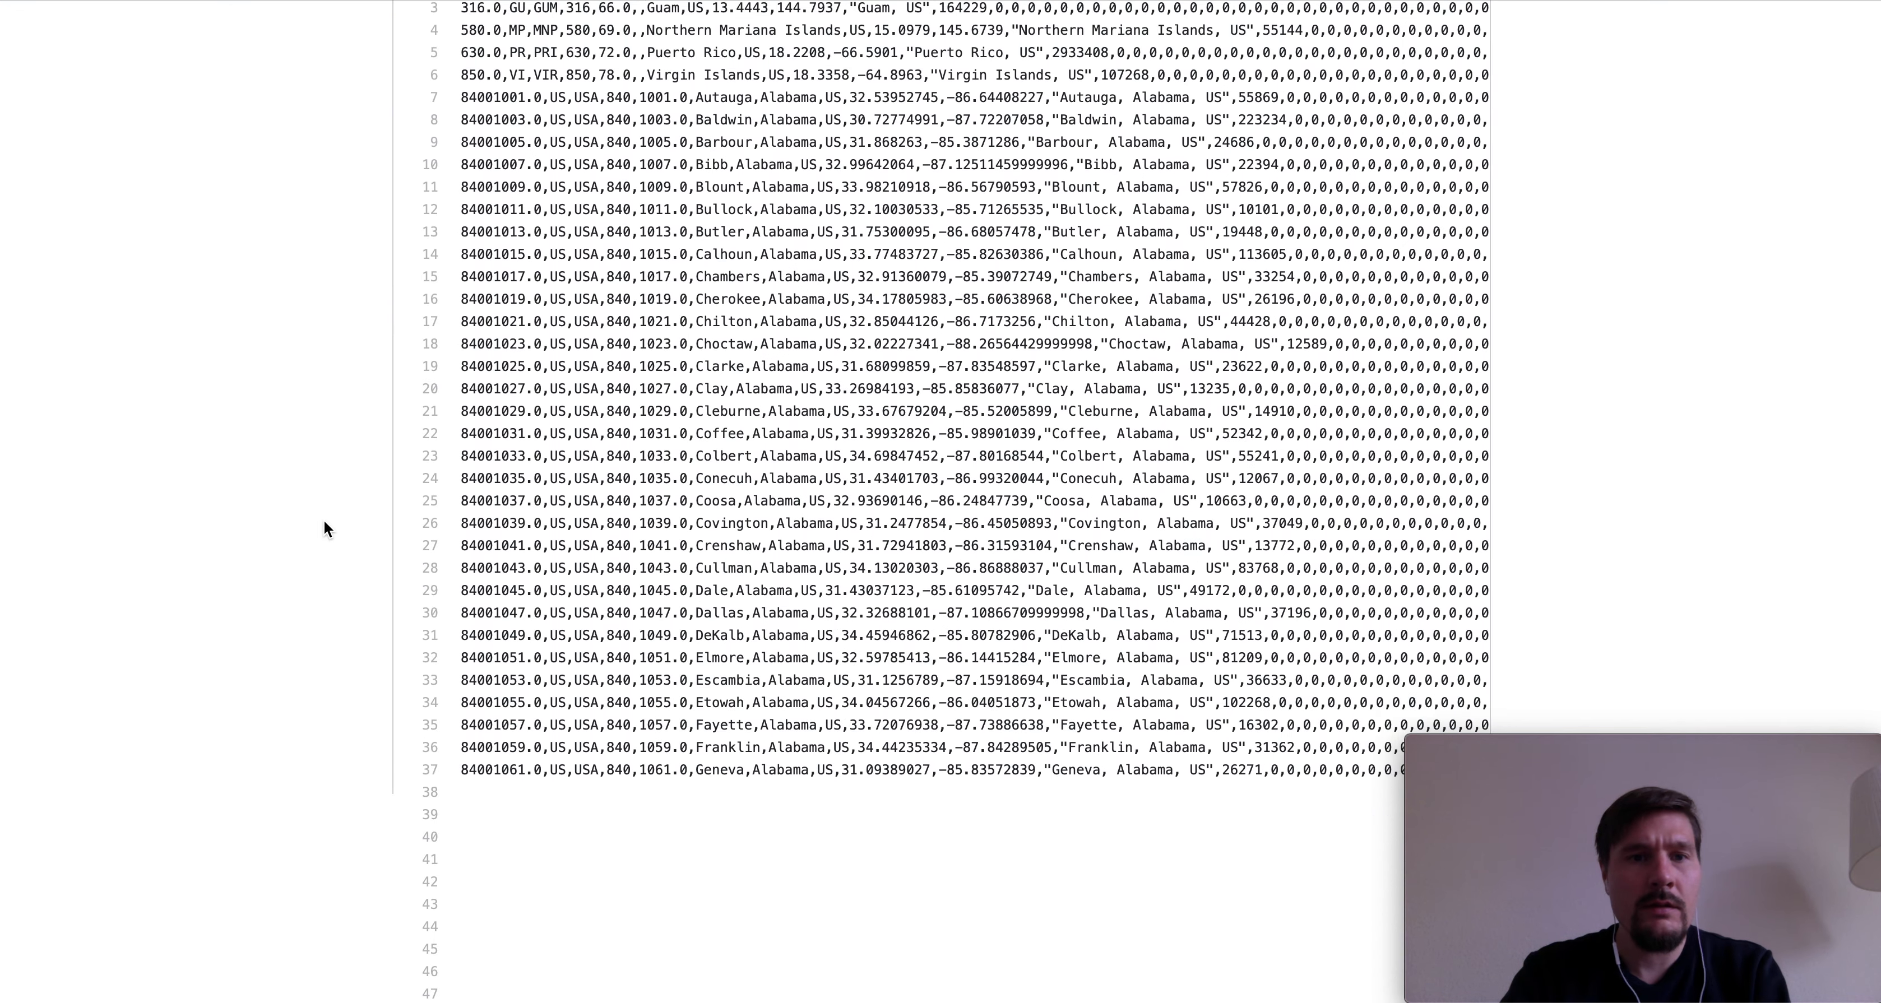
{"action": "scroll", "coordinate": [324, 521], "scroll_direction": "down", "scroll_amount": 5}
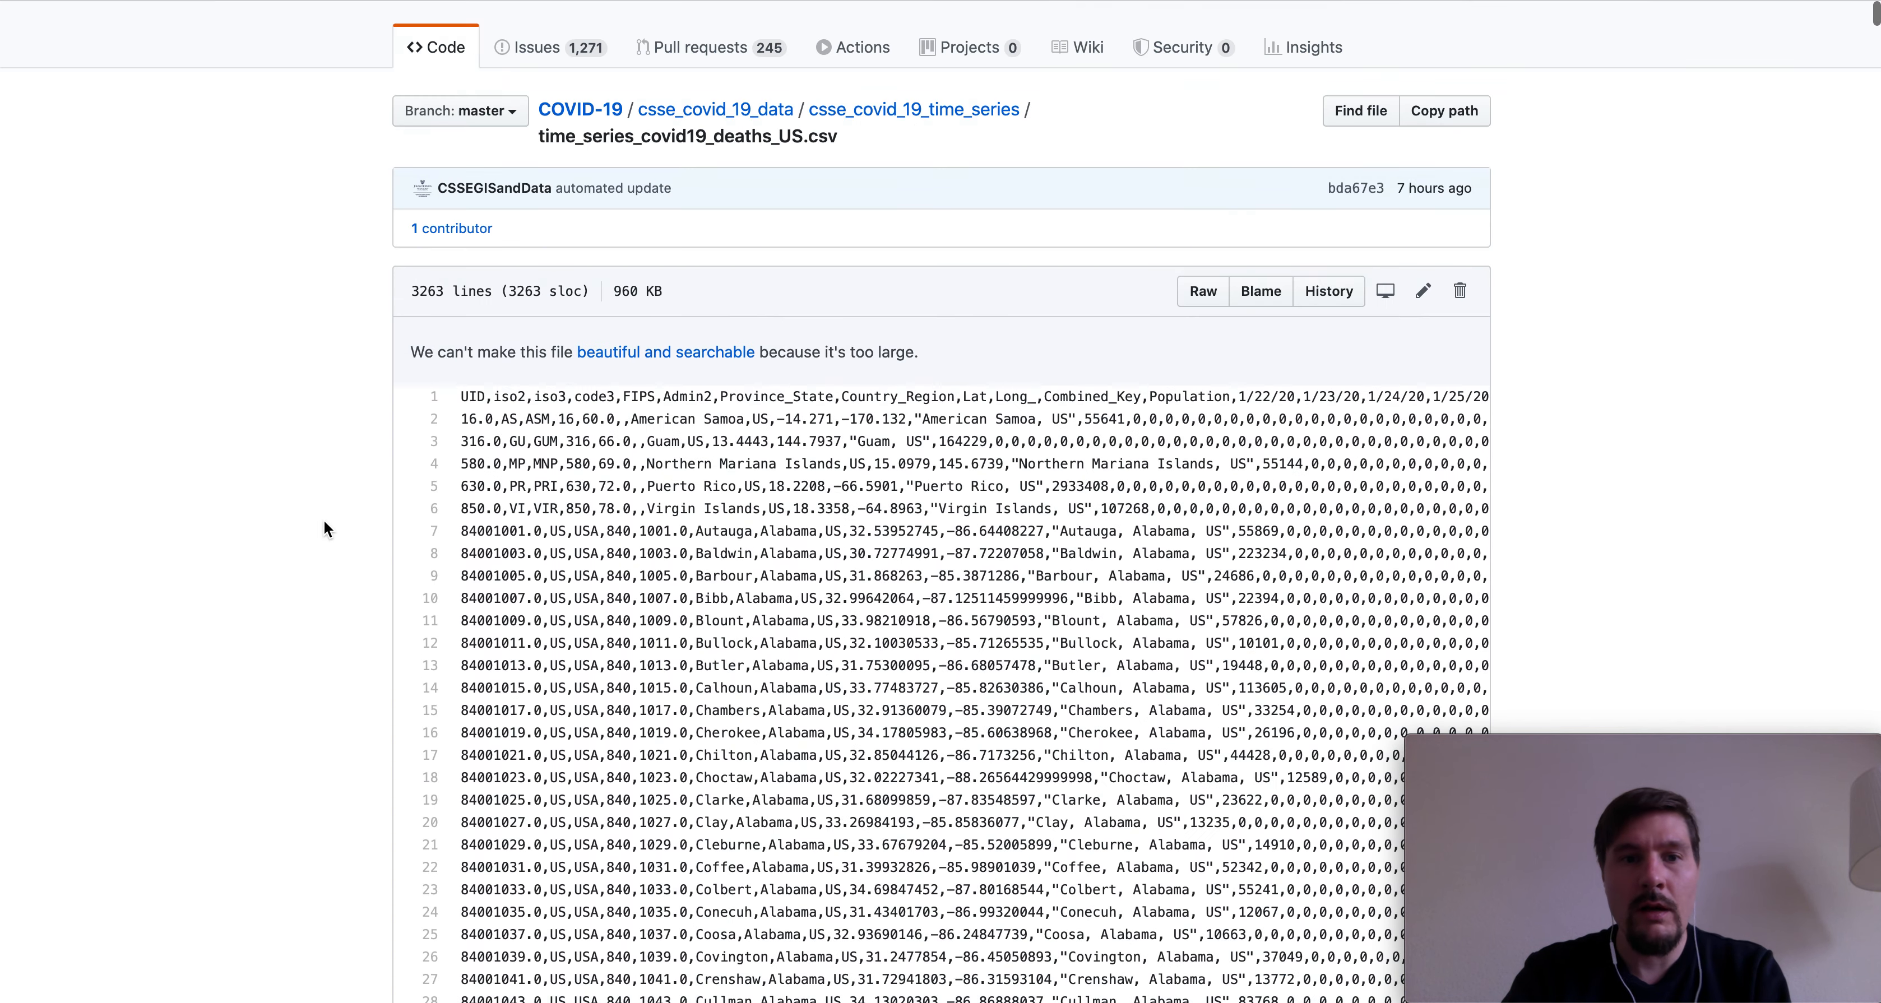
{"action": "scroll", "coordinate": [323, 520], "scroll_direction": "up", "scroll_amount": 2}
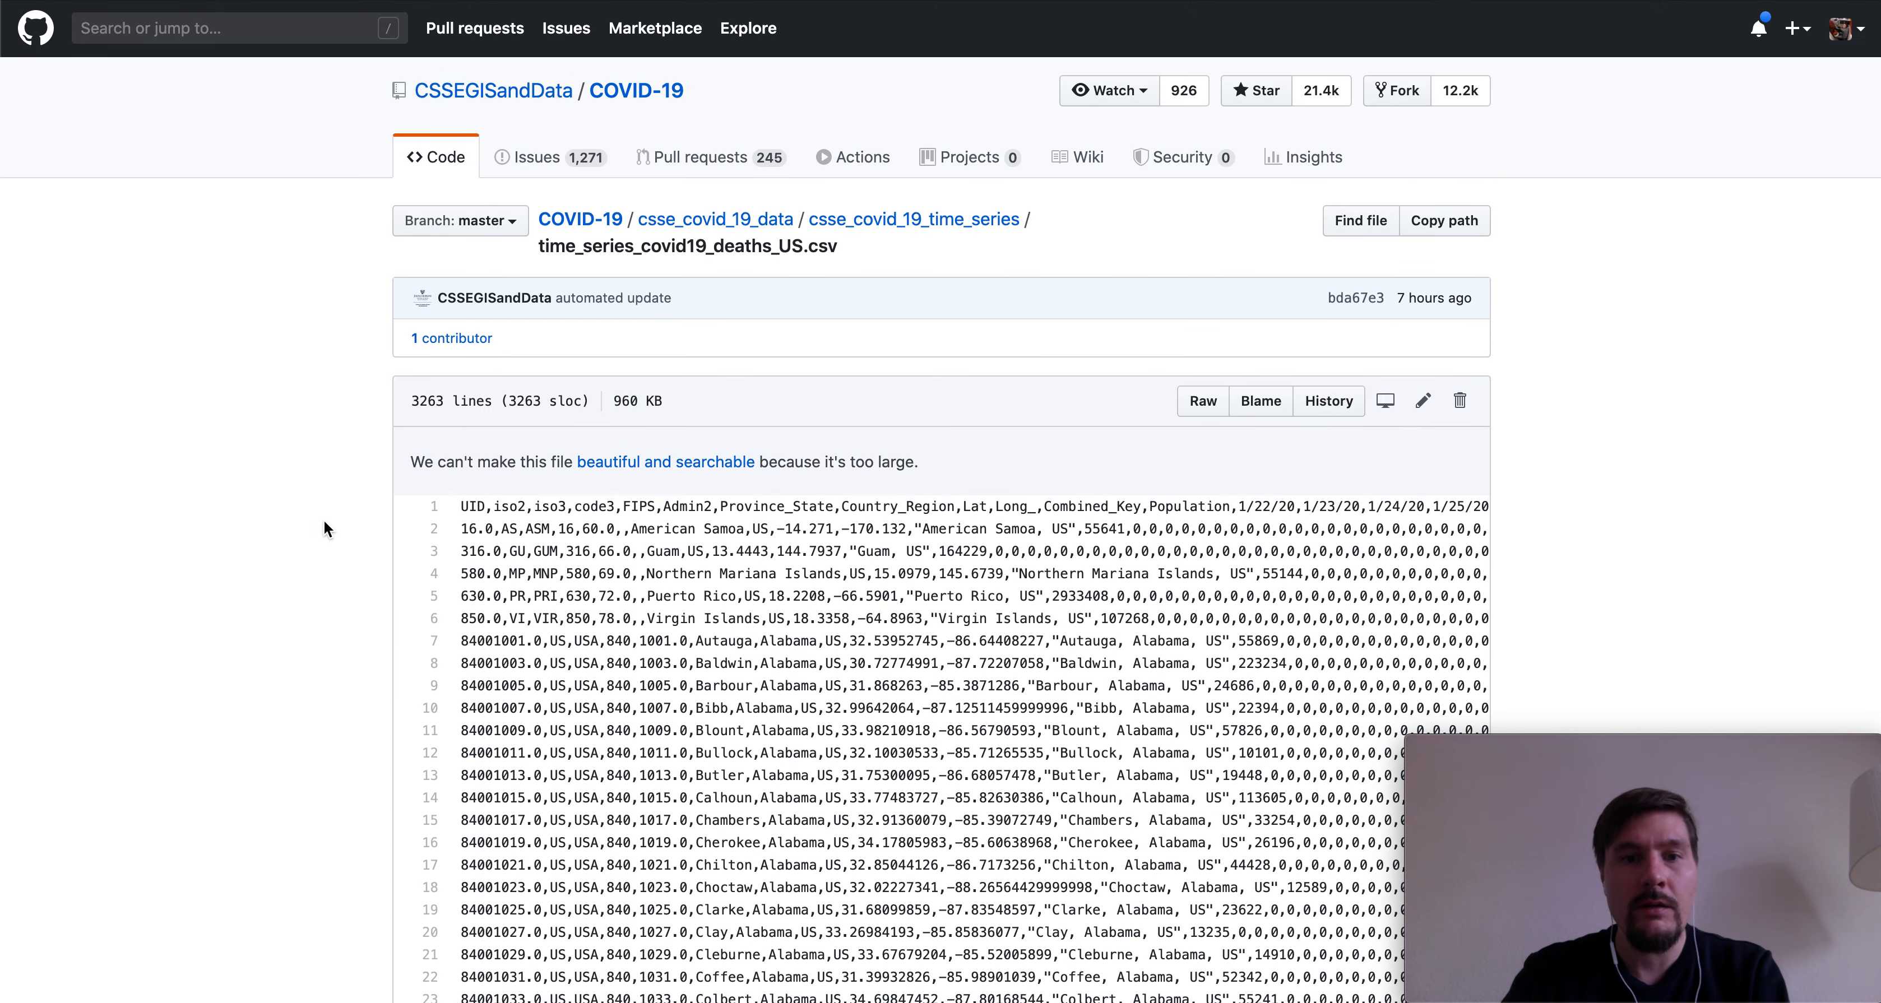
{"action": "scroll", "coordinate": [760, 545], "scroll_direction": "down", "scroll_amount": 3}
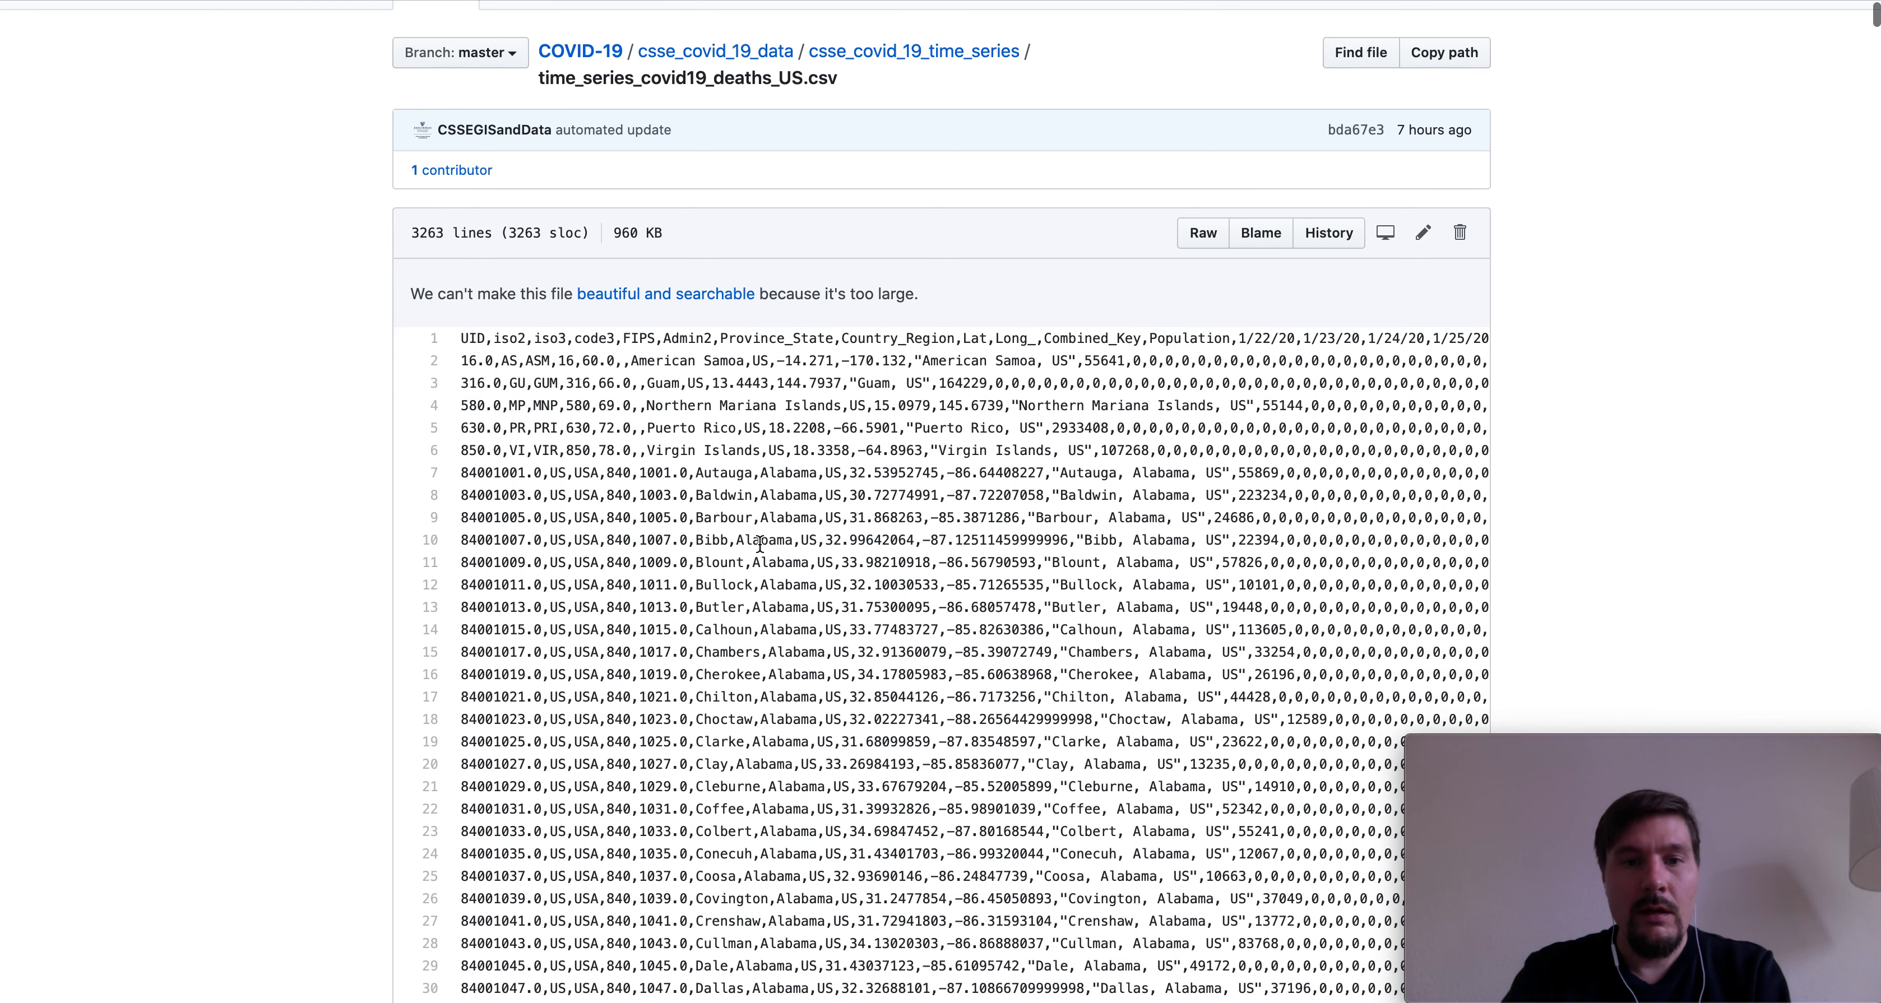
{"action": "left_click_drag", "start_coordinate": [696, 473], "coordinate": [746, 474]}
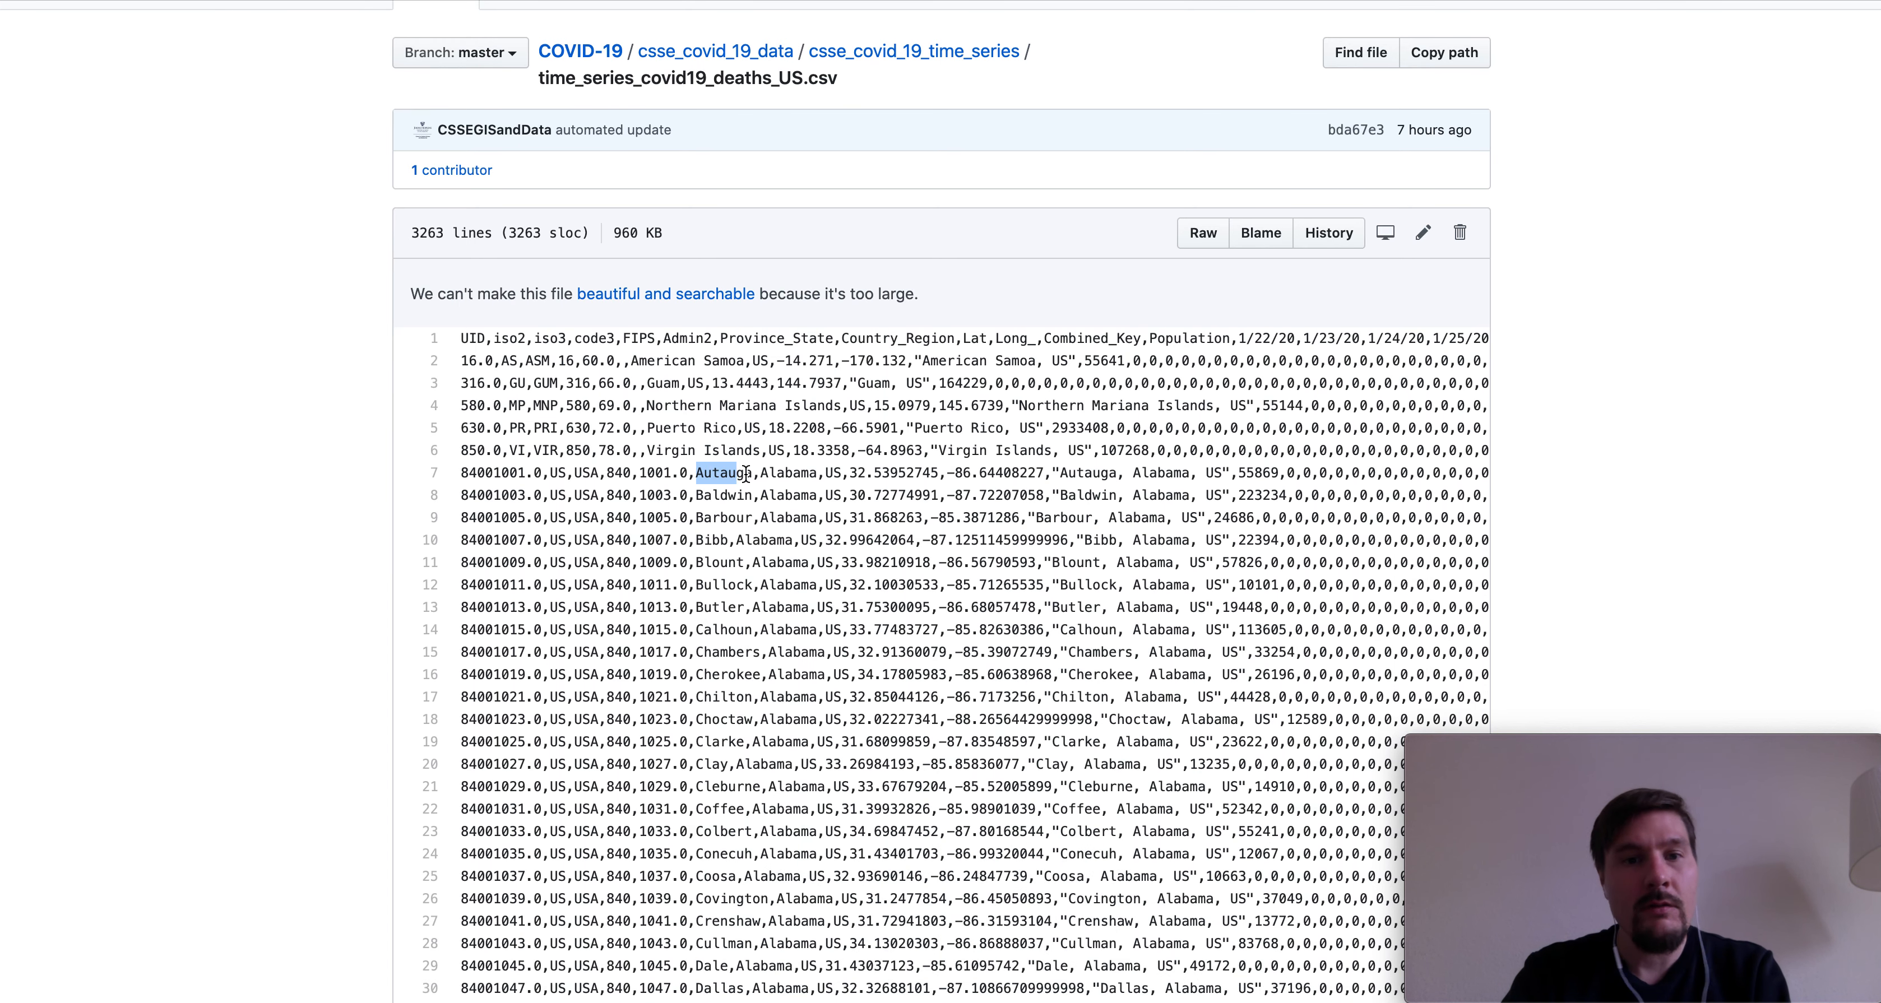
{"action": "double_click", "coordinate": [722, 498]}
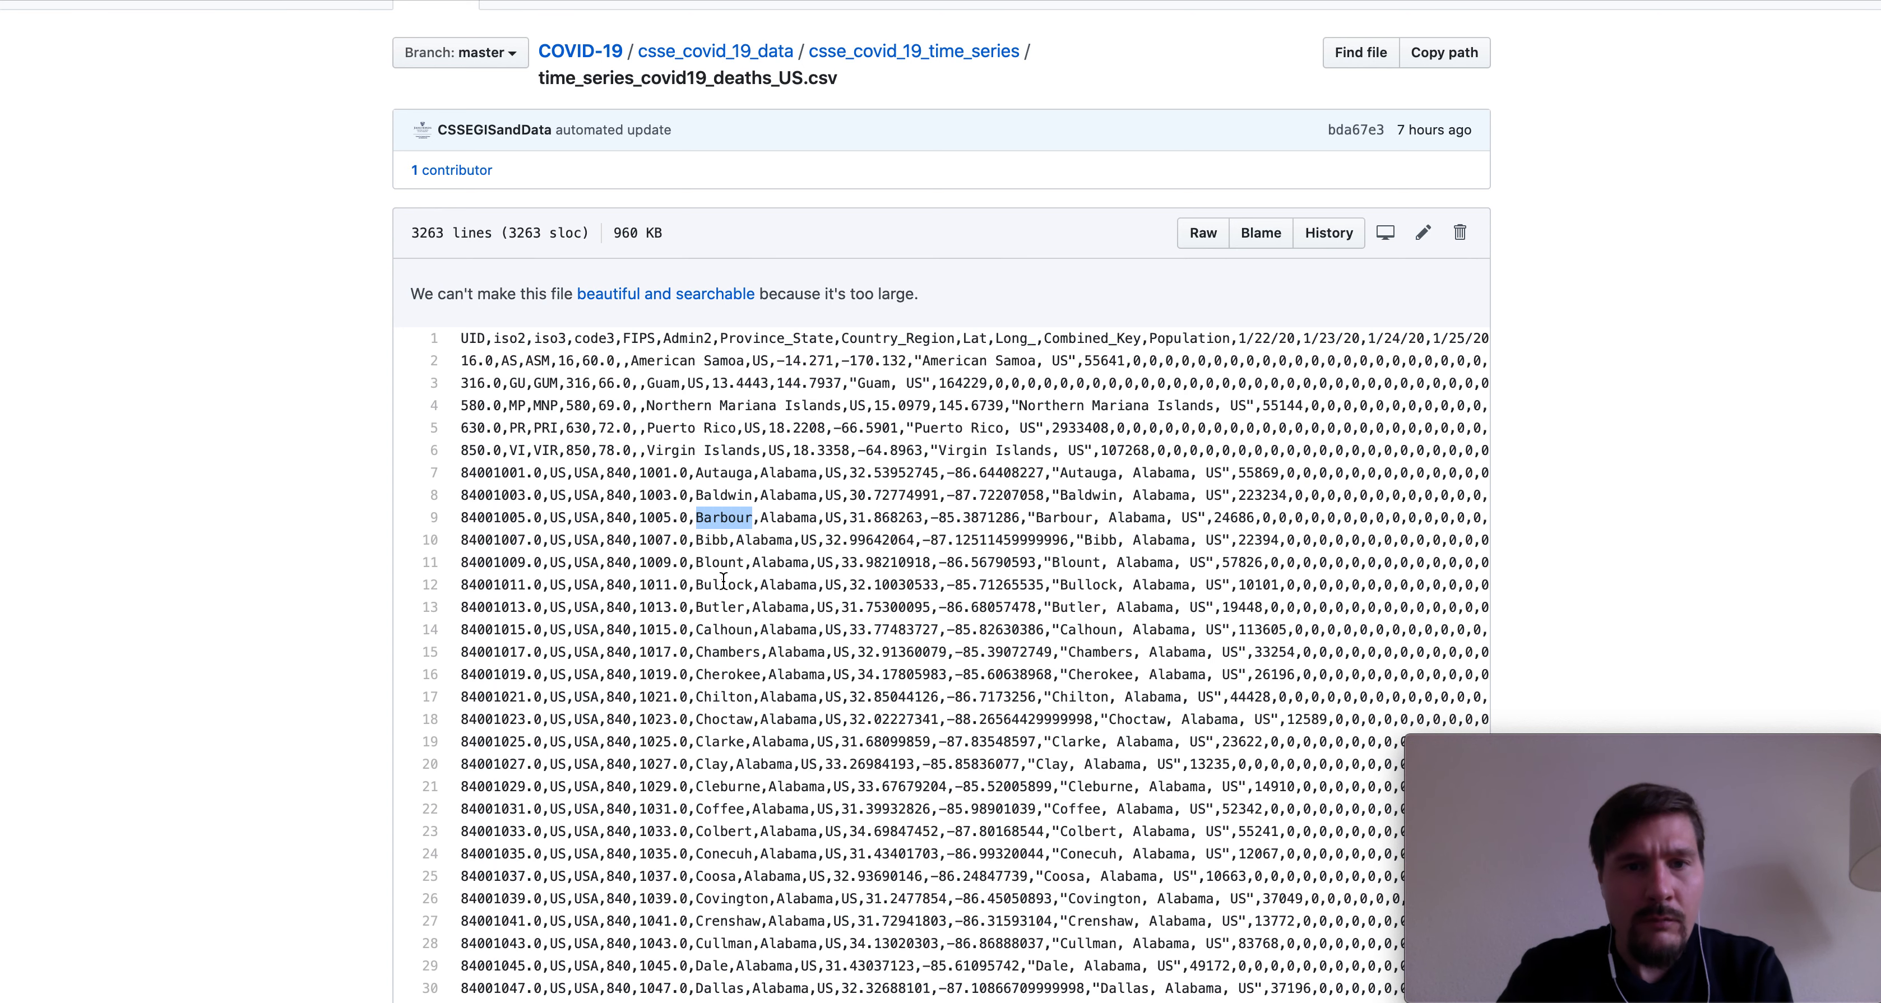
{"action": "double_click", "coordinate": [720, 561]}
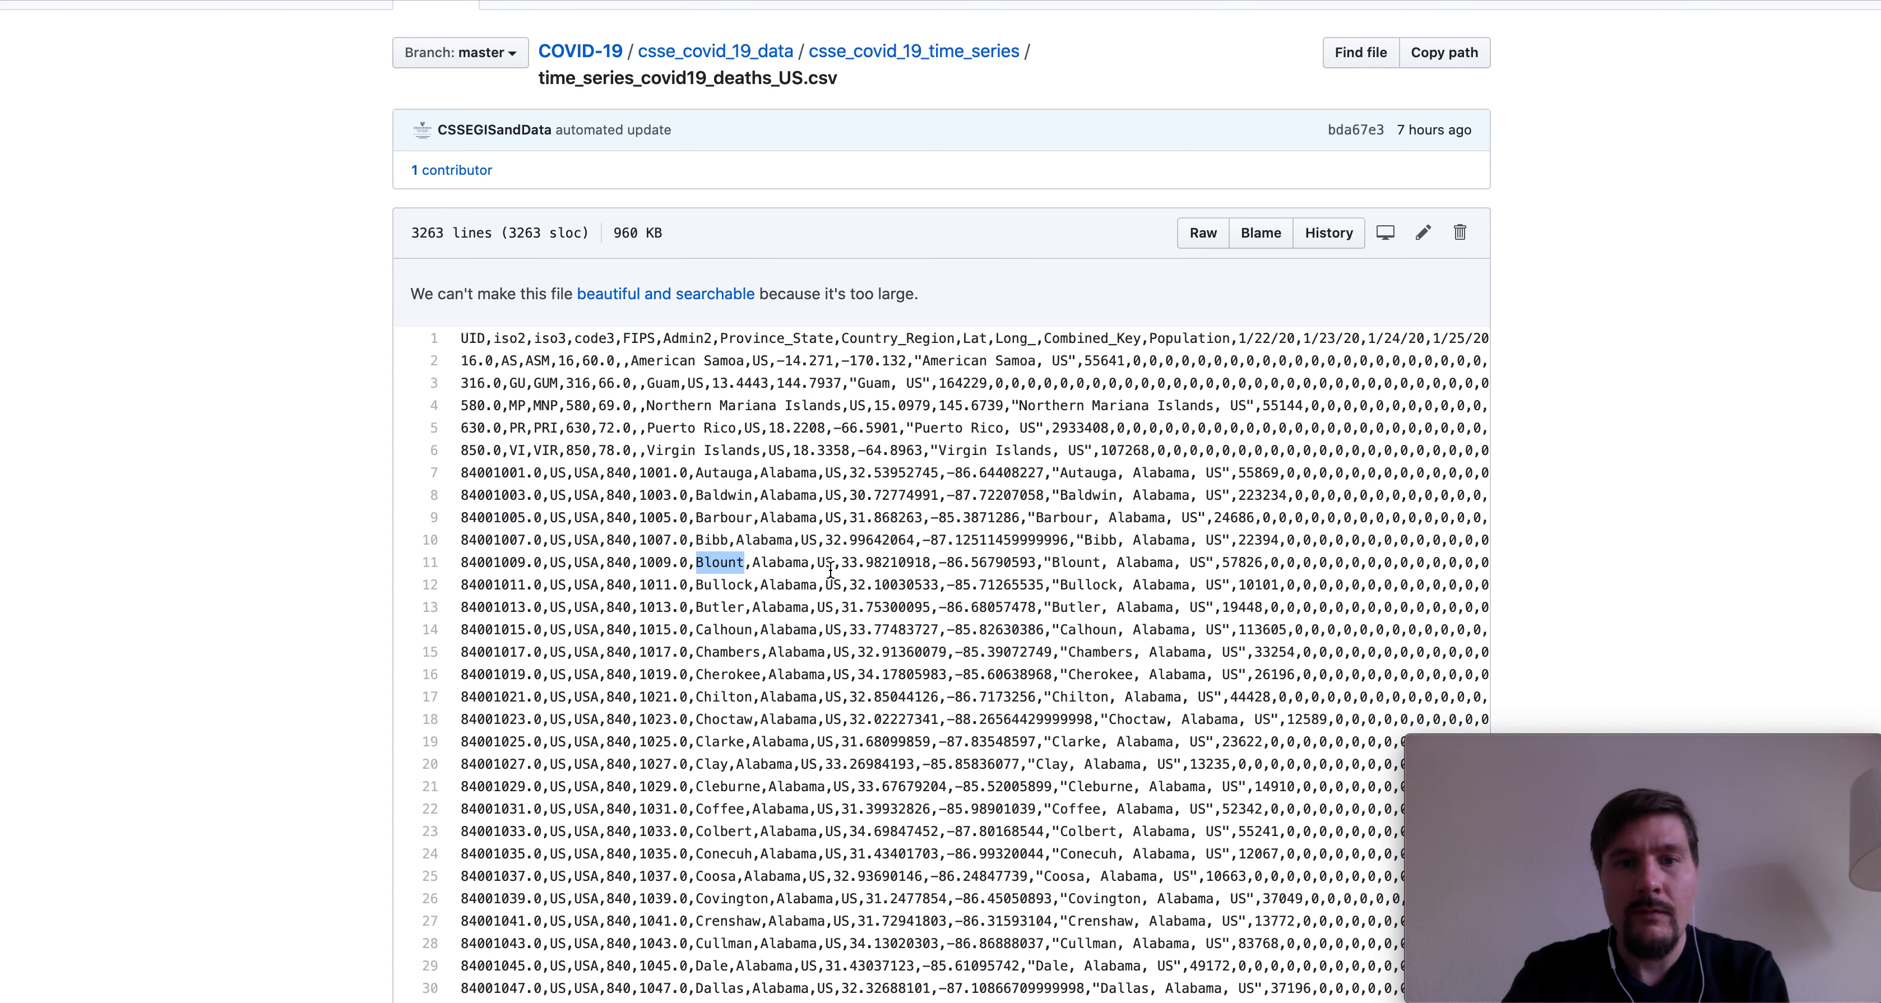
{"action": "double_click", "coordinate": [791, 564]}
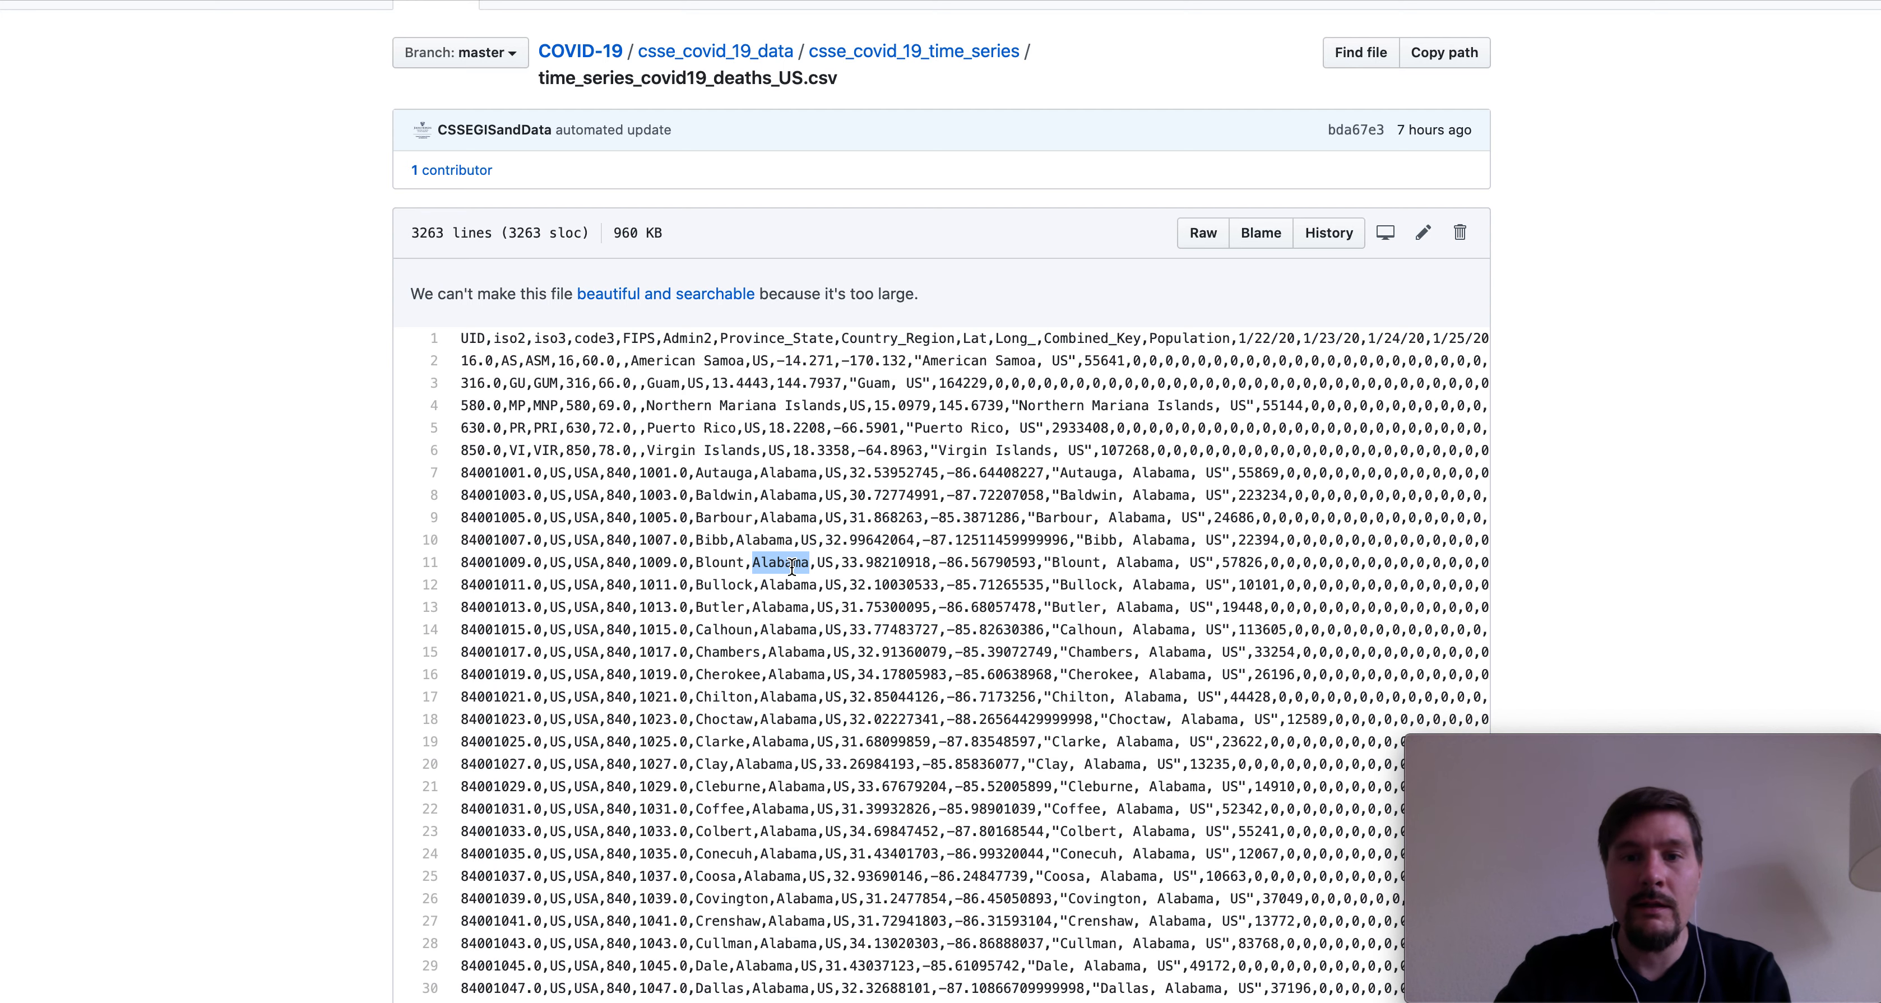
- Scroll right to highlight the first date header 1/22/20, then scroll back
{"action": "scroll", "coordinate": [793, 567], "scroll_direction": "right", "scroll_amount": 10}
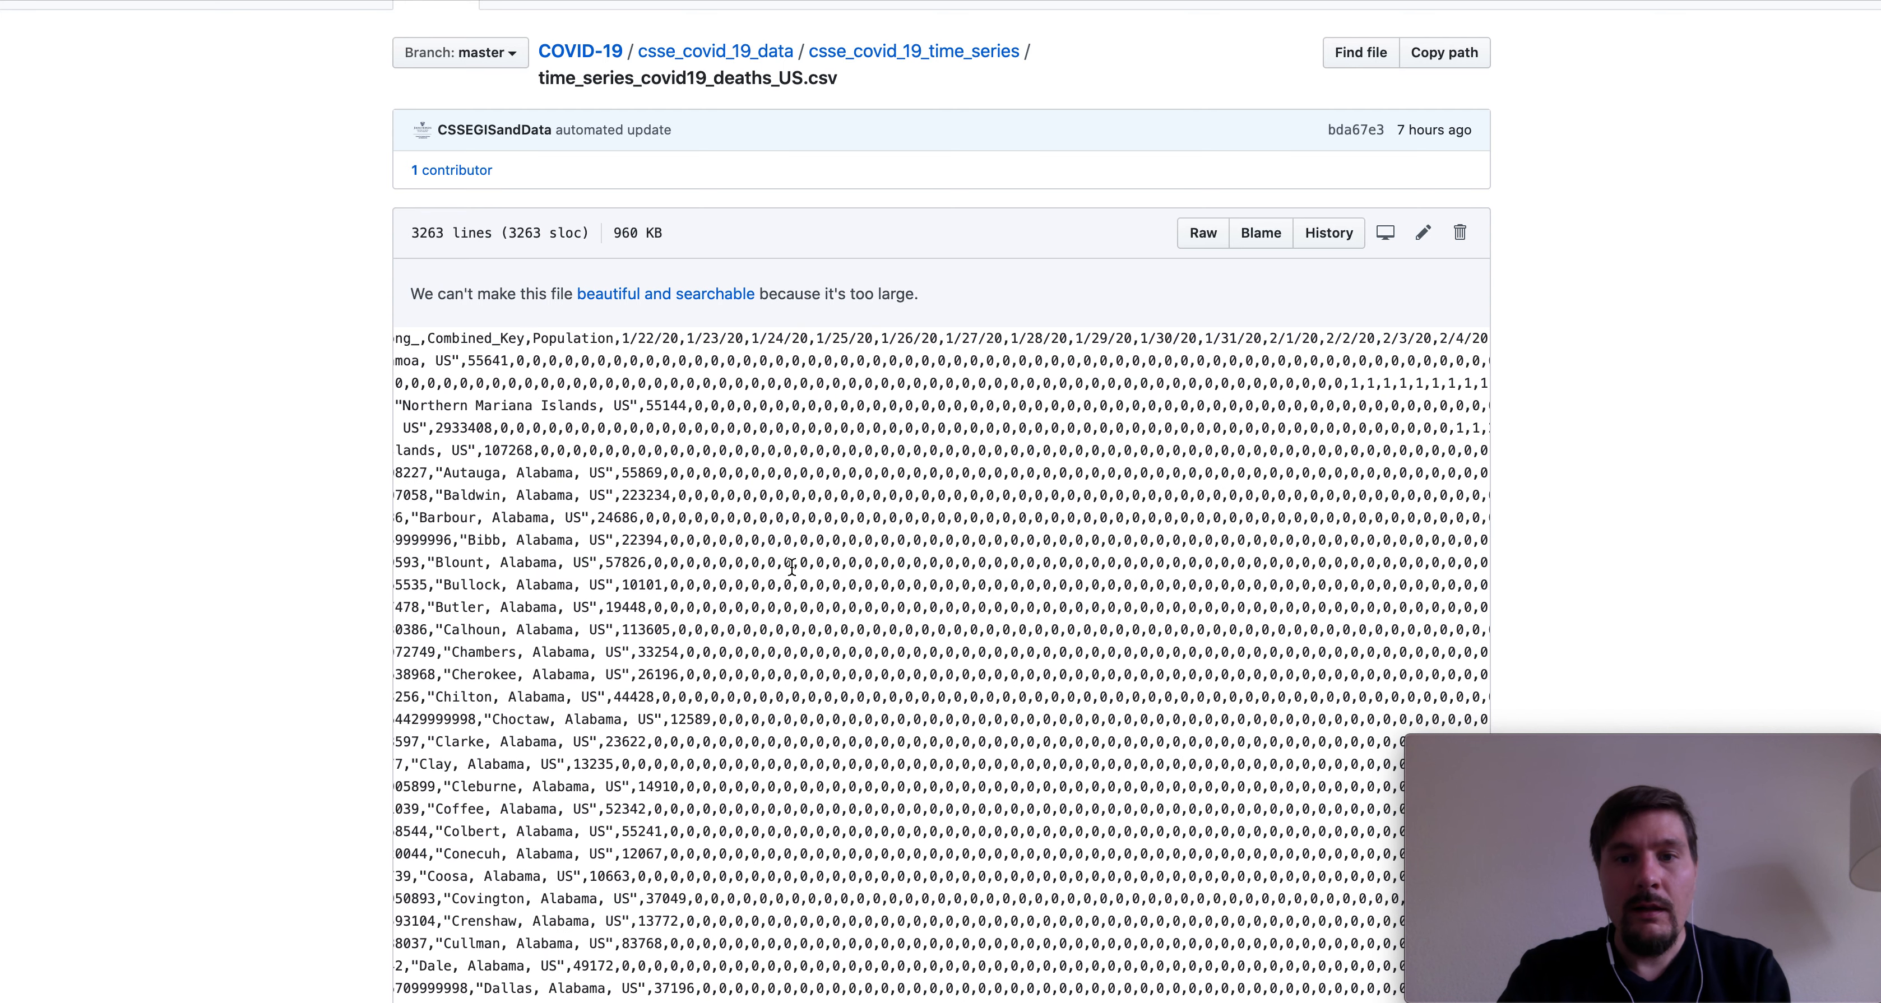
{"action": "left_click_drag", "start_coordinate": [622, 340], "coordinate": [671, 340]}
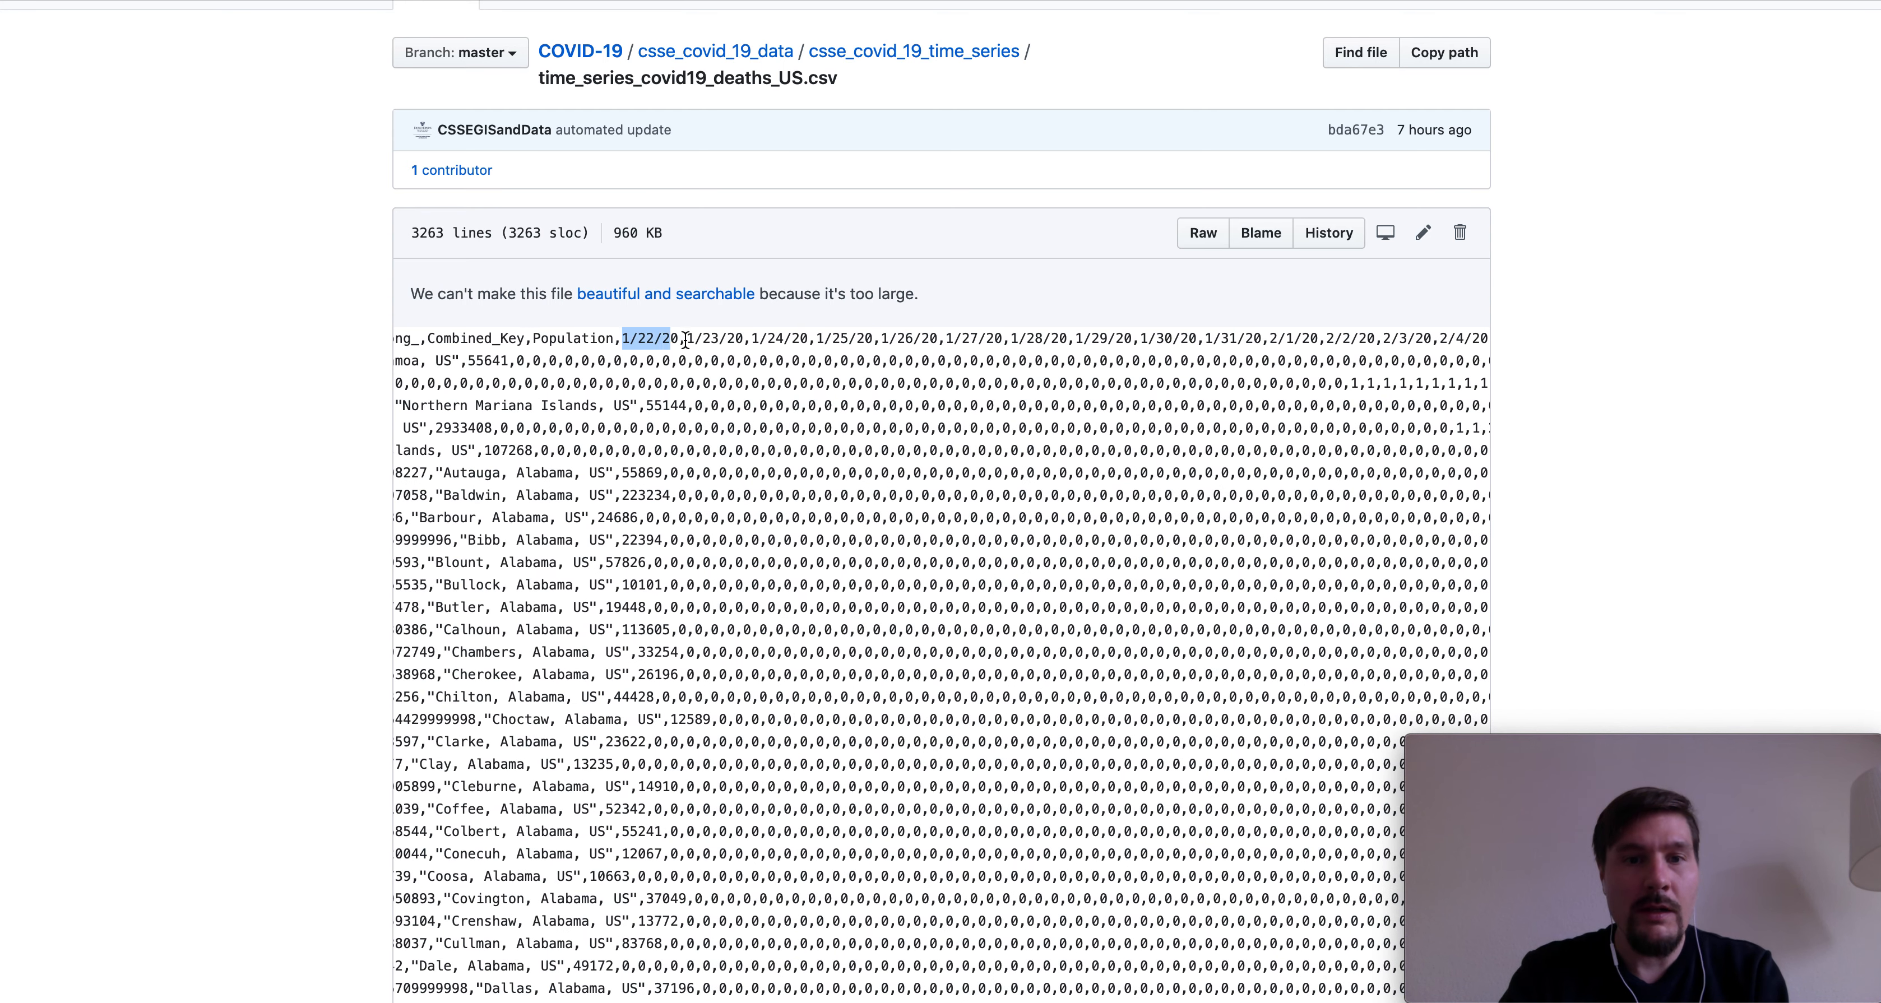
{"action": "left_click", "coordinate": [698, 506]}
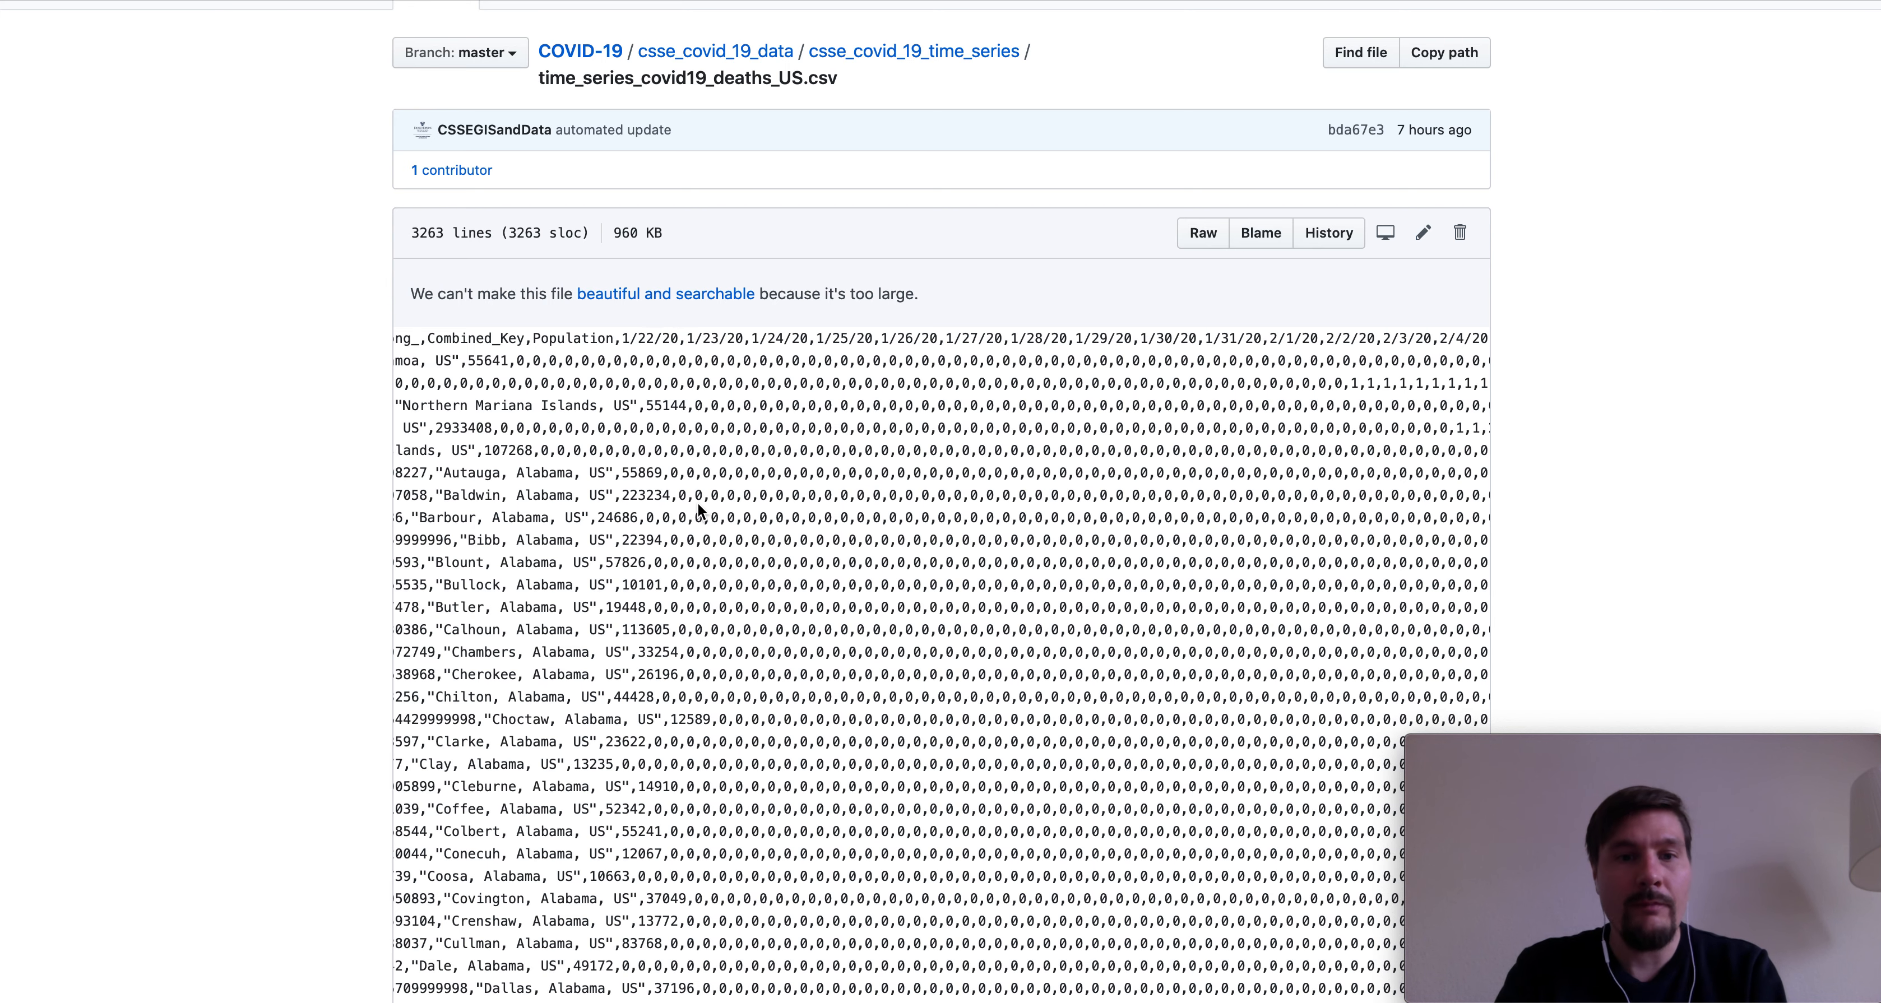
{"action": "scroll", "coordinate": [698, 504], "scroll_direction": "down", "scroll_amount": 15}
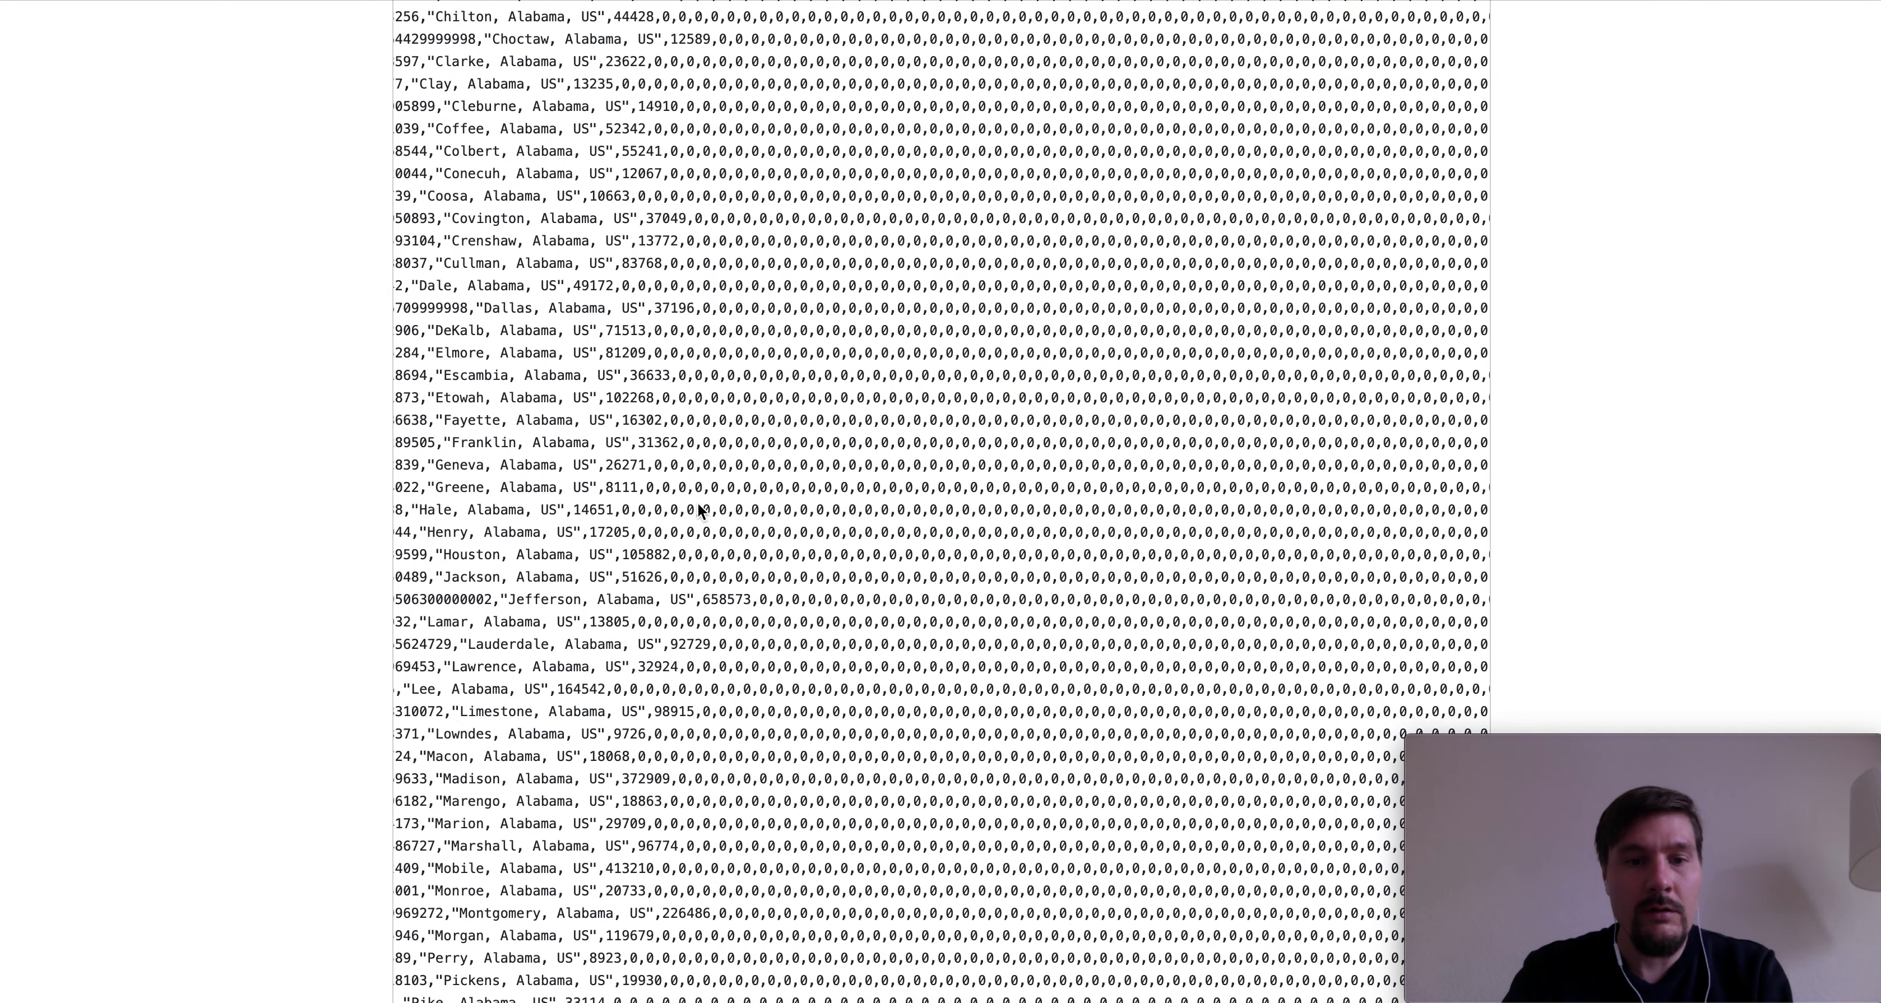
{"action": "scroll", "coordinate": [698, 504], "scroll_direction": "up", "scroll_amount": 8}
{"action": "scroll", "coordinate": [698, 504], "scroll_direction": "up", "scroll_amount": 10}
{"action": "scroll", "coordinate": [698, 504], "scroll_direction": "left", "scroll_amount": 5}
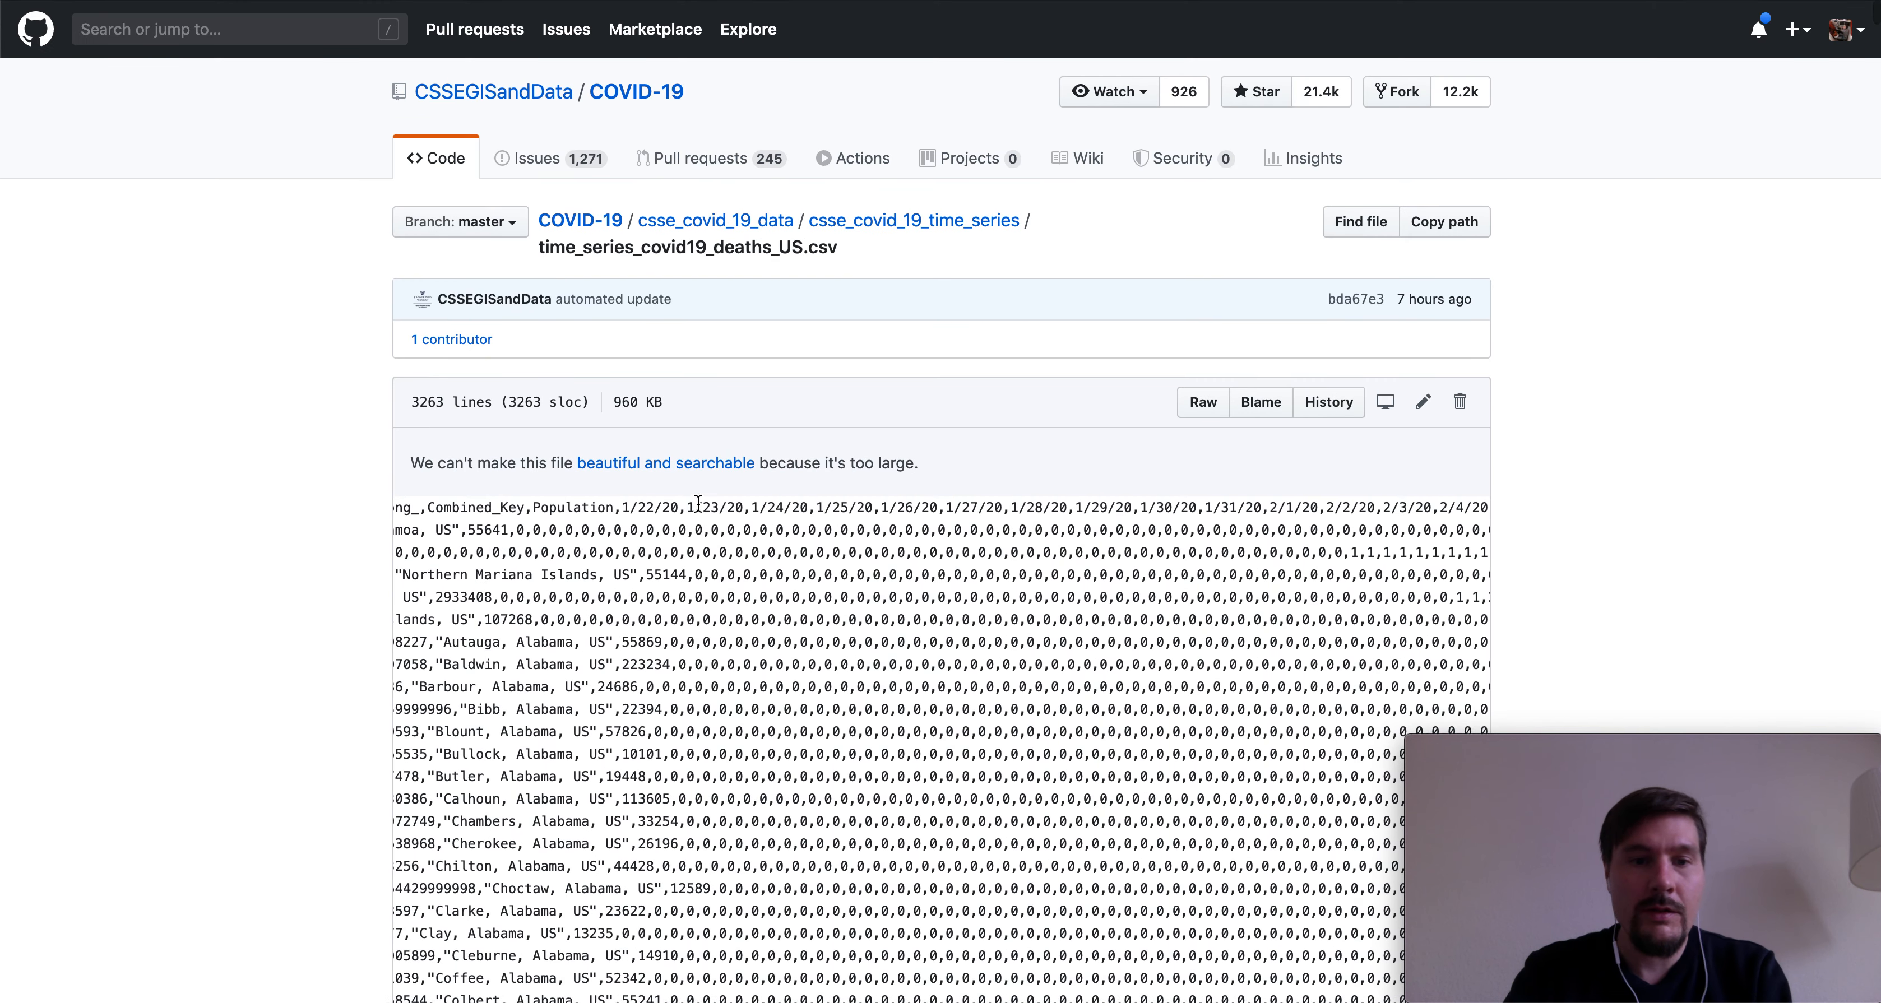
{"action": "scroll", "coordinate": [796, 566], "scroll_direction": "left", "scroll_amount": 3}
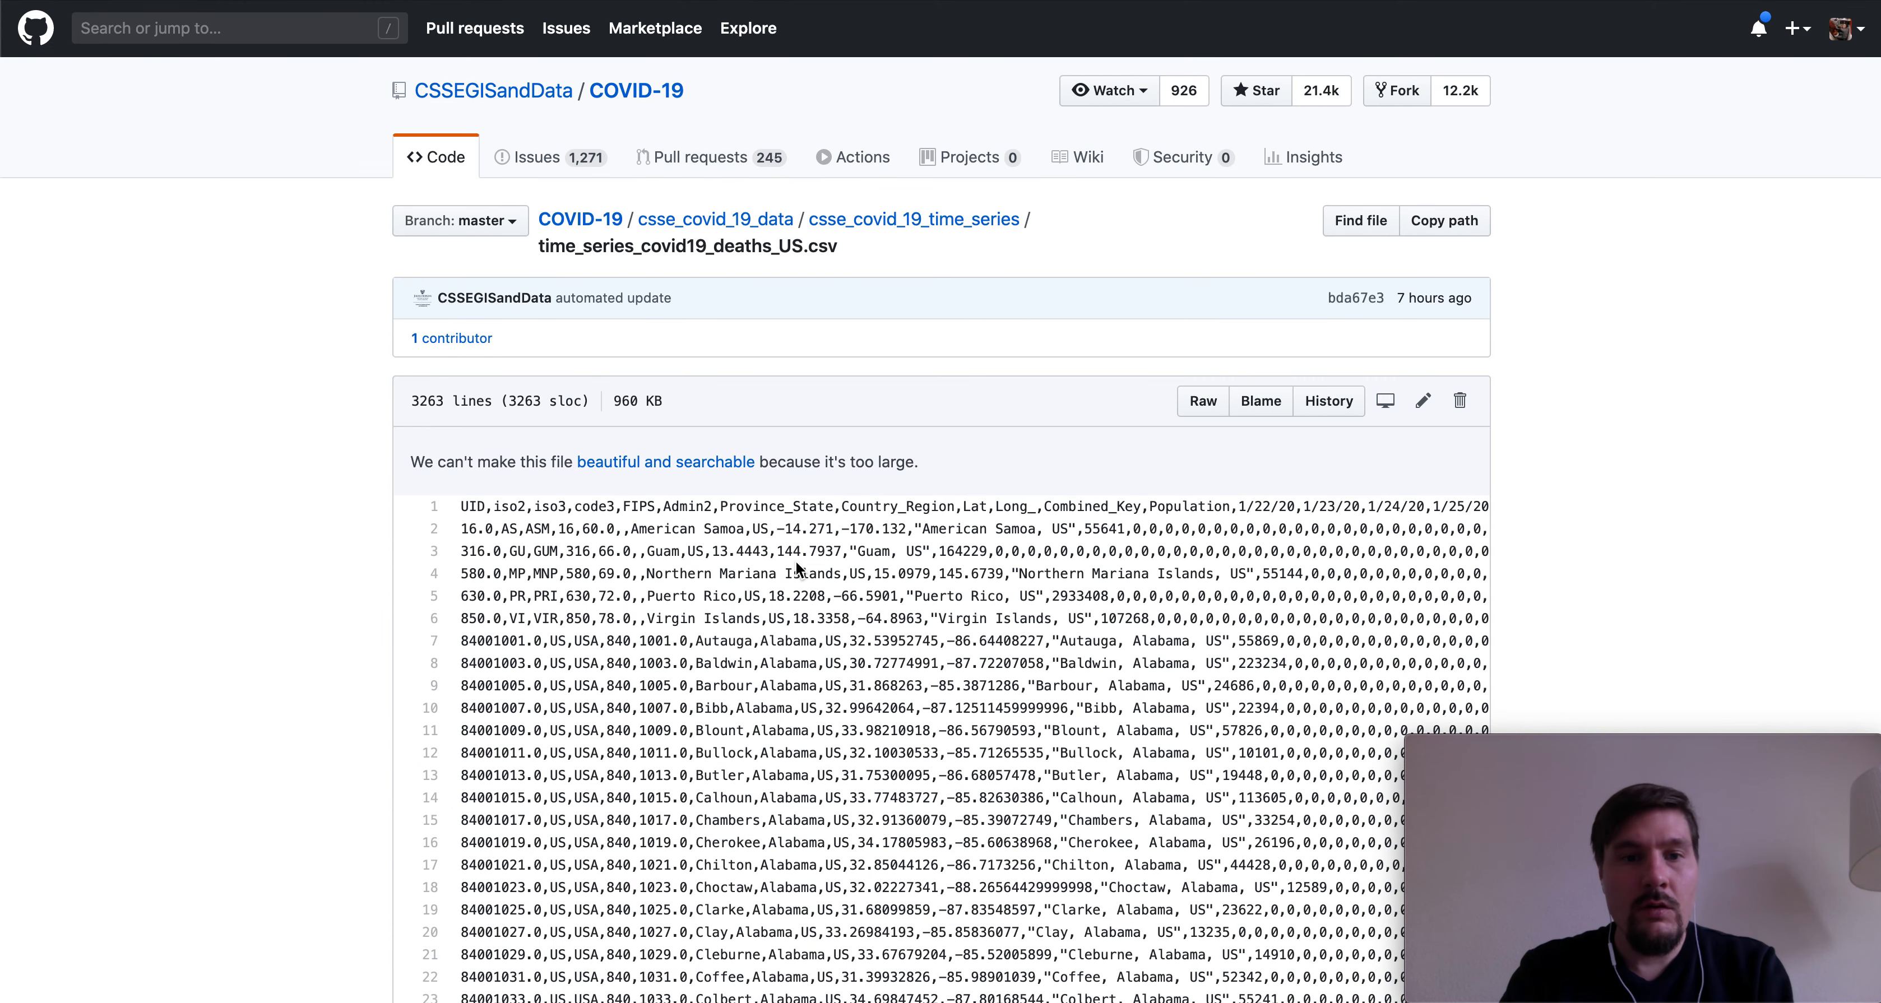
{"action": "scroll", "coordinate": [796, 561], "scroll_direction": "down", "scroll_amount": 1}
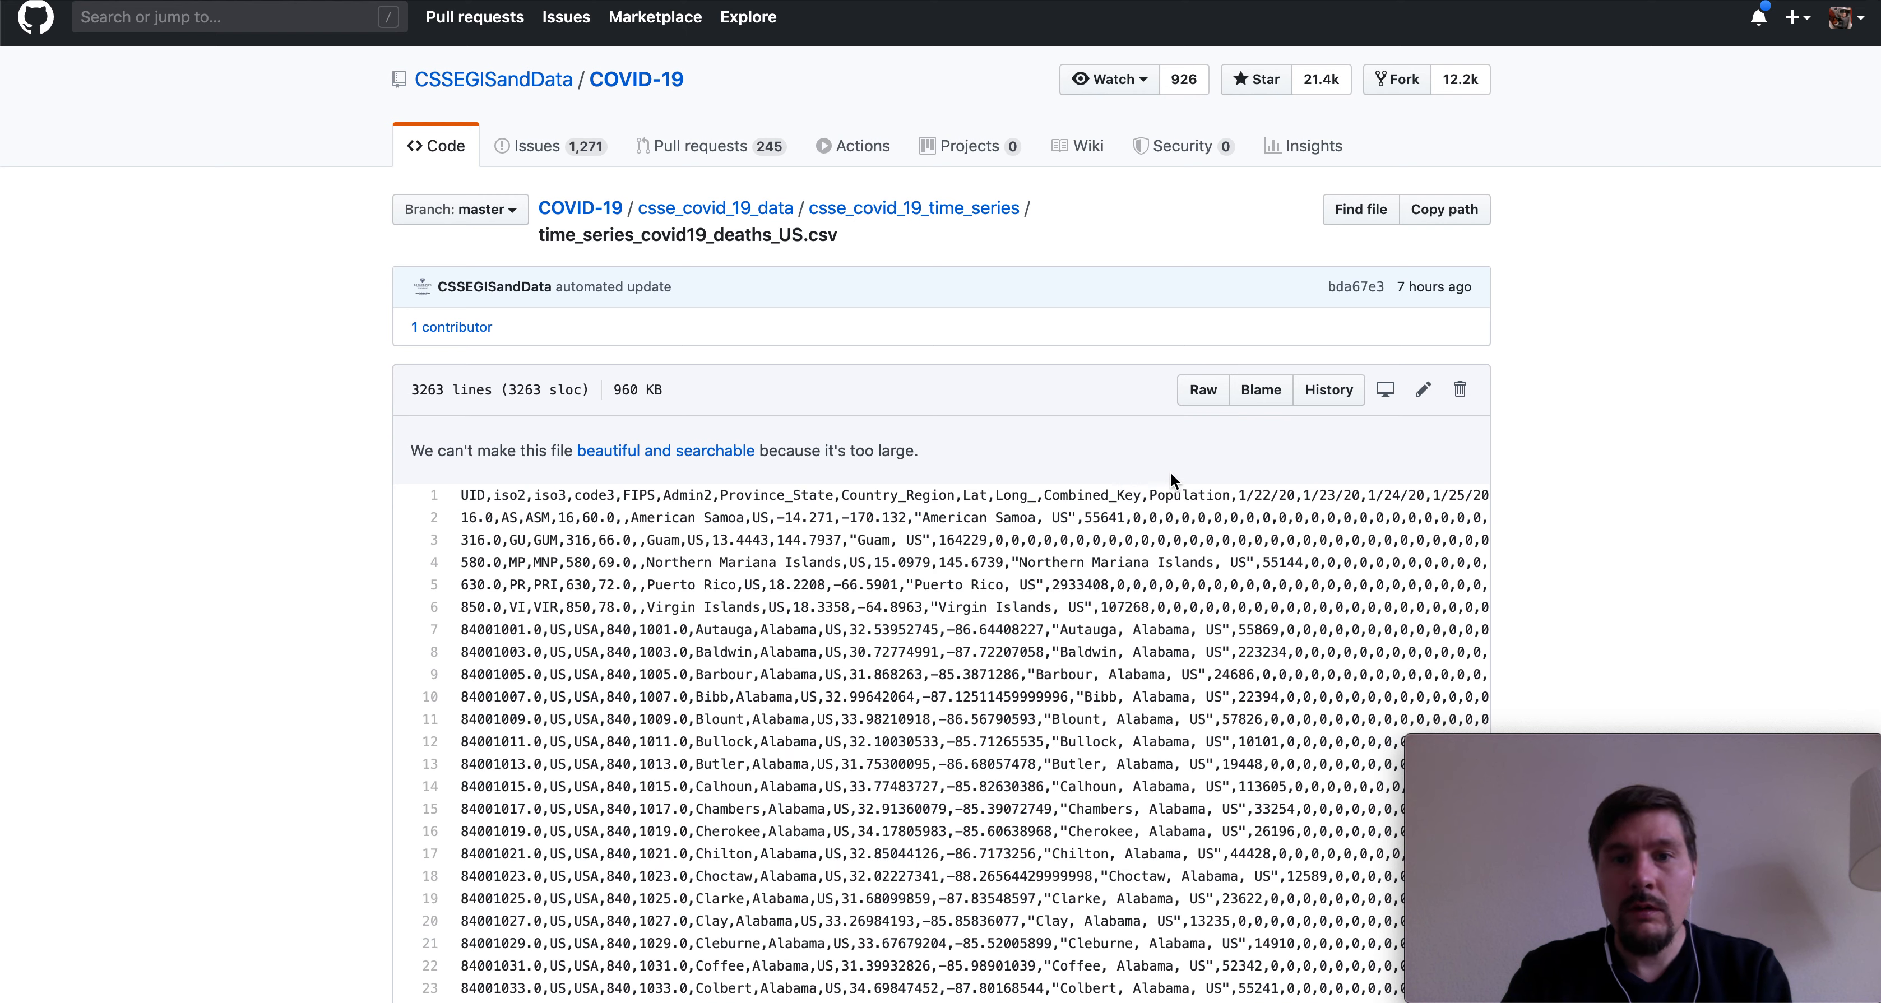
- Open the raw CSV, save it to Downloads replacing the existing file, and return to Drive
{"action": "left_click", "coordinate": [1203, 390]}
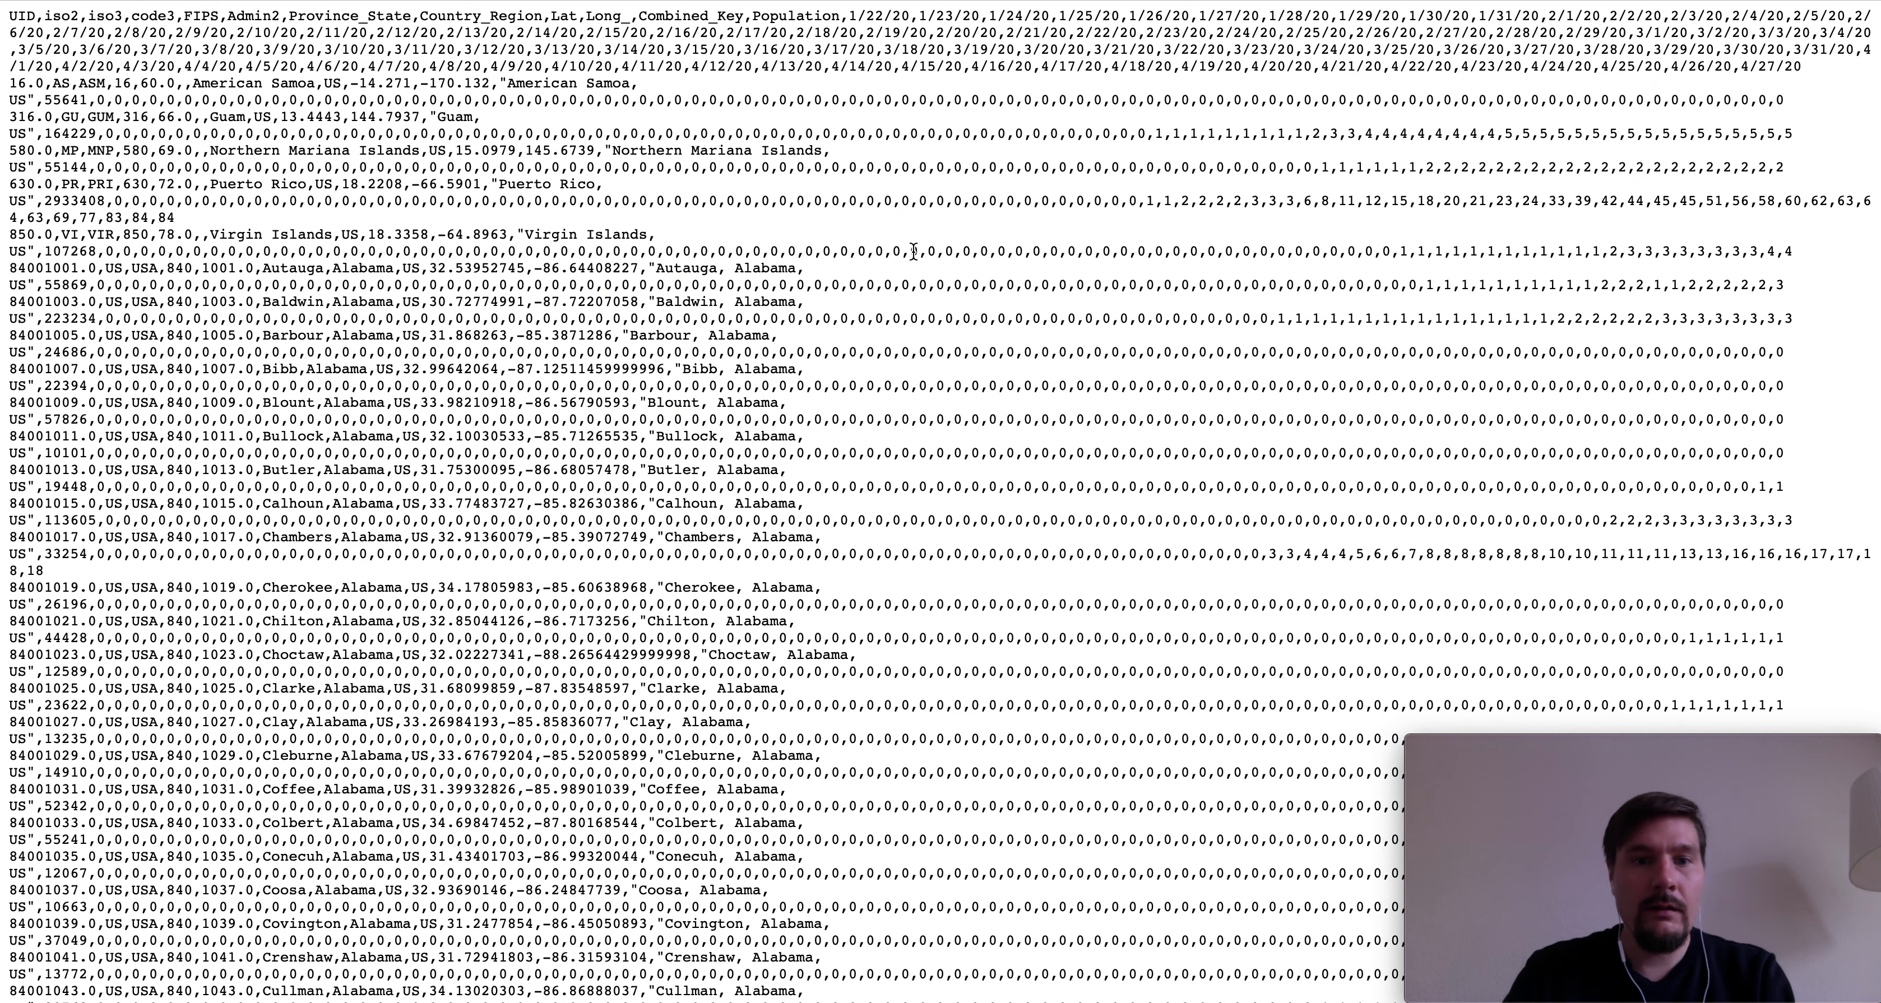
{"action": "right_click", "coordinate": [854, 227]}
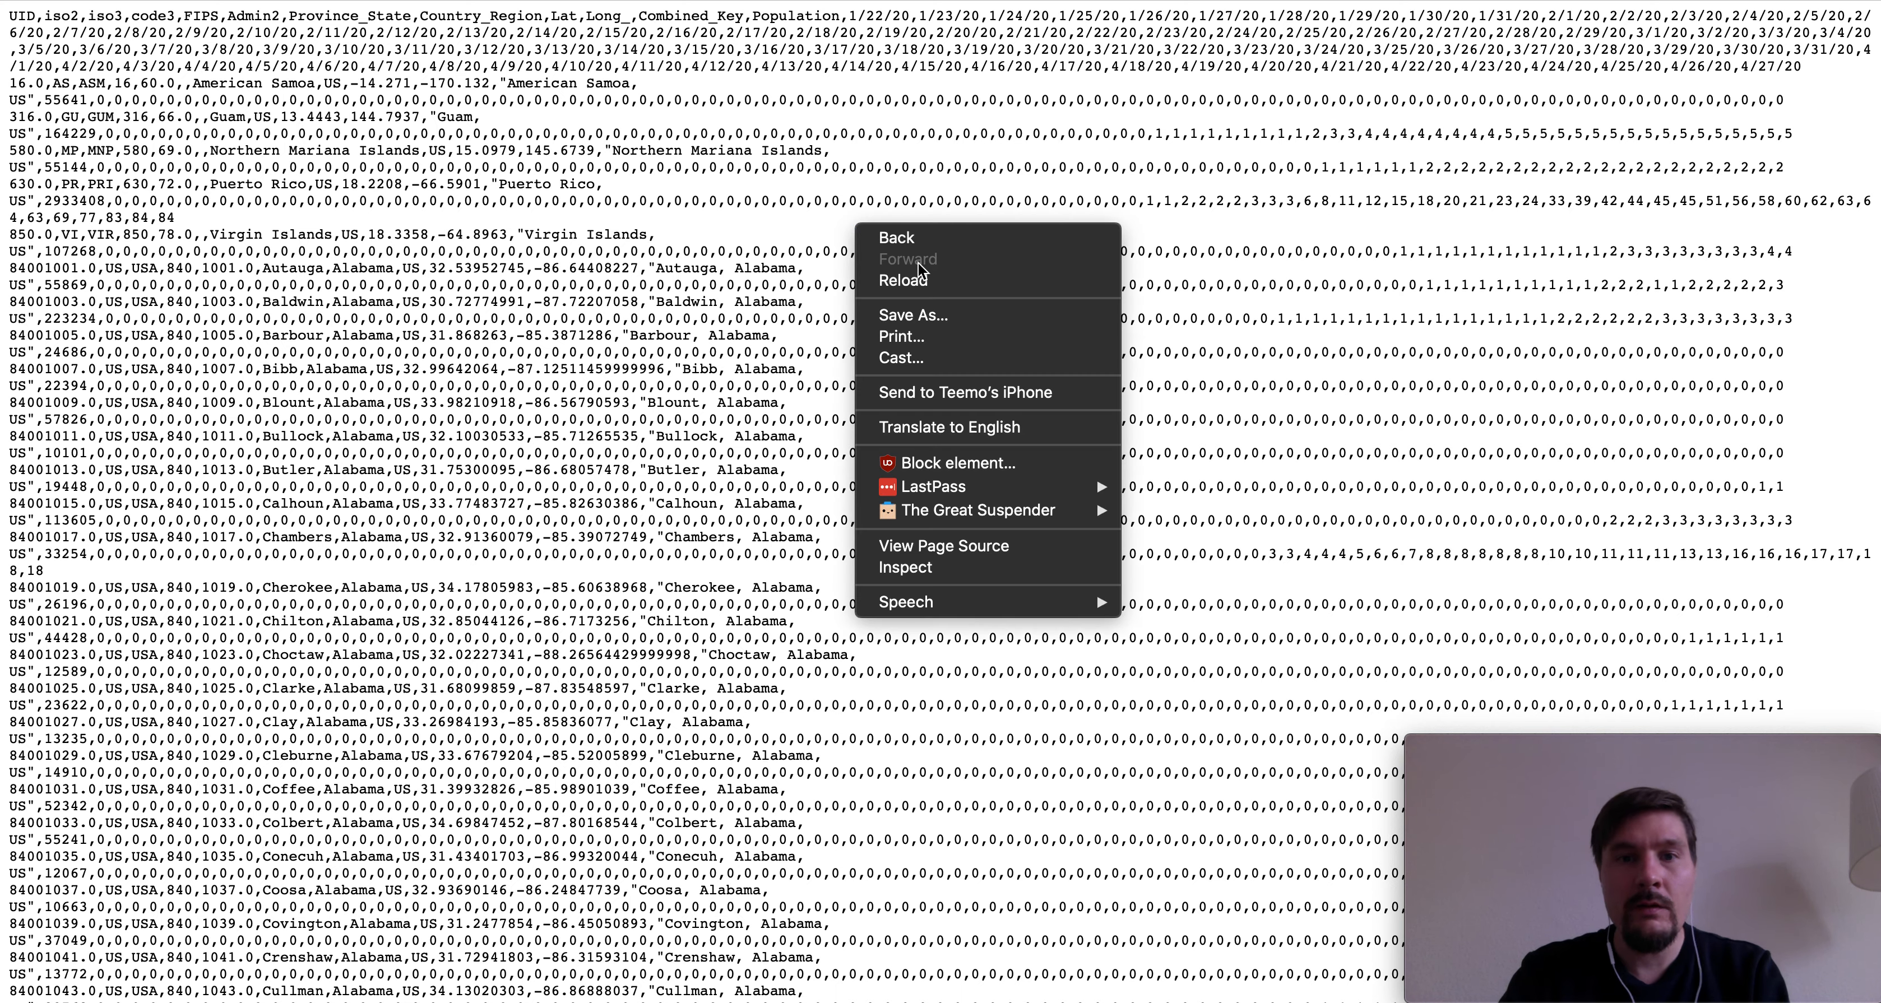
{"action": "left_click", "coordinate": [942, 323]}
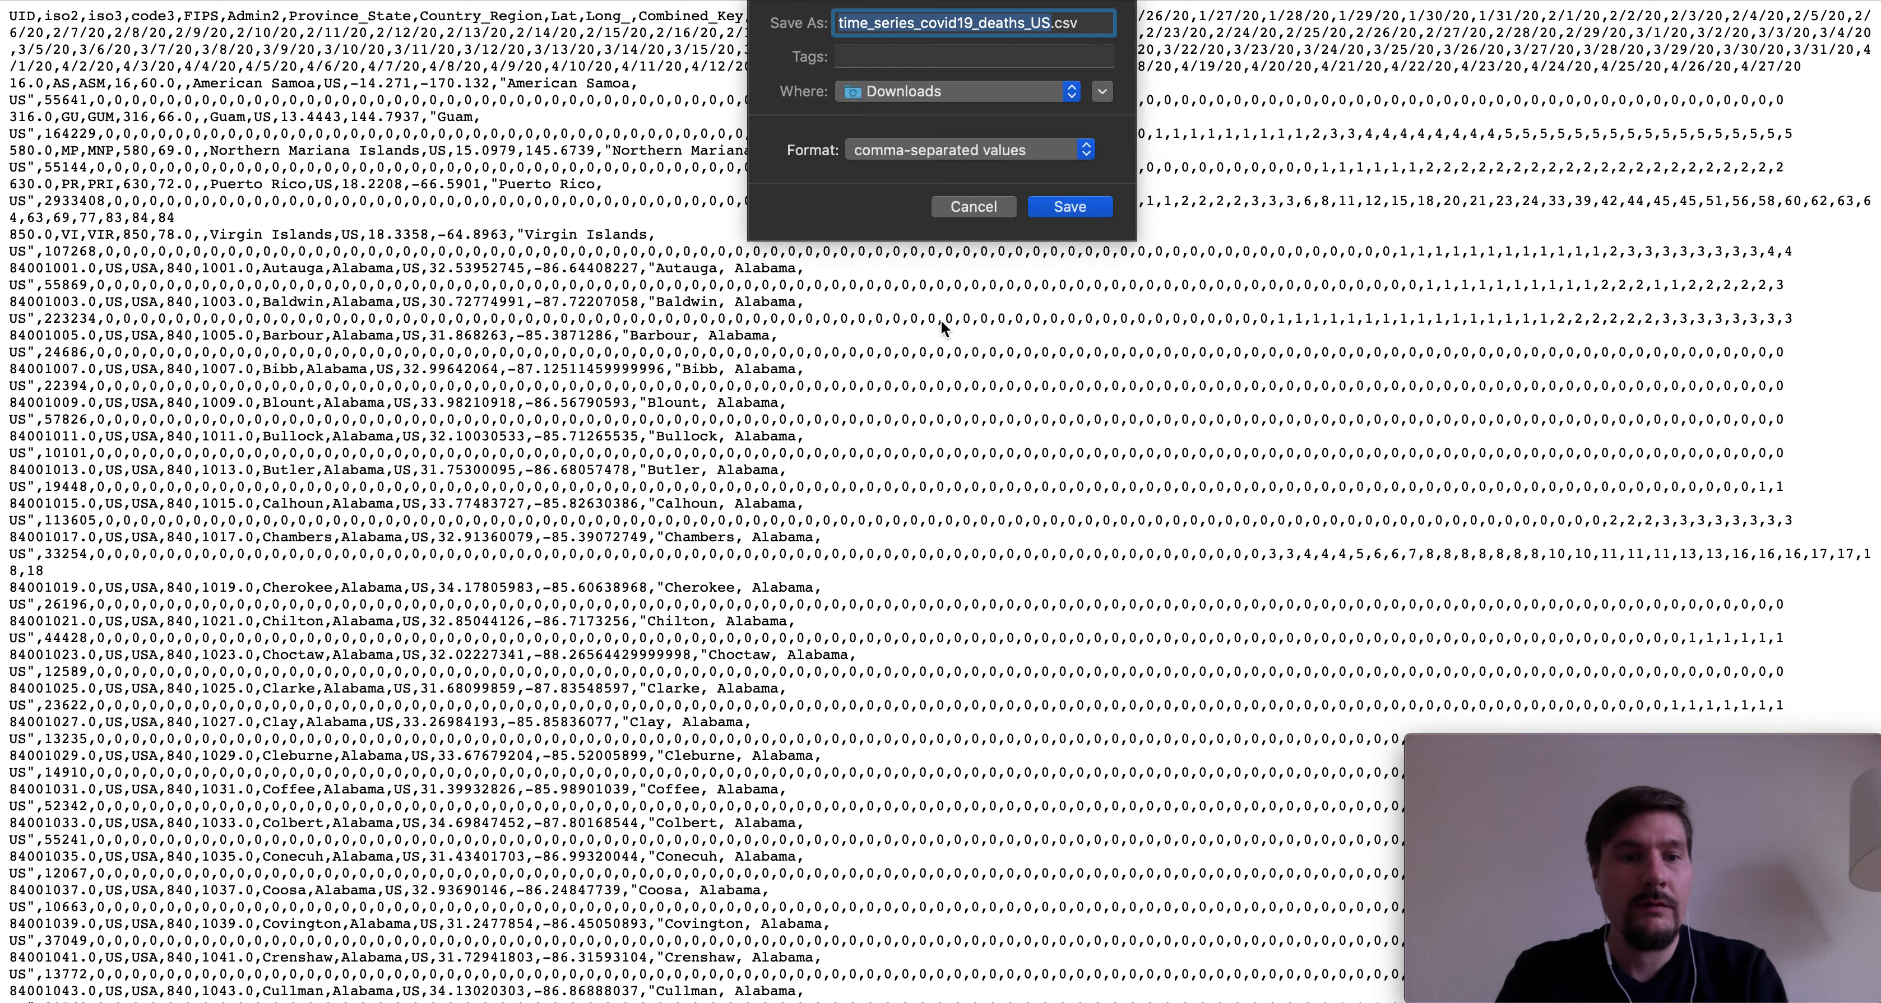
{"action": "left_click", "coordinate": [1083, 211]}
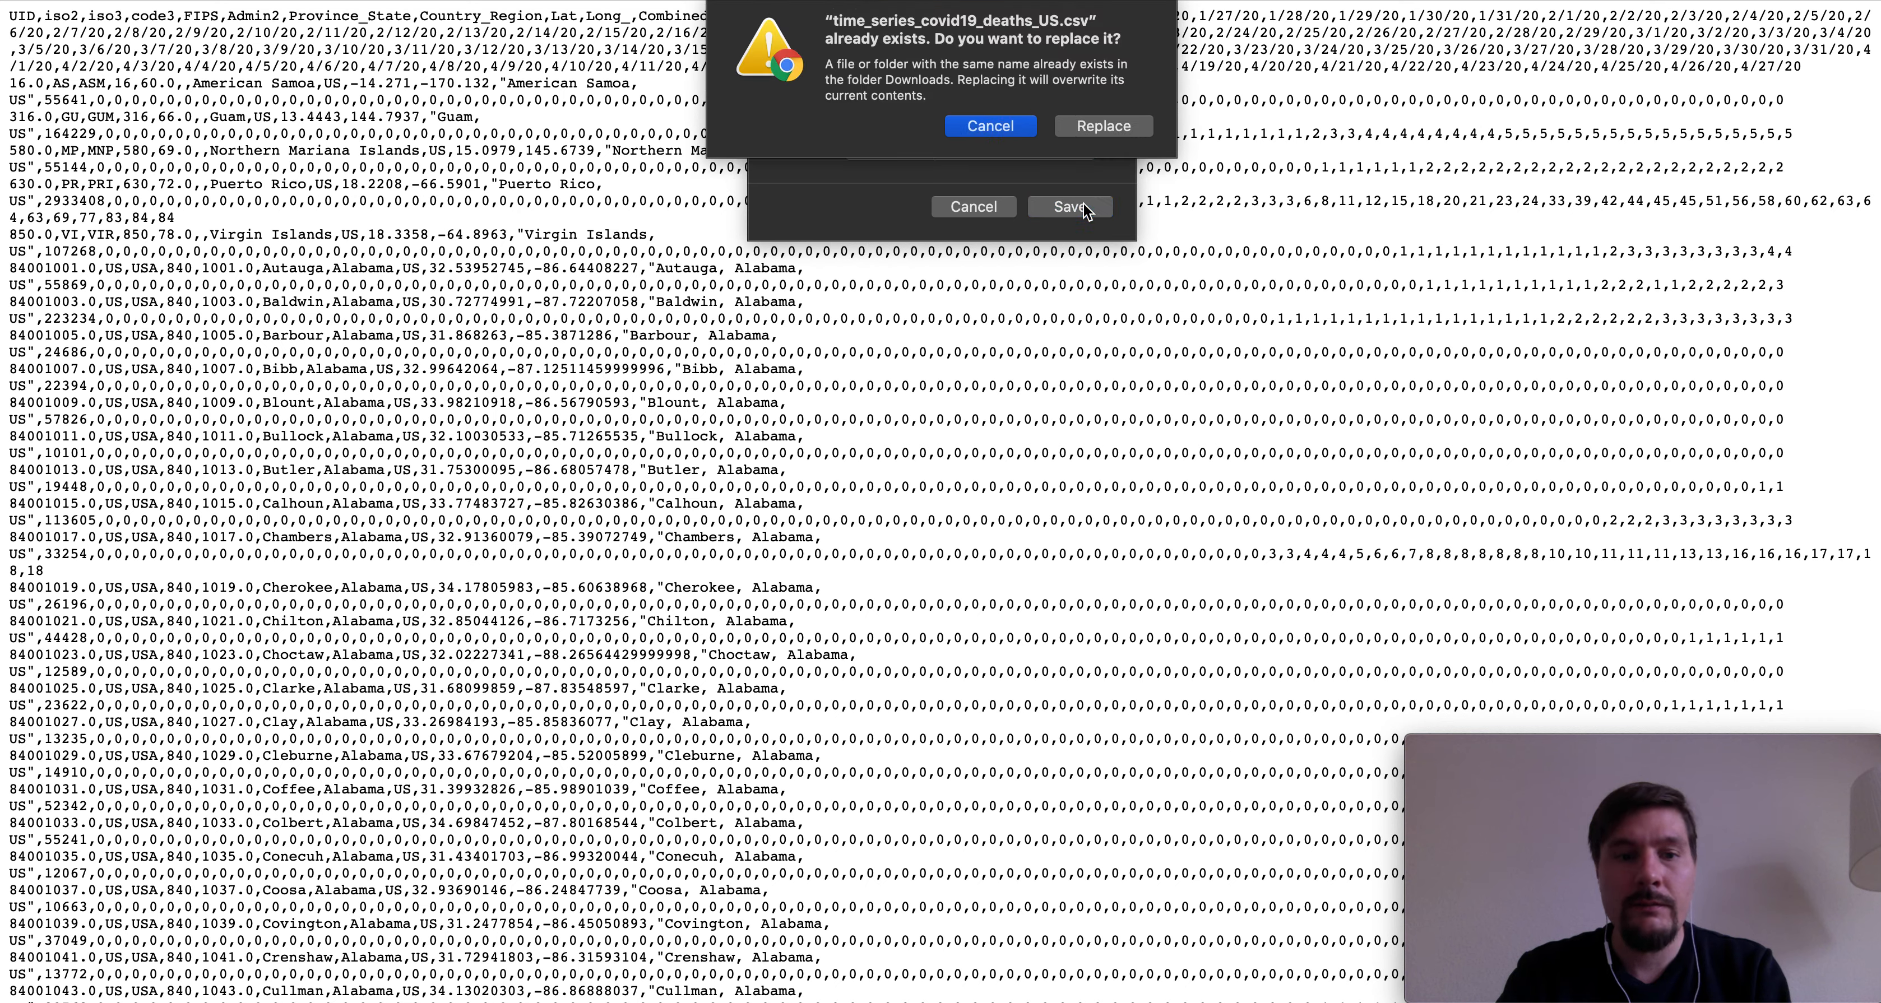
{"action": "left_click", "coordinate": [1109, 132]}
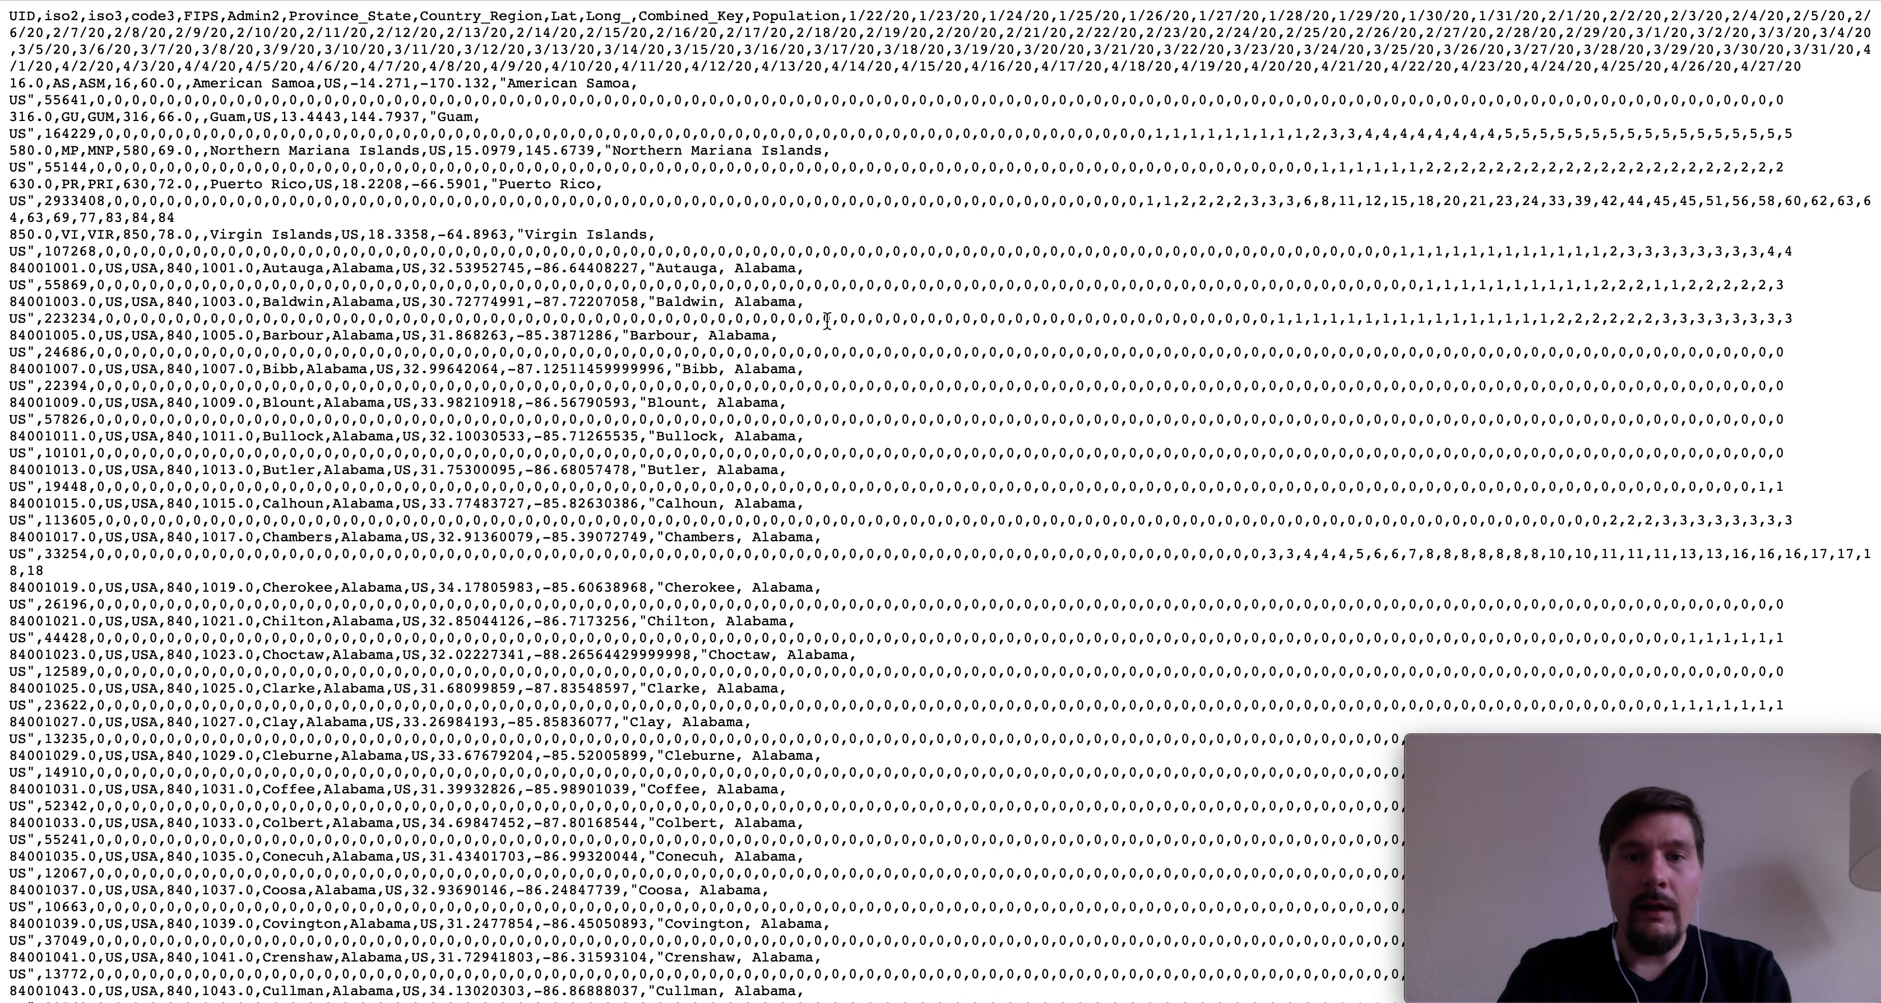
{"action": "key", "text": "ctrl+Tab"}
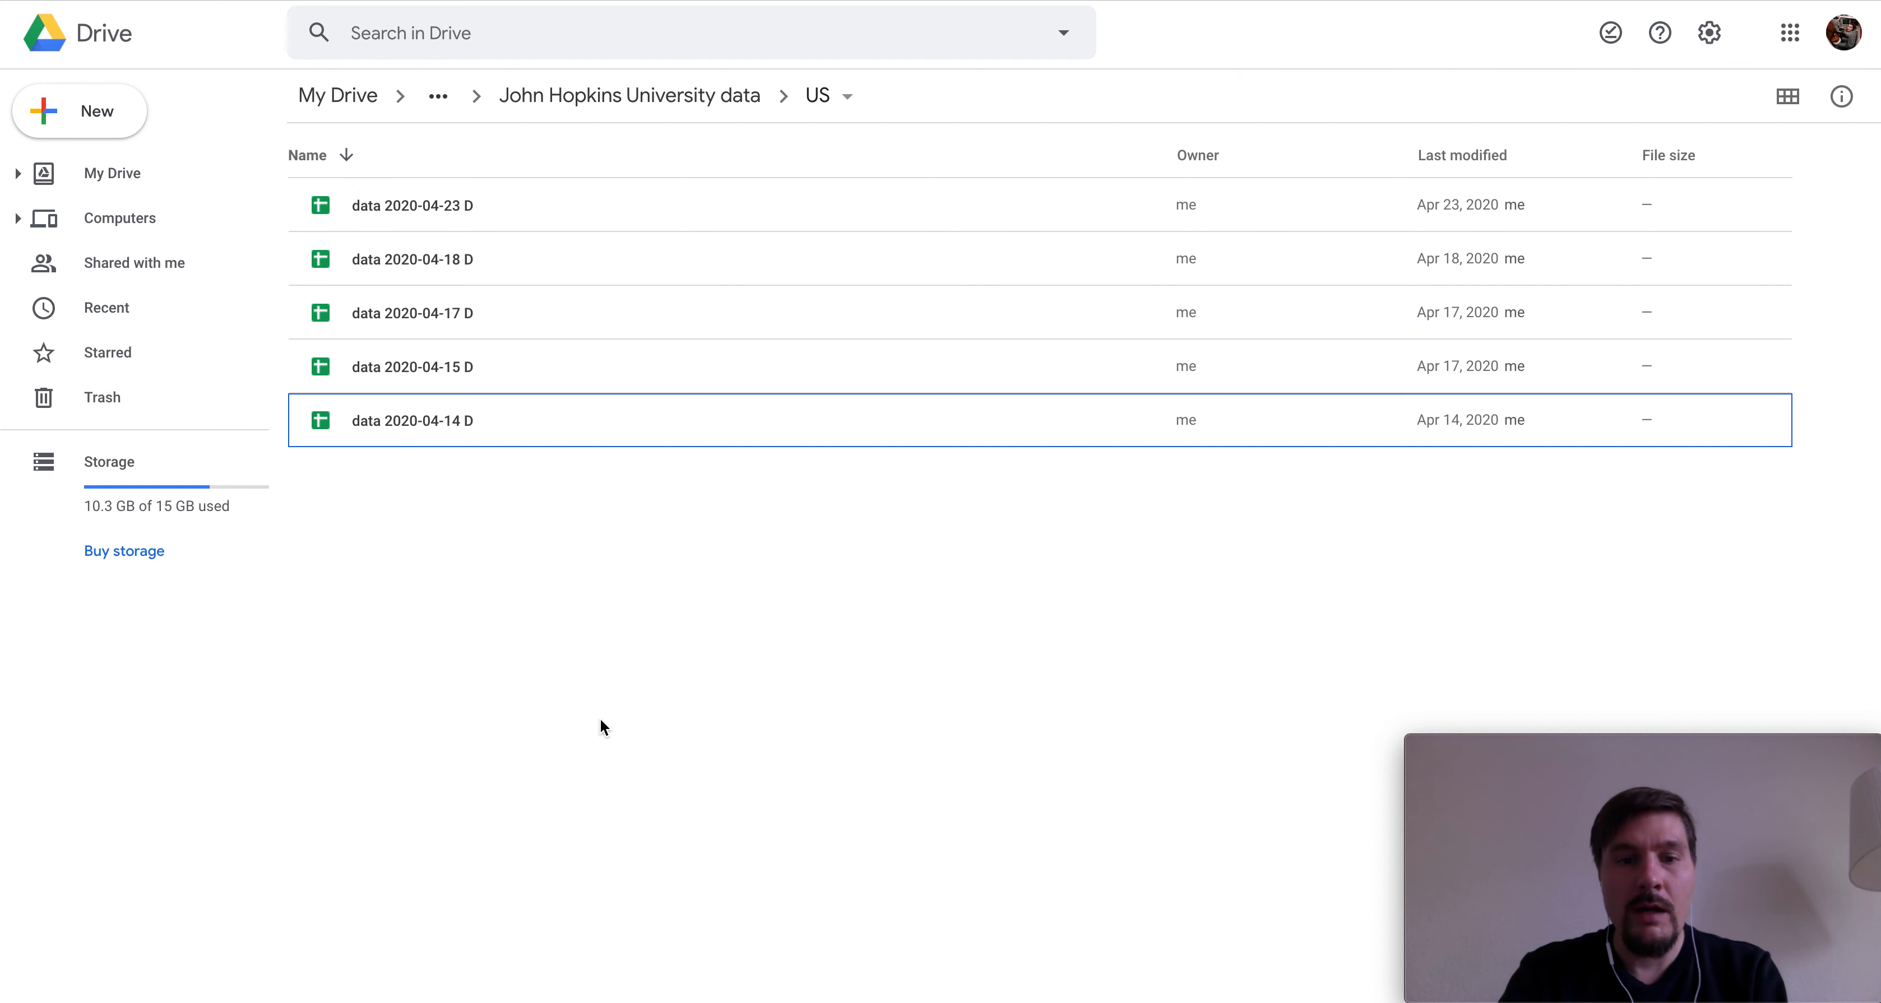
- Upload the downloaded deaths CSV into the US folder and select the new file
{"action": "left_click_drag", "start_coordinate": [623, 1002], "coordinate": [542, 660]}
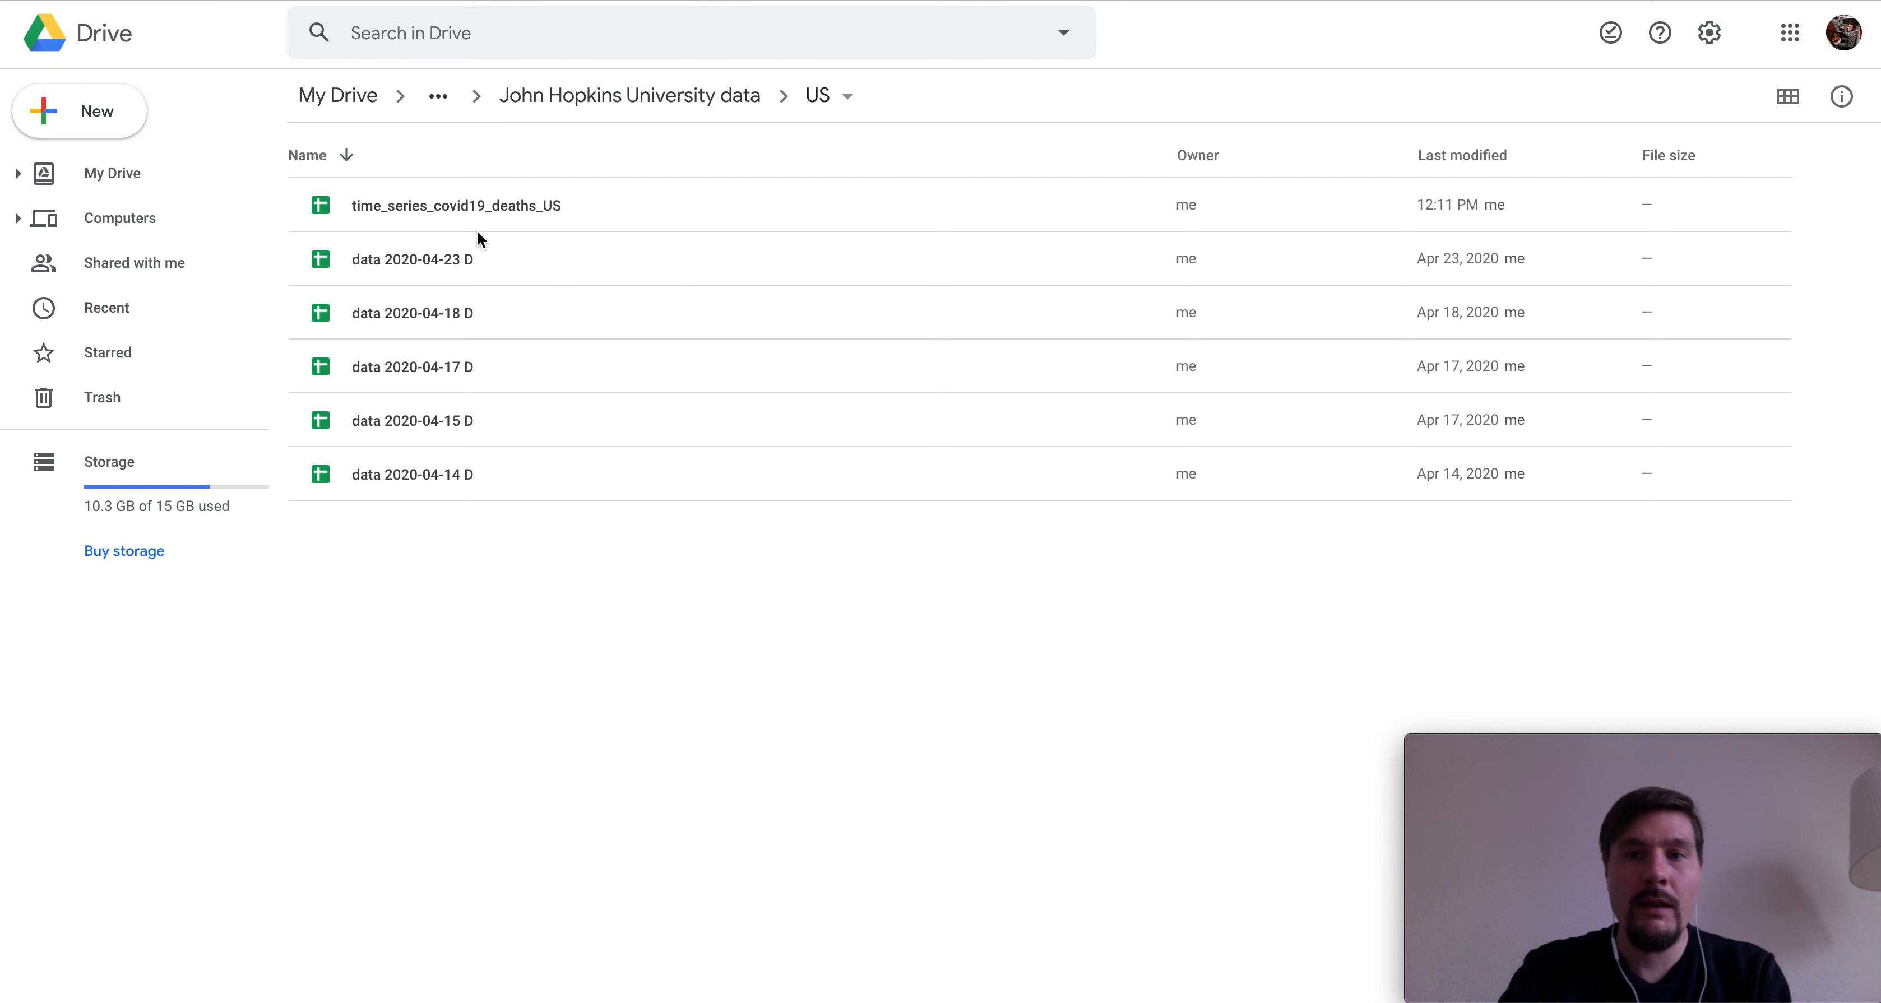
{"action": "left_click", "coordinate": [451, 195]}
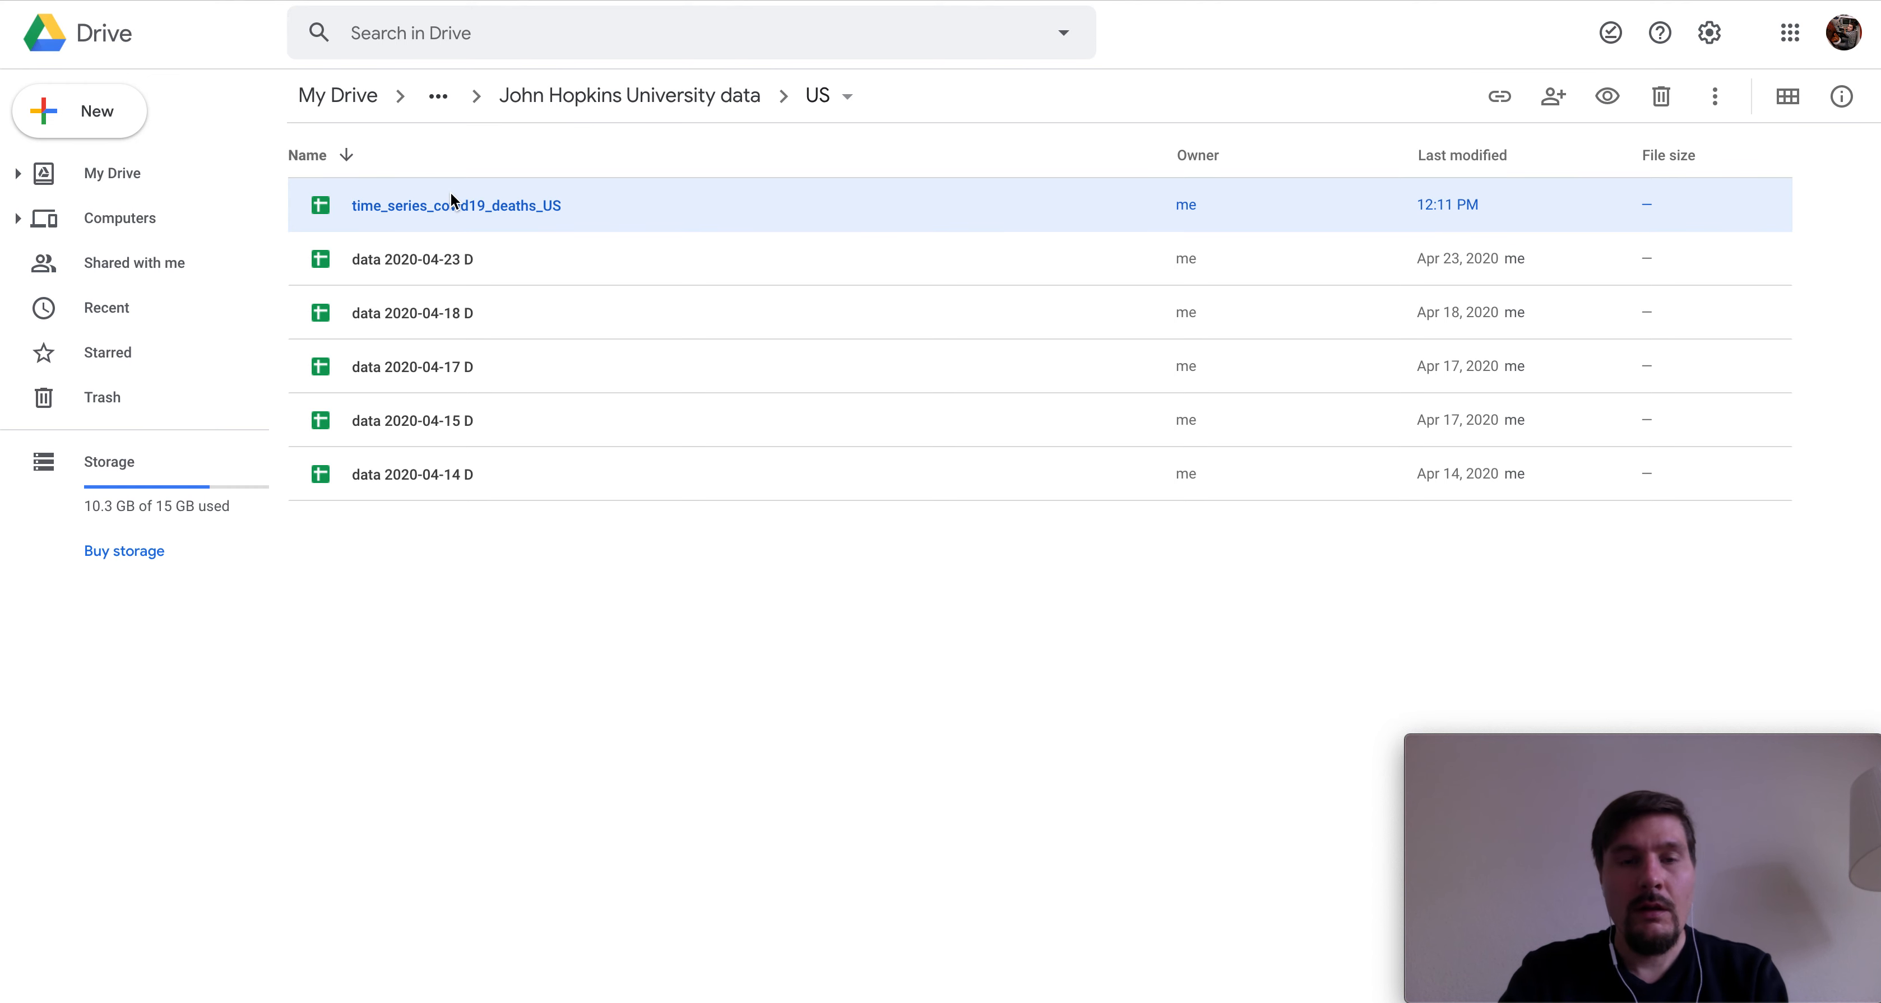
- Rename time_series_covid19_deaths_US to 'data 2020-04-28 D' and open it
{"action": "right_click", "coordinate": [451, 195]}
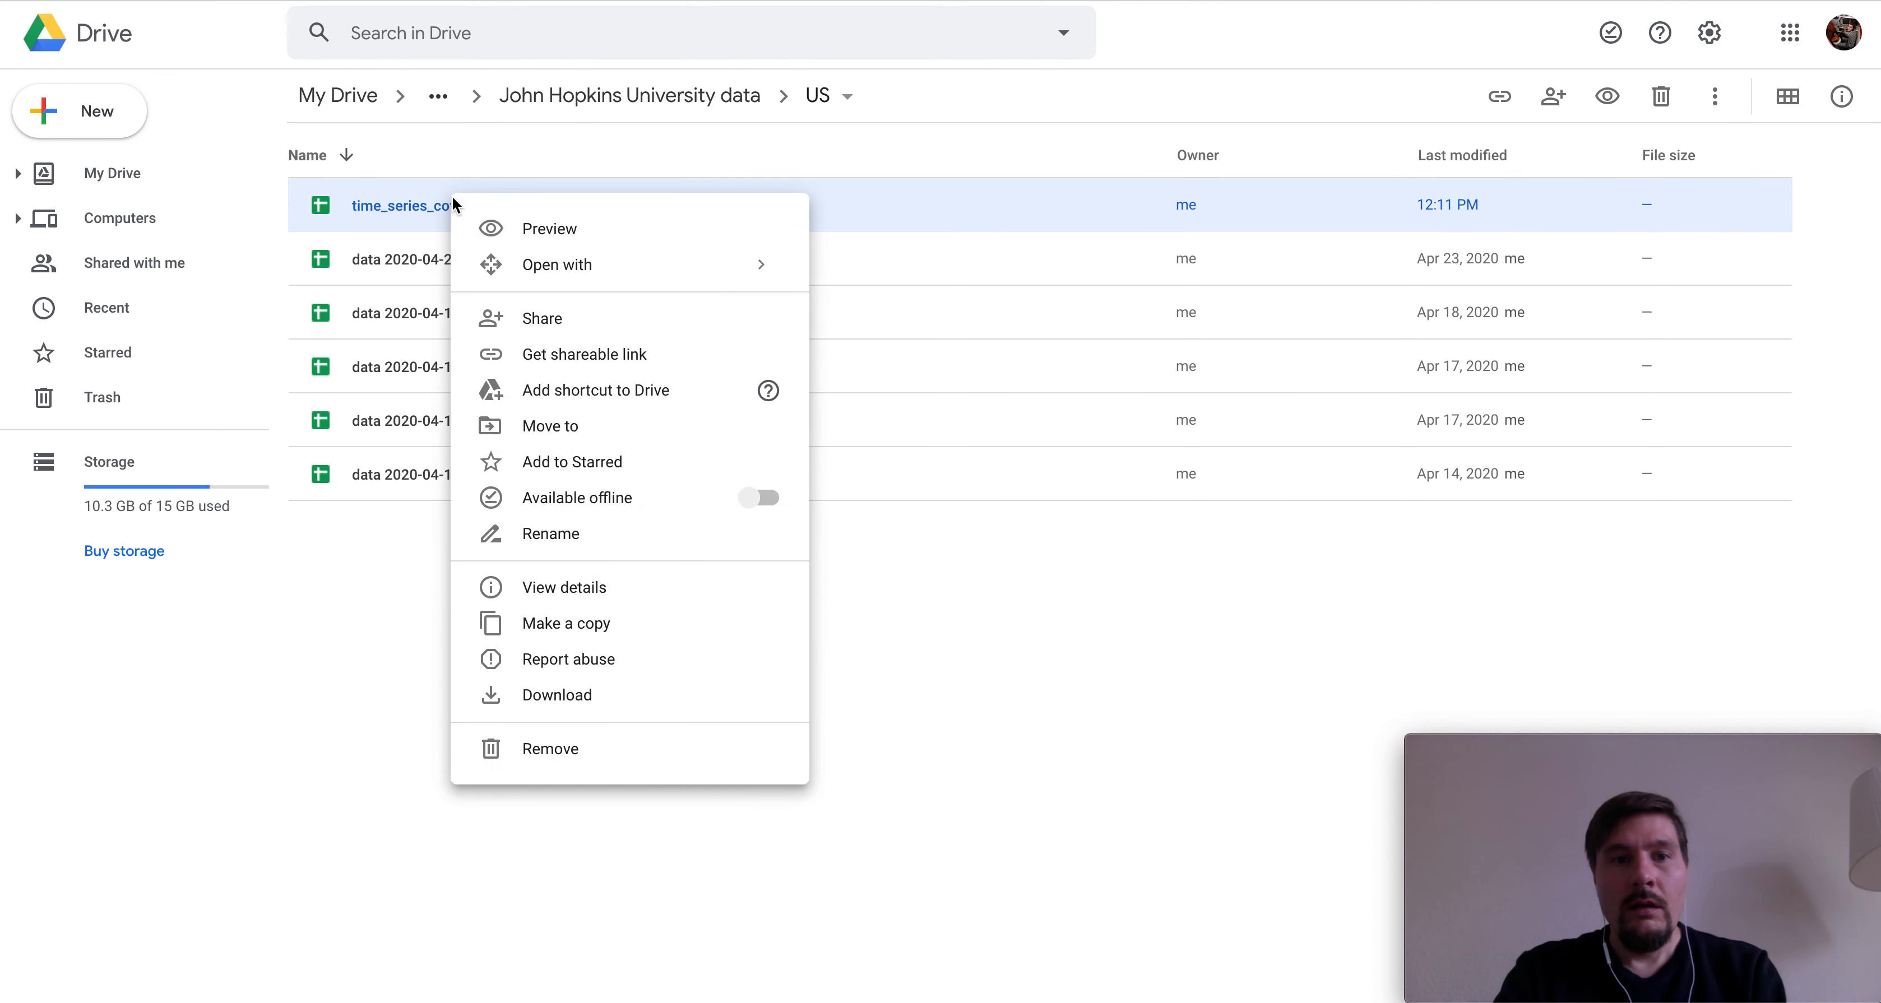
{"action": "left_click", "coordinate": [643, 545]}
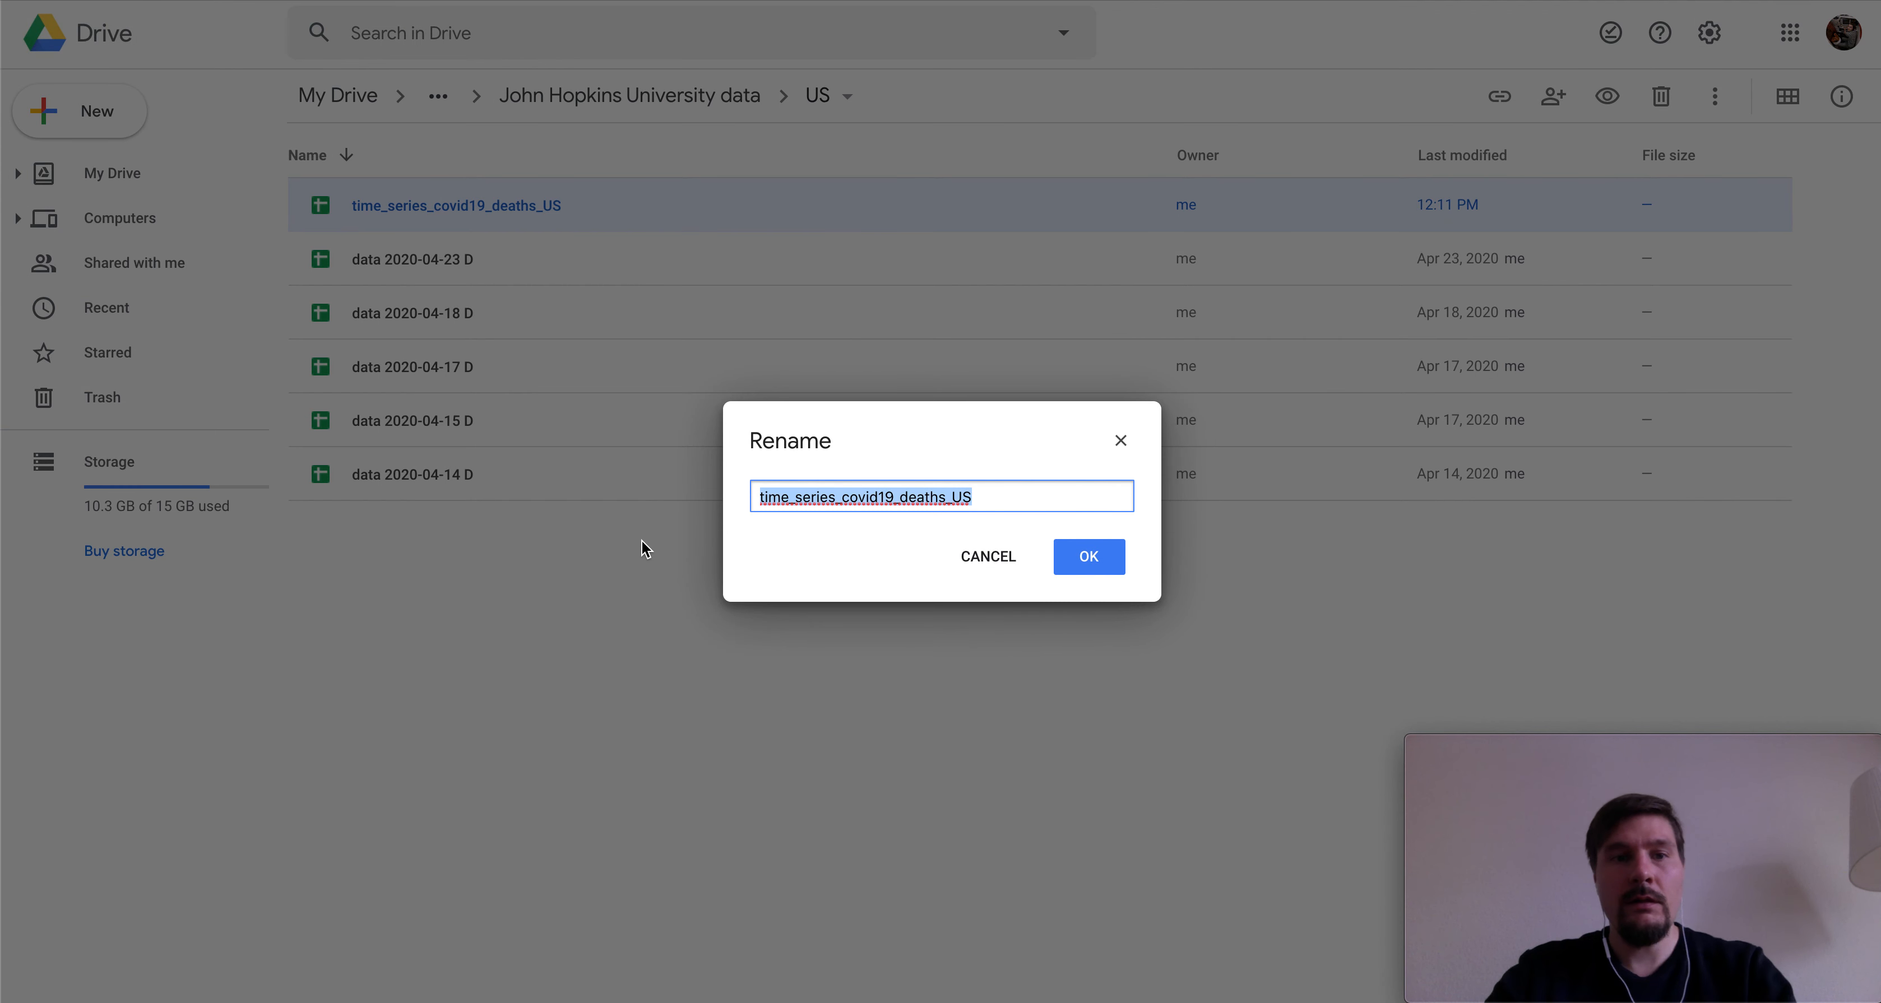
{"action": "type", "text": "data 2020"}
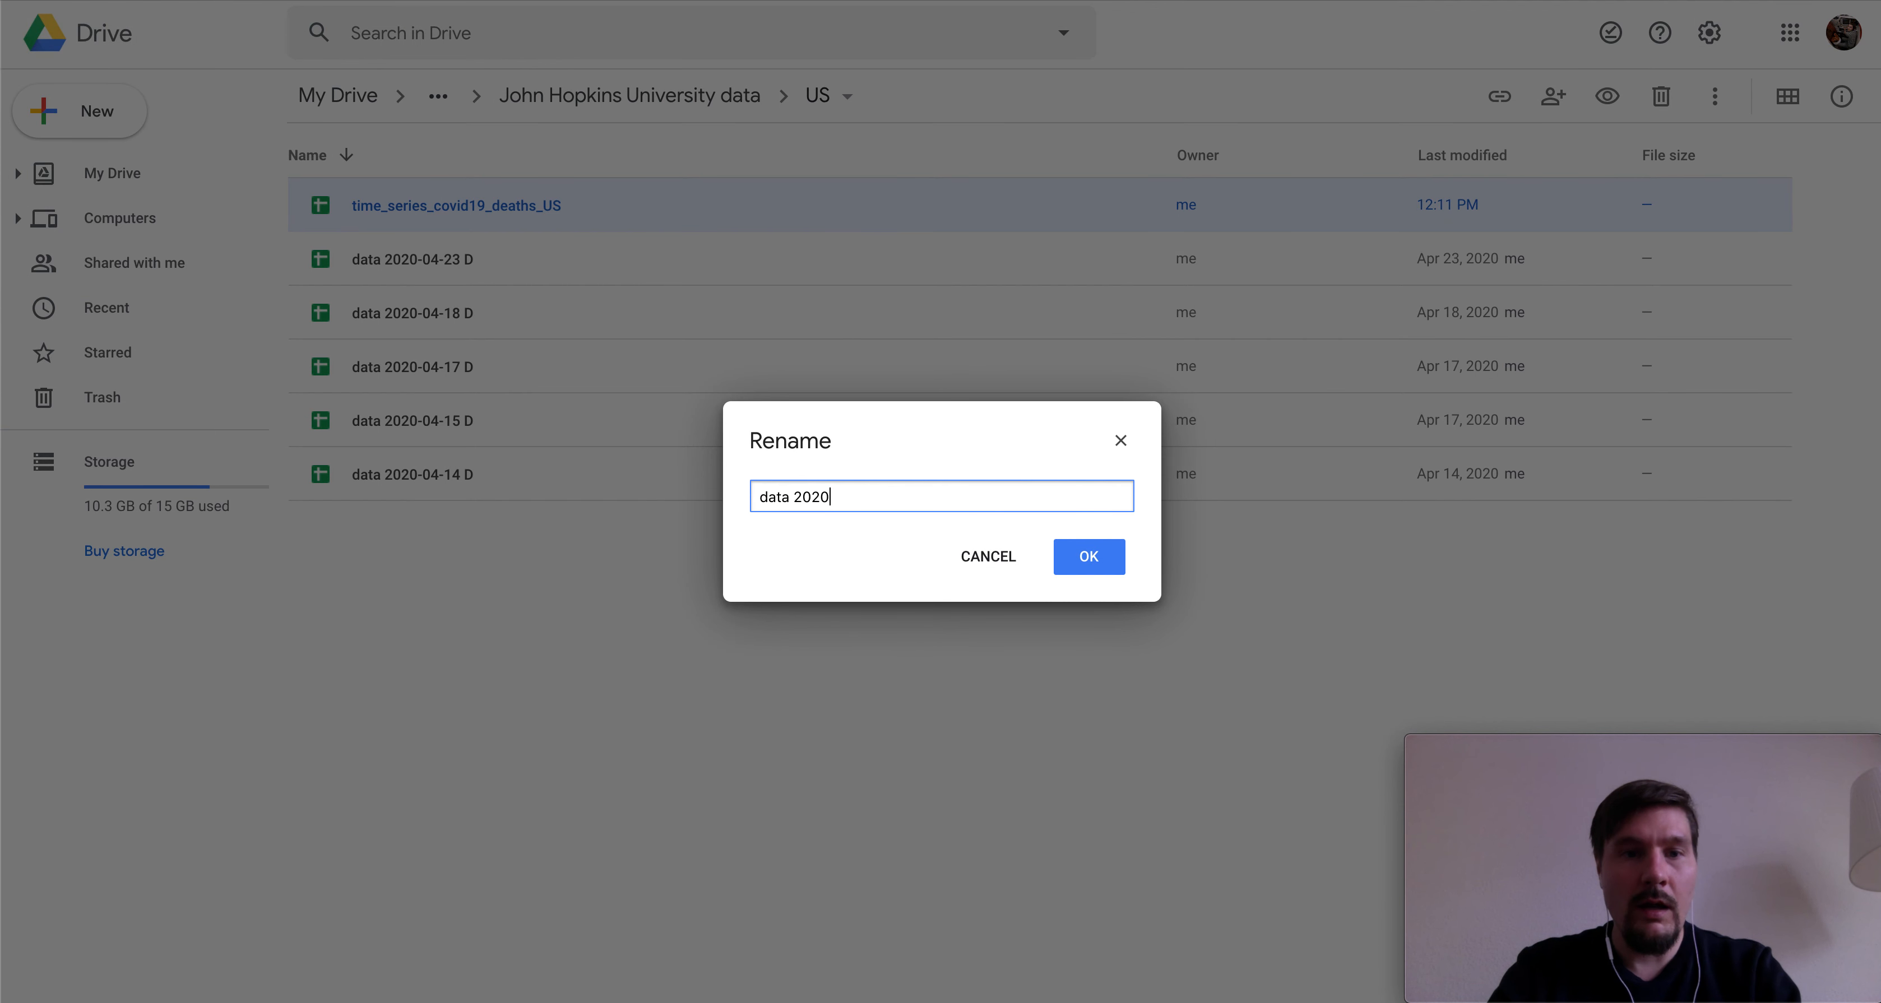
{"action": "type", "text": "-04"}
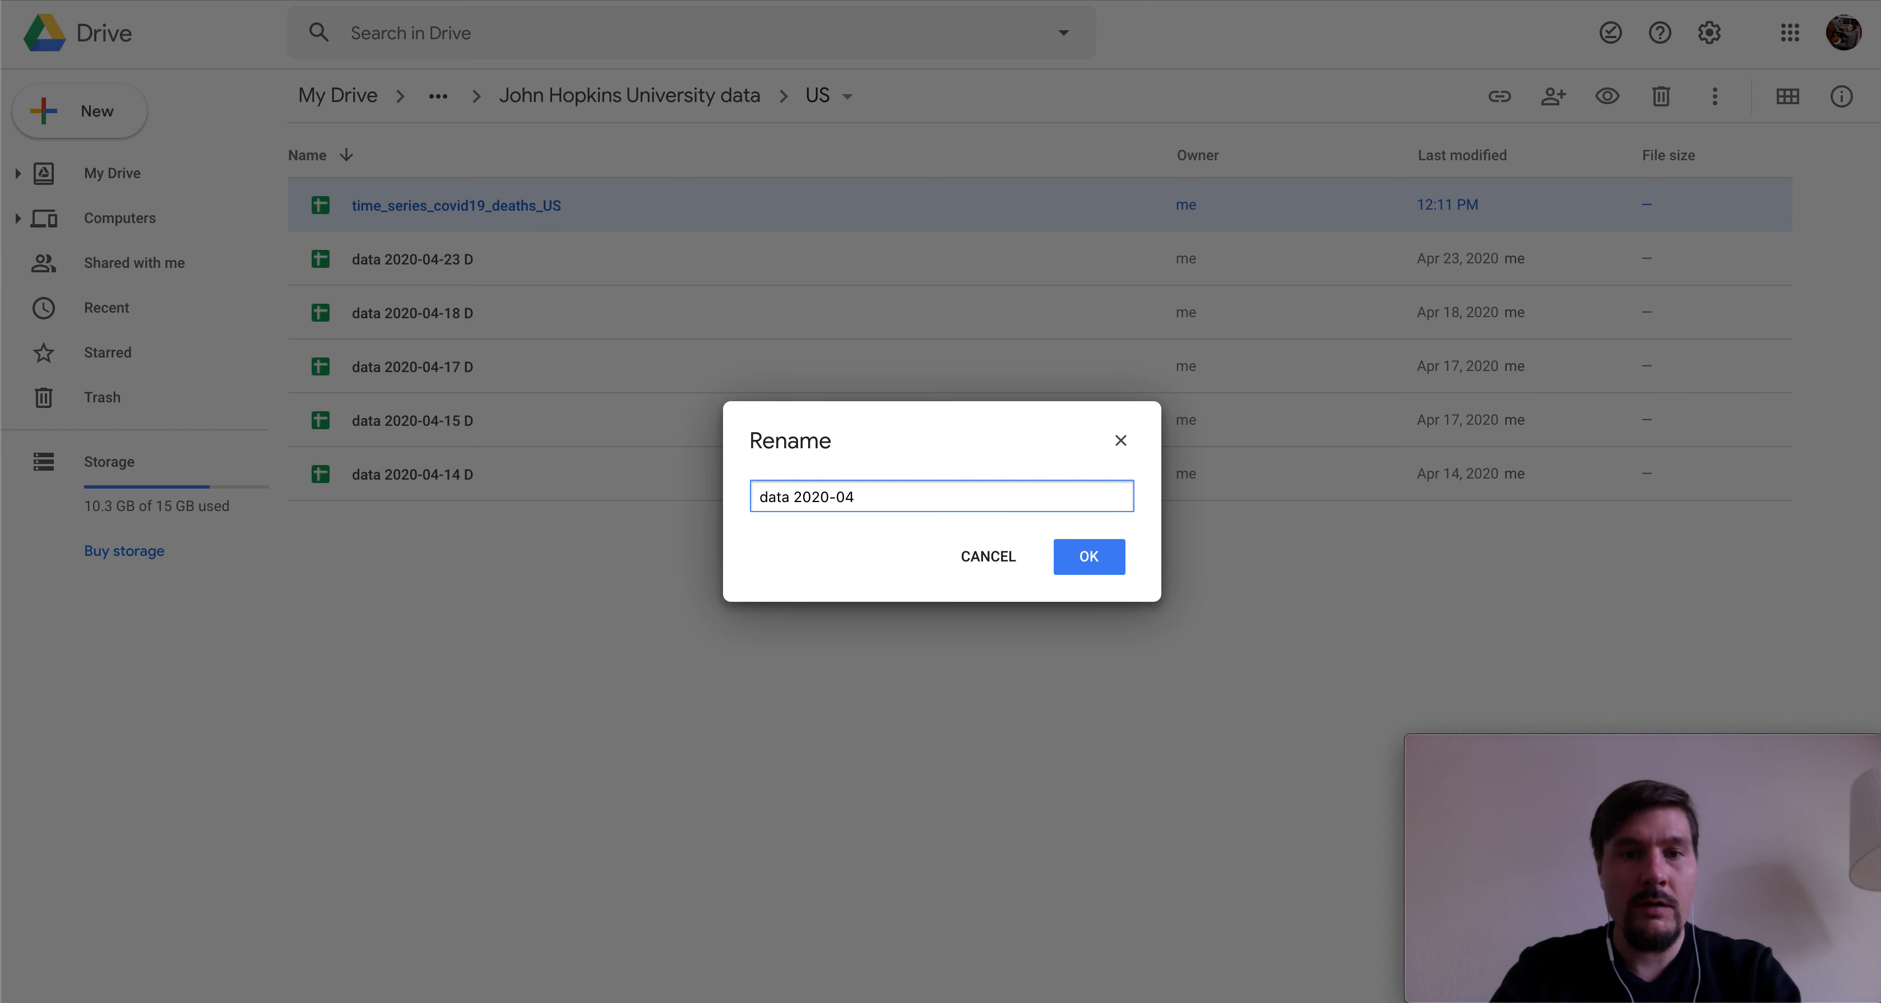
{"action": "type", "text": "-"}
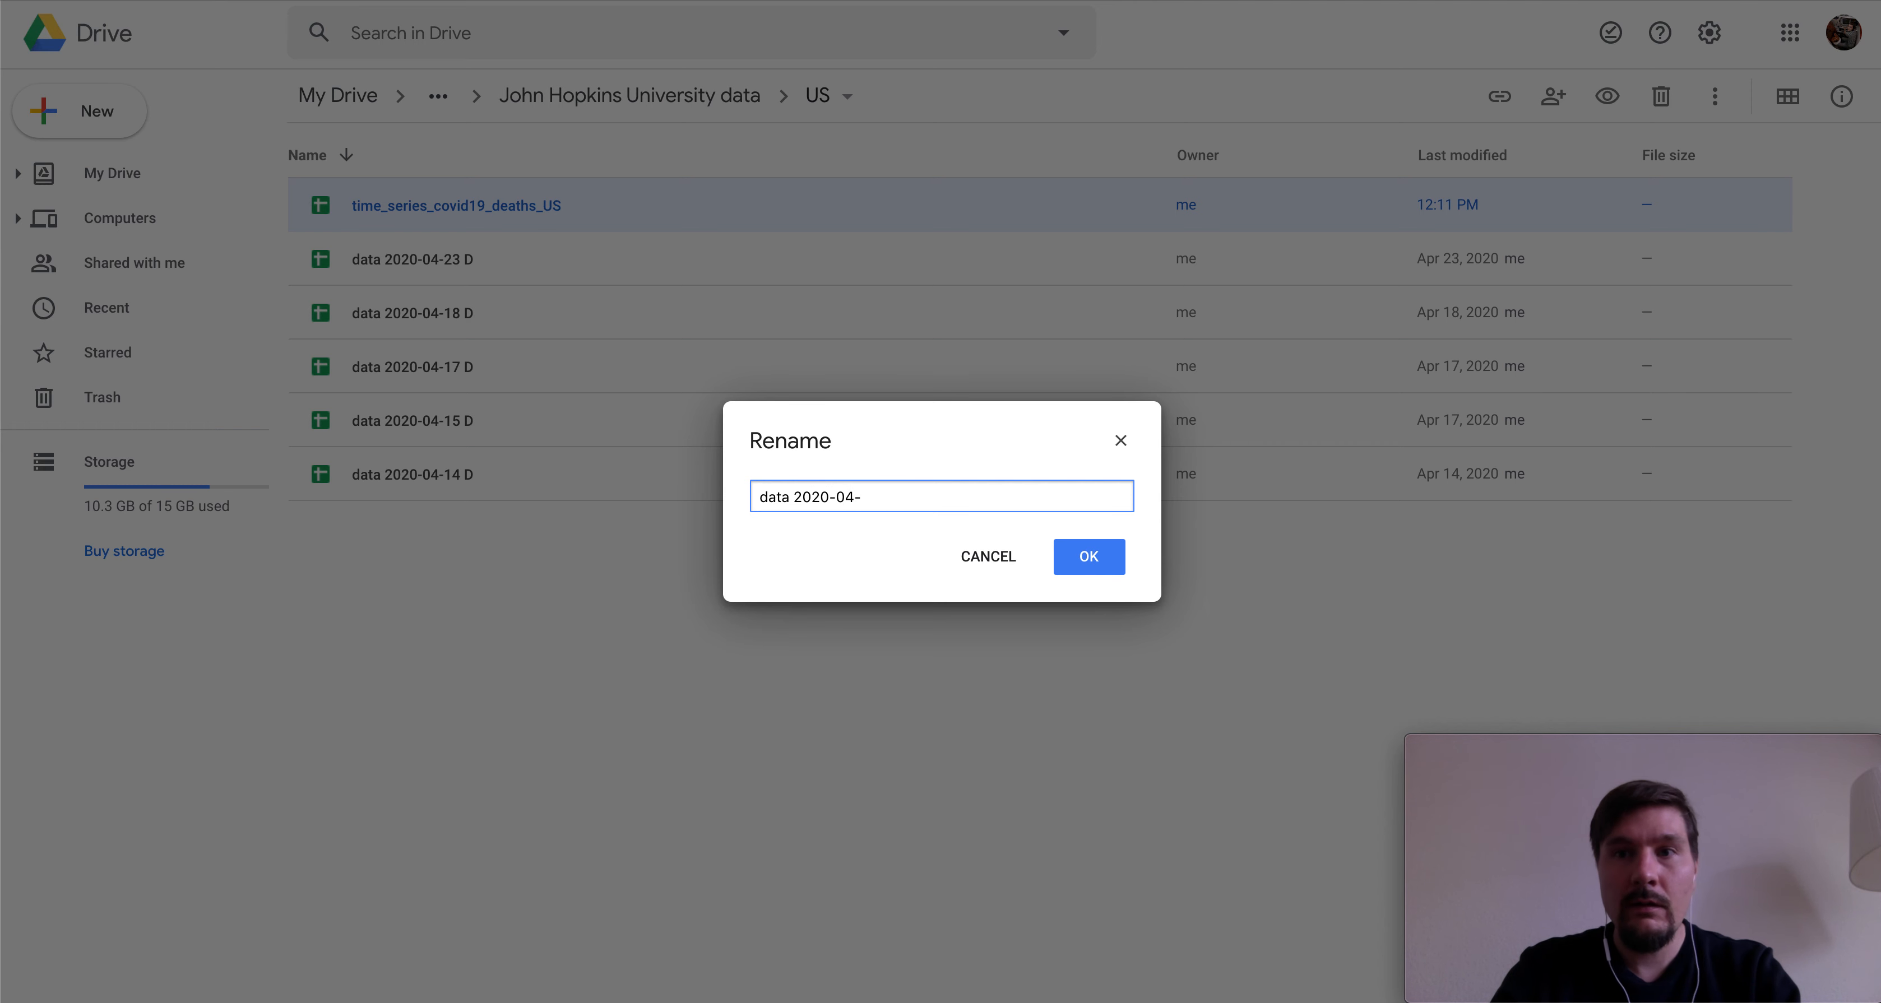
{"action": "type", "text": "28 D"}
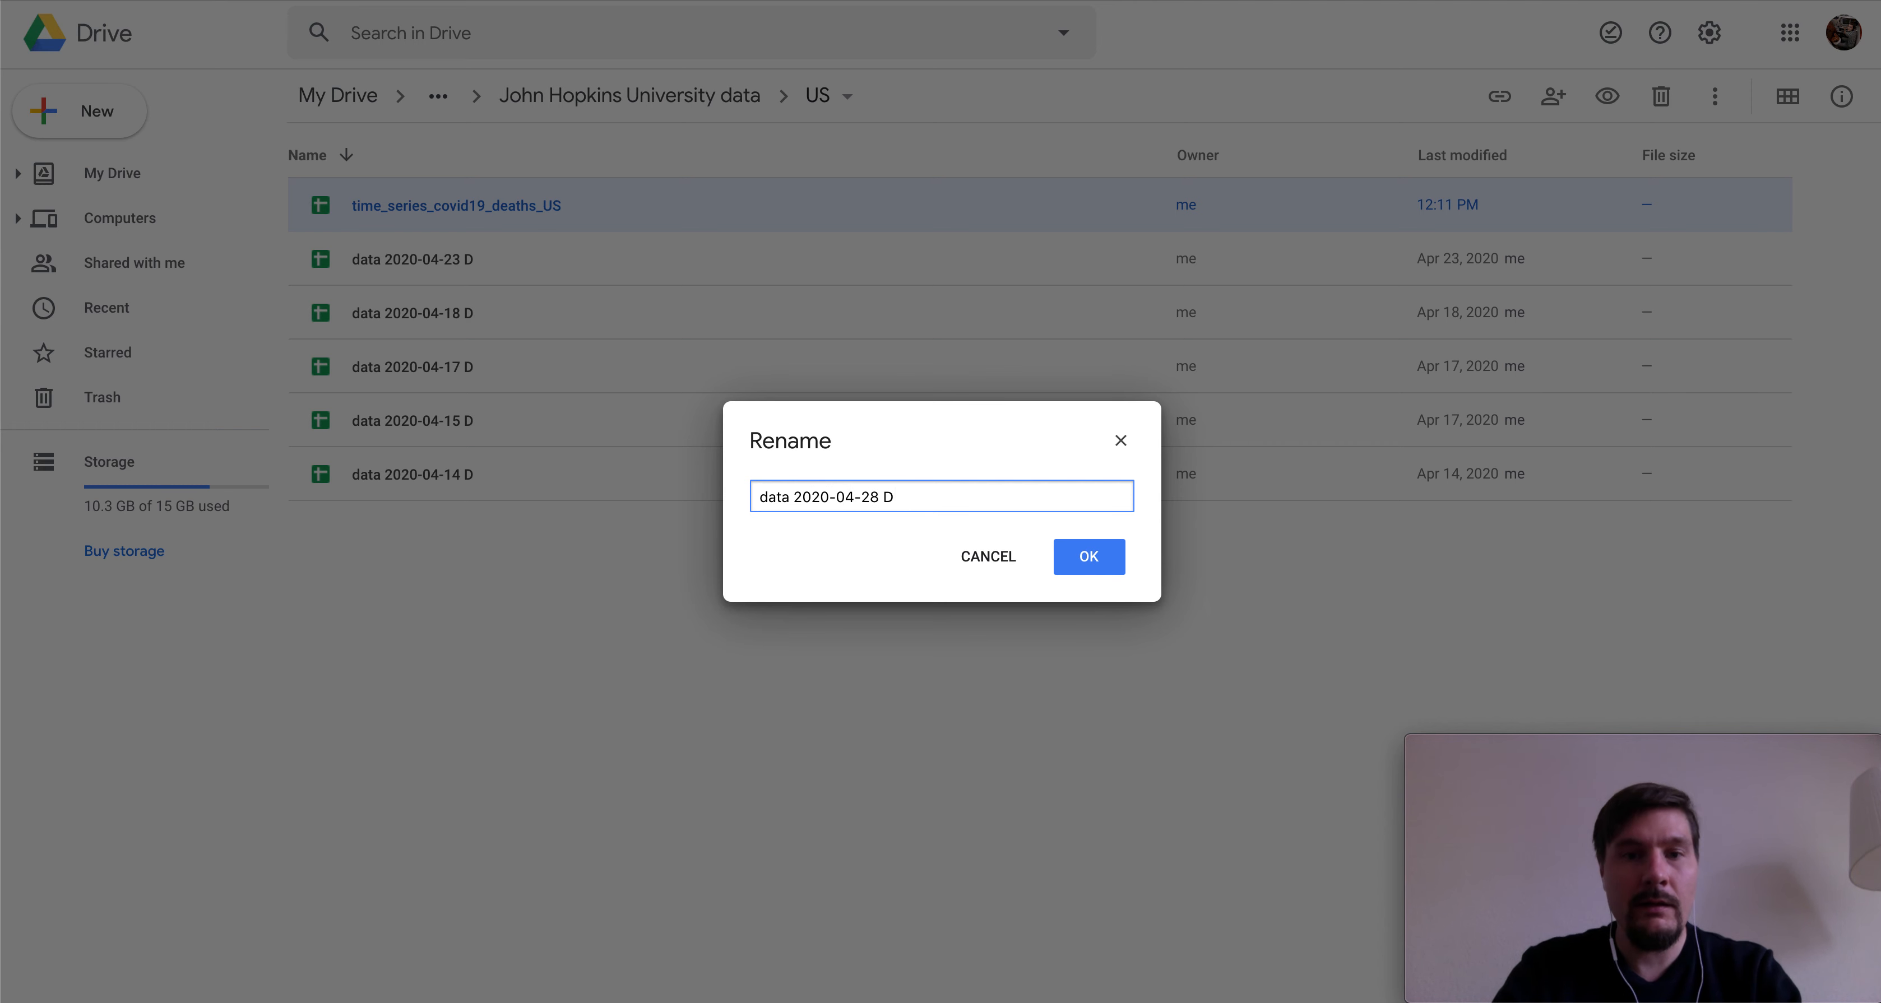
{"action": "key", "text": "Return"}
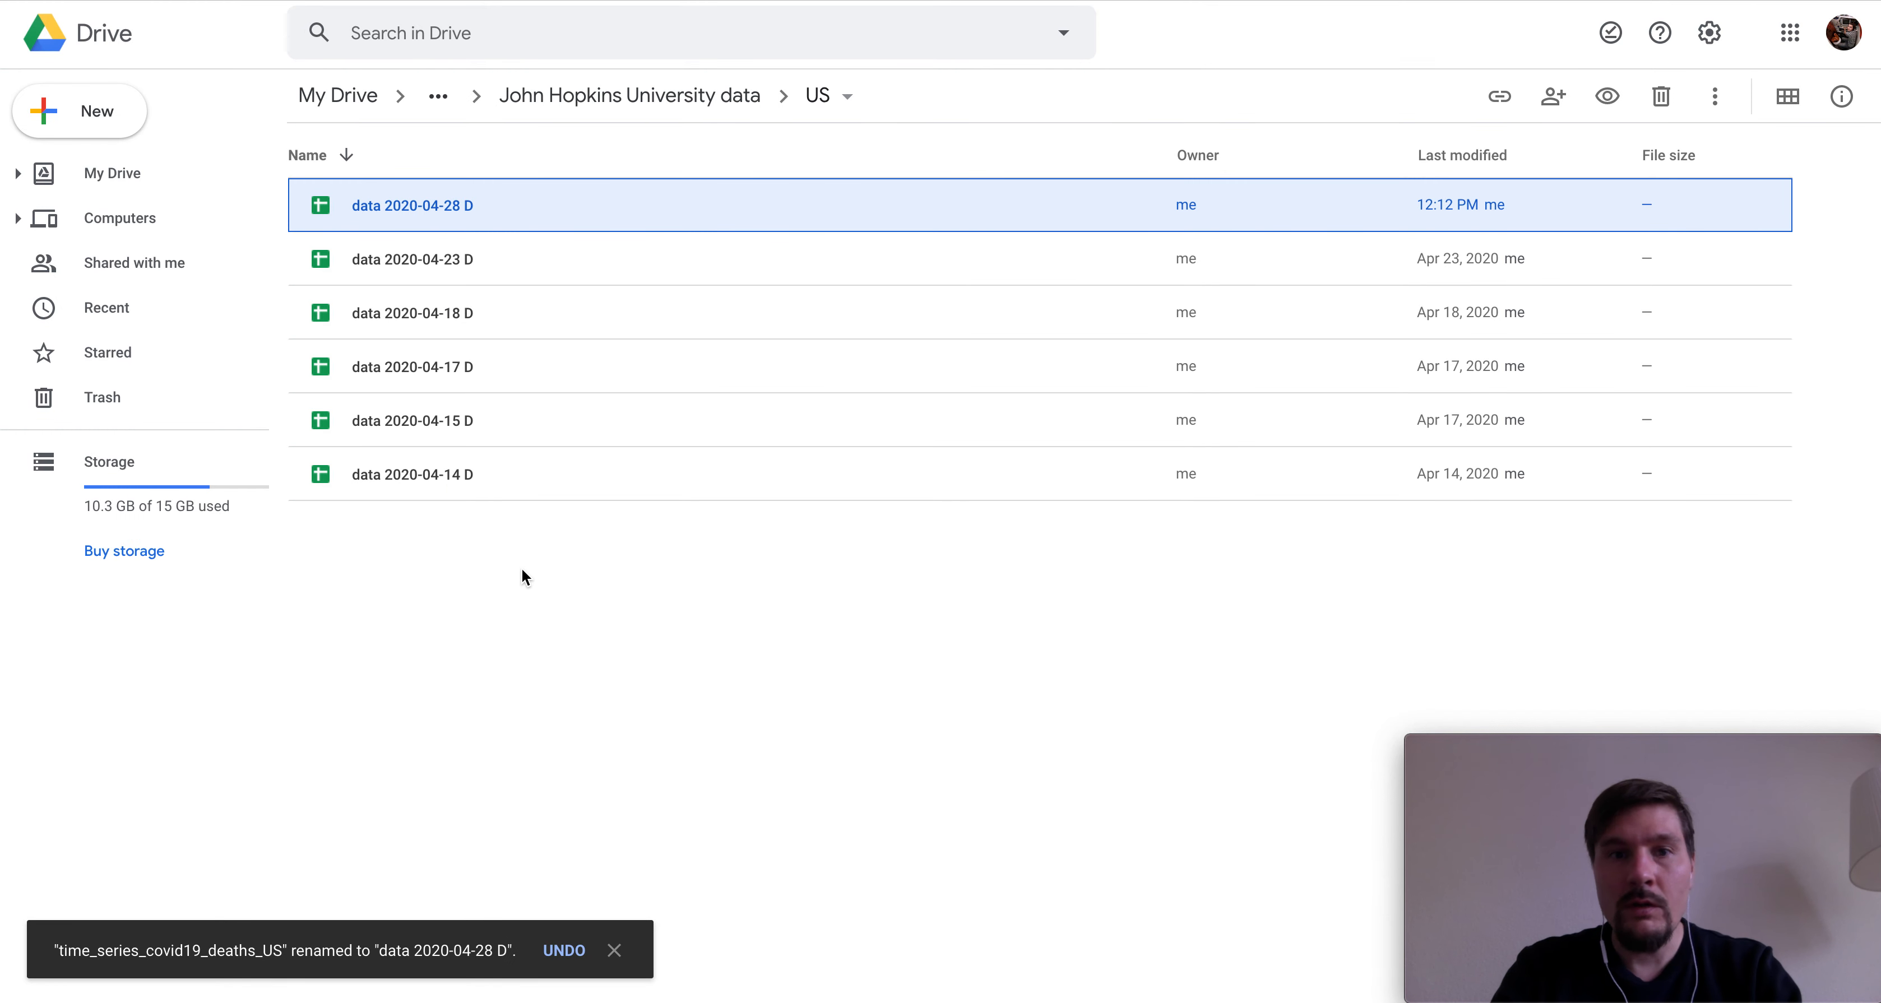
{"action": "double_click", "coordinate": [425, 213]}
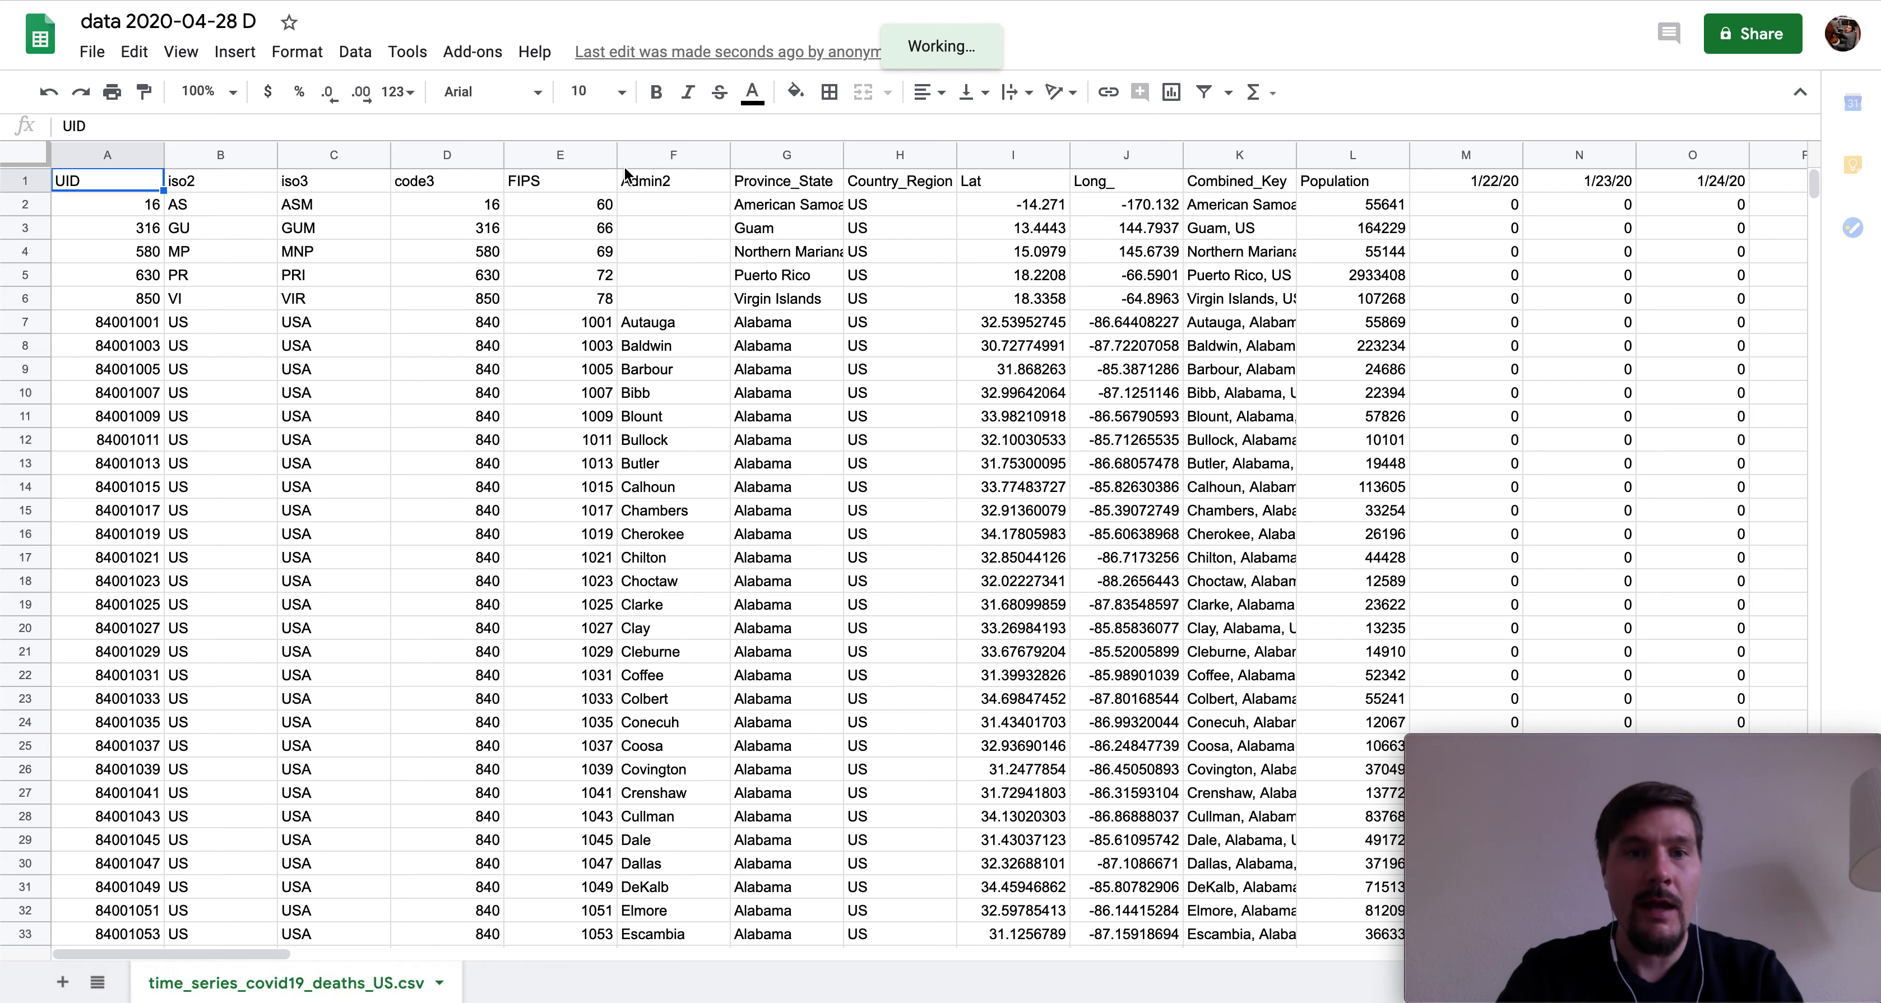
- Inspect the Admin2 and Province_State columns, the county names, and Bullock's FIPS code
{"action": "left_click", "coordinate": [643, 188]}
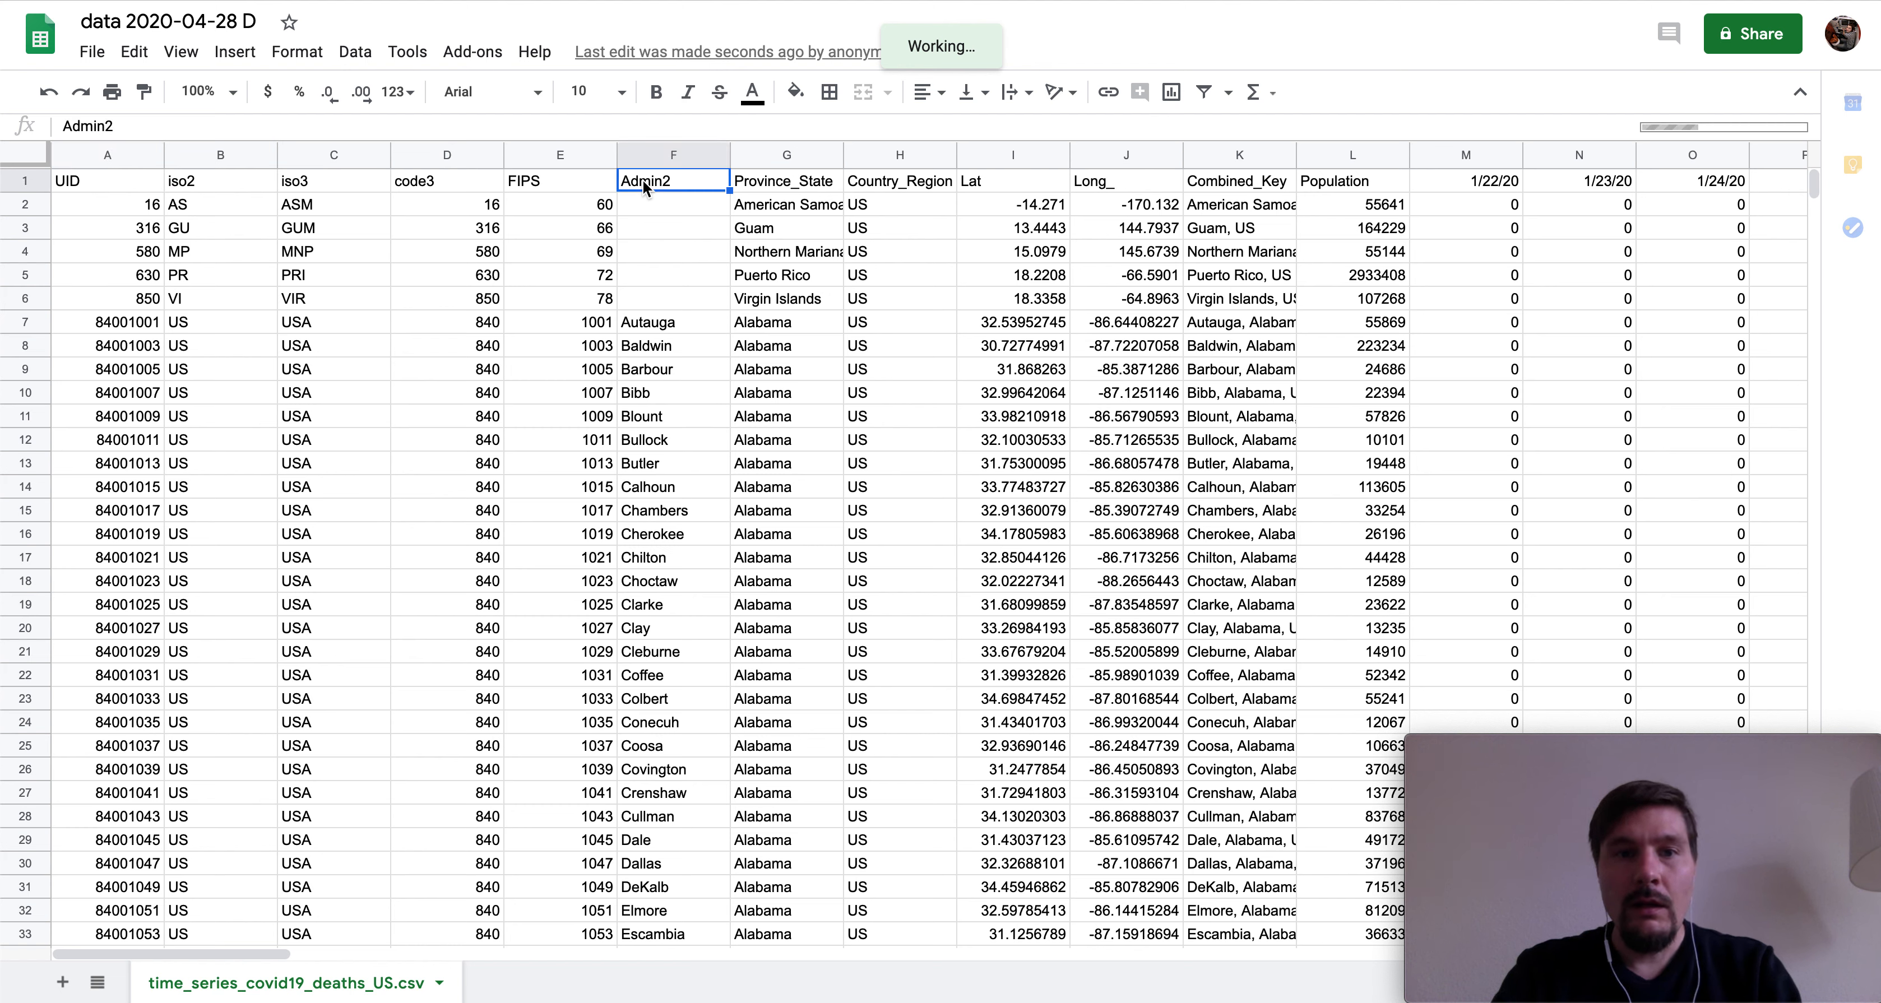
{"action": "left_click", "coordinate": [776, 183]}
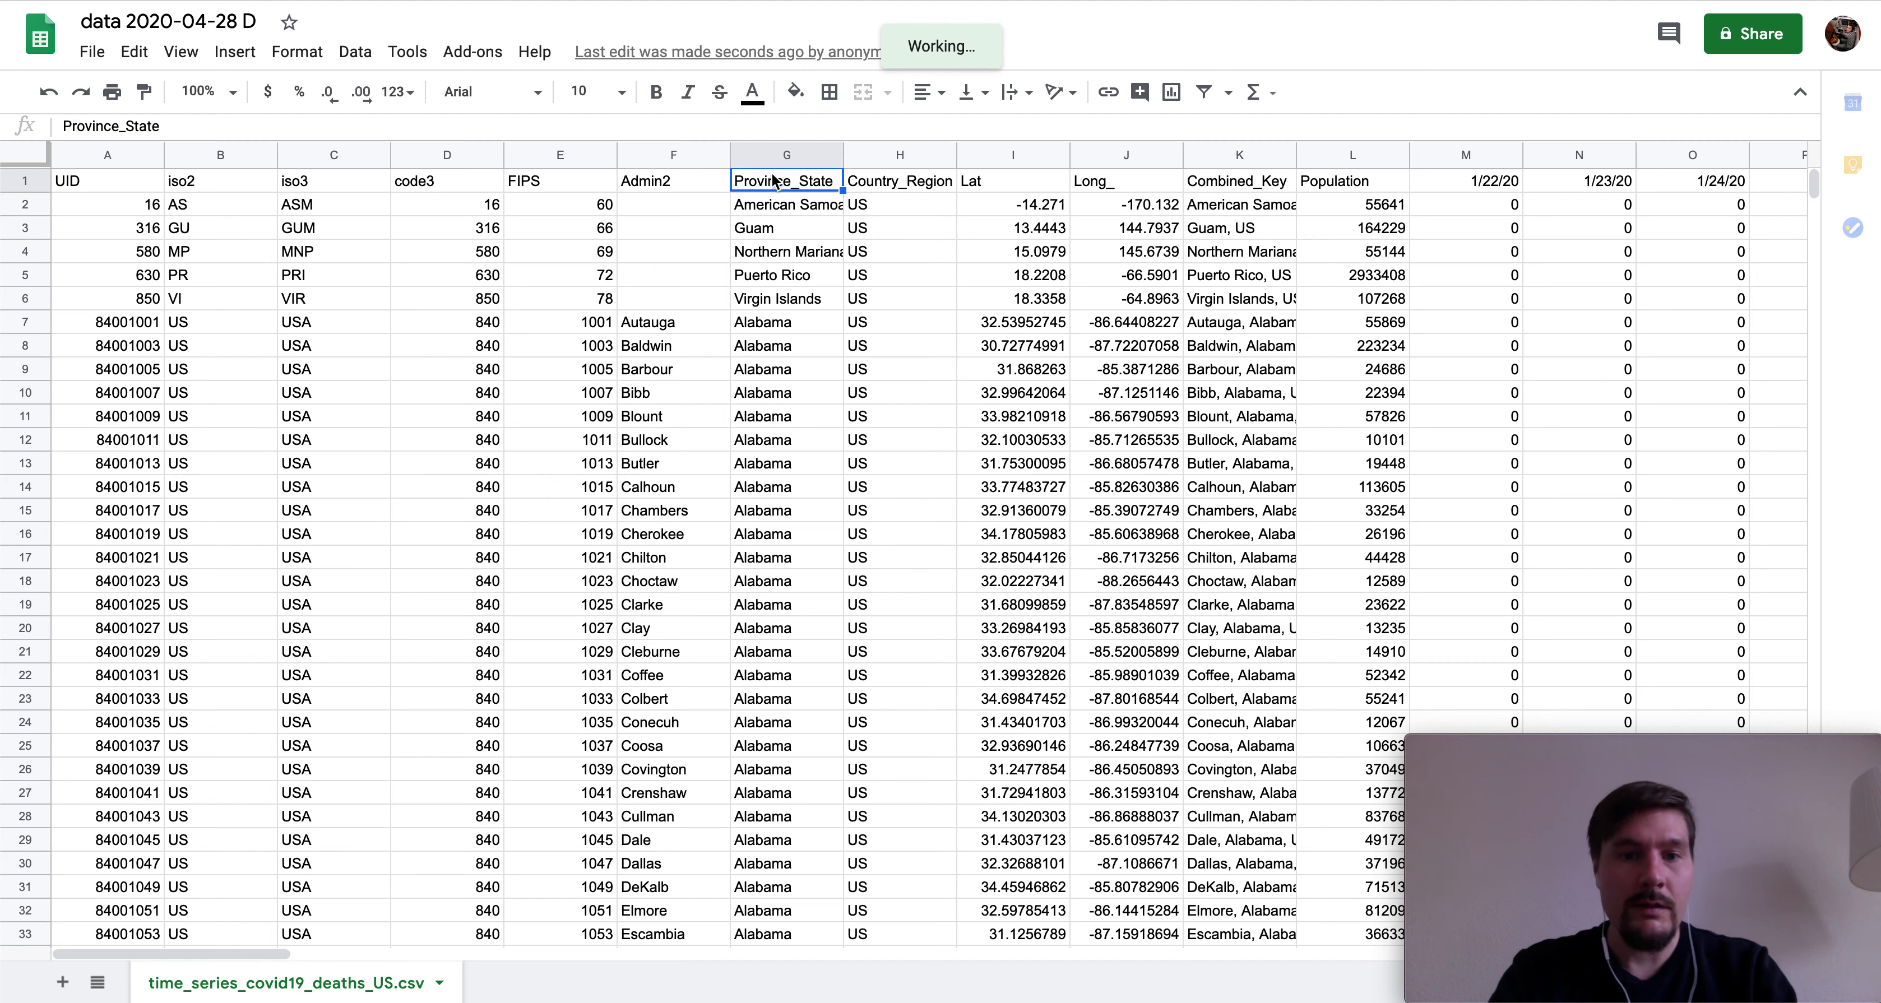
{"action": "left_click", "coordinate": [690, 497]}
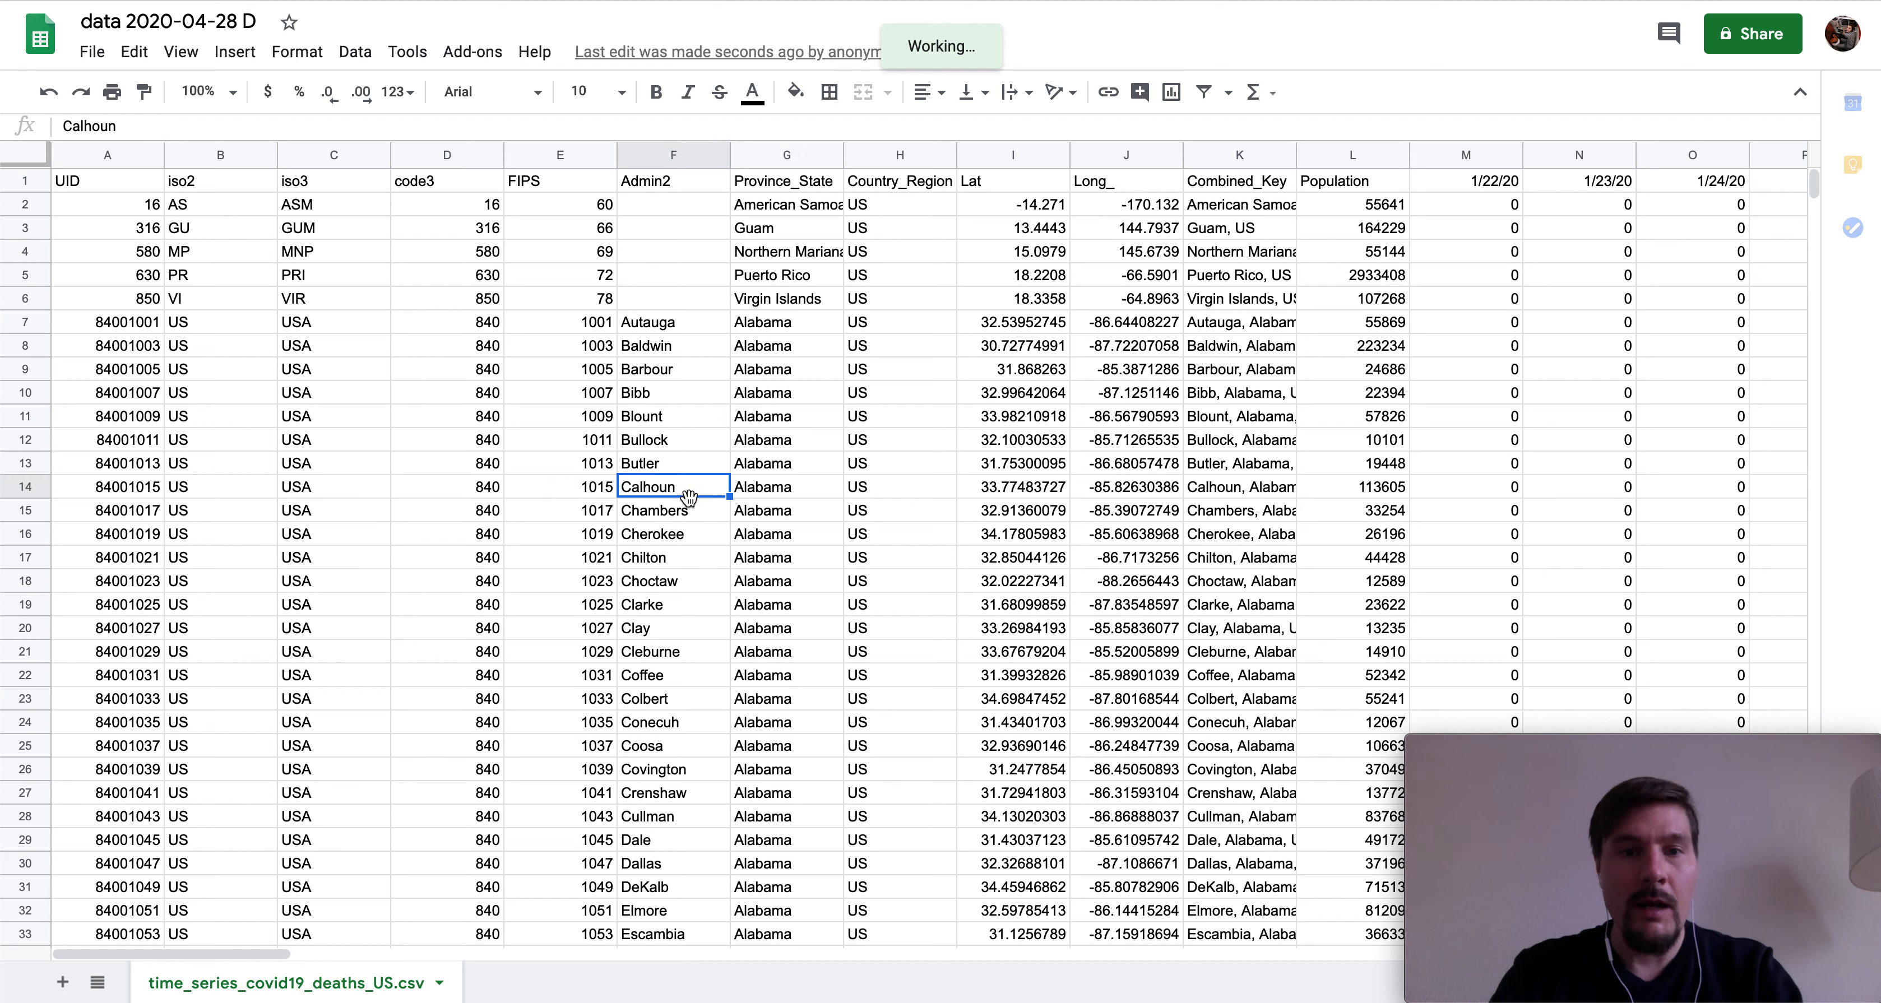
{"action": "key", "text": "Up"}
{"action": "key", "text": "Up"}
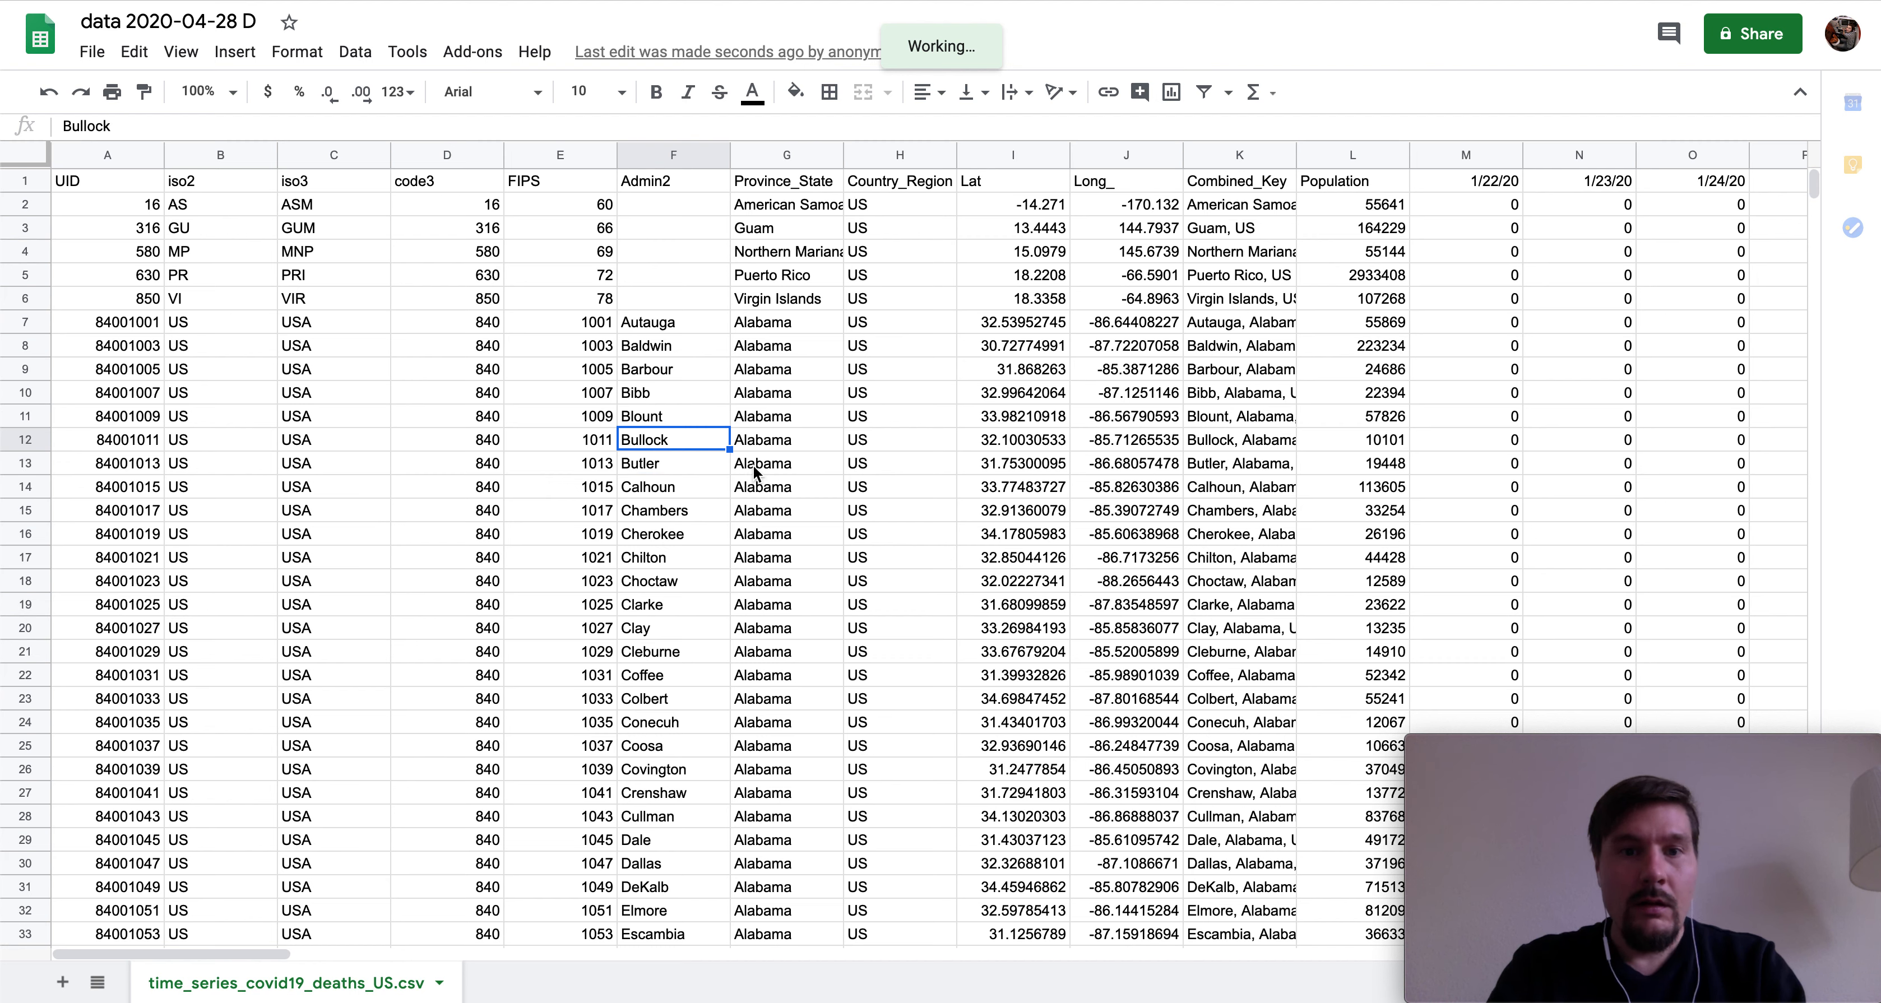
{"action": "left_click", "coordinate": [555, 440]}
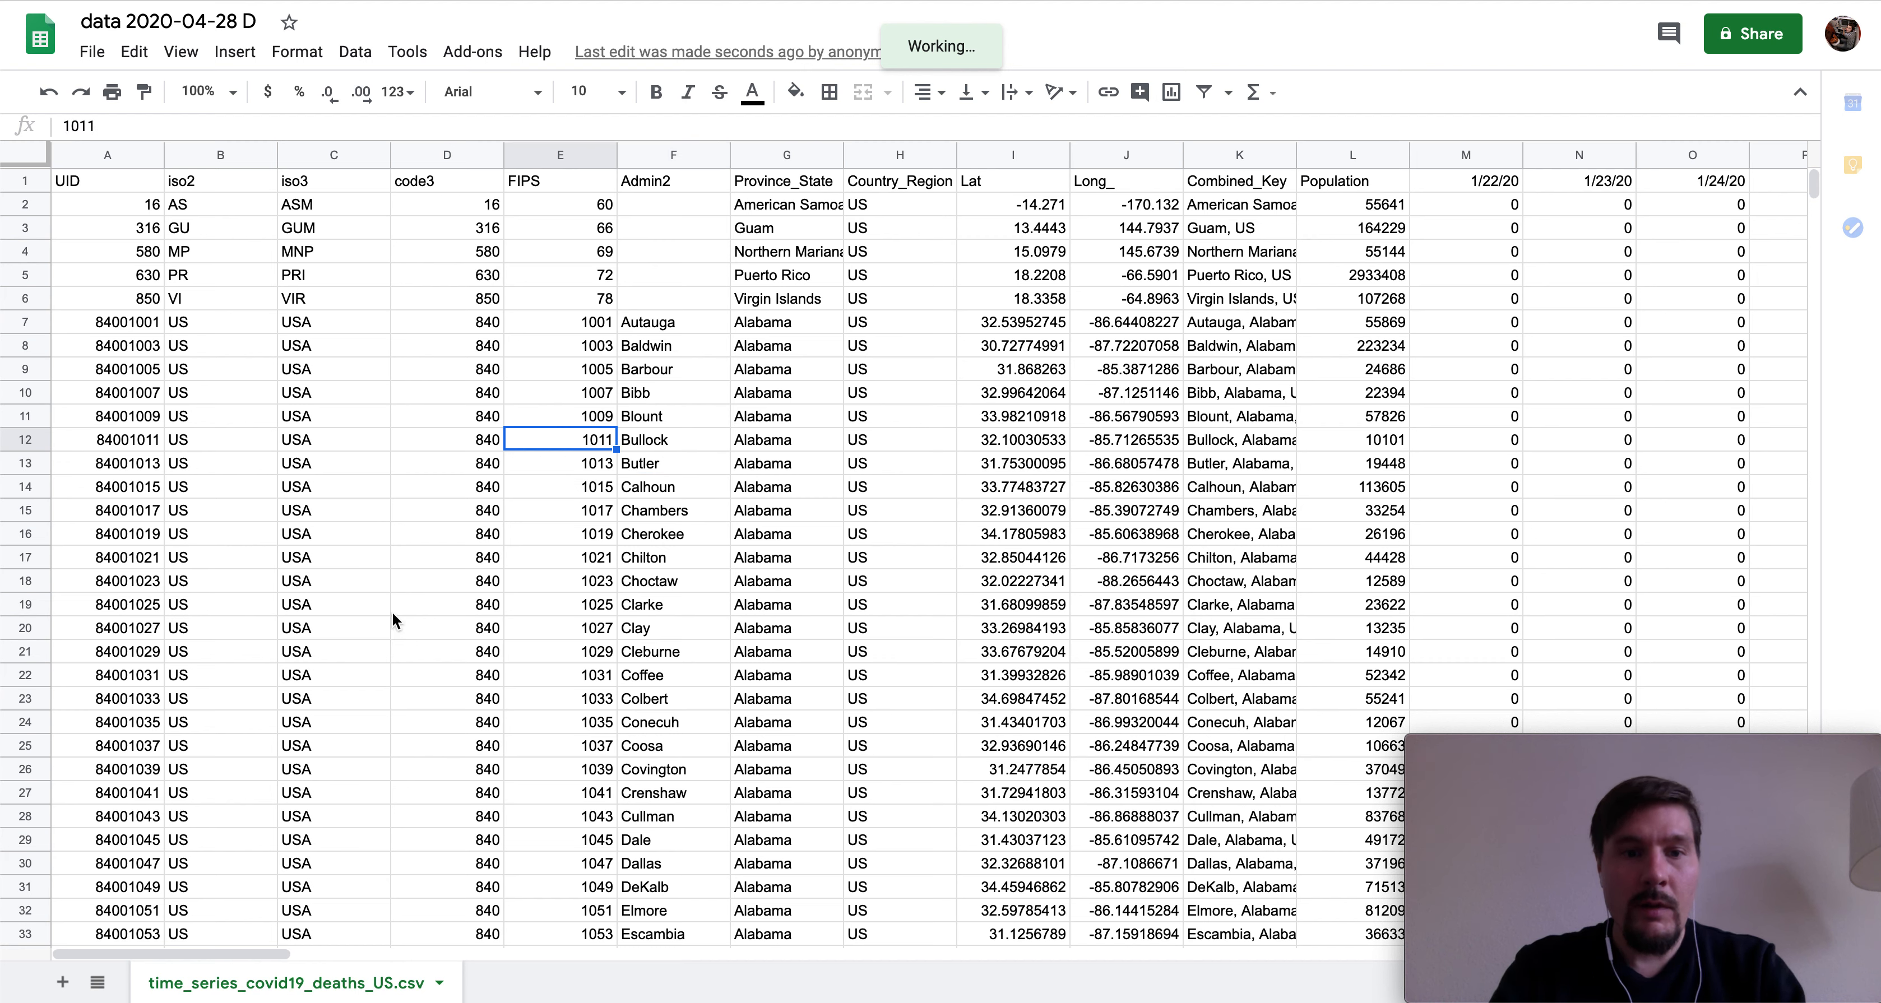
- Add Sheet1 with =UNIQUE( on the csv sheet's column G in cell A1
{"action": "left_click", "coordinate": [60, 984]}
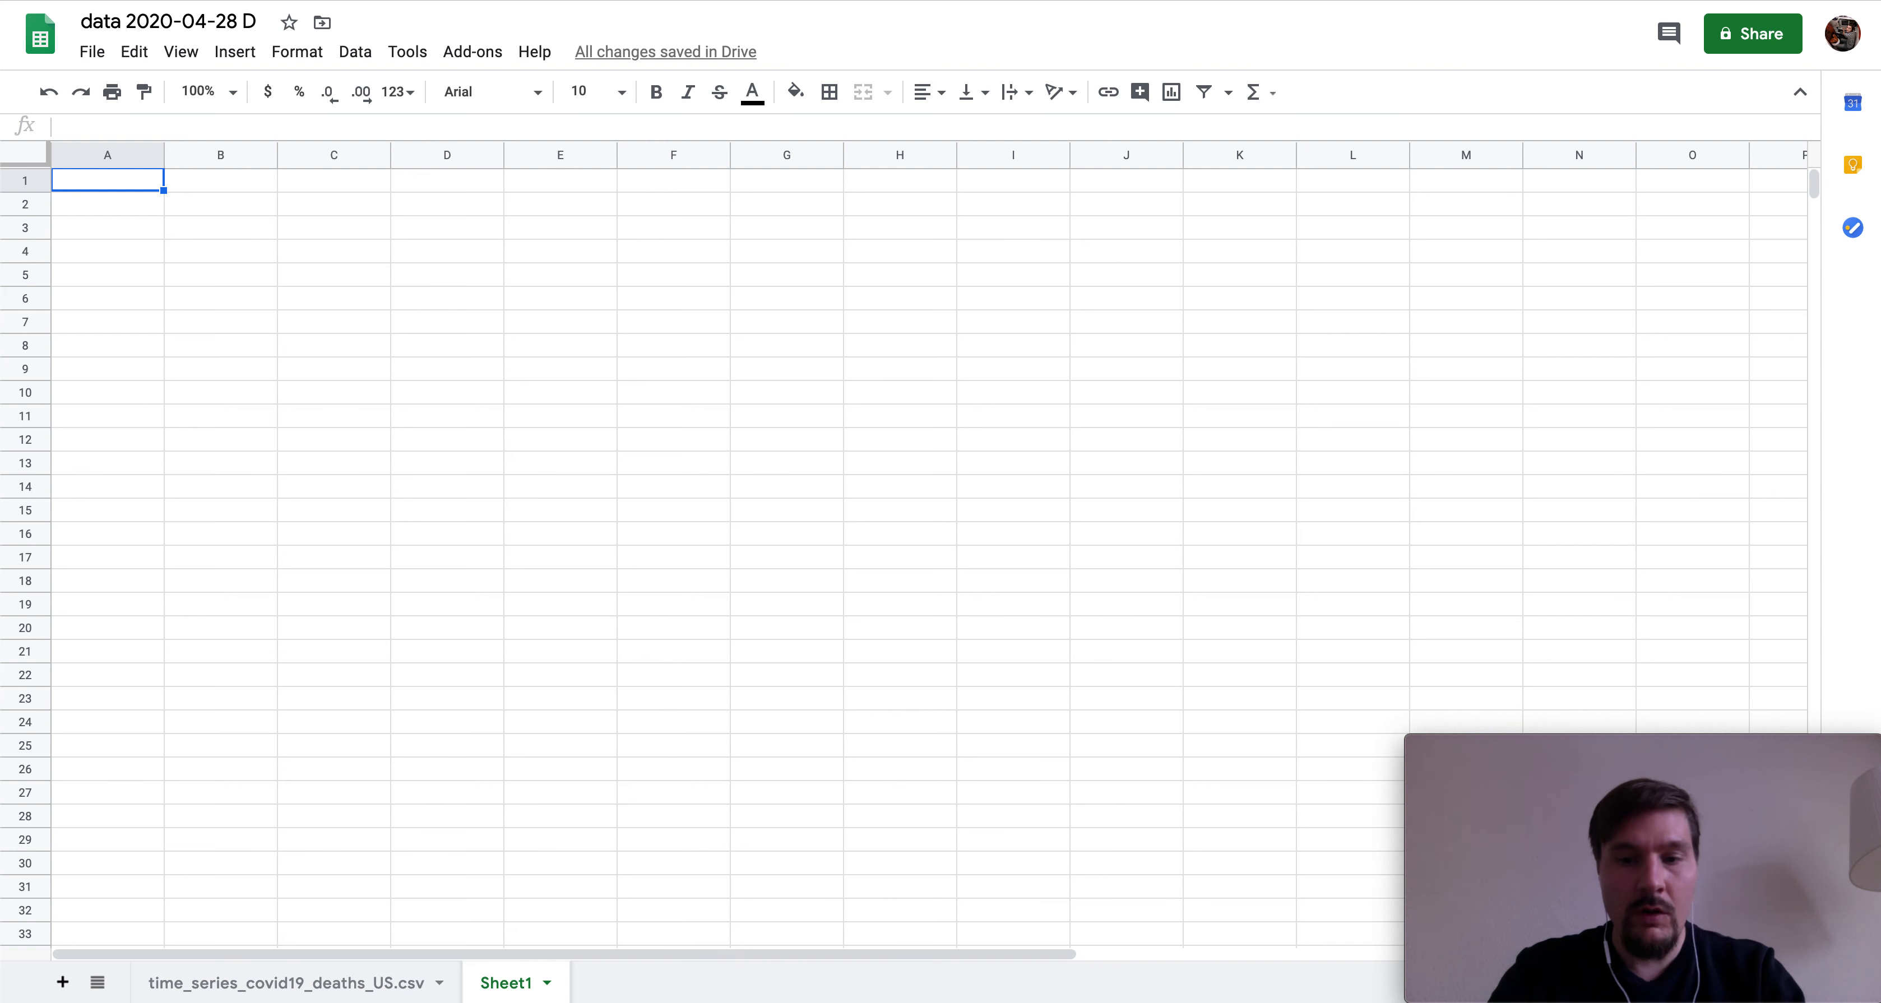
{"action": "type", "text": "="}
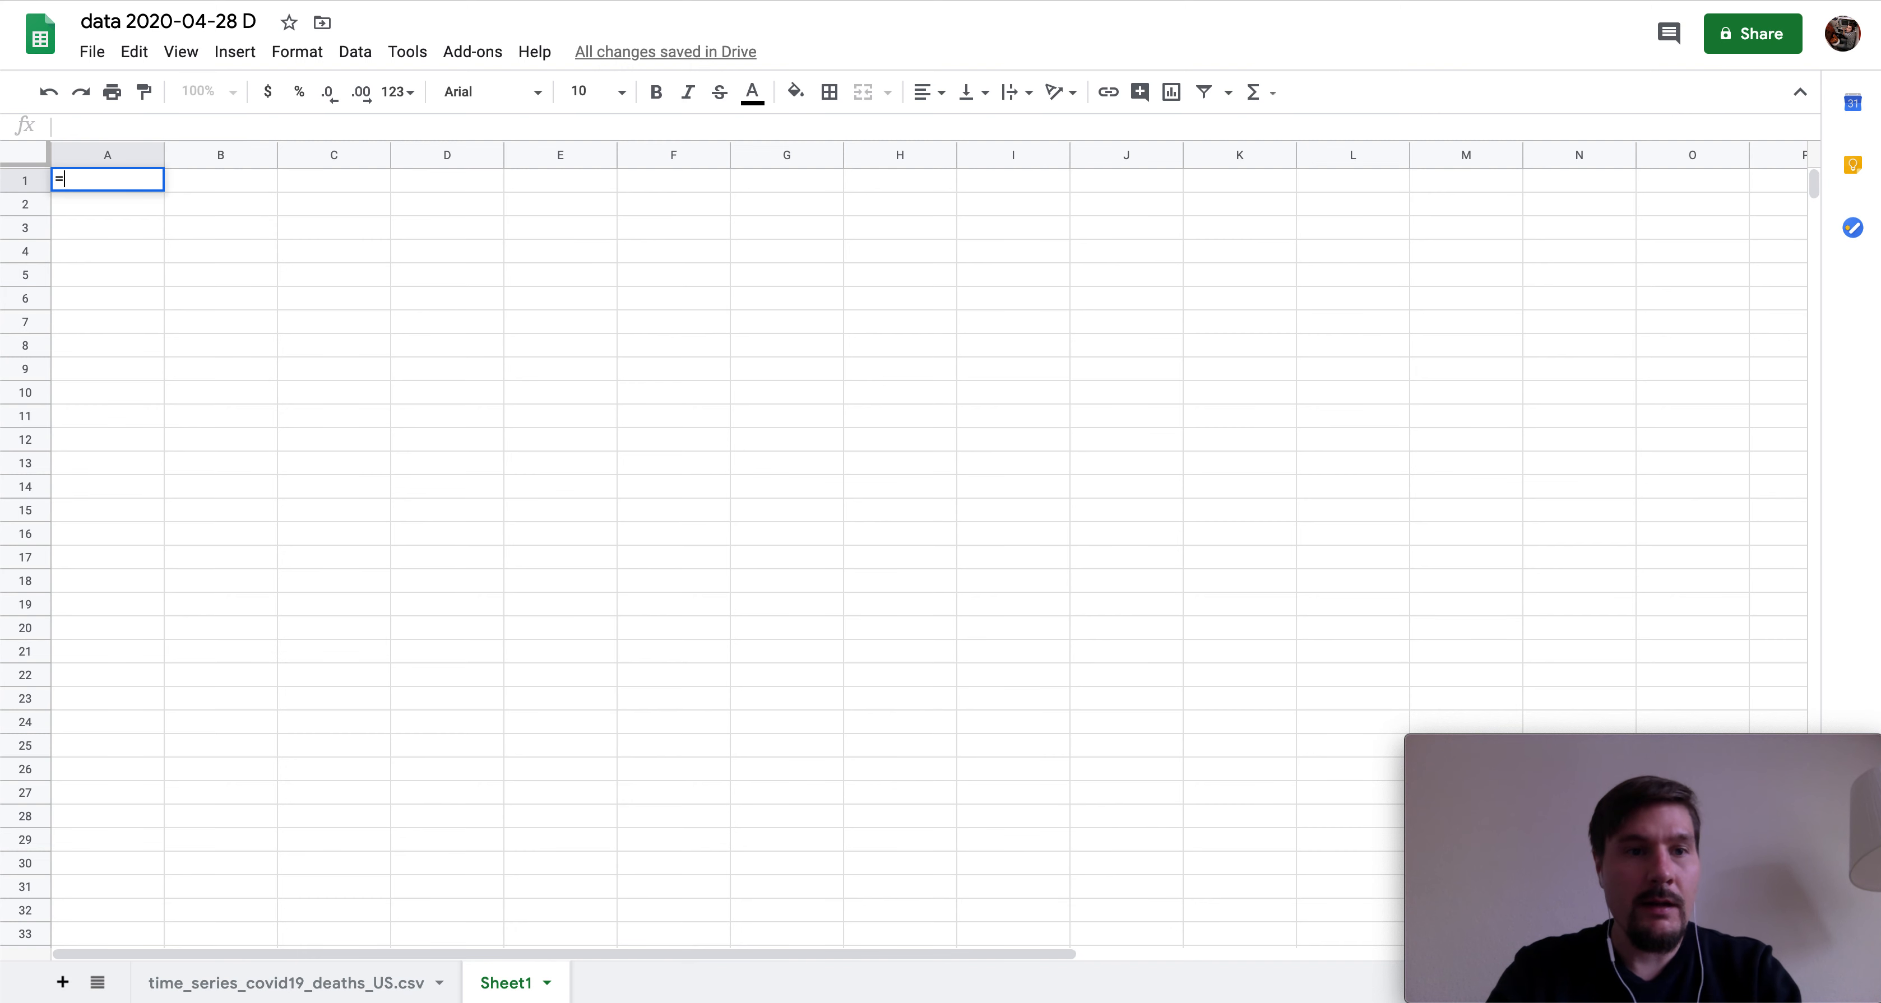
{"action": "type", "text": " UNI"}
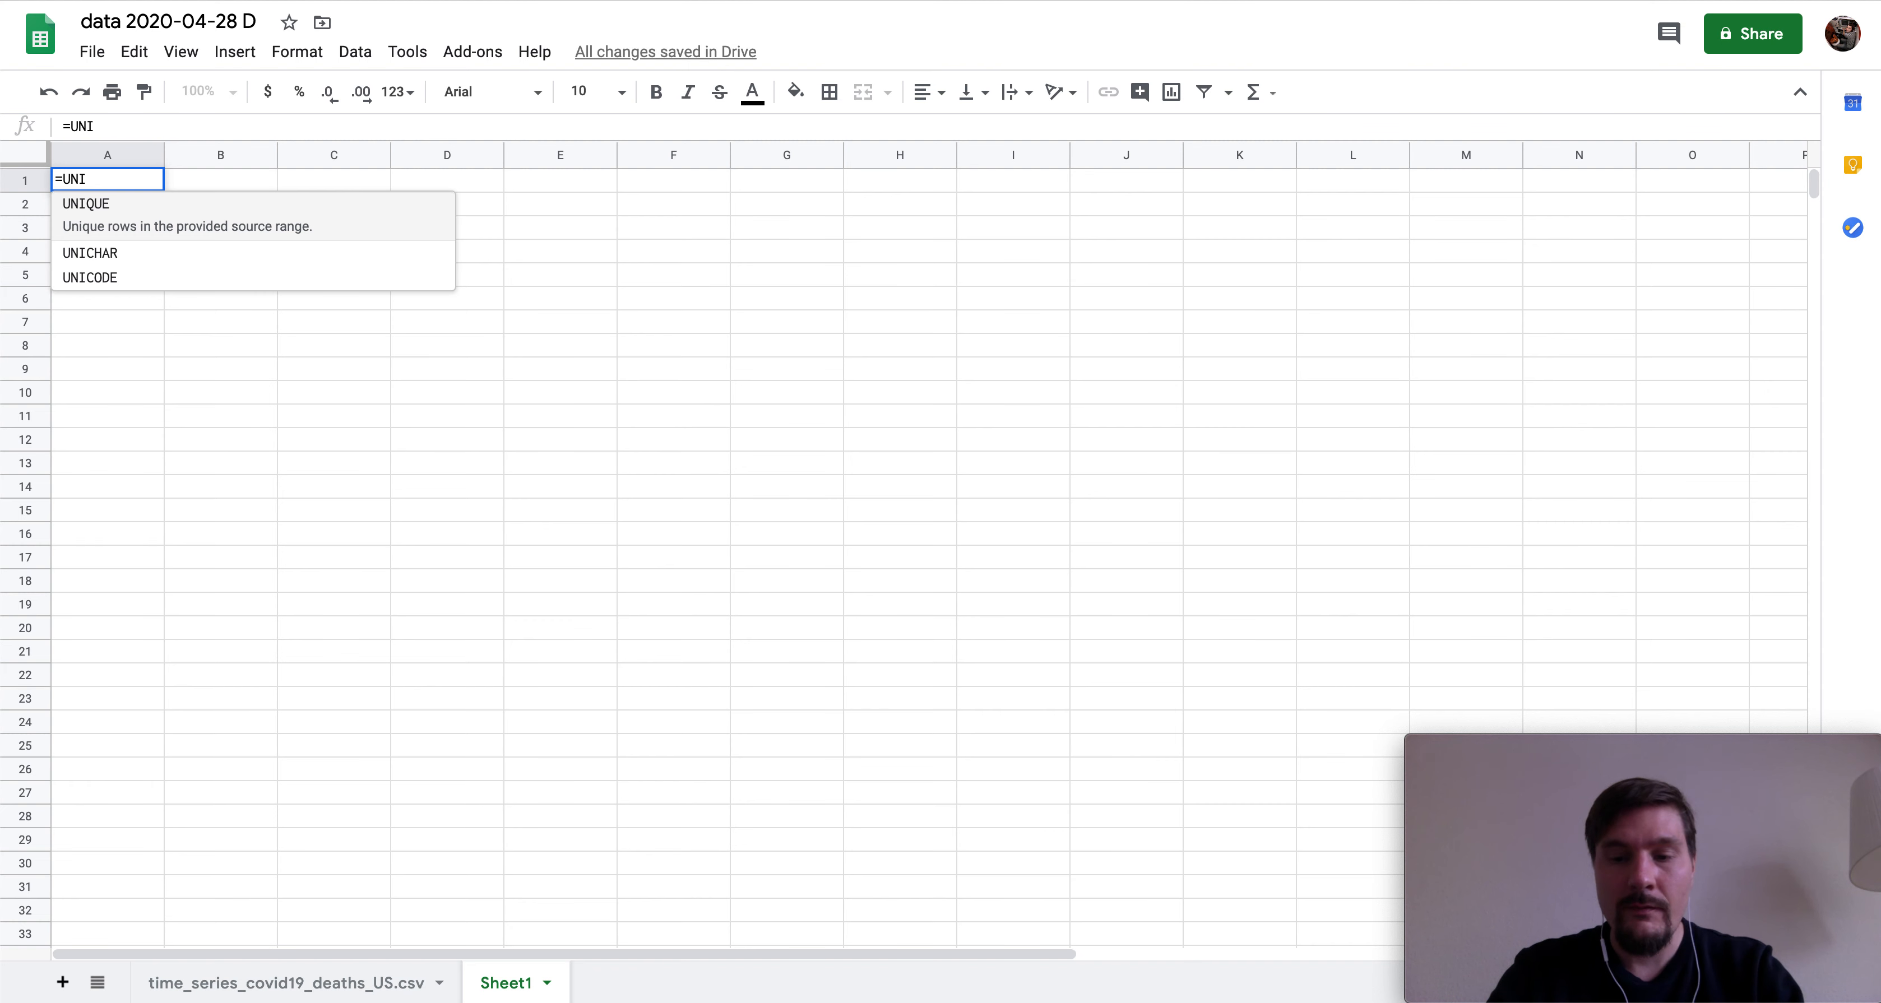
{"action": "type", "text": "QUE("}
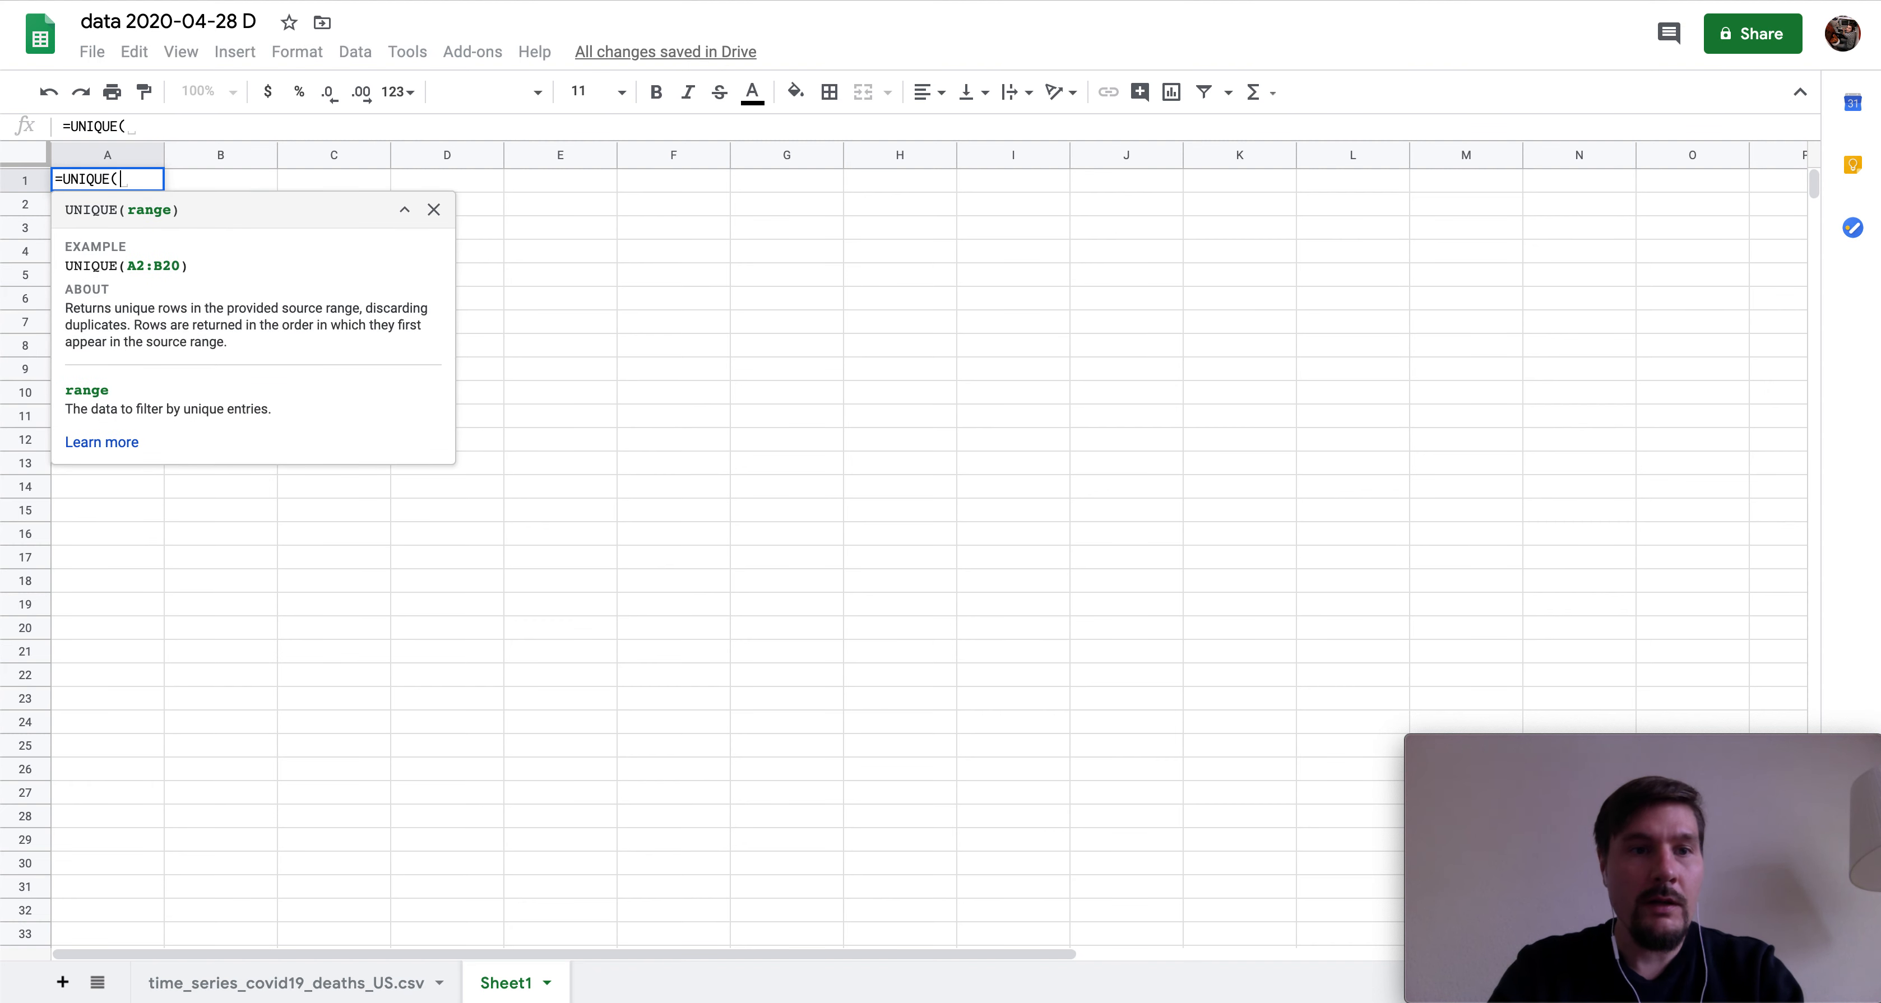
{"action": "left_click", "coordinate": [256, 986]}
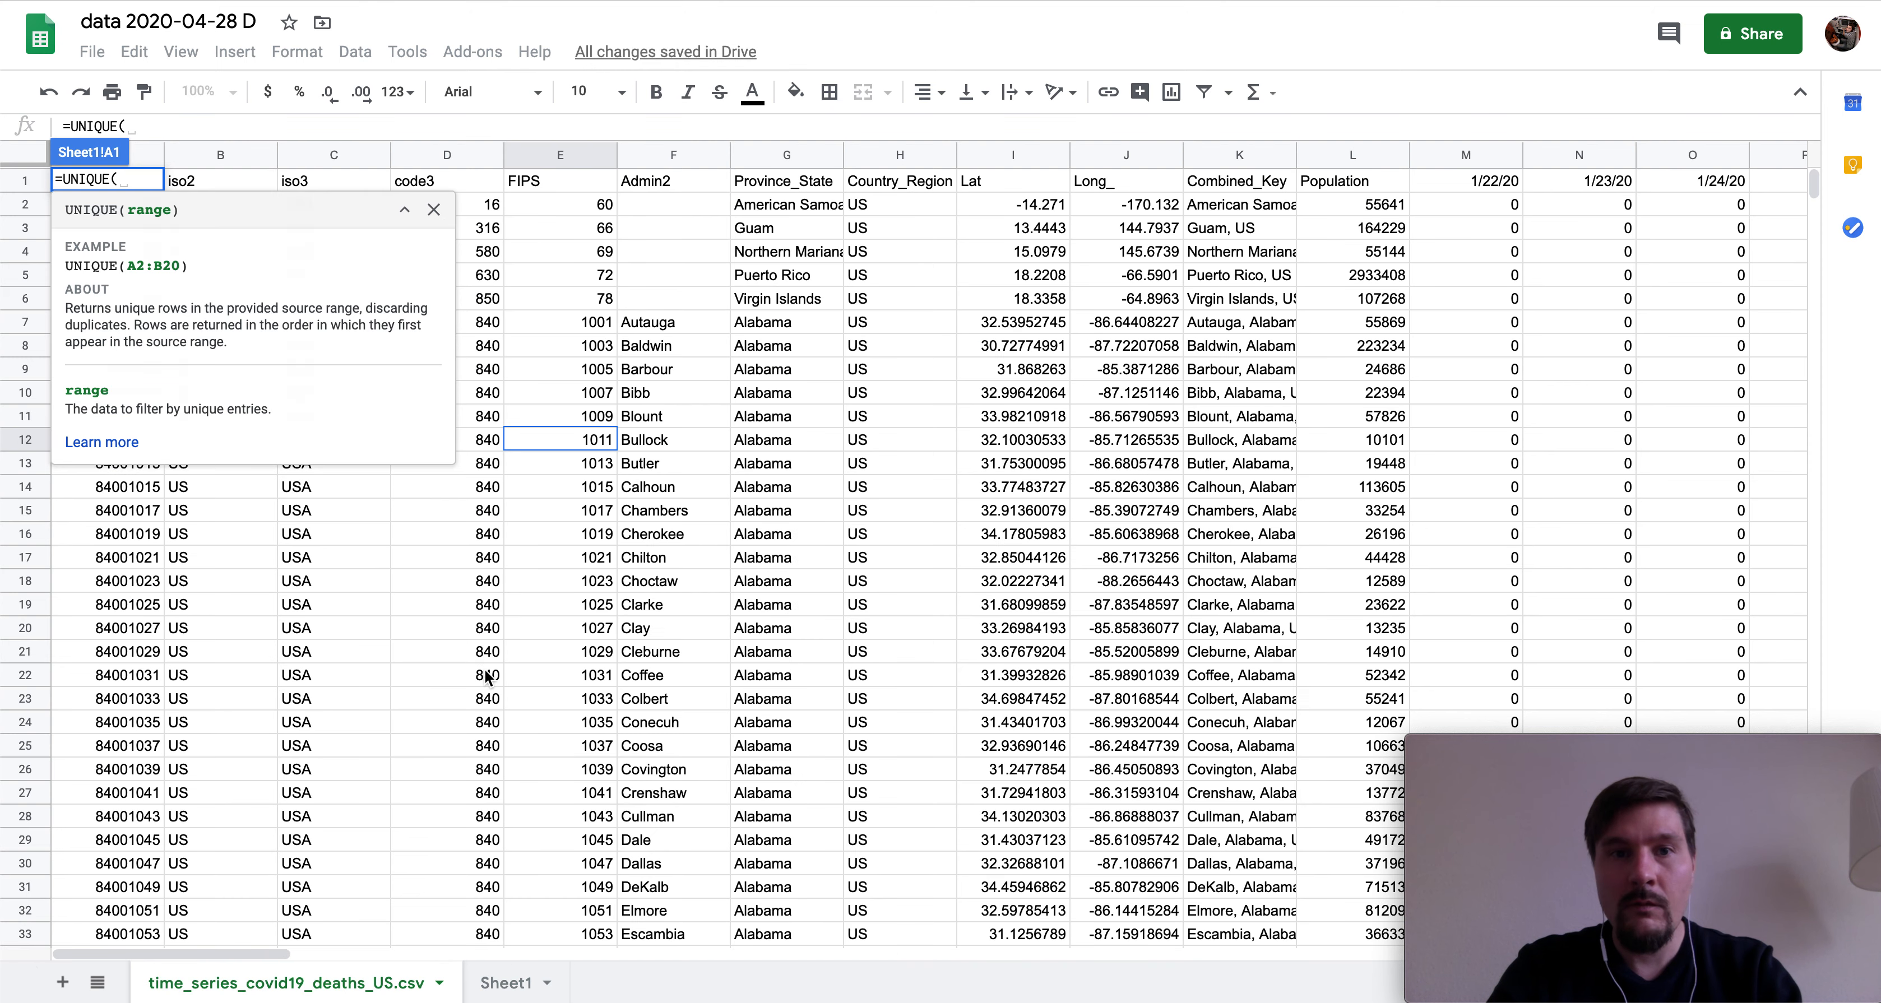
{"action": "left_click", "coordinate": [759, 152]}
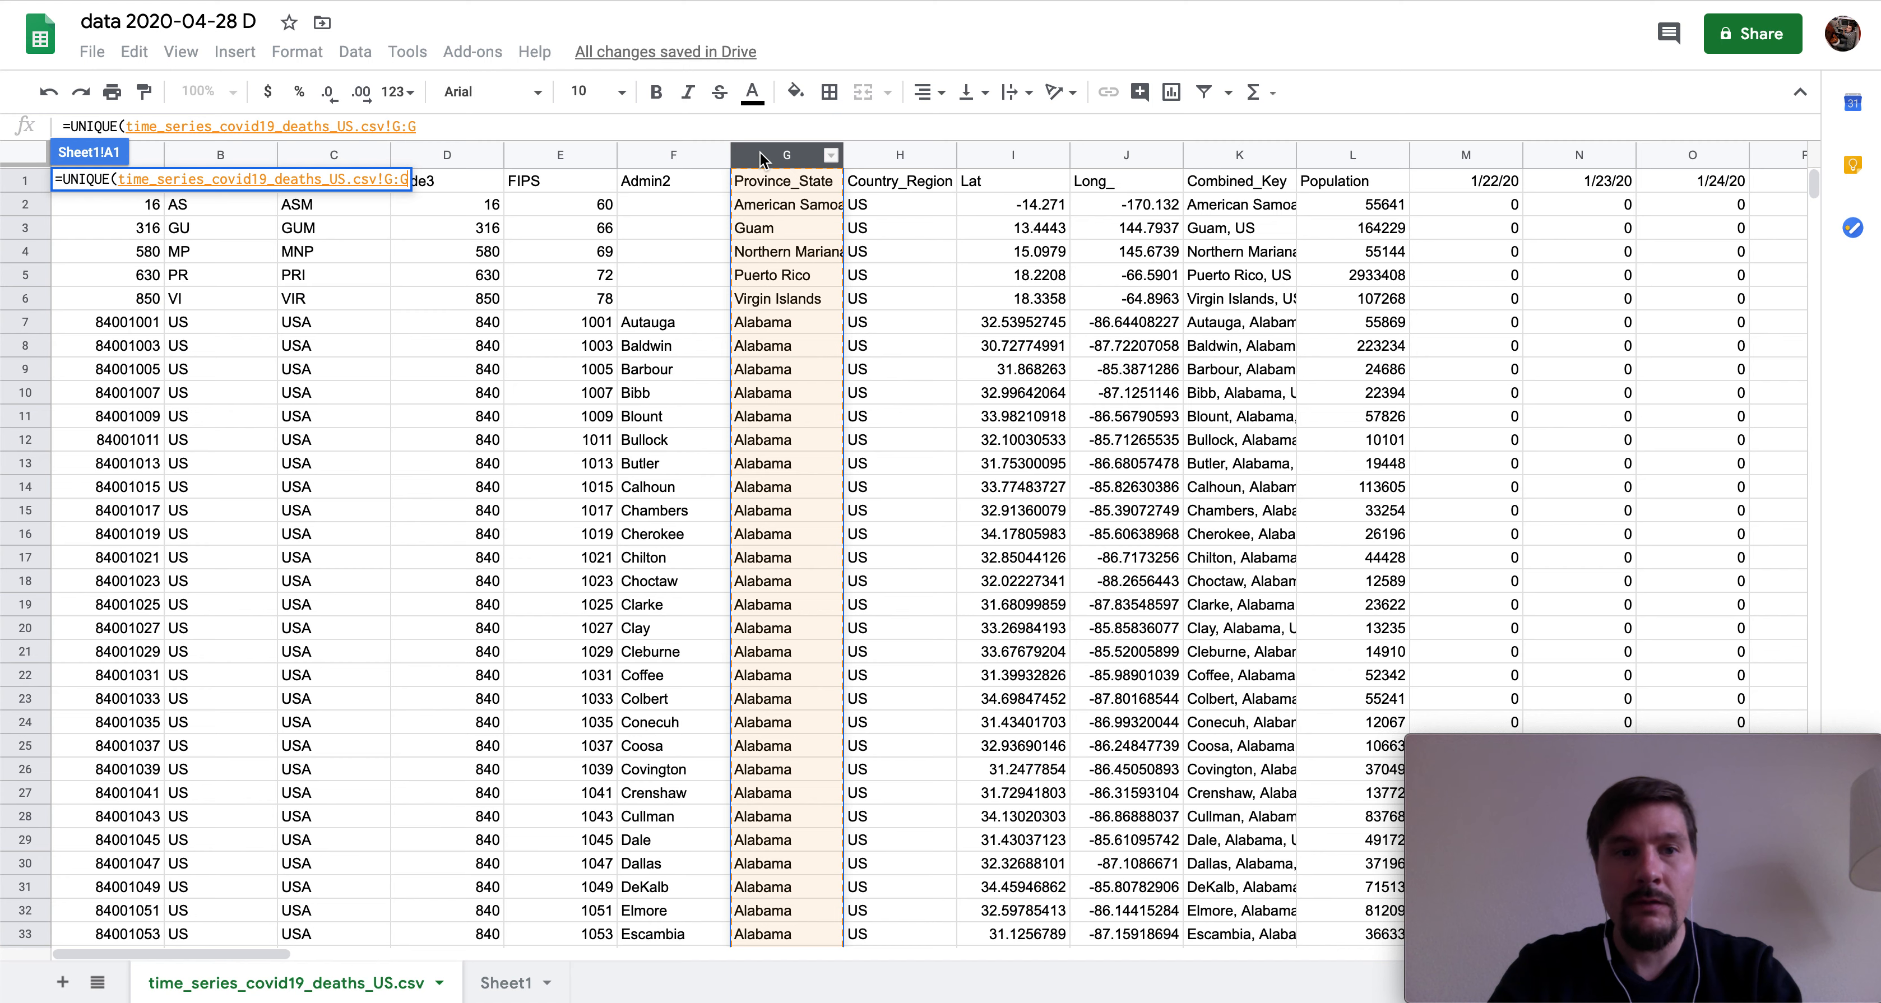
{"action": "left_click", "coordinate": [521, 986]}
{"action": "key", "text": "Return"}
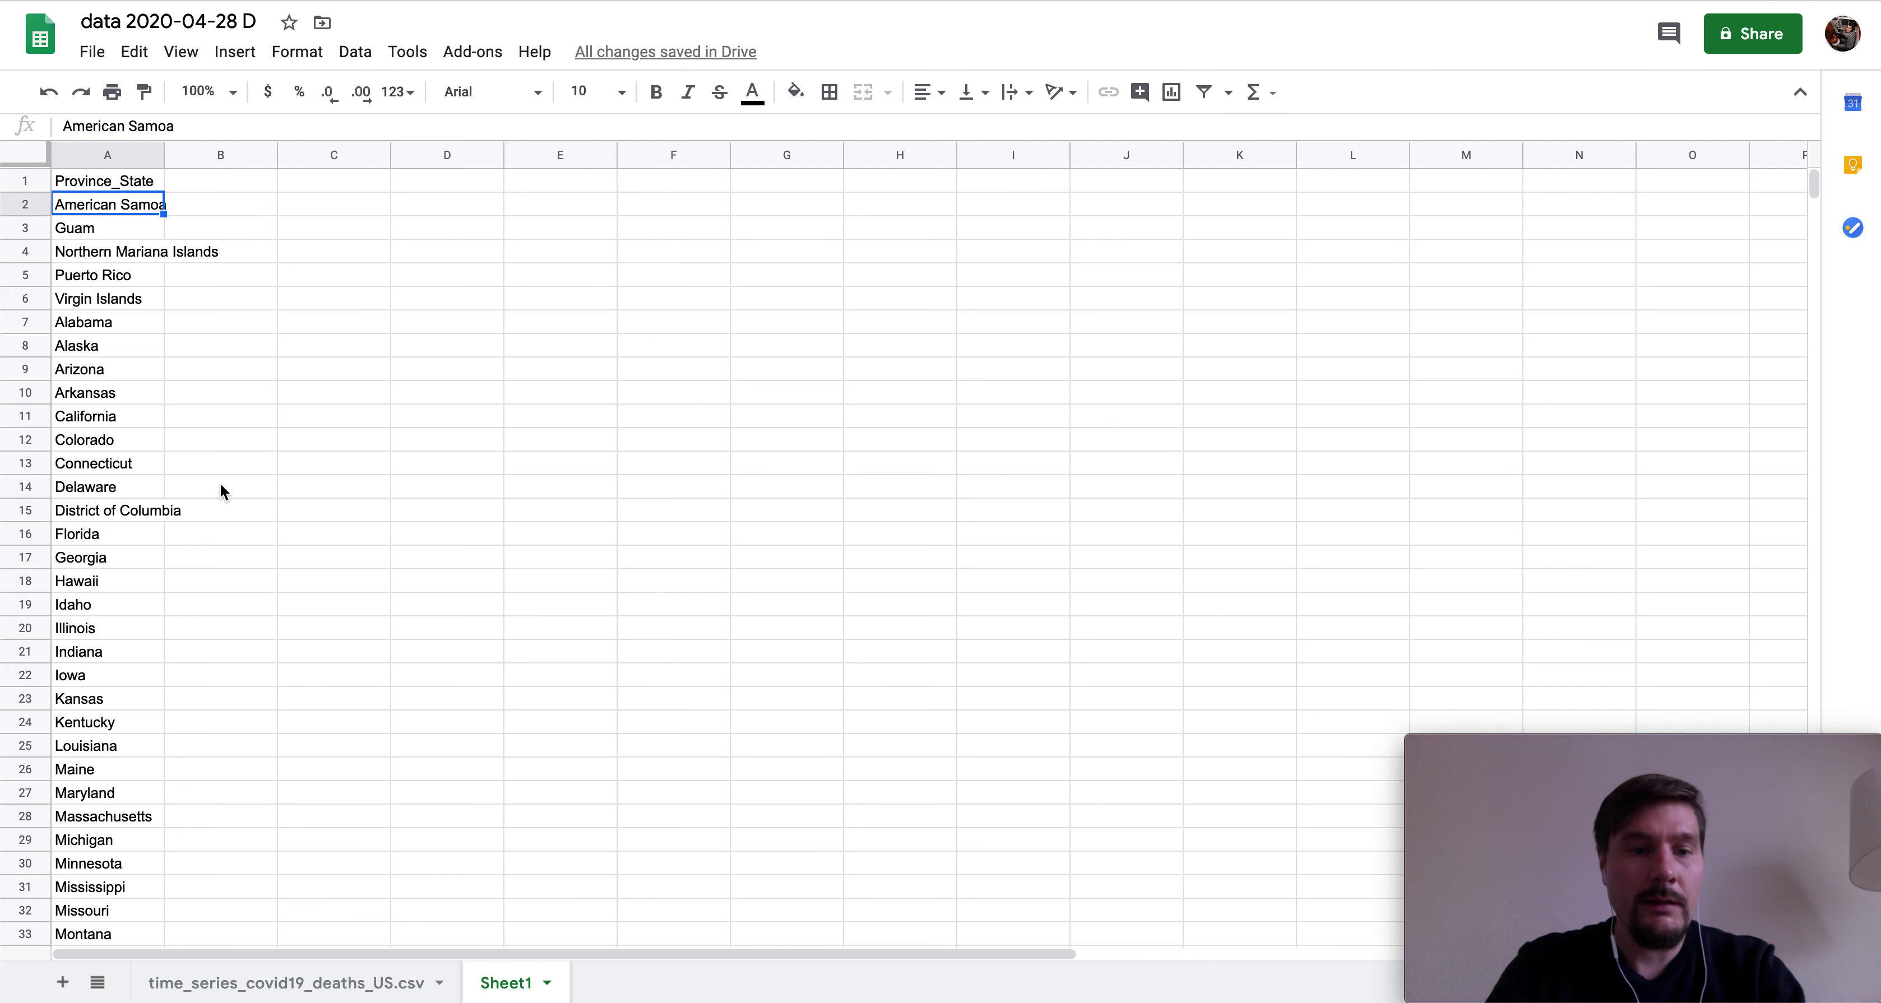
{"action": "scroll", "coordinate": [222, 490], "scroll_direction": "down", "scroll_amount": 5}
{"action": "scroll", "coordinate": [222, 491], "scroll_direction": "down", "scroll_amount": 10}
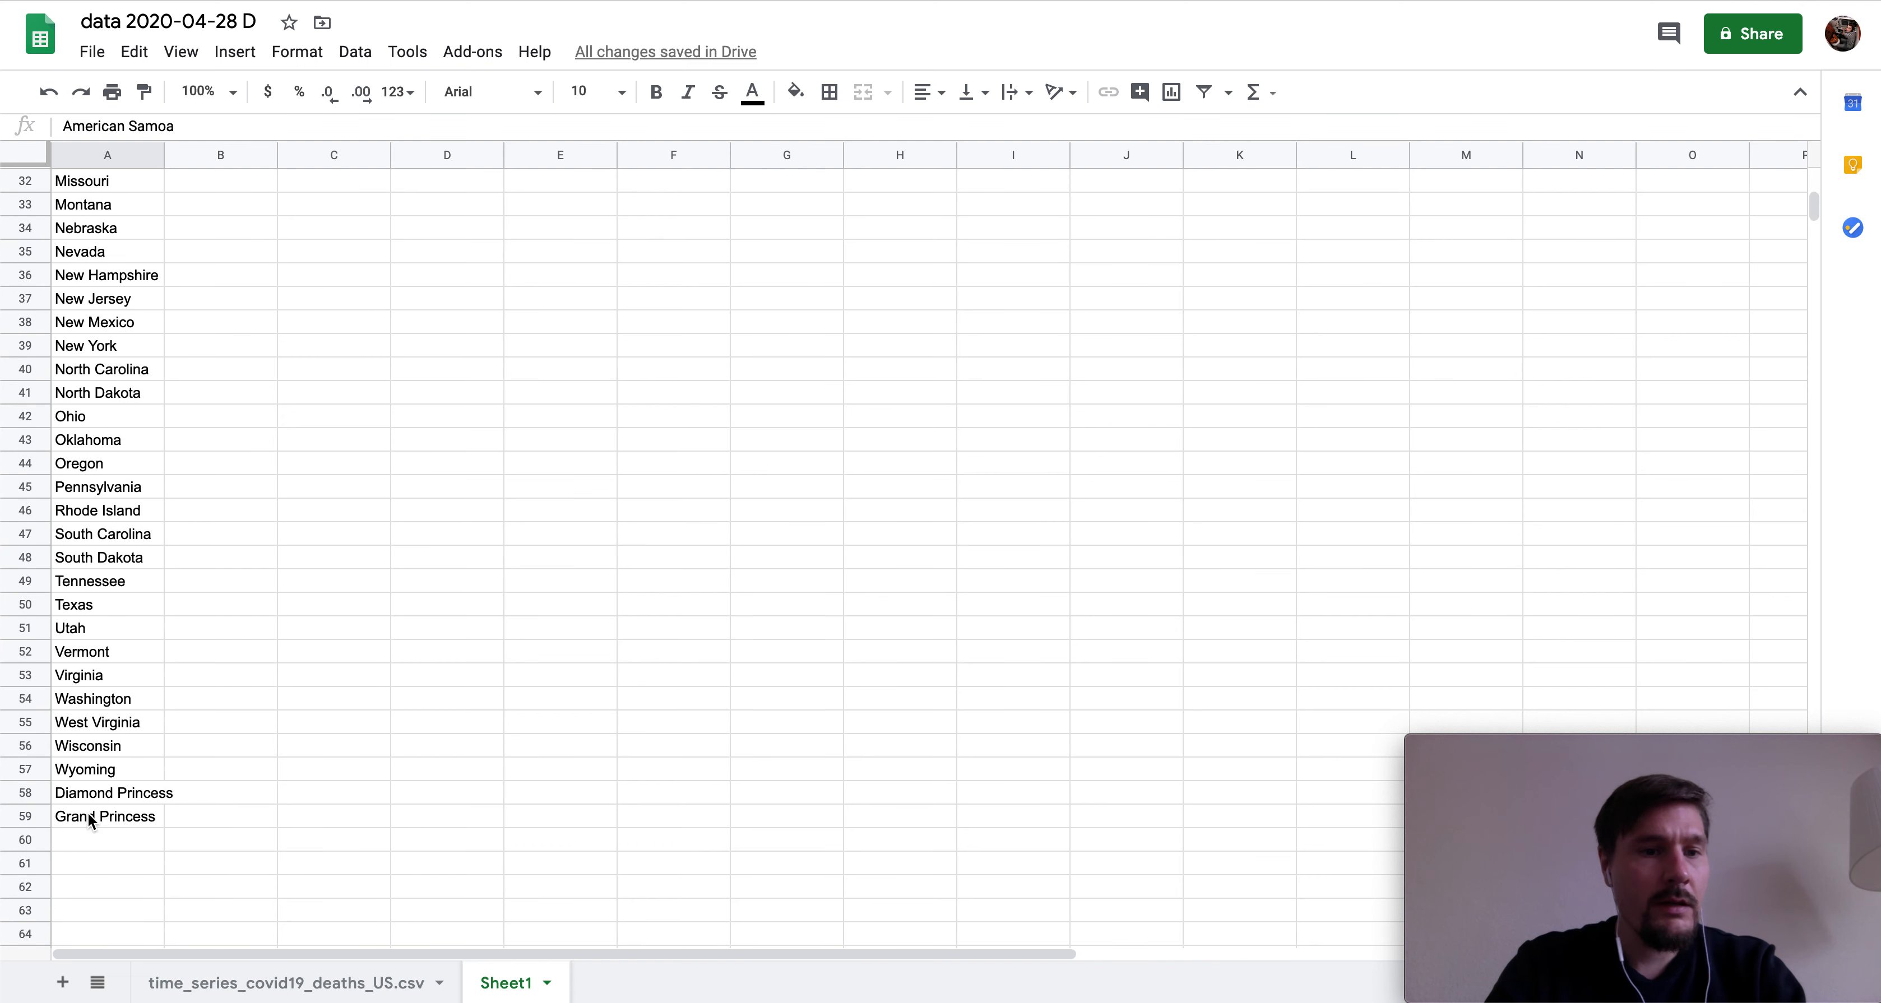
{"action": "left_click", "coordinate": [88, 815]}
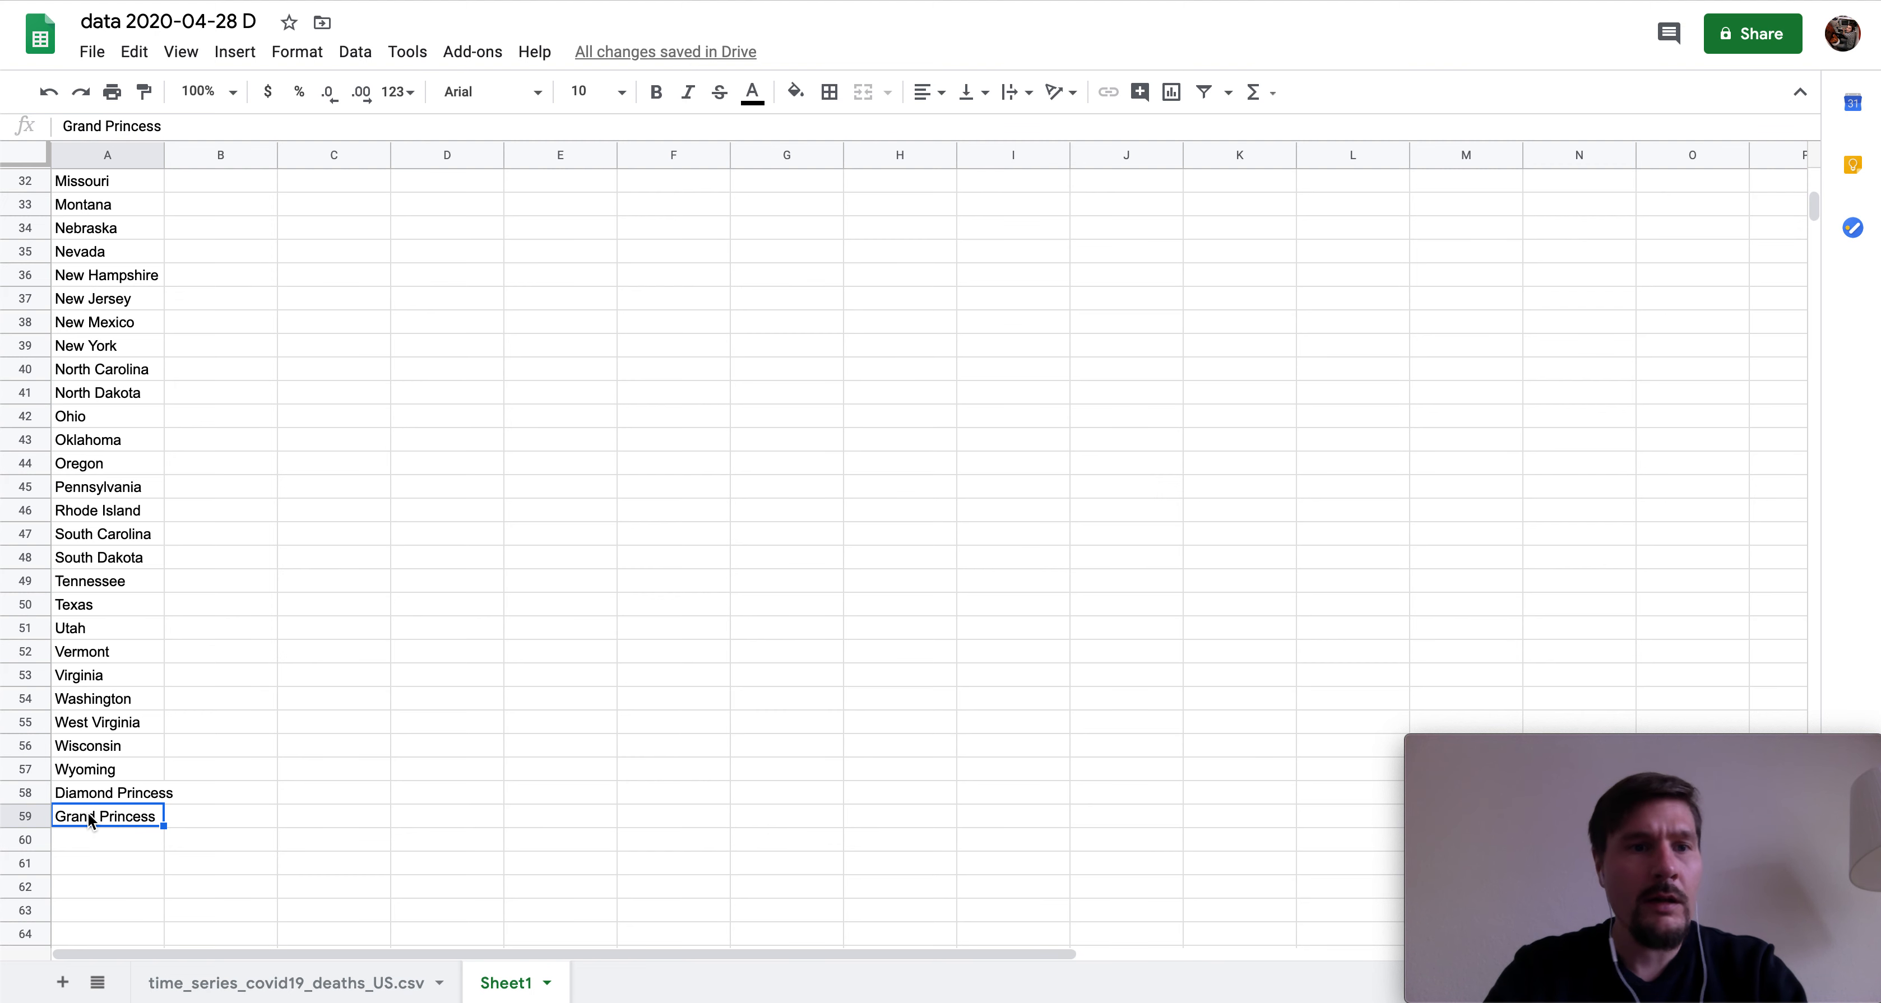
{"action": "key", "text": "Up"}
{"action": "key", "text": "Down"}
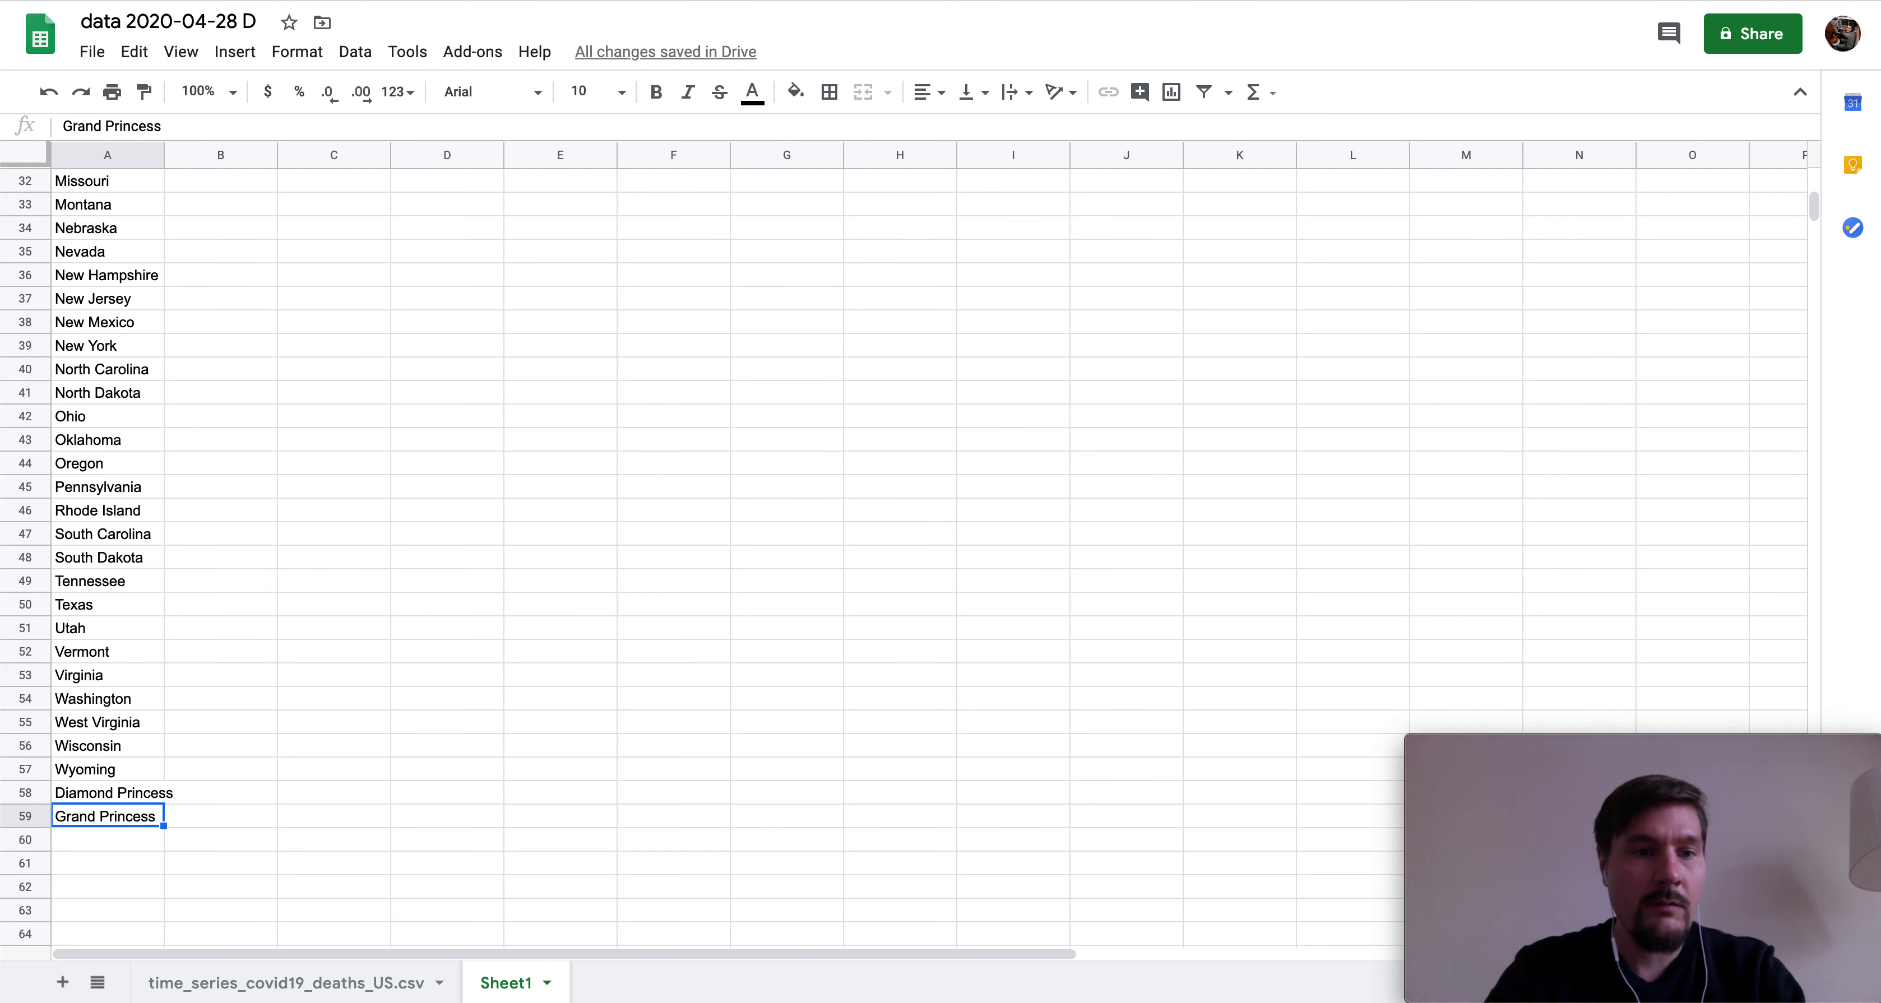
{"action": "key", "text": "Up"}
{"action": "key", "text": "Up"}
{"action": "key", "text": "Up"}
{"action": "key", "text": "Up"}
{"action": "key", "text": "Up"}
{"action": "key", "text": "Up"}
{"action": "key", "text": "Up"}
{"action": "key", "text": "Up"}
{"action": "key", "text": "Up"}
{"action": "key", "text": "Up"}
{"action": "key", "text": "Up"}
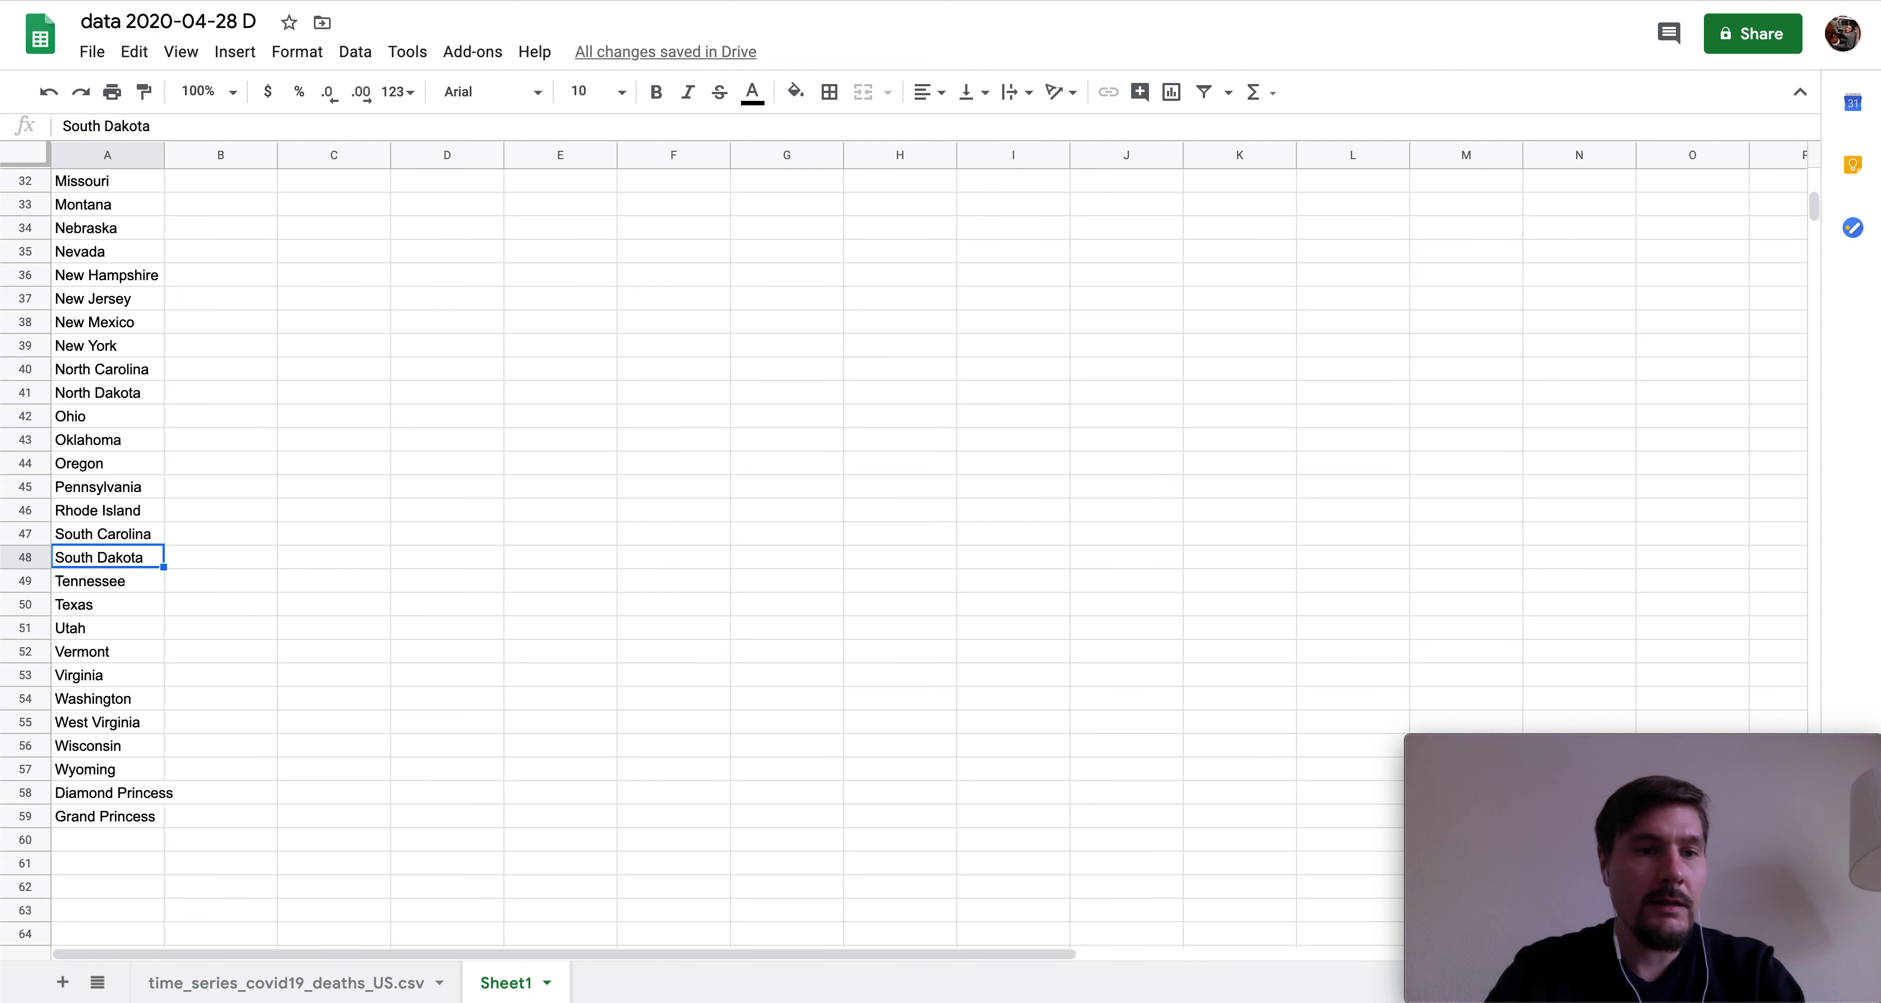
{"action": "key", "text": "Up"}
{"action": "key", "text": "Up"}
{"action": "key", "text": "Up"}
{"action": "key", "text": "Up"}
{"action": "key", "text": "Up"}
{"action": "key", "text": "Up"}
{"action": "key", "text": "Down"}
{"action": "key", "text": "Down"}
{"action": "key", "text": "Down"}
{"action": "key", "text": "Down"}
{"action": "key", "text": "Down"}
{"action": "key", "text": "Down"}
{"action": "key", "text": "Down"}
{"action": "key", "text": "Down"}
{"action": "key", "text": "Down"}
{"action": "key", "text": "Down"}
{"action": "key", "text": "Down"}
{"action": "key", "text": "Down"}
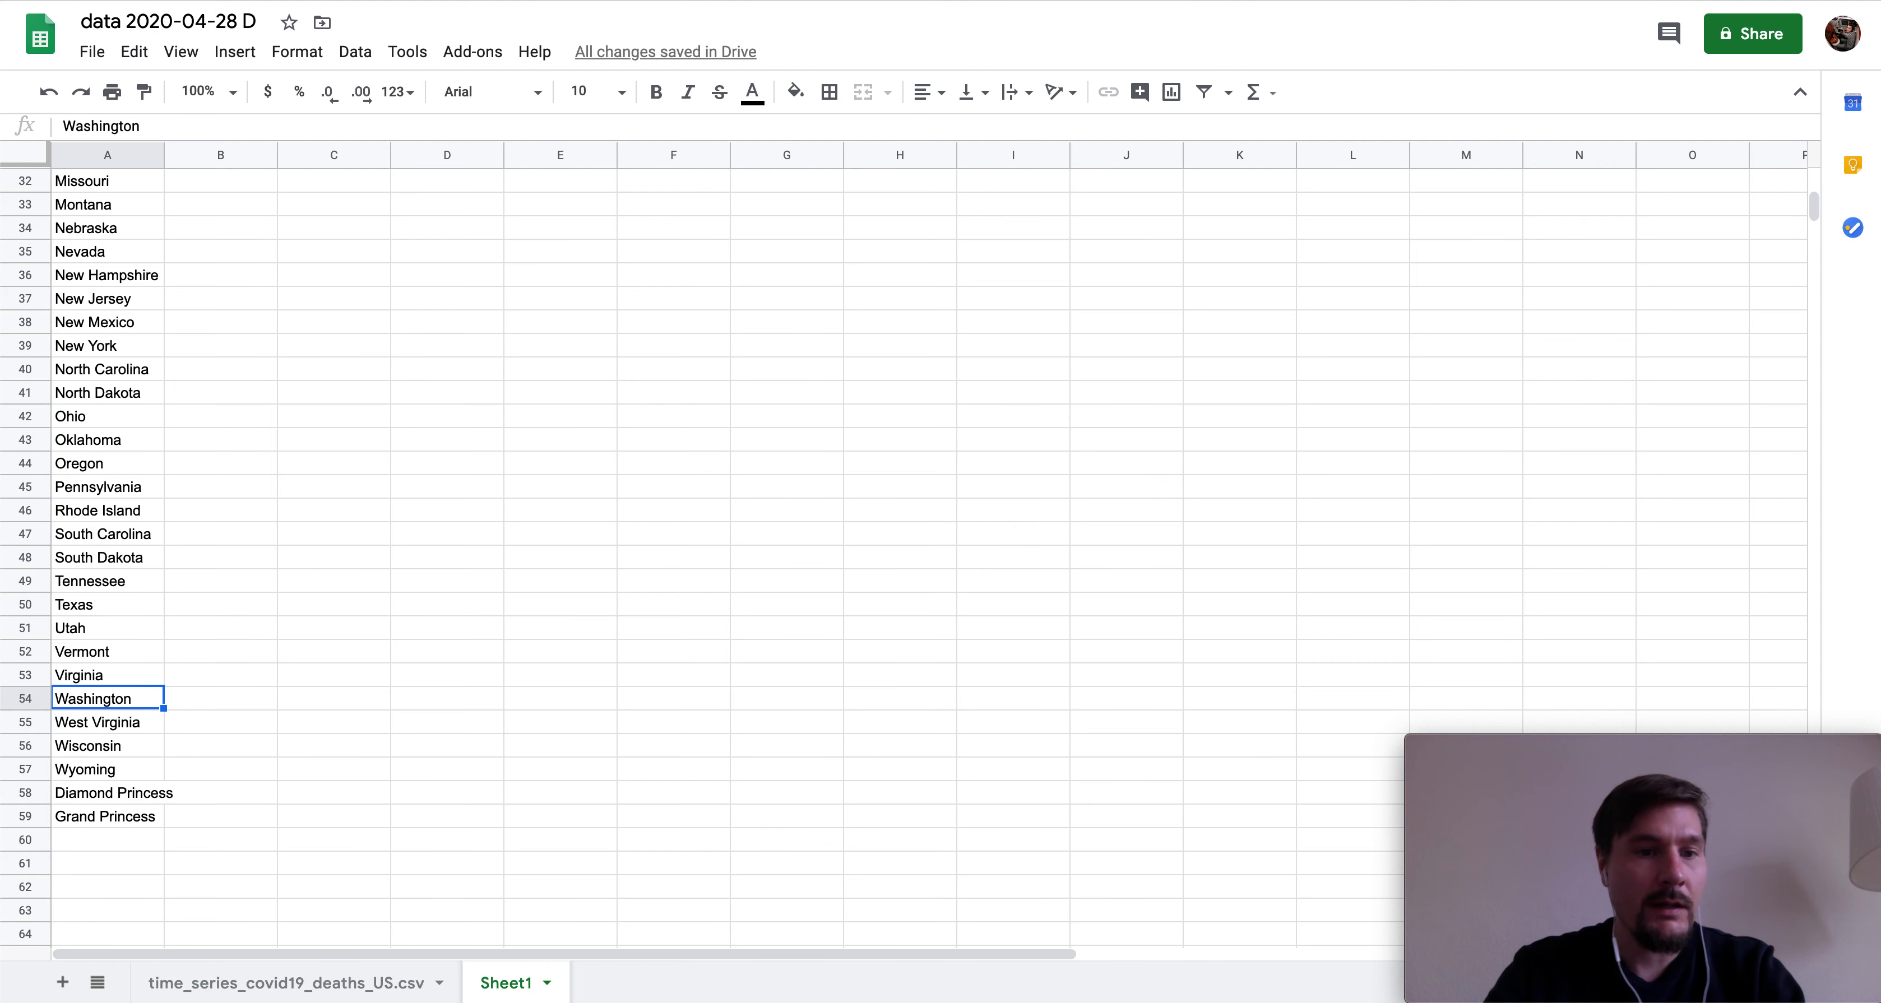
{"action": "key", "text": "Down"}
{"action": "key", "text": "Down"}
{"action": "key", "text": "Down"}
{"action": "key", "text": "Down"}
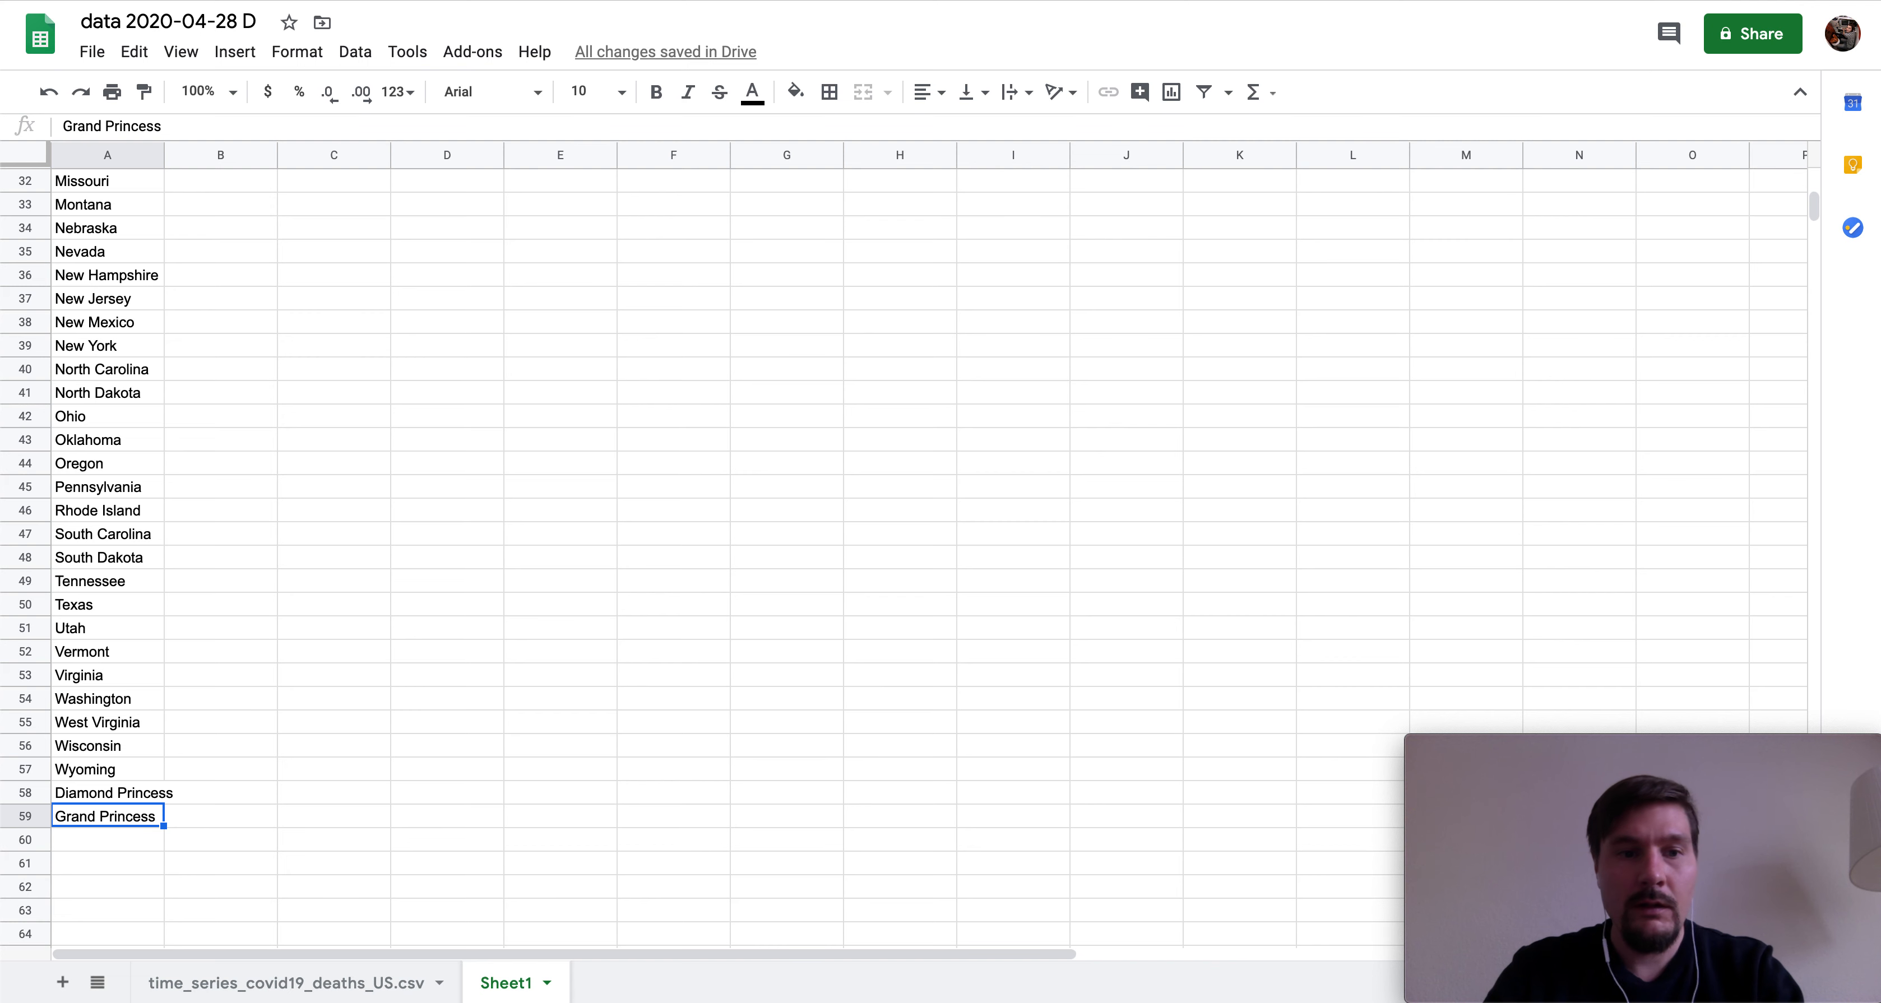
{"action": "left_click", "coordinate": [167, 793]}
{"action": "key", "text": "Down"}
{"action": "key", "text": "Up"}
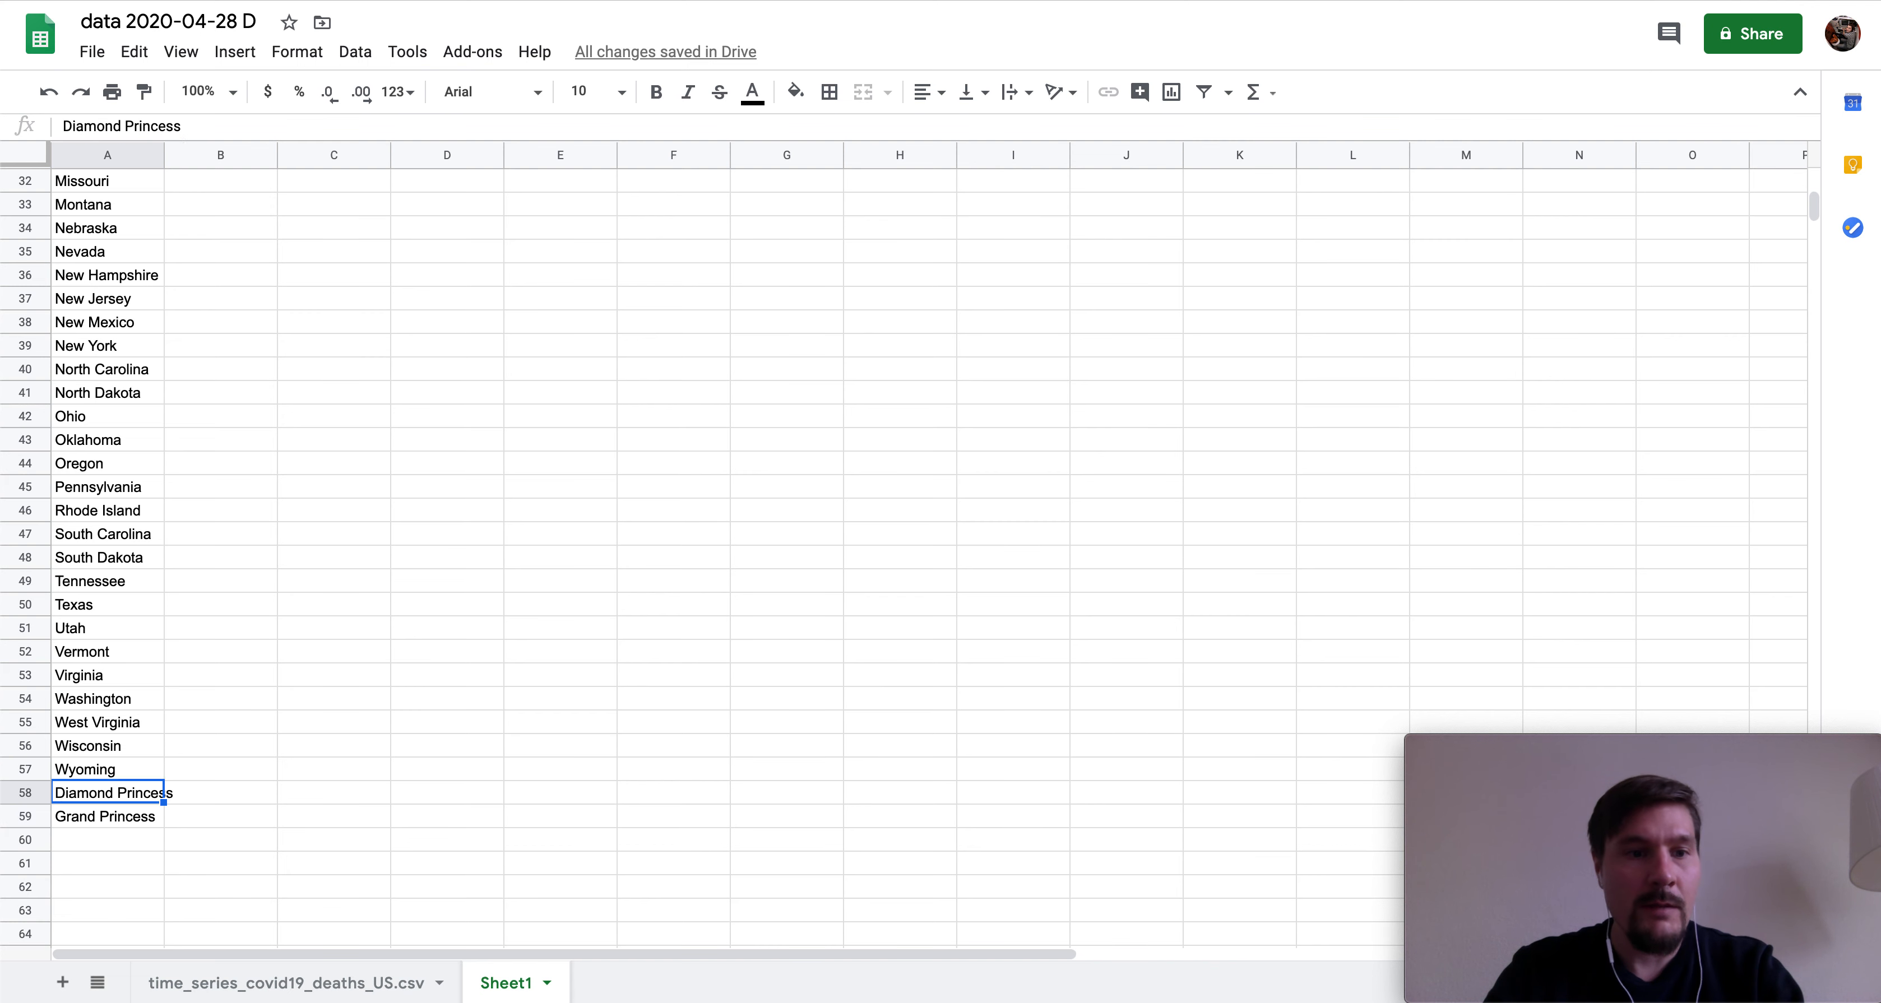
{"action": "key", "text": "Down"}
{"action": "key", "text": "Up"}
{"action": "key", "text": "Up"}
{"action": "key", "text": "Down"}
{"action": "key", "text": "Down"}
{"action": "key", "text": "Up"}
{"action": "key", "text": "Up"}
{"action": "key", "text": "Up"}
{"action": "key", "text": "Up"}
{"action": "key", "text": "Up"}
{"action": "key", "text": "Up"}
{"action": "key", "text": "Up"}
{"action": "key", "text": "Up"}
{"action": "key", "text": "Up"}
{"action": "key", "text": "Up"}
{"action": "key", "text": "Up"}
{"action": "key", "text": "Up"}
{"action": "key", "text": "Up"}
{"action": "key", "text": "Up"}
{"action": "key", "text": "Up"}
{"action": "key", "text": "Up"}
{"action": "key", "text": "Up"}
{"action": "key", "text": "Up"}
{"action": "key", "text": "Up"}
{"action": "key", "text": "Up"}
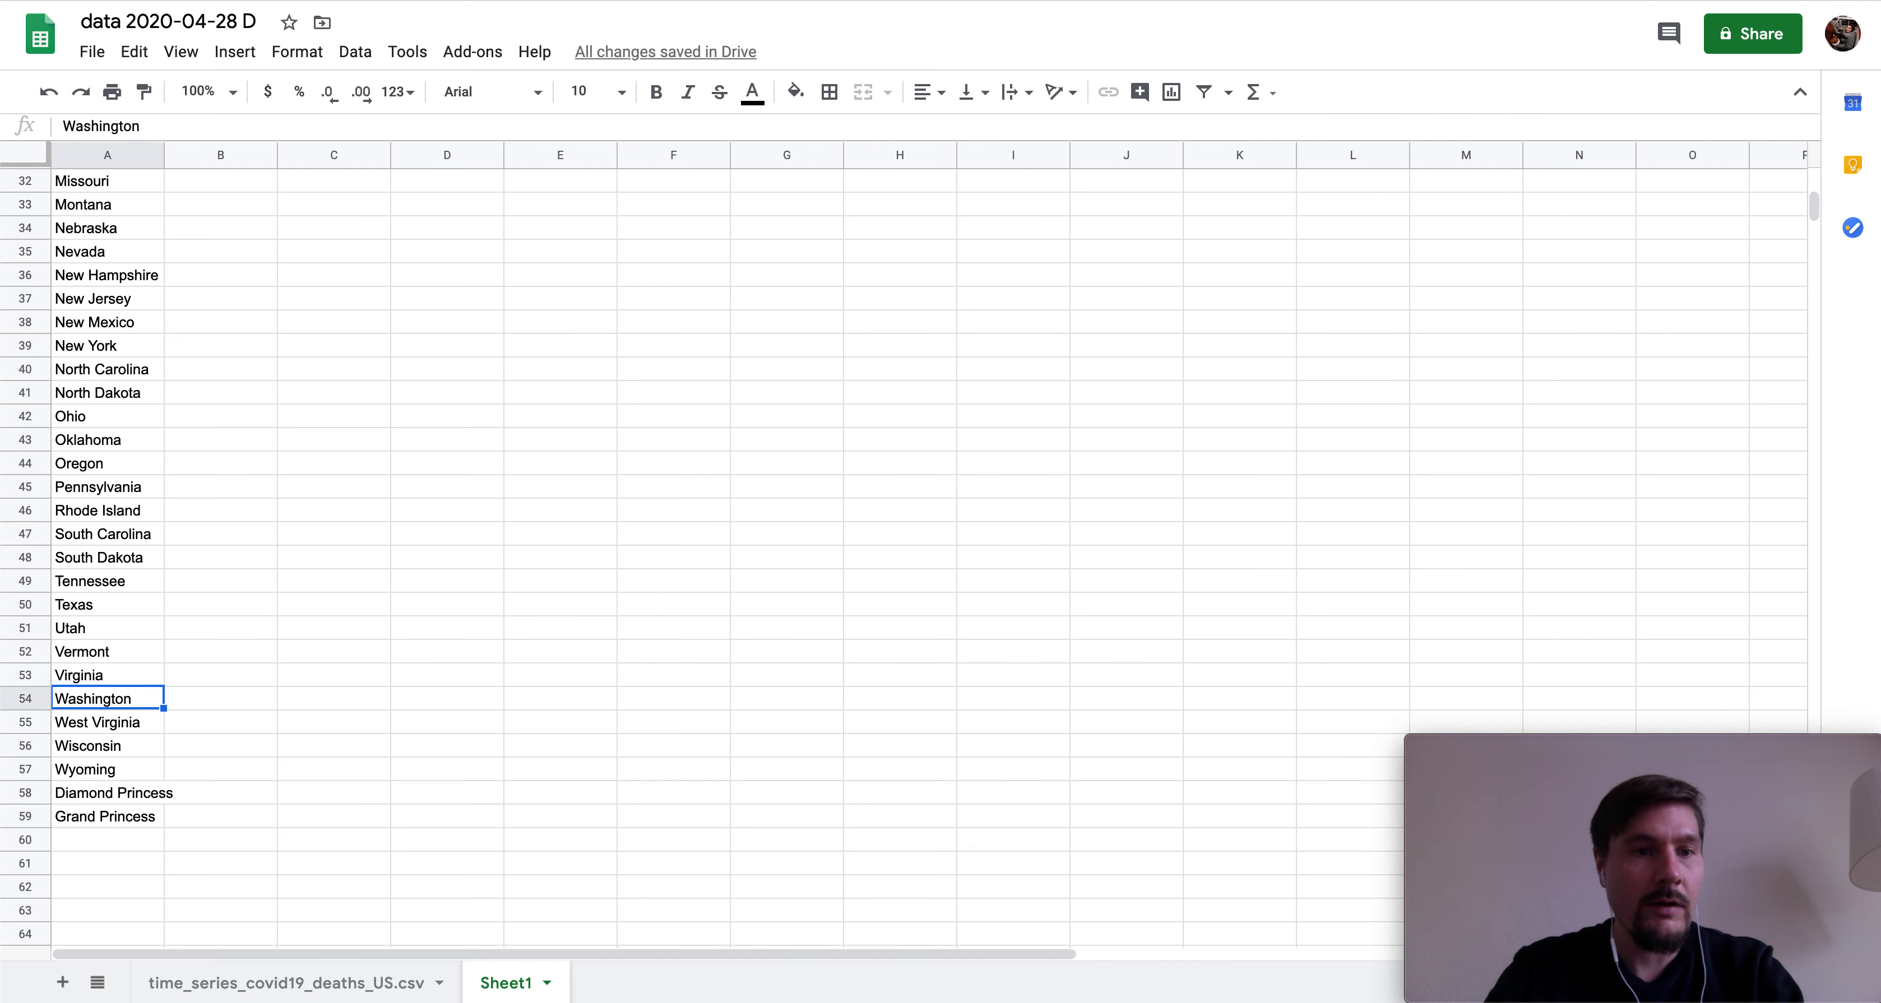
{"action": "key", "text": "Up"}
{"action": "key", "text": "Up"}
{"action": "key", "text": "Up"}
{"action": "key", "text": "Up"}
{"action": "key", "text": "Up"}
{"action": "key", "text": "Up"}
{"action": "key", "text": "Up"}
{"action": "key", "text": "Up"}
{"action": "key", "text": "Up"}
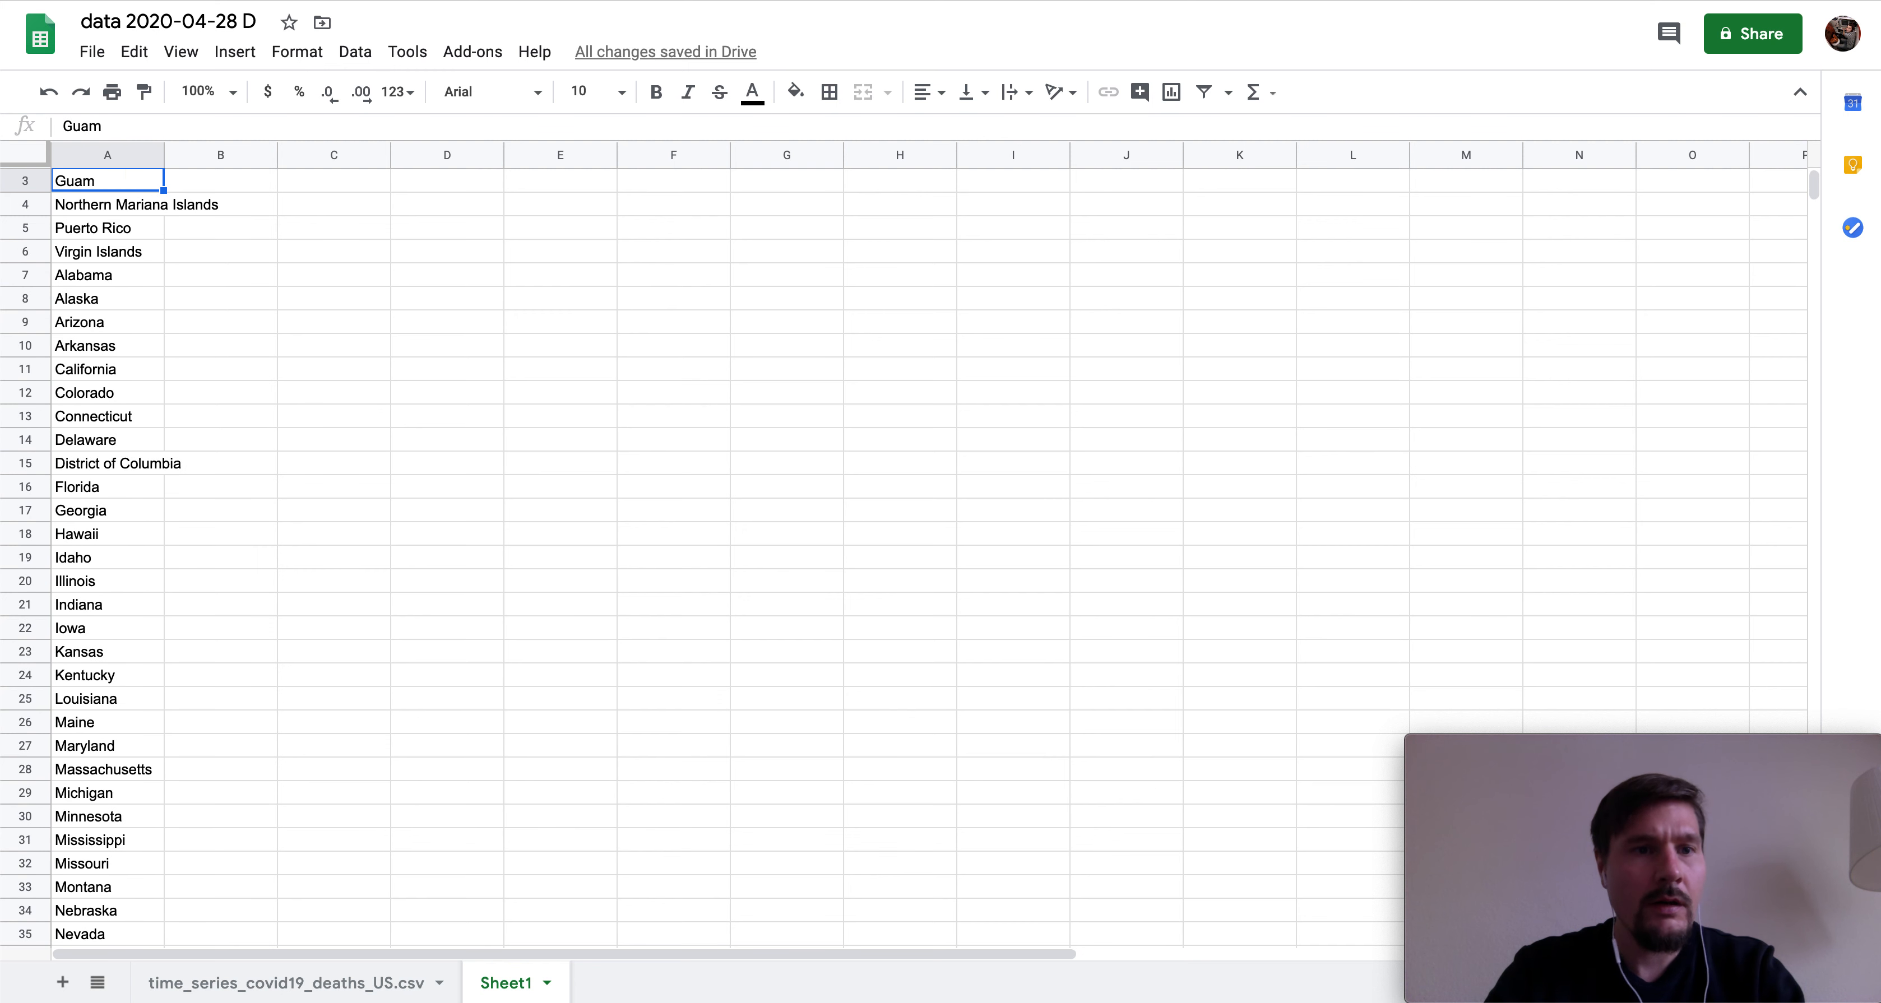
{"action": "key", "text": "Down"}
{"action": "key", "text": "Down"}
{"action": "key", "text": "Down"}
{"action": "key", "text": "Down"}
{"action": "key", "text": "Down"}
{"action": "key", "text": "Down"}
{"action": "key", "text": "Down"}
{"action": "key", "text": "Down"}
{"action": "key", "text": "Down"}
{"action": "key", "text": "Down"}
{"action": "key", "text": "Up"}
{"action": "key", "text": "Up"}
{"action": "key", "text": "Up"}
{"action": "key", "text": "Up"}
{"action": "key", "text": "Up"}
{"action": "key", "text": "Up"}
{"action": "key", "text": "Up"}
{"action": "key", "text": "Up"}
{"action": "key", "text": "Up"}
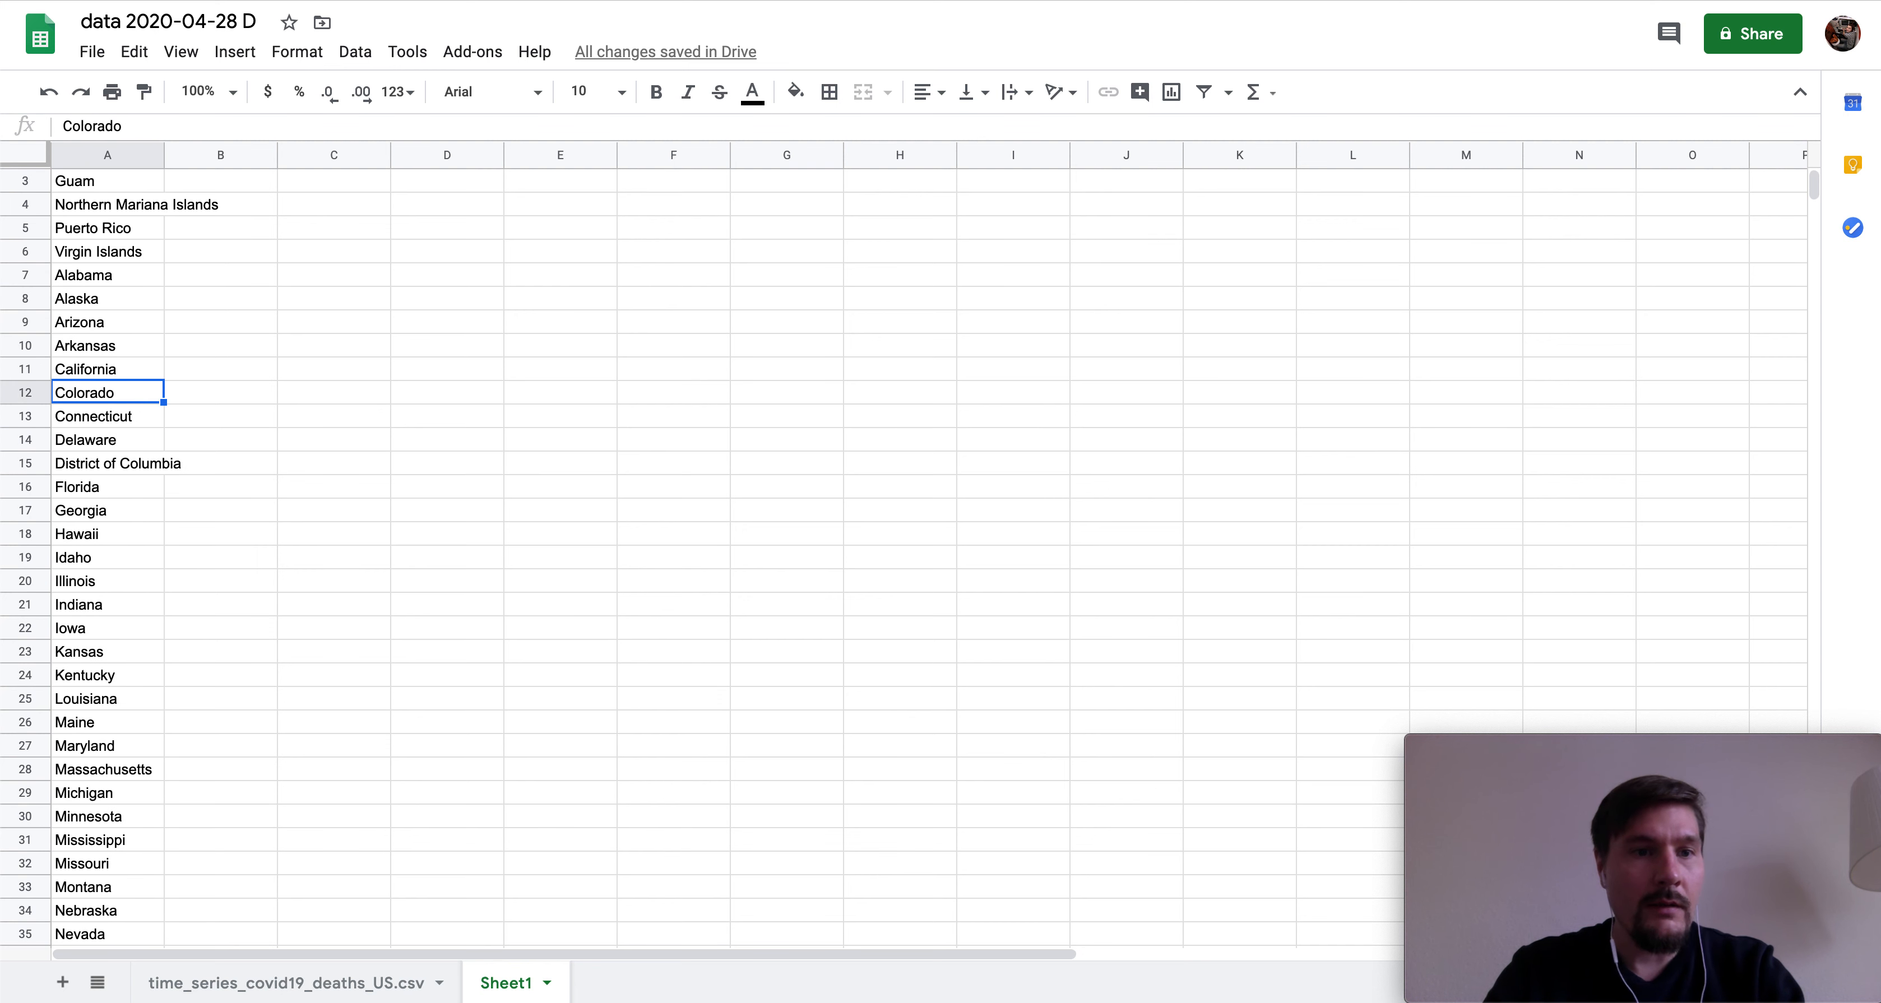
{"action": "key", "text": "Down"}
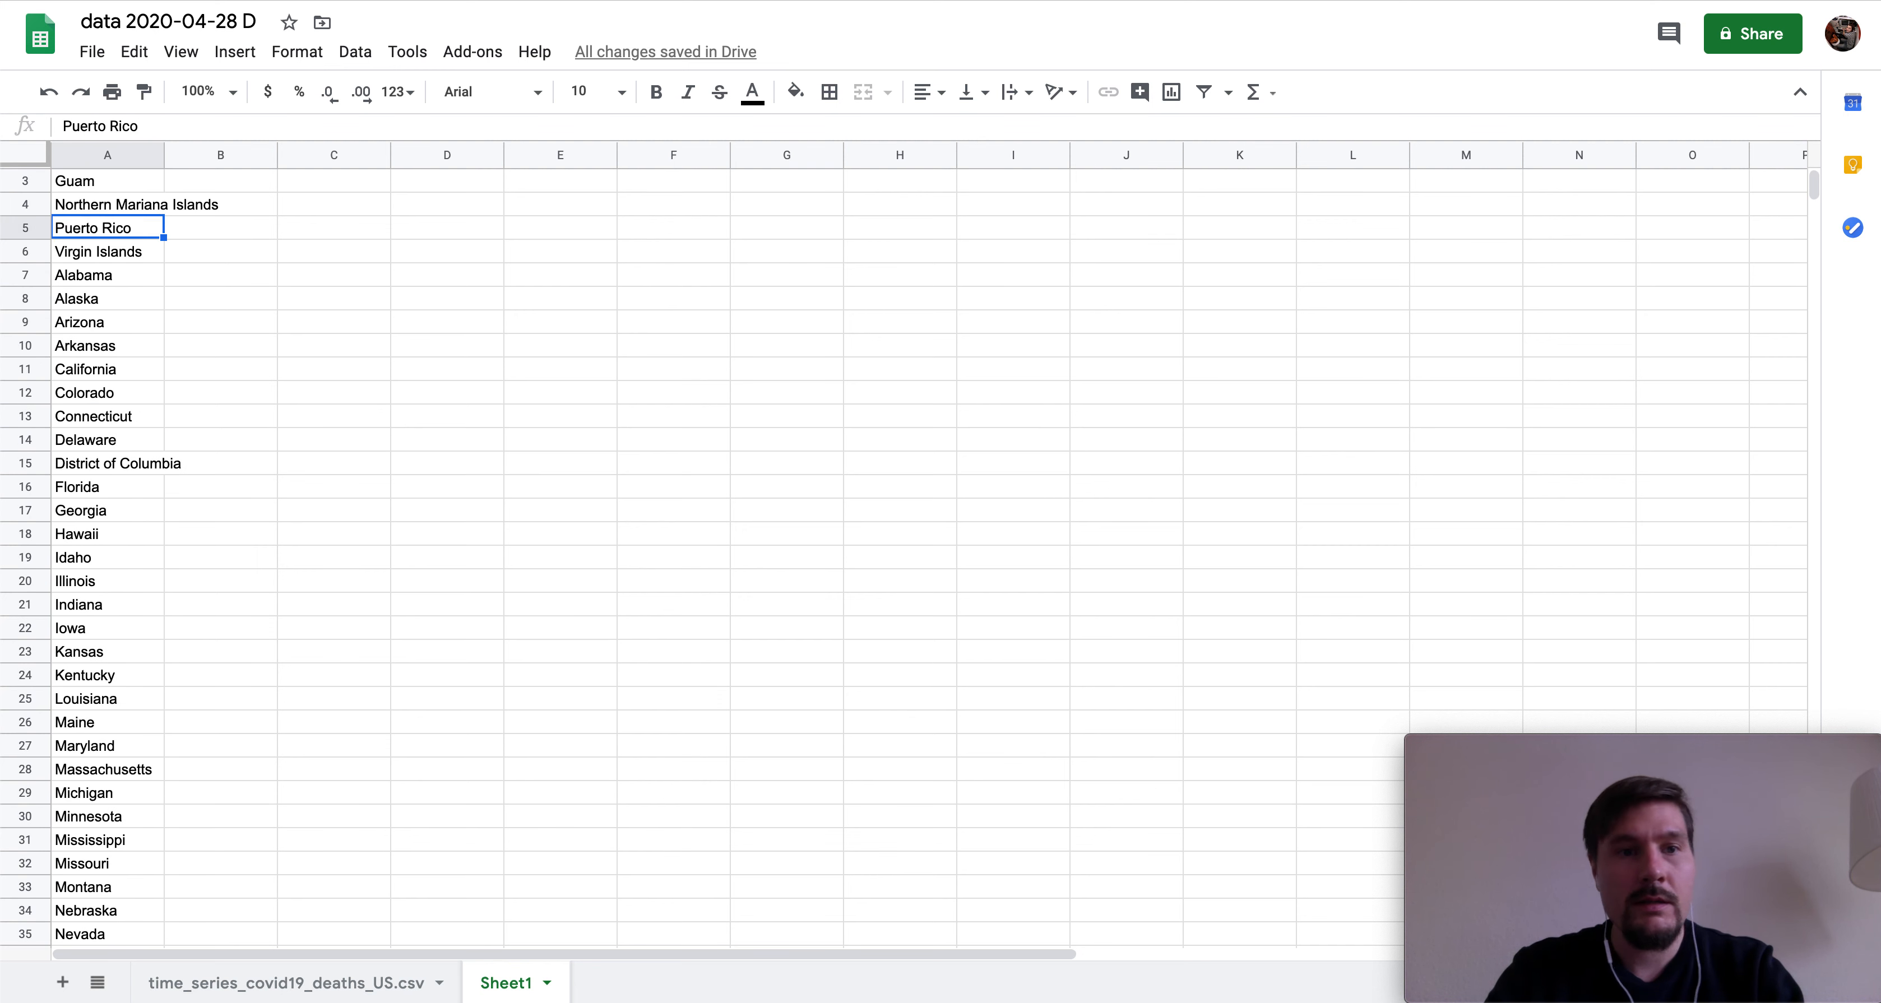
{"action": "key", "text": "Up"}
{"action": "key", "text": "Up"}
{"action": "key", "text": "Up"}
{"action": "key", "text": "Up"}
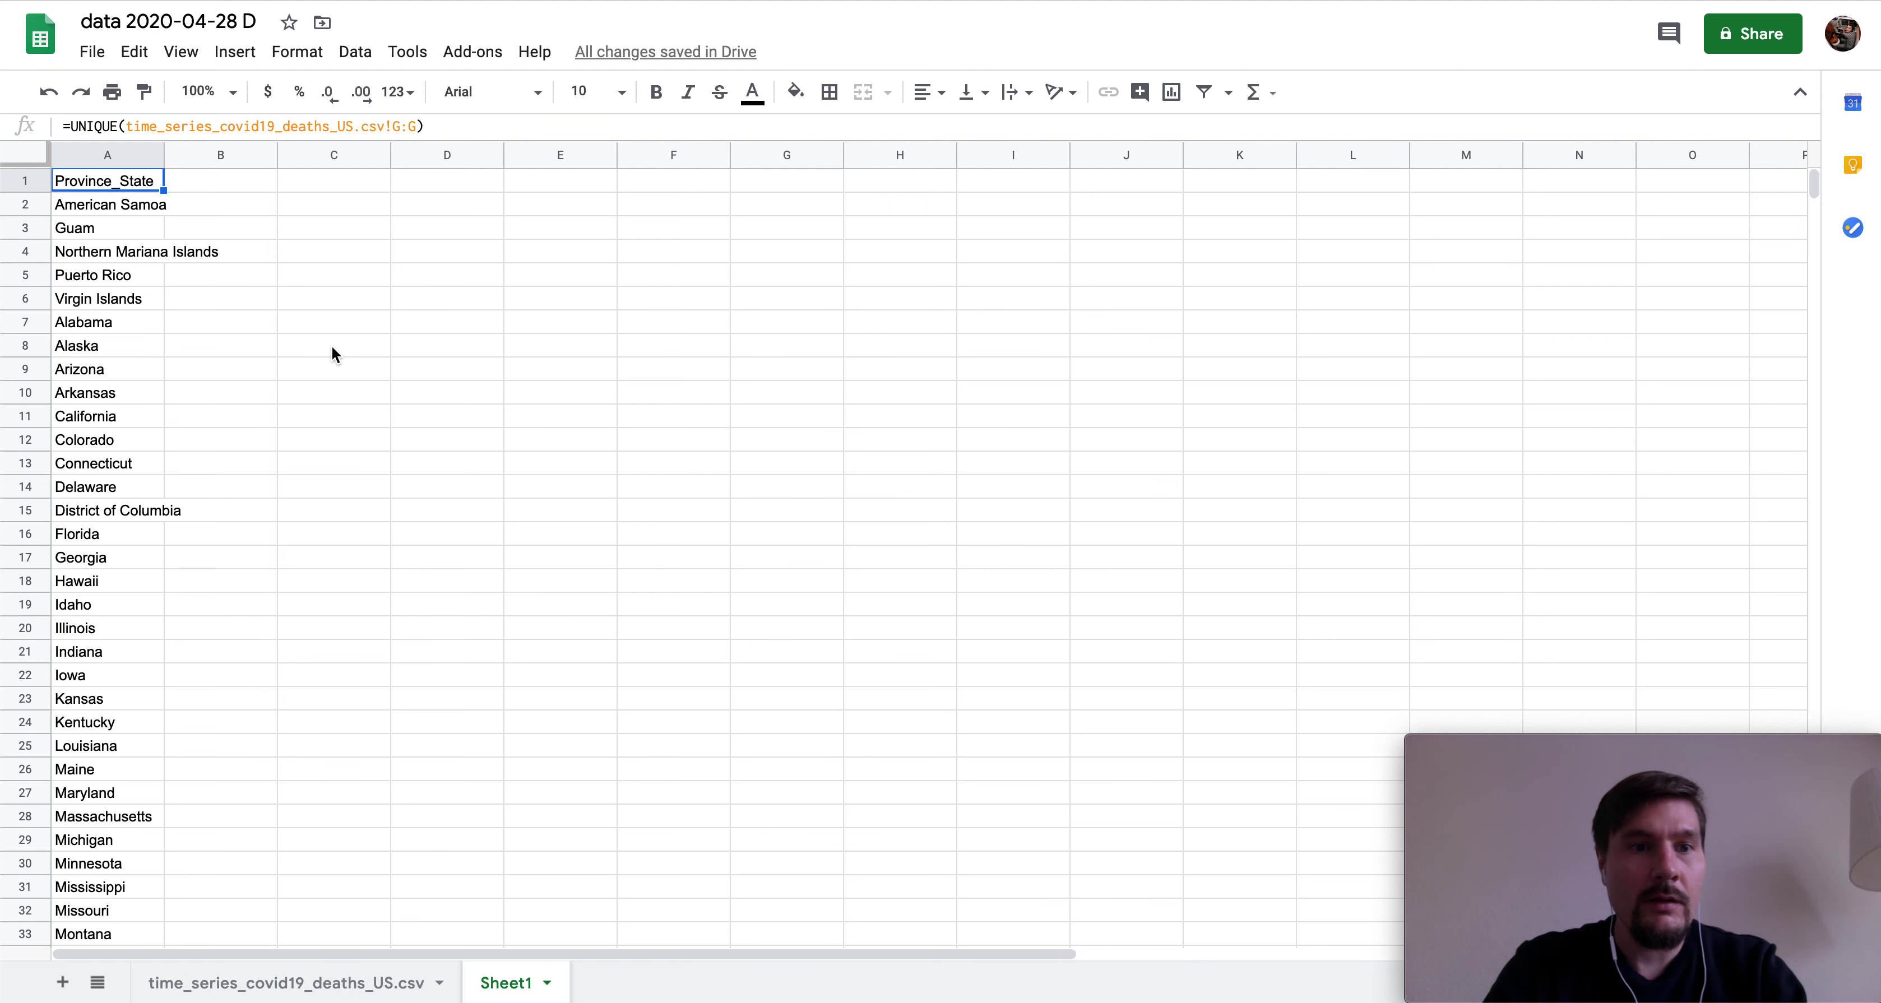
{"action": "left_click", "coordinate": [301, 383]}
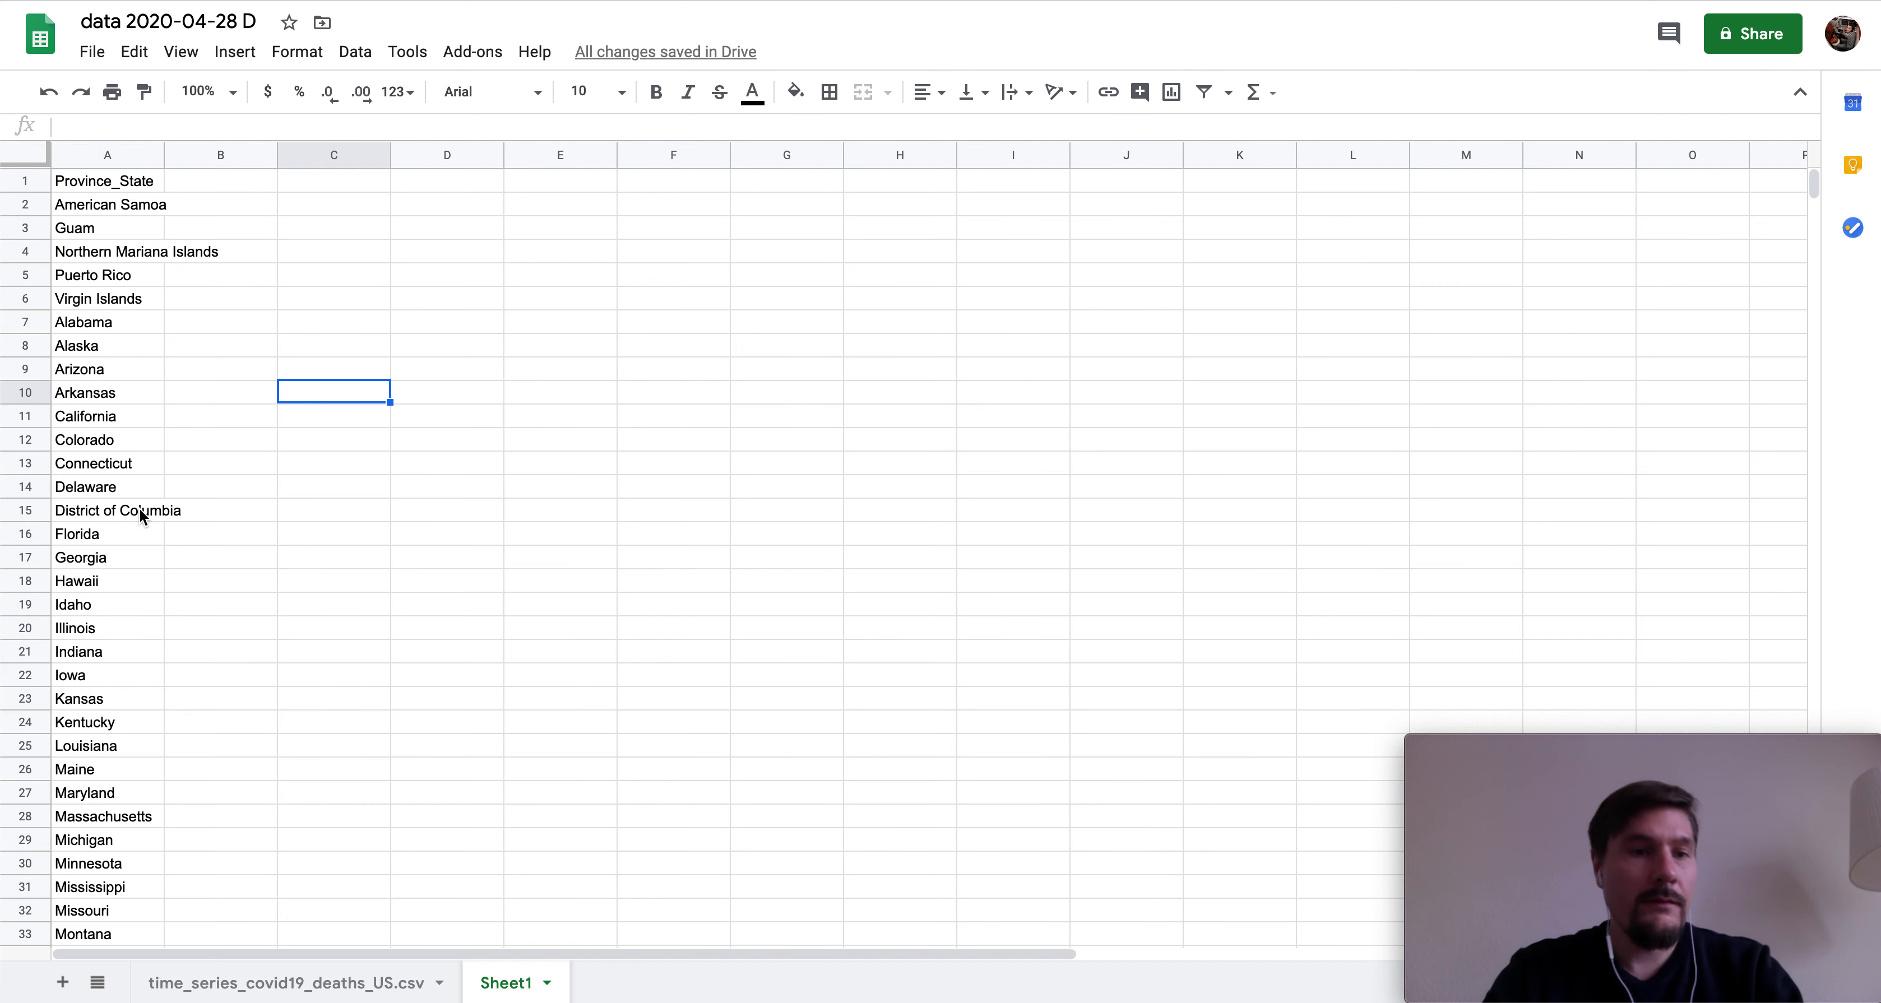
{"action": "scroll", "coordinate": [139, 508], "scroll_direction": "down", "scroll_amount": 10}
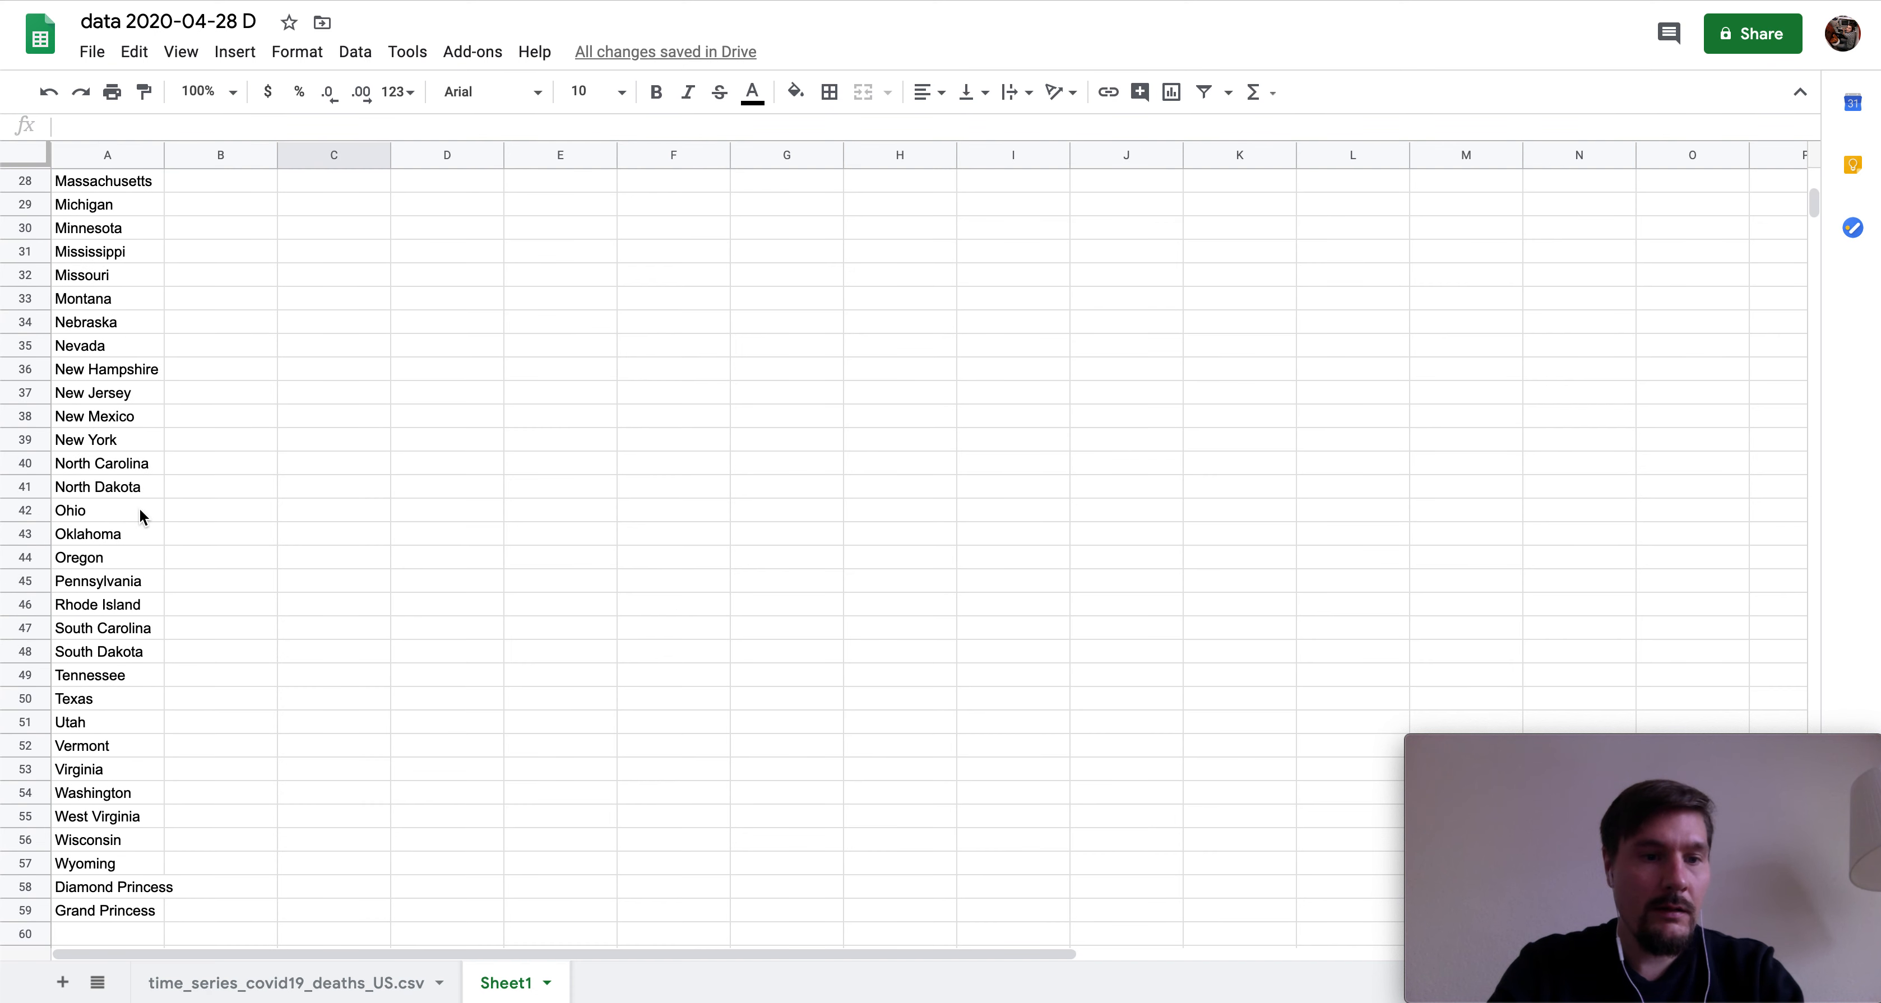
{"action": "scroll", "coordinate": [140, 508], "scroll_direction": "up", "scroll_amount": 10}
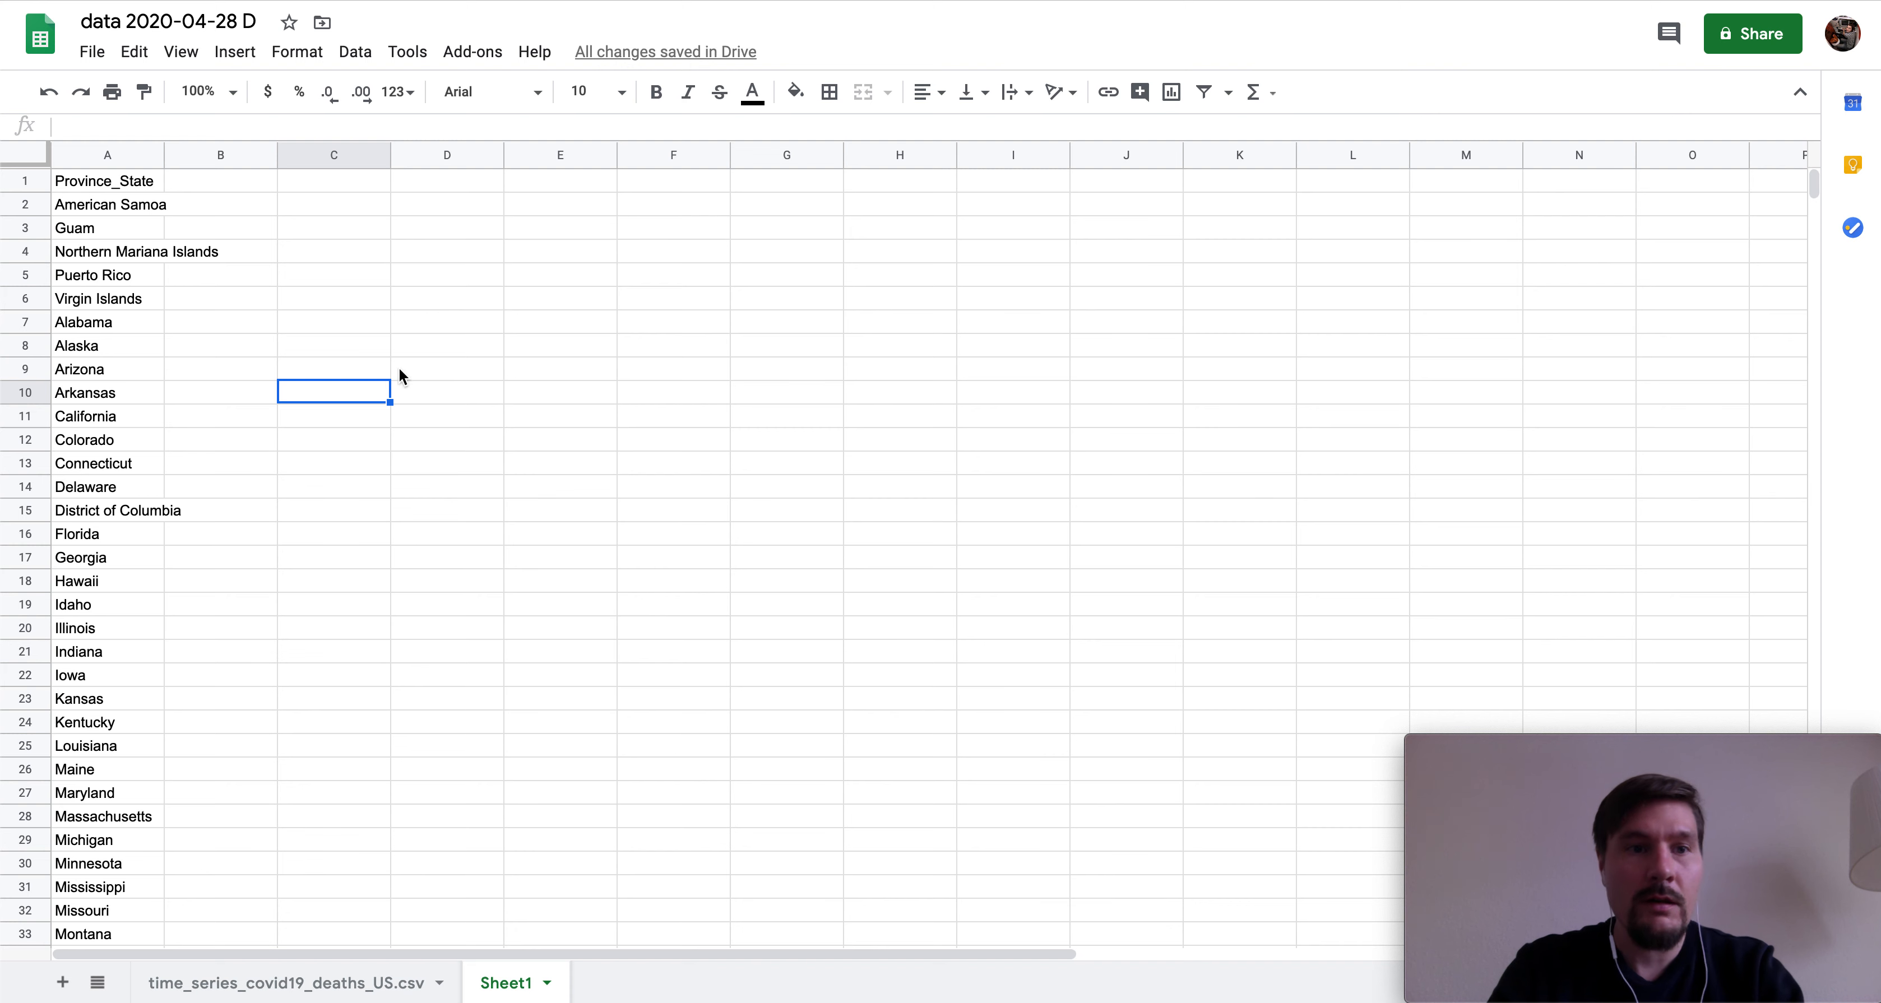
{"action": "left_click", "coordinate": [403, 318]}
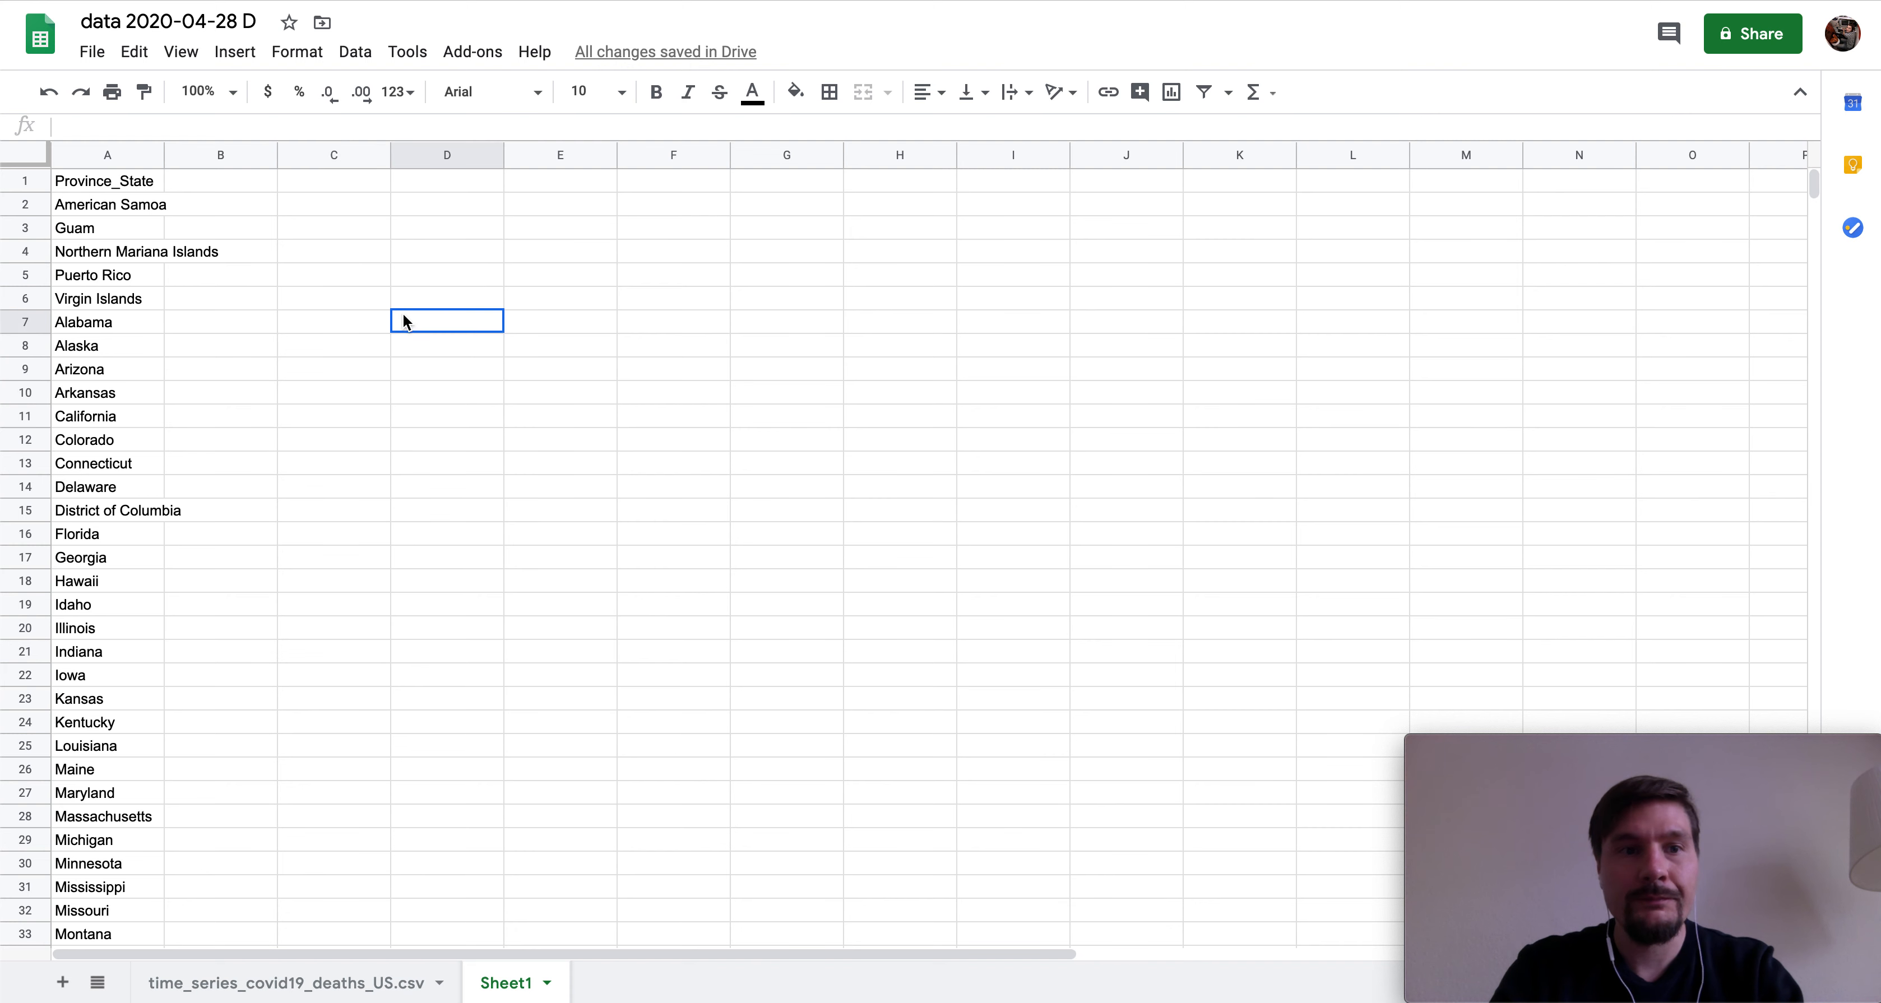
- Bold row 1 and freeze it as the header row
{"action": "left_click", "coordinate": [32, 180]}
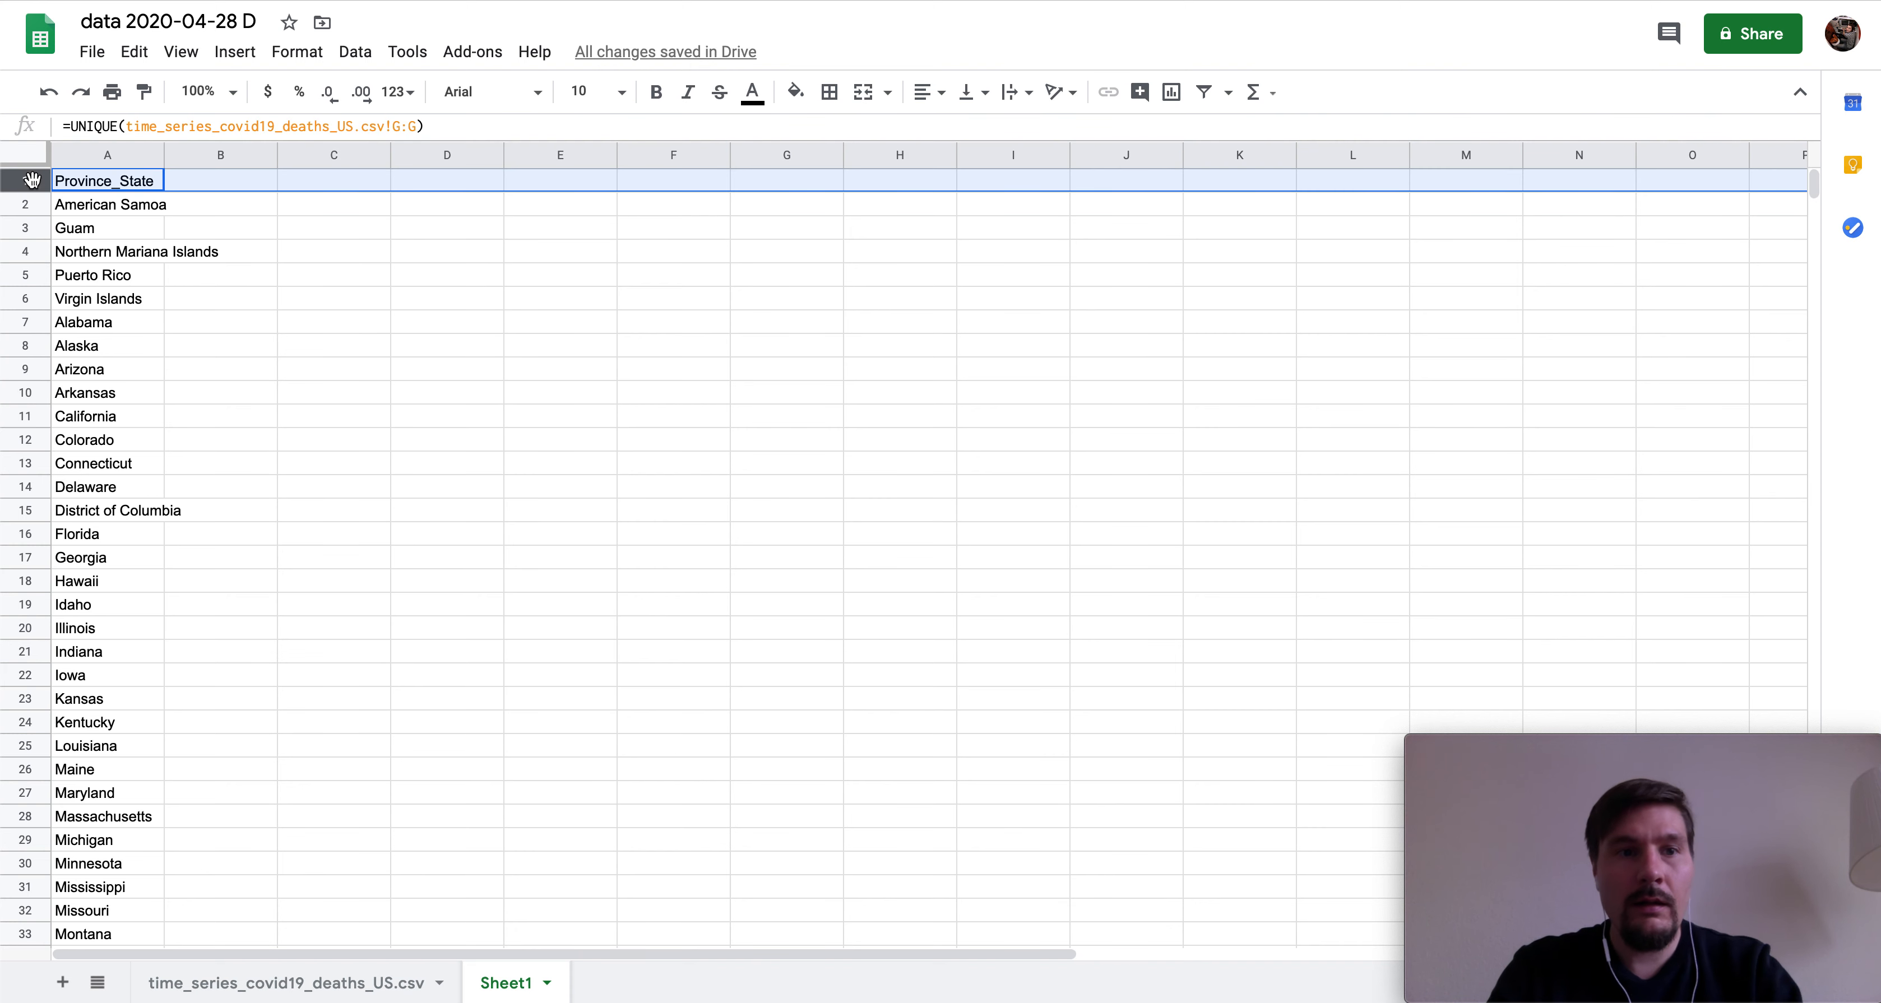
{"action": "key", "text": "ctrl+b"}
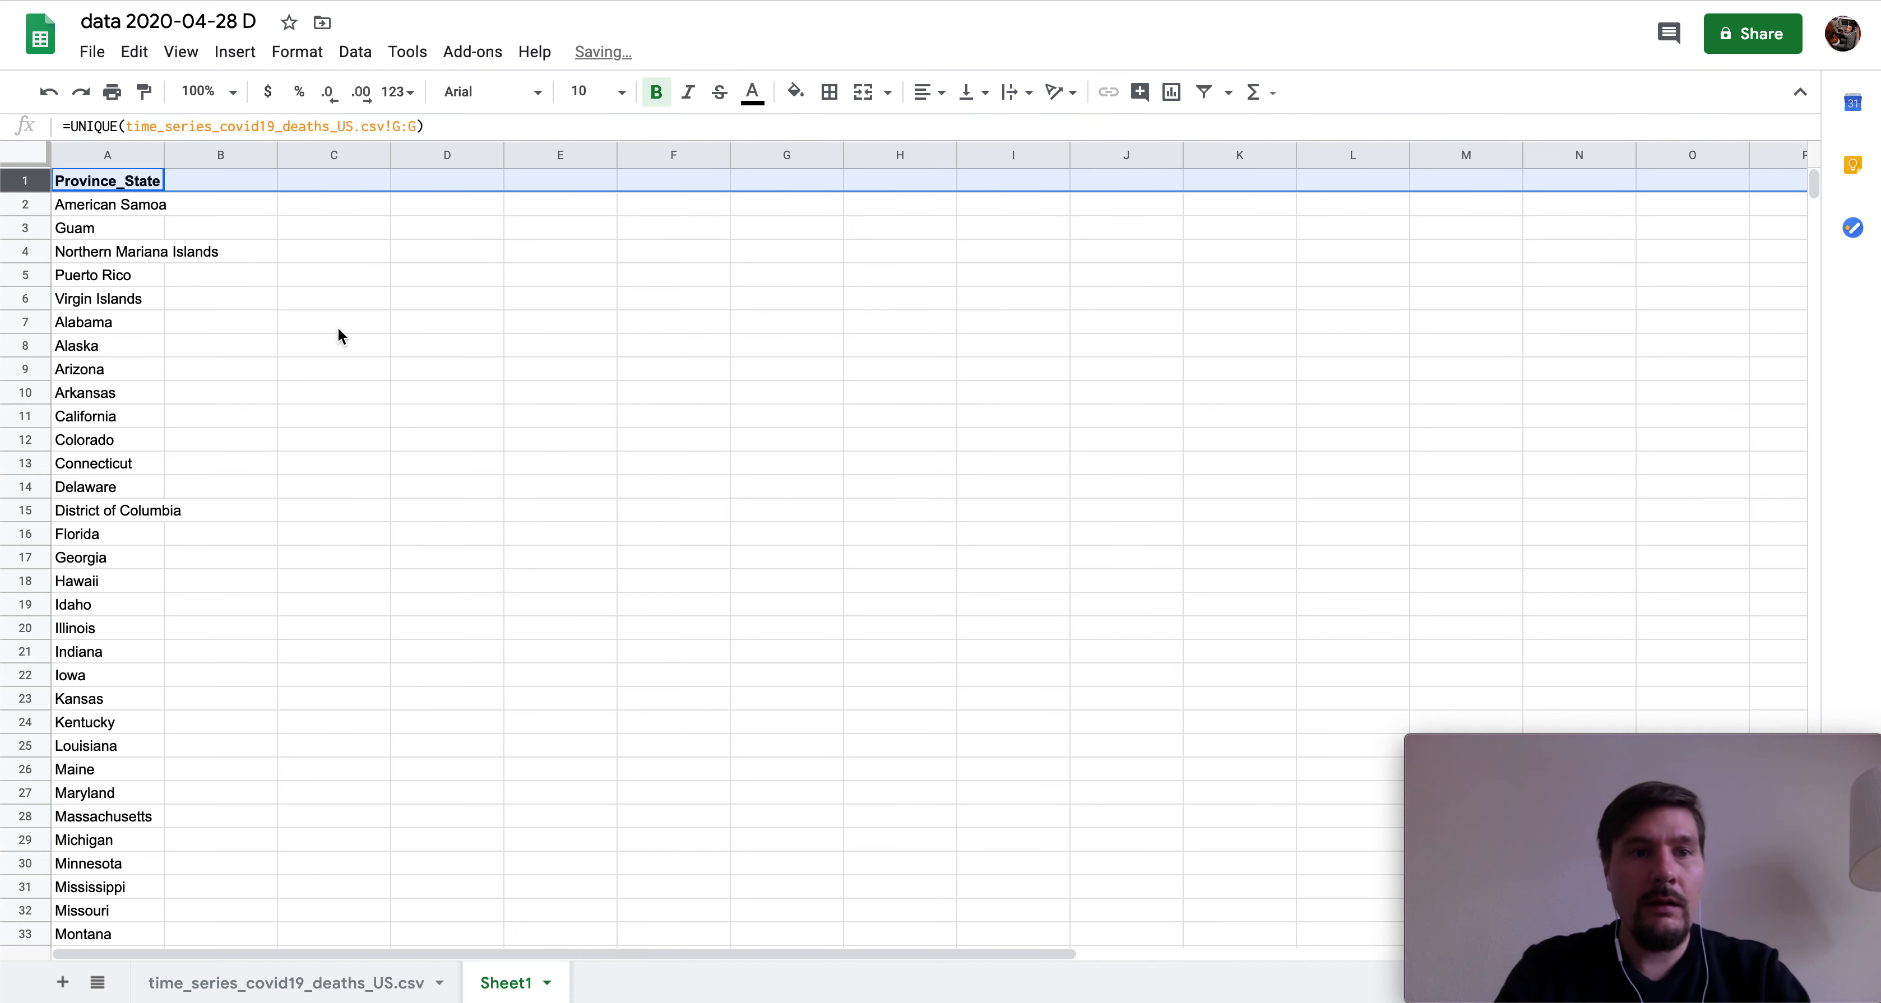
{"action": "left_click", "coordinate": [195, 53]}
{"action": "mouse_move", "coordinate": [219, 92]}
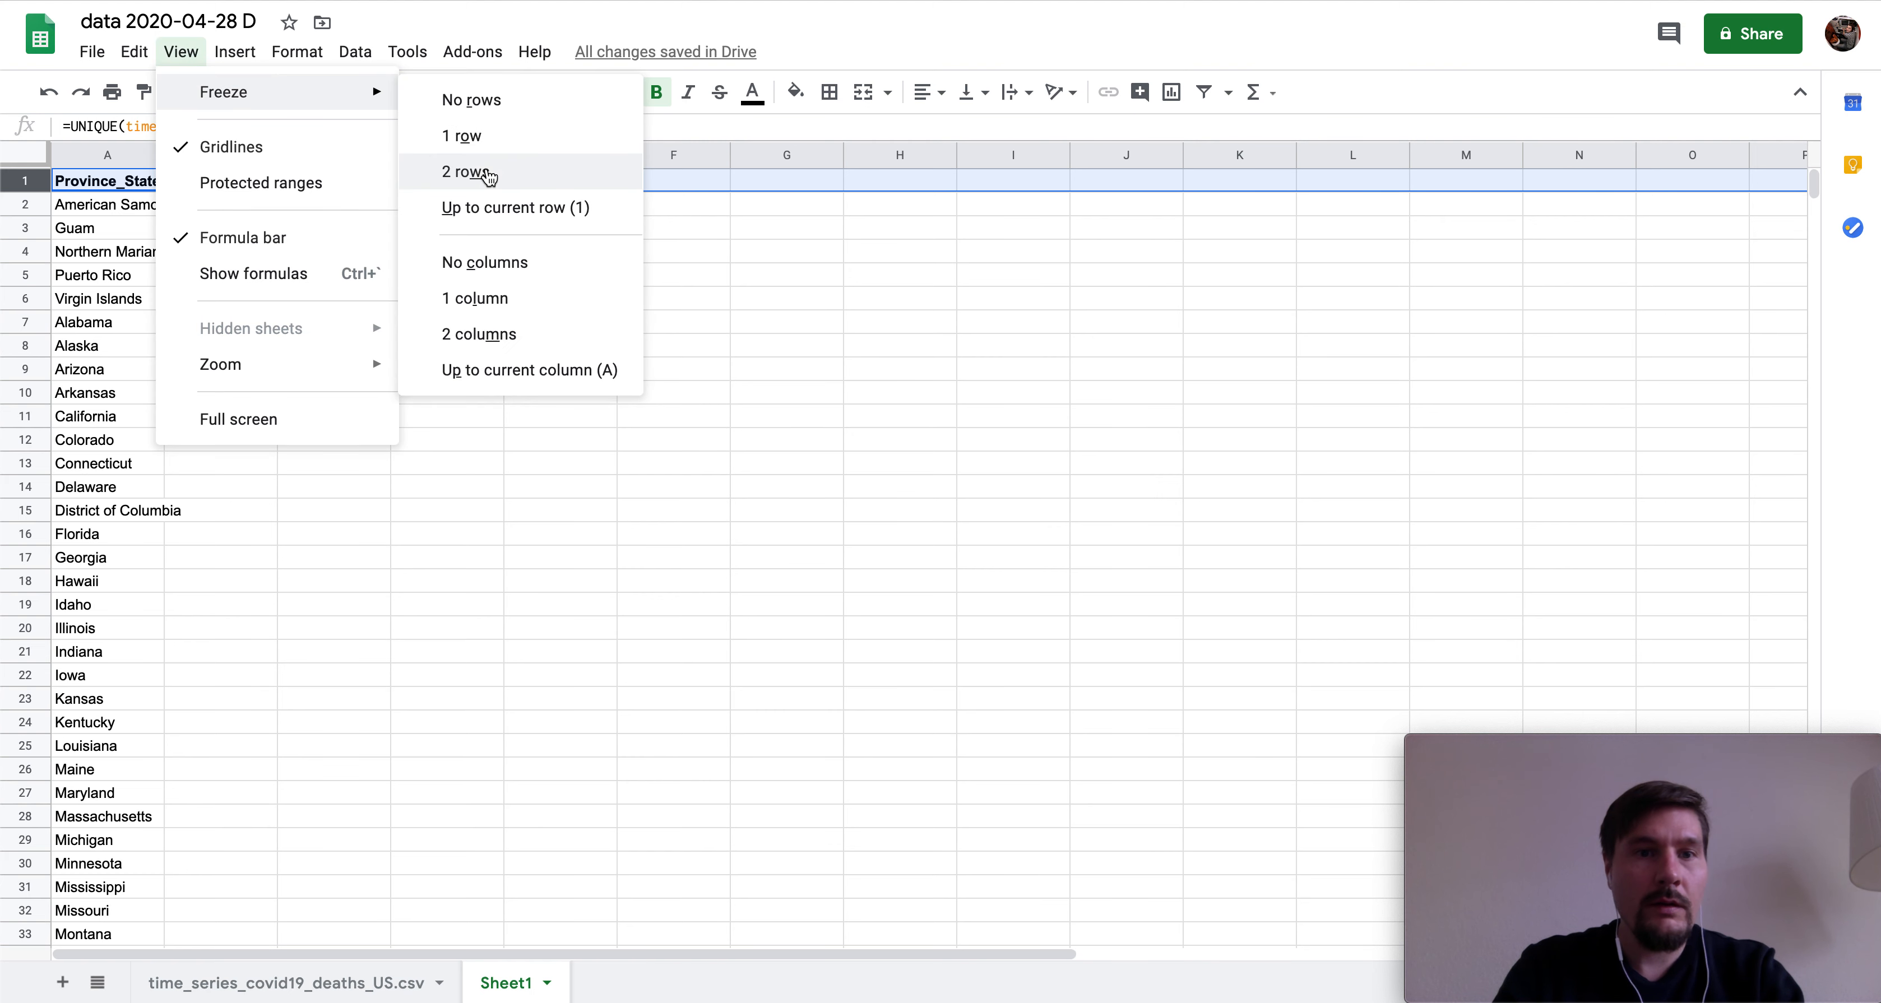
{"action": "left_click", "coordinate": [482, 139]}
{"action": "left_click", "coordinate": [321, 350]}
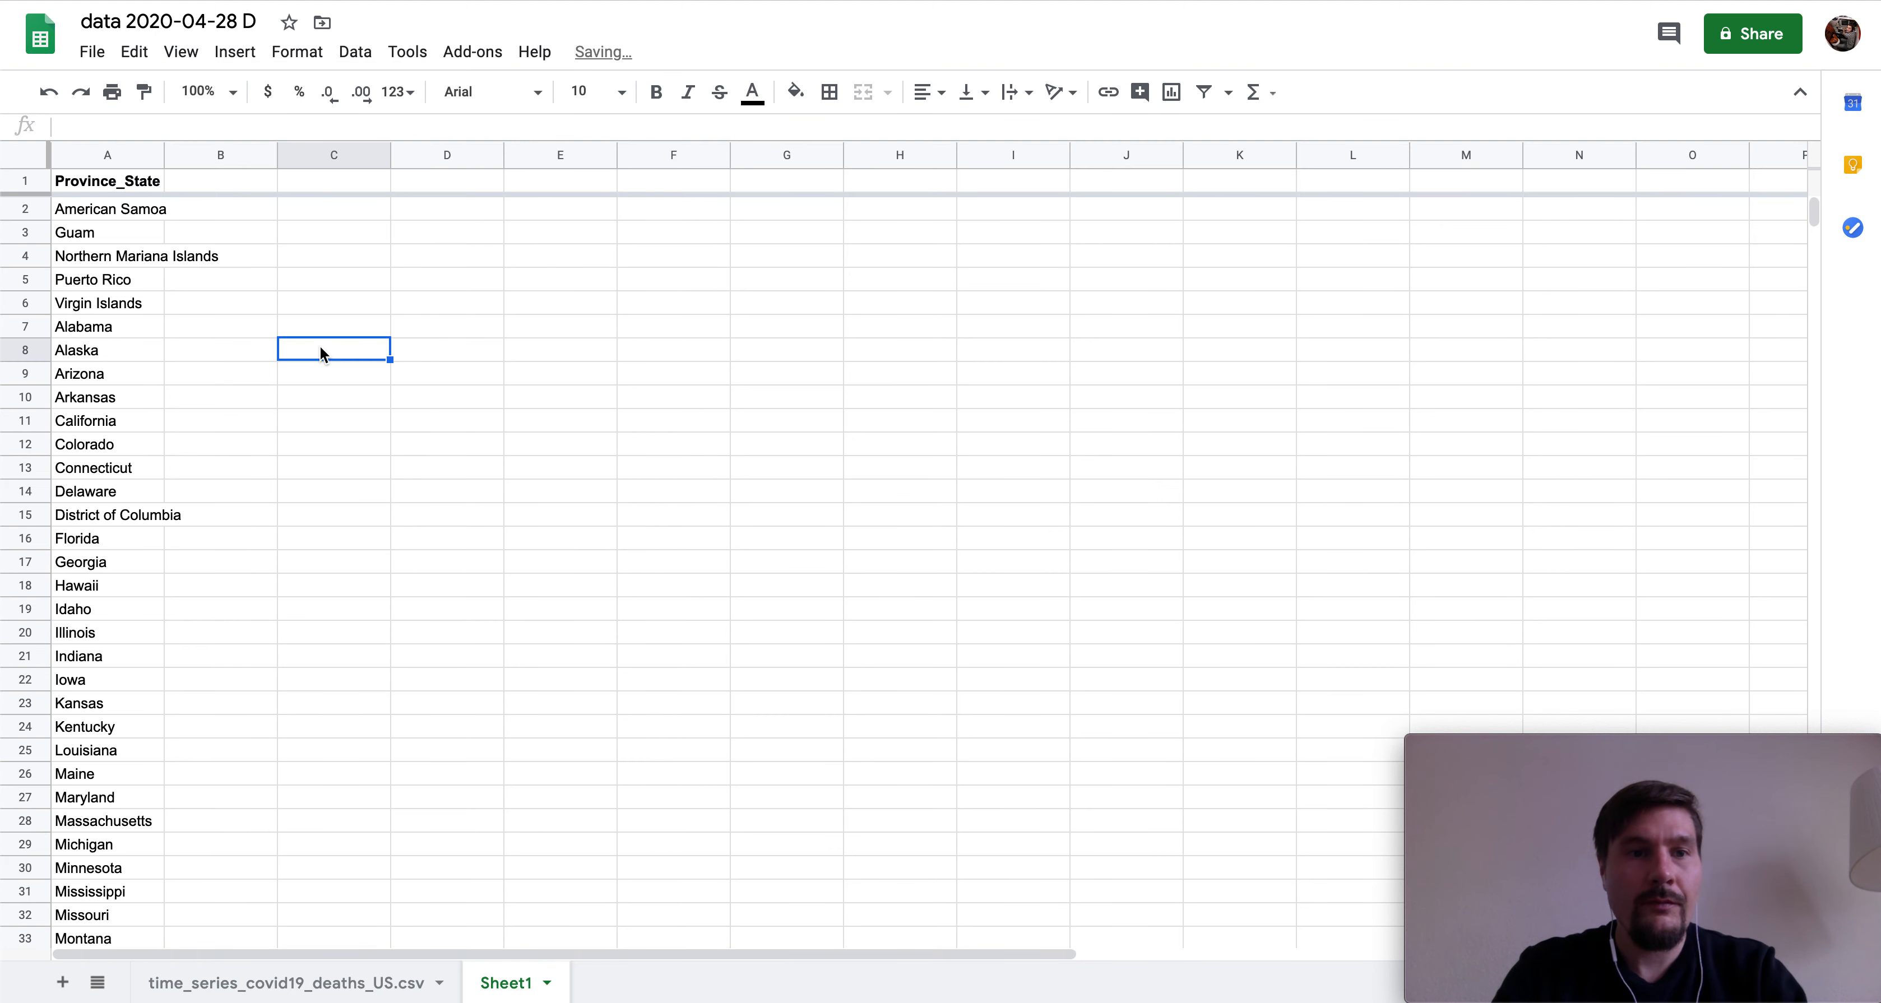
- Auto-fit column A to the longest state name and select B1
{"action": "double_click", "coordinate": [163, 158]}
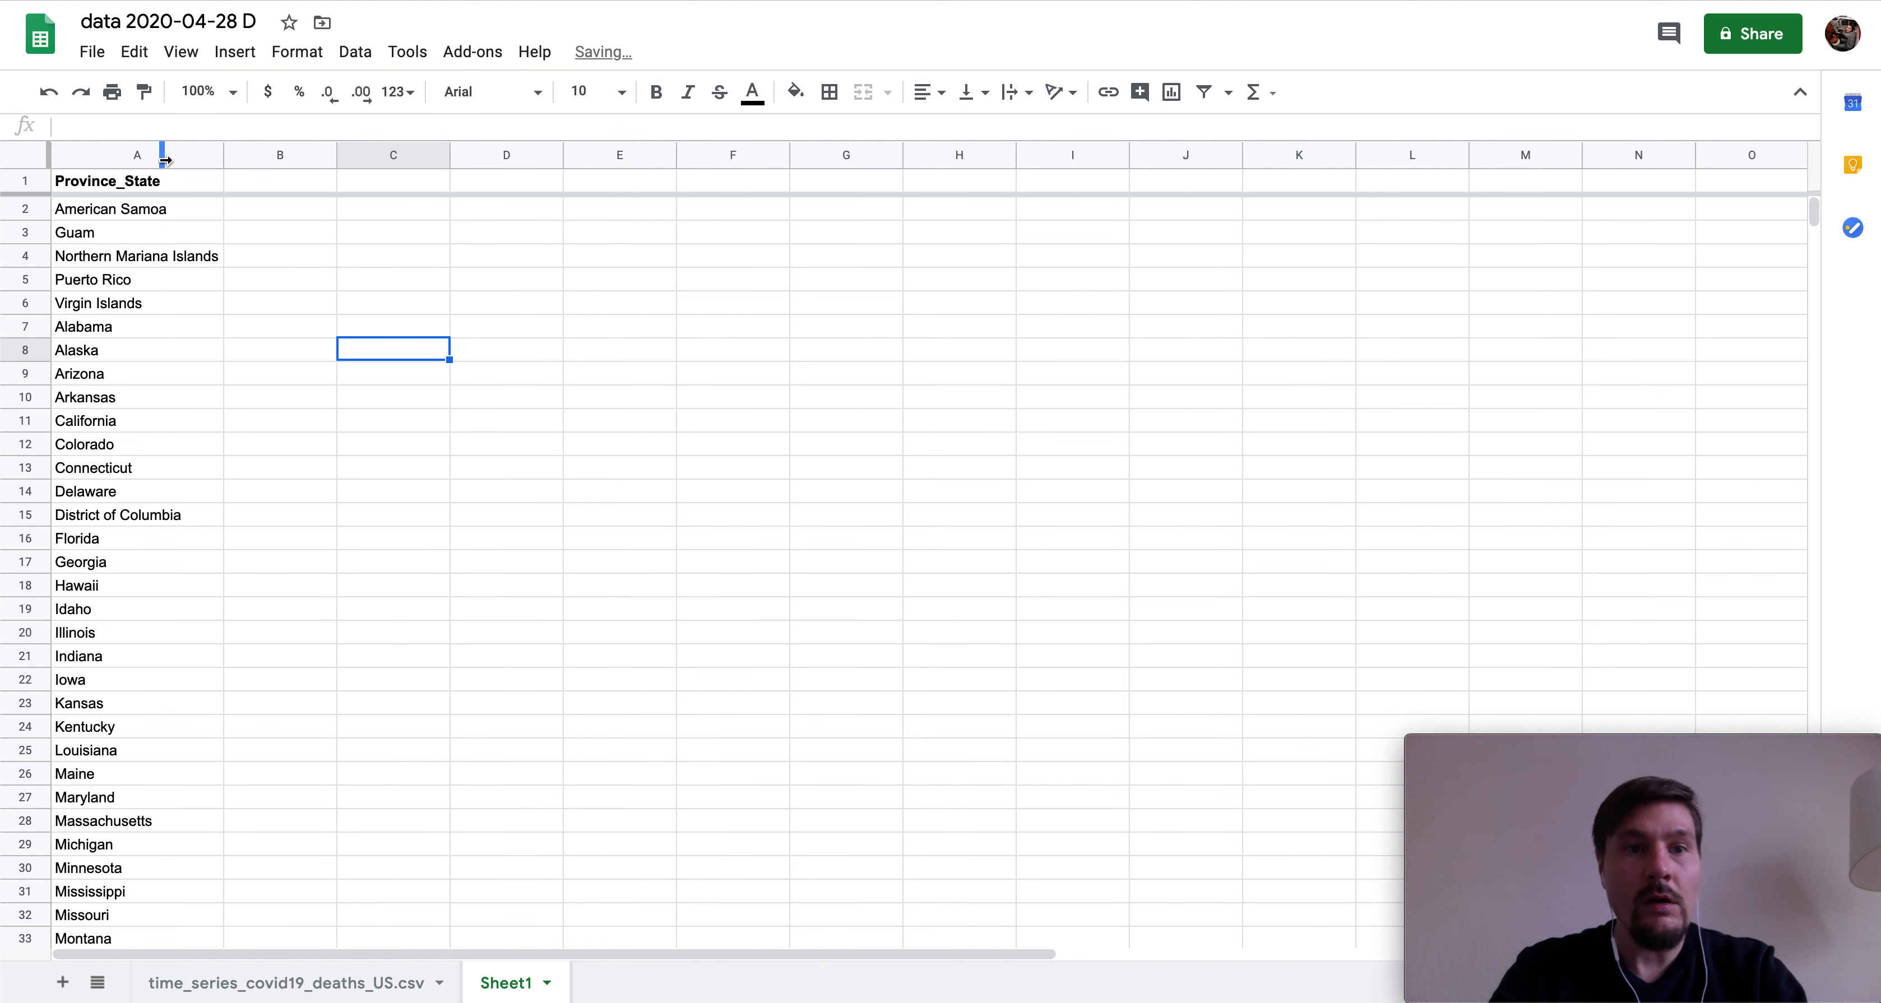
{"action": "left_click", "coordinate": [302, 181]}
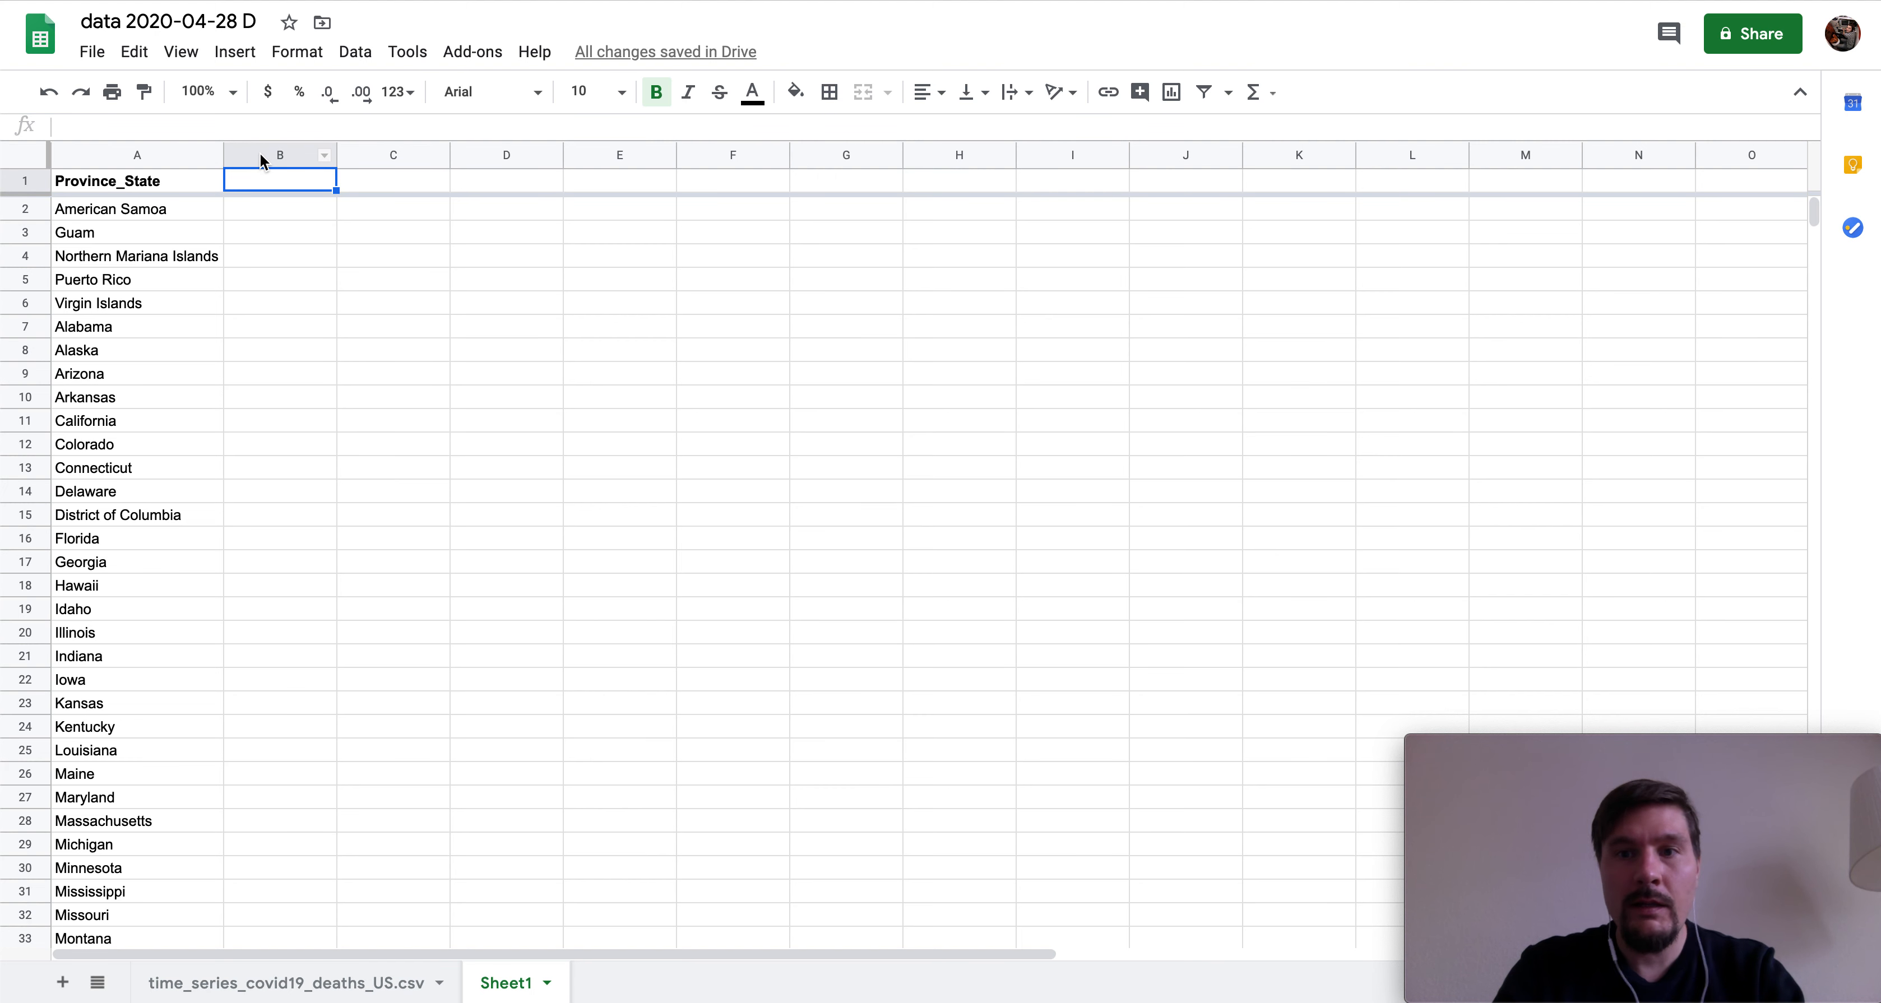
{"action": "scroll", "coordinate": [1170, 384], "scroll_direction": "right", "scroll_amount": 10}
{"action": "scroll", "coordinate": [1170, 384], "scroll_direction": "left", "scroll_amount": 10}
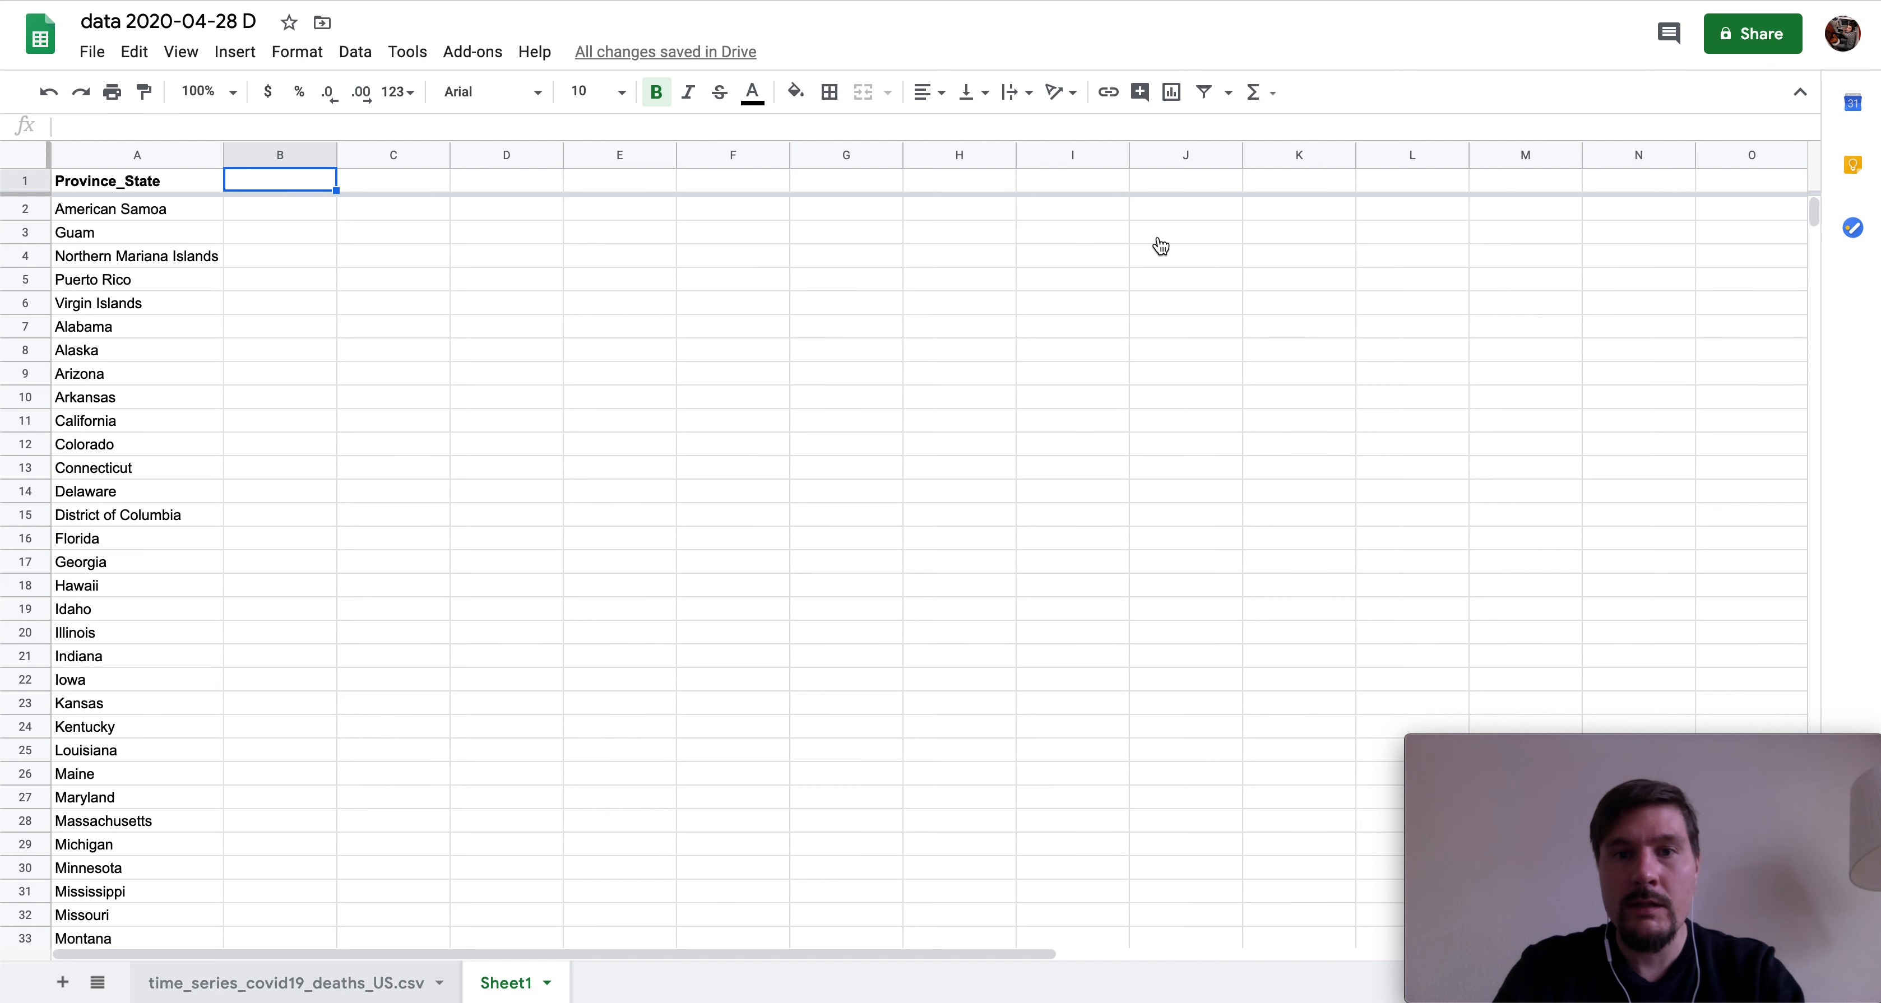
- Paste the CSV date headers 1/22/20–4/27/20 into Sheet1 from B1 and bold row 1
{"action": "key", "text": "alt+Up"}
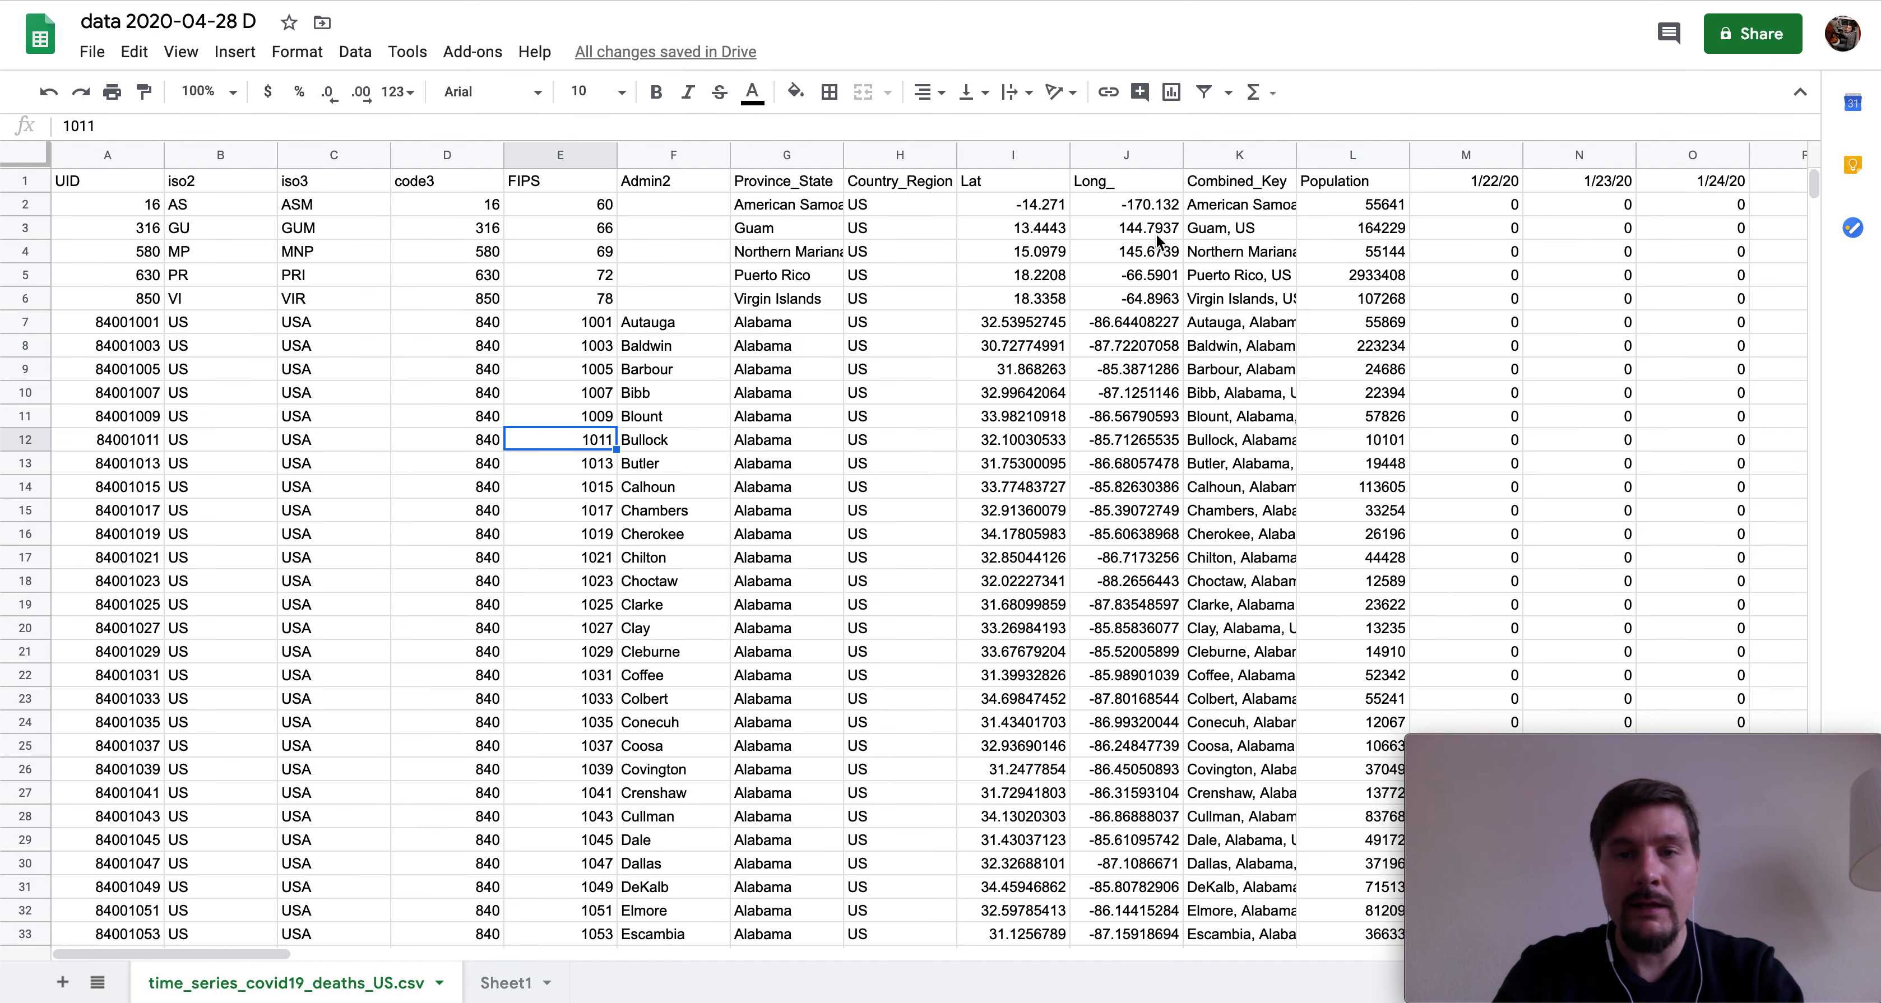
{"action": "left_click", "coordinate": [1474, 148]}
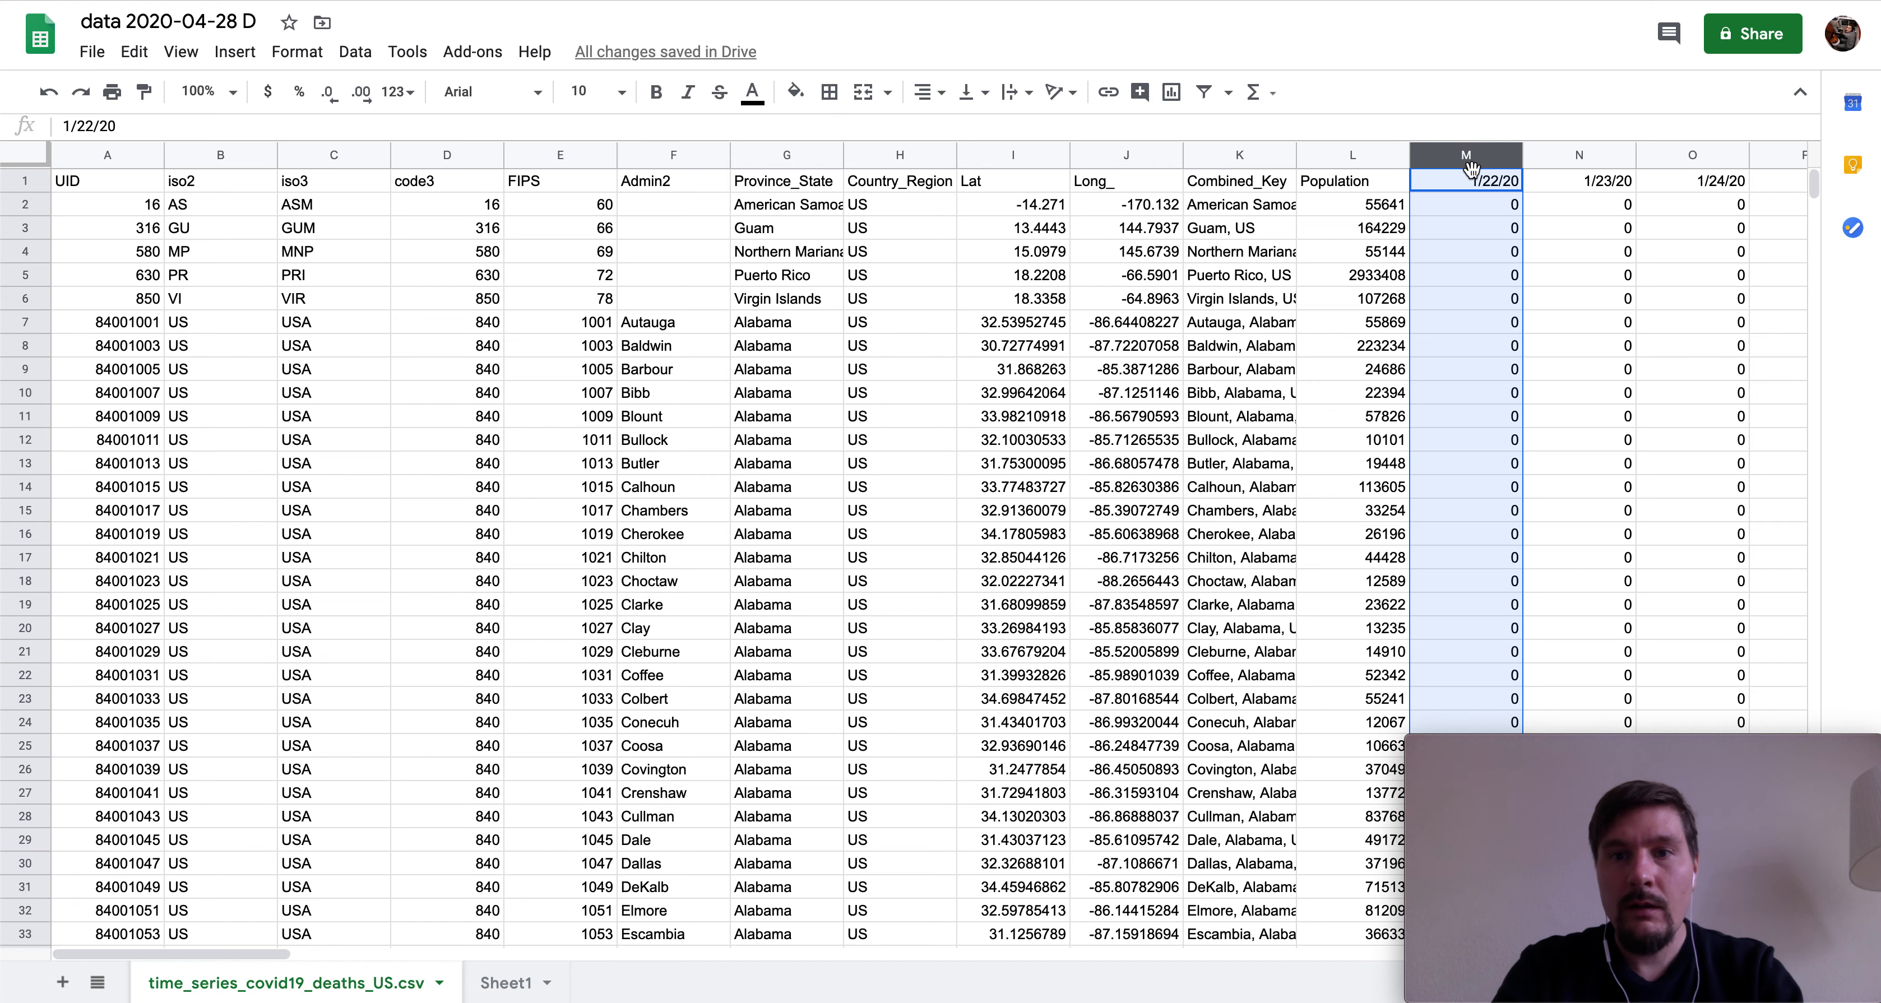
{"action": "left_click", "coordinate": [1473, 174]}
{"action": "key", "text": "ctrl+shift+Right"}
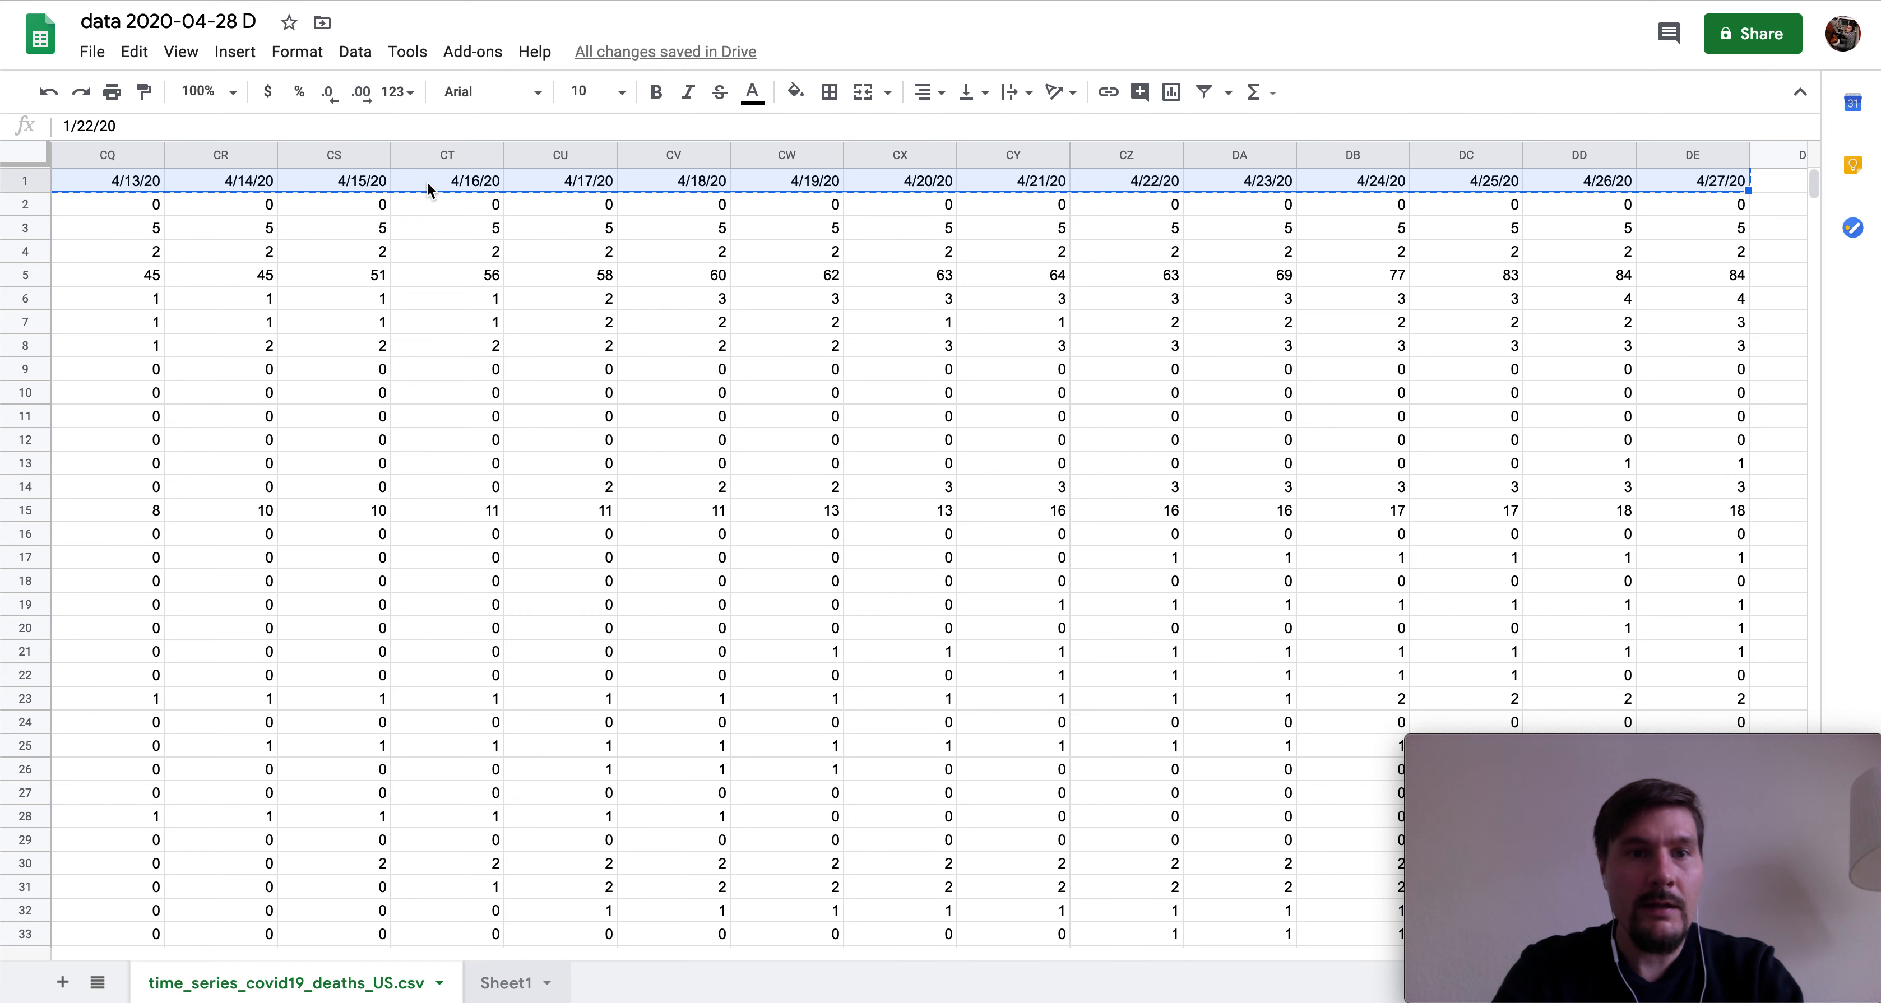
{"action": "key", "text": "ctrl+shift+Page_Down"}
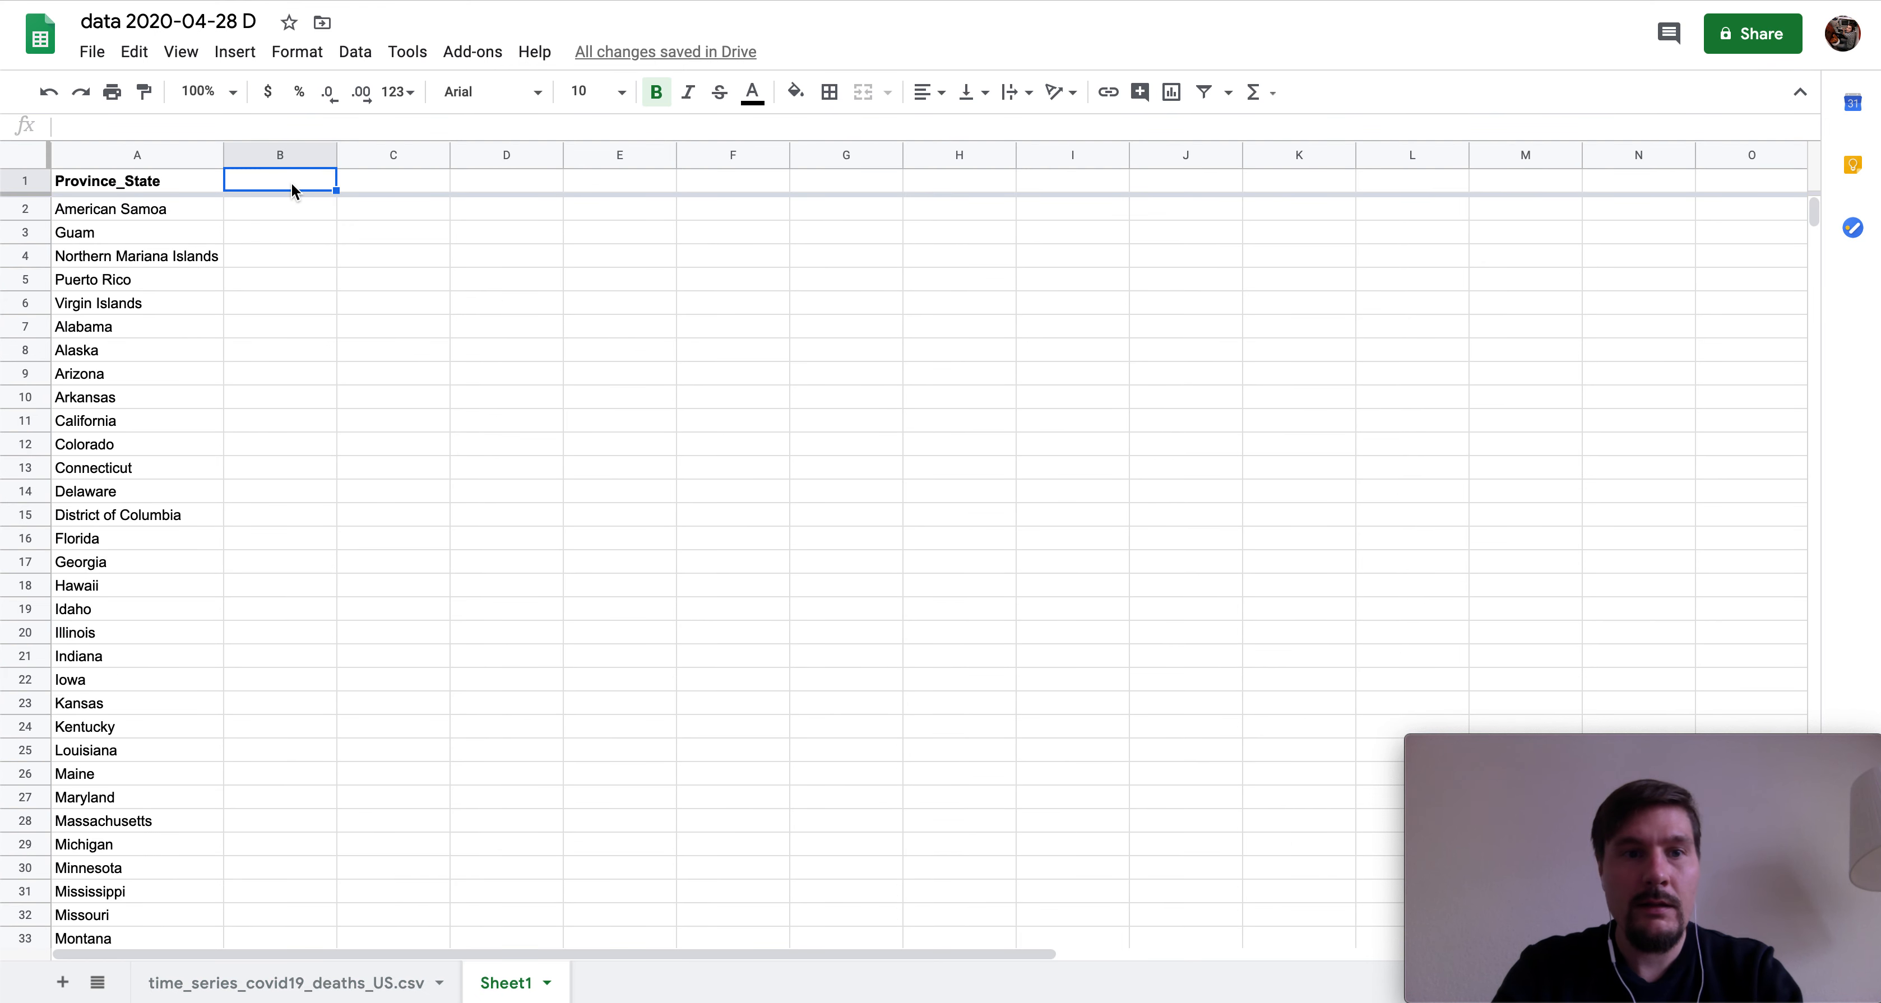
{"action": "key", "text": "ctrl+v"}
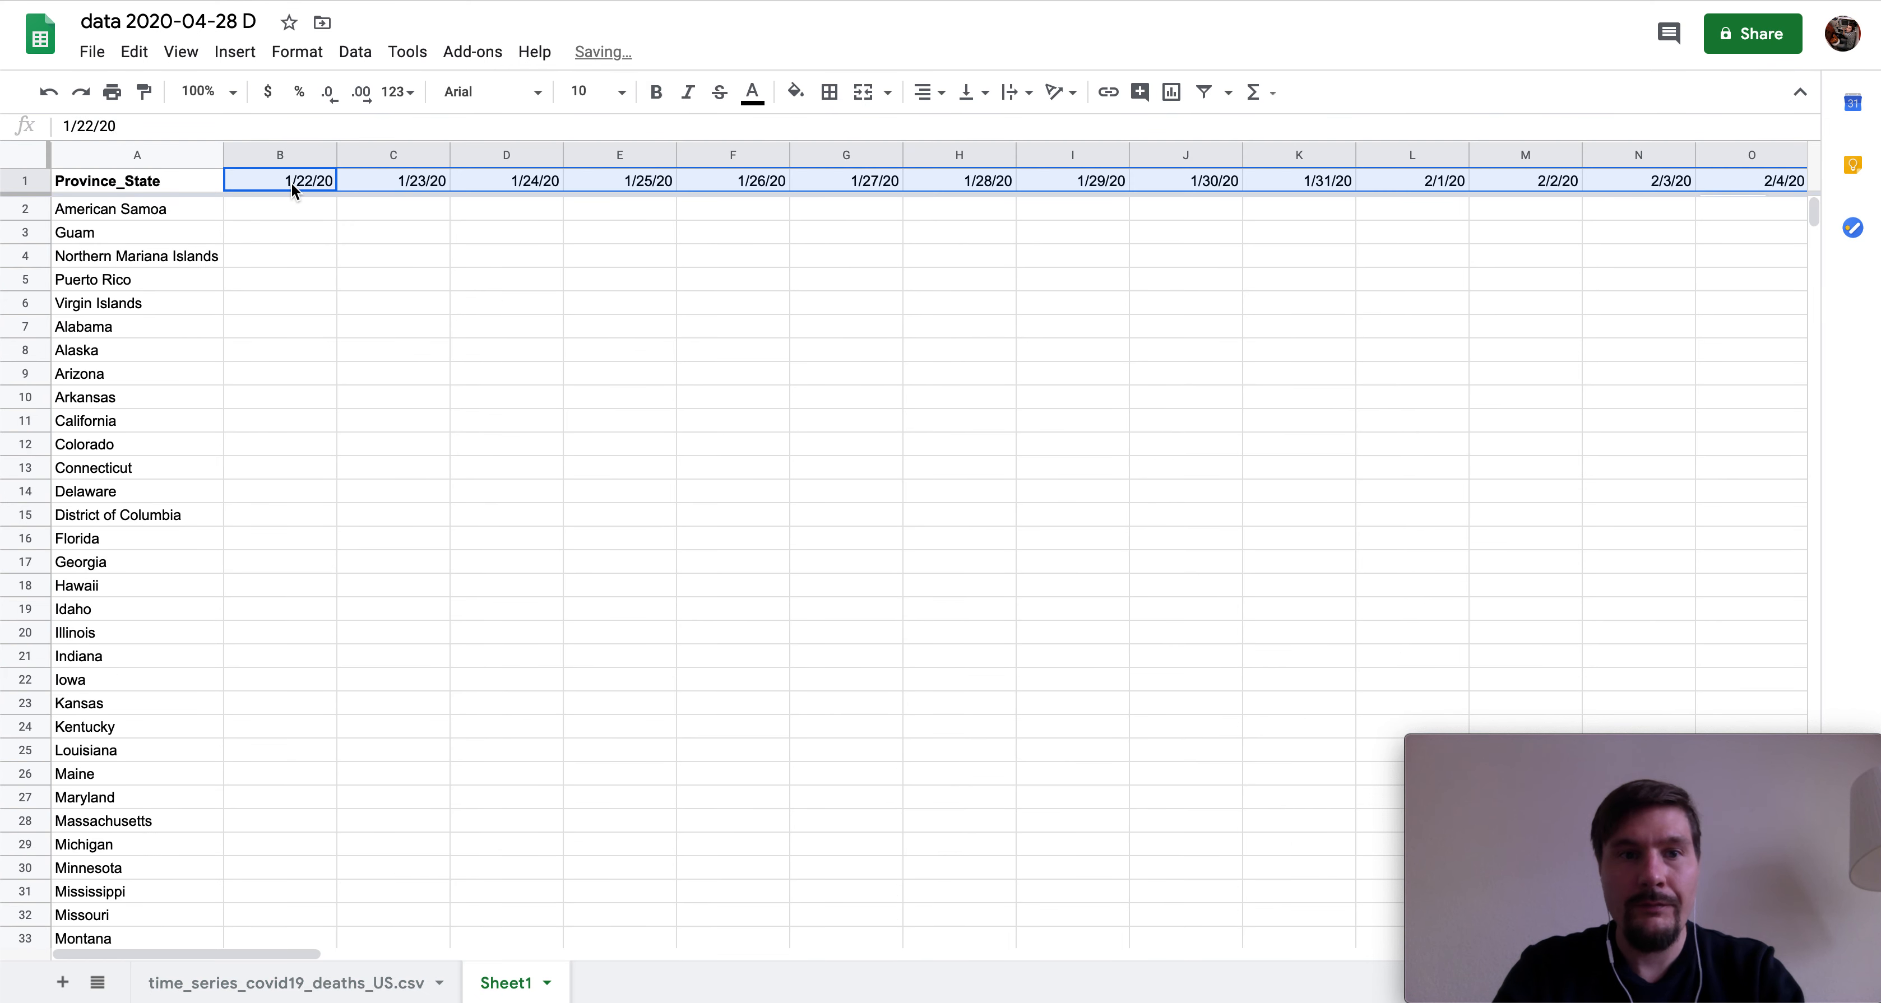
{"action": "left_click", "coordinate": [22, 184]}
{"action": "key", "text": "ctrl+b"}
{"action": "key", "text": "ctrl+b"}
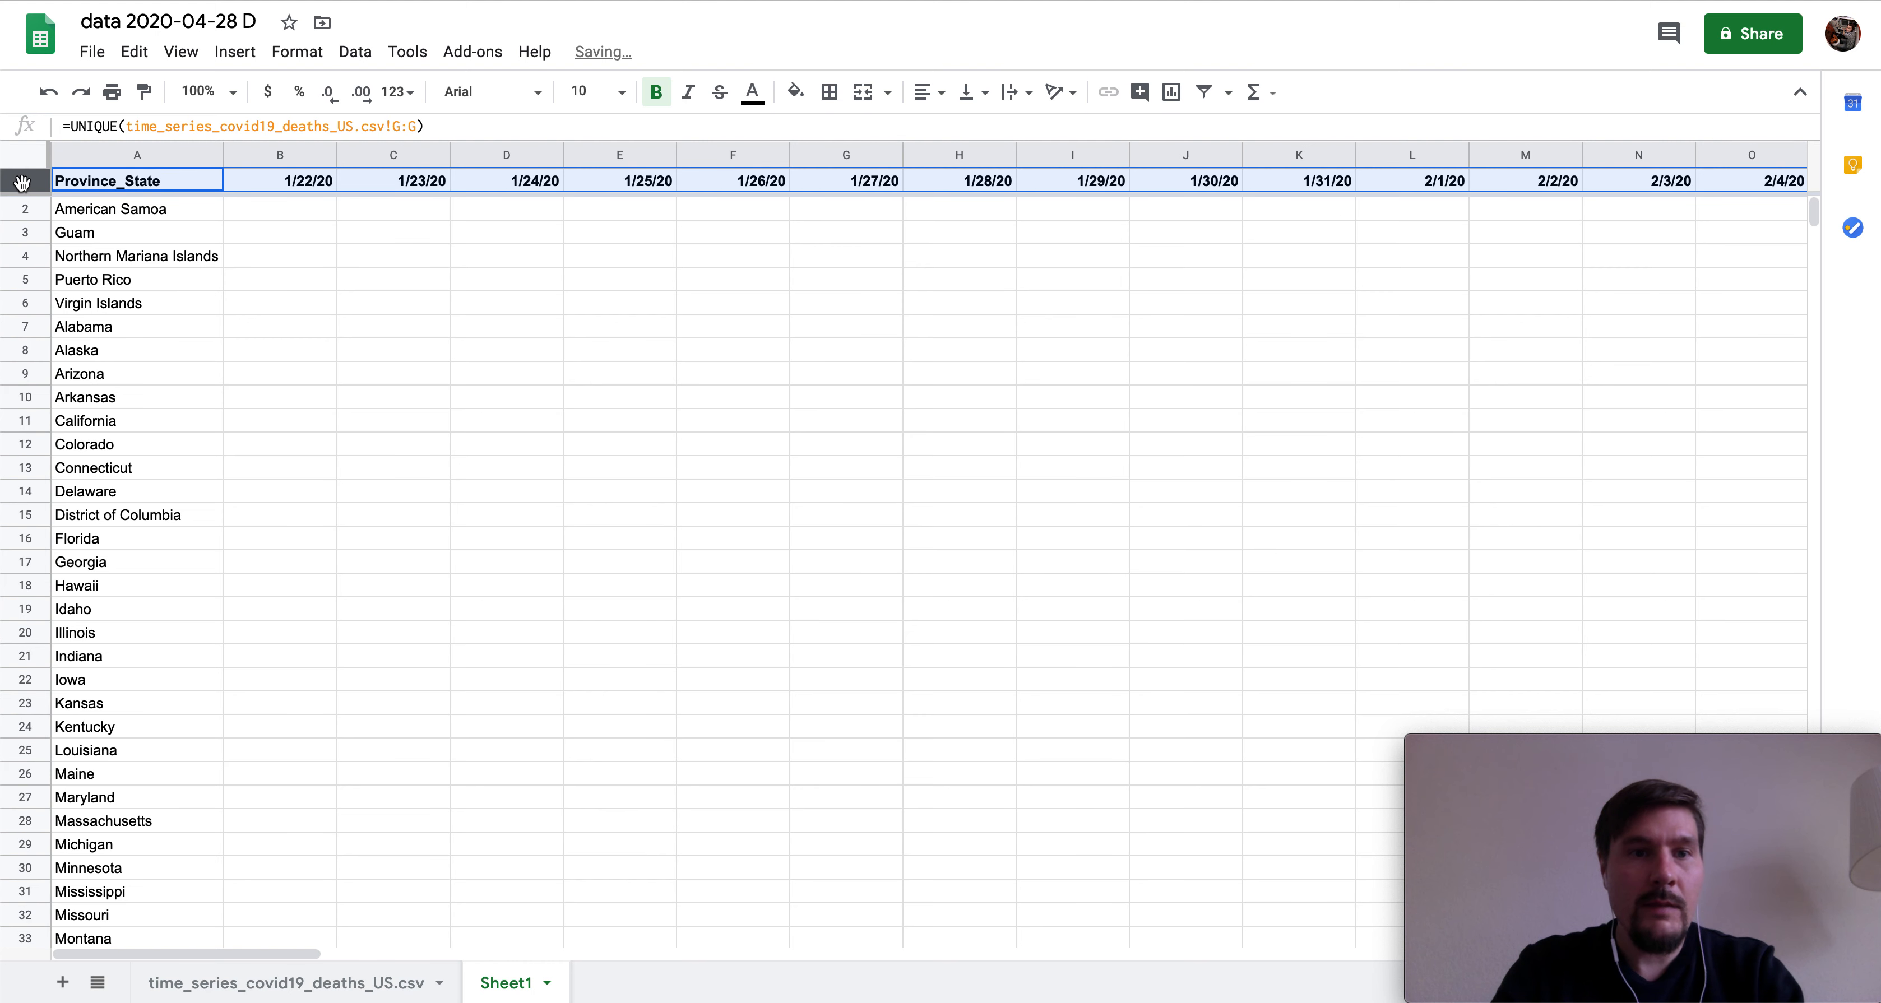
{"action": "left_click", "coordinate": [301, 209]}
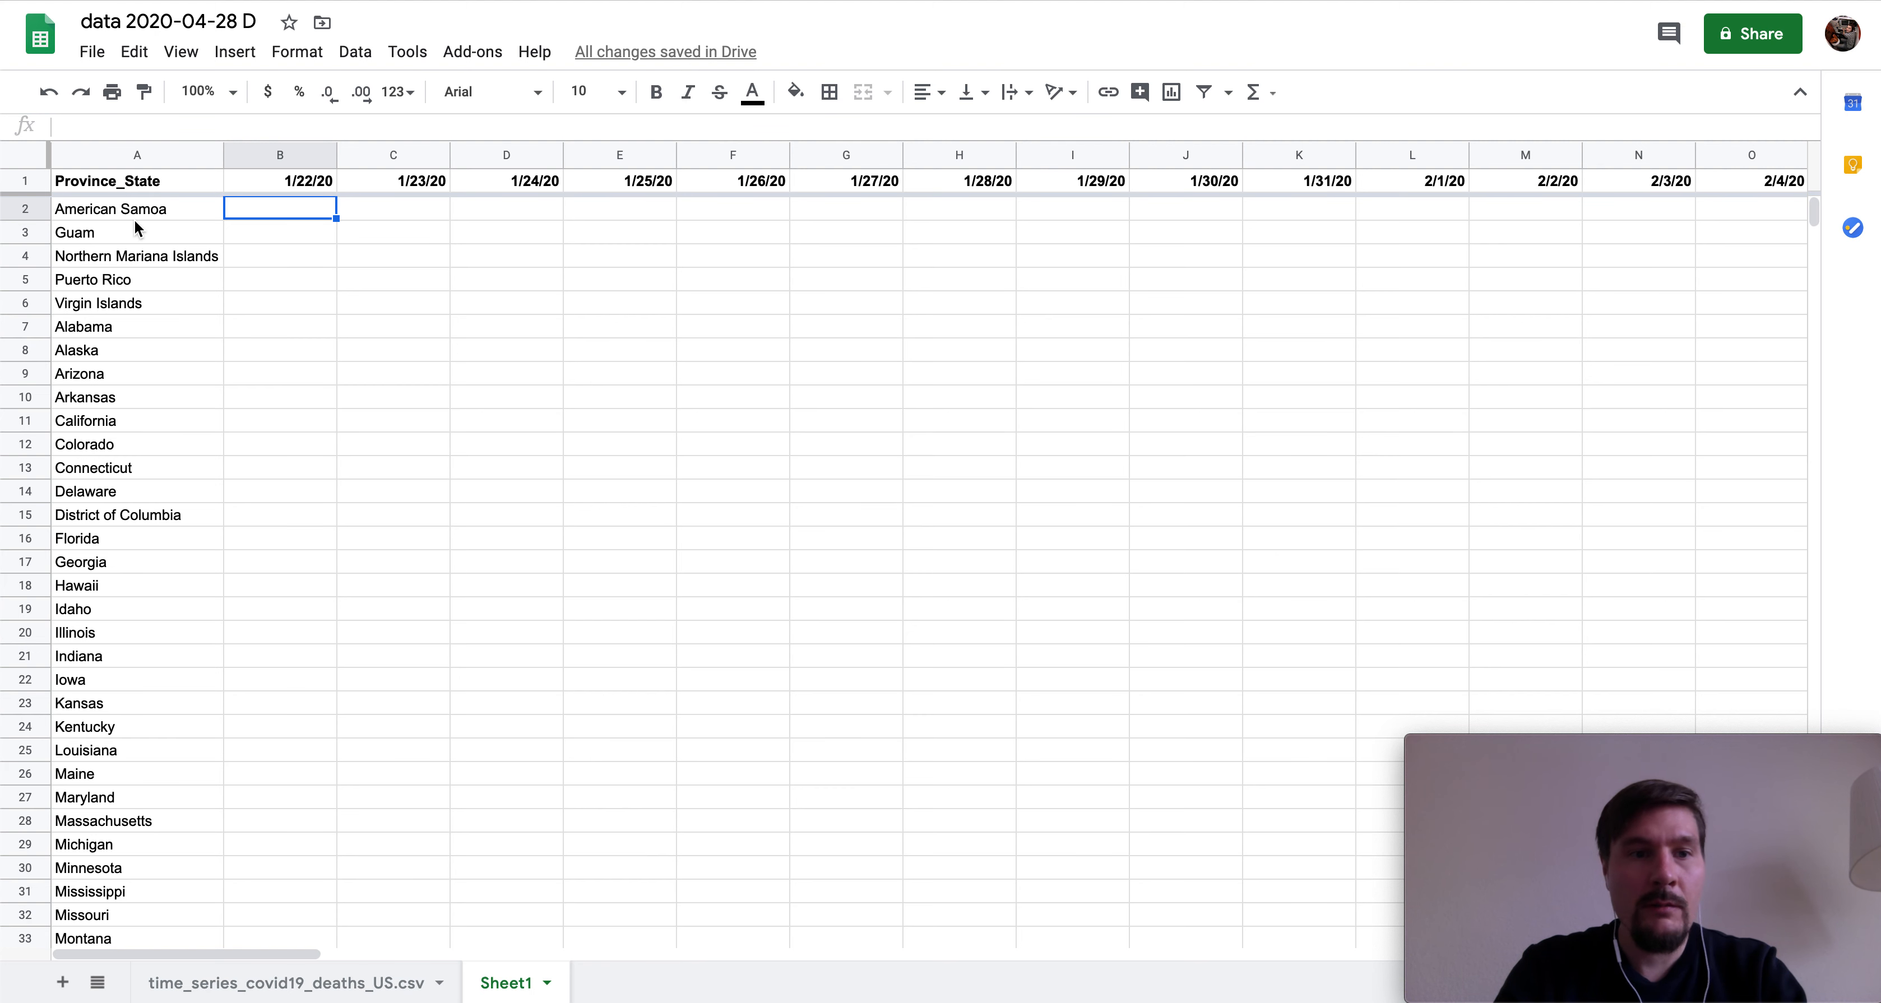
{"action": "left_click", "coordinate": [287, 420]}
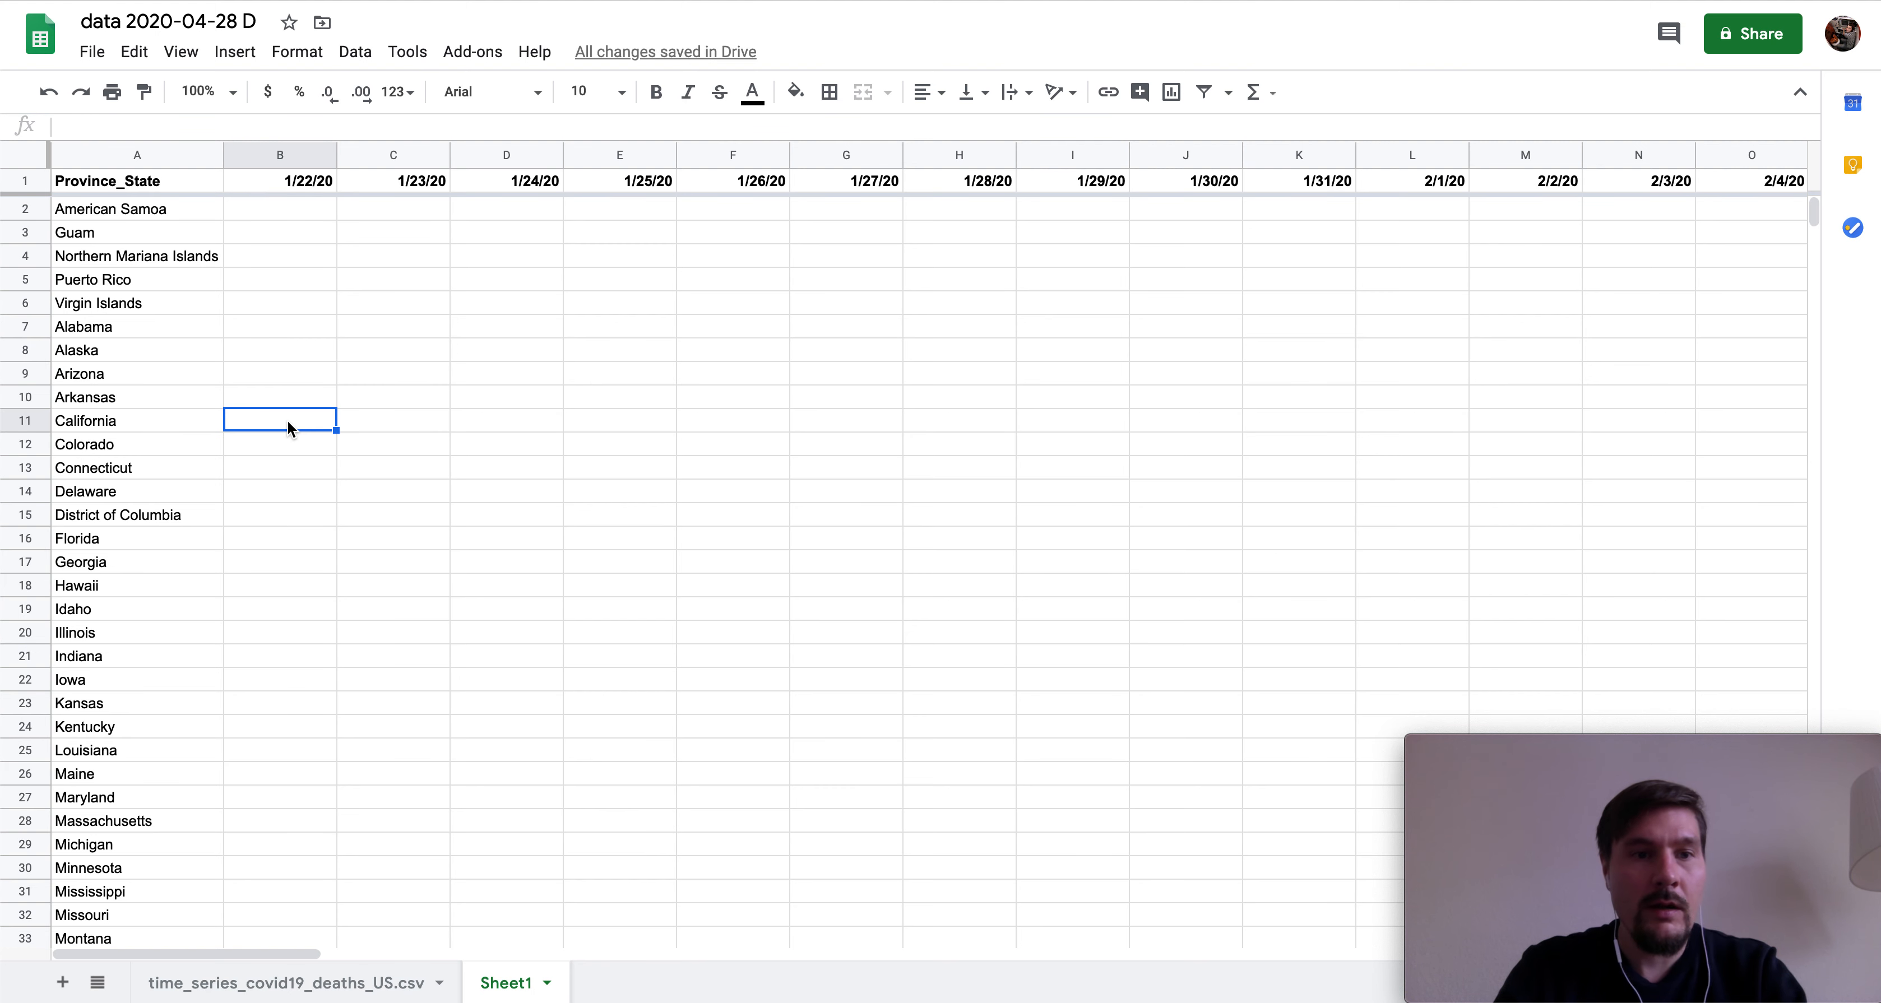
{"action": "left_click", "coordinate": [291, 708]}
{"action": "left_click", "coordinate": [287, 729]}
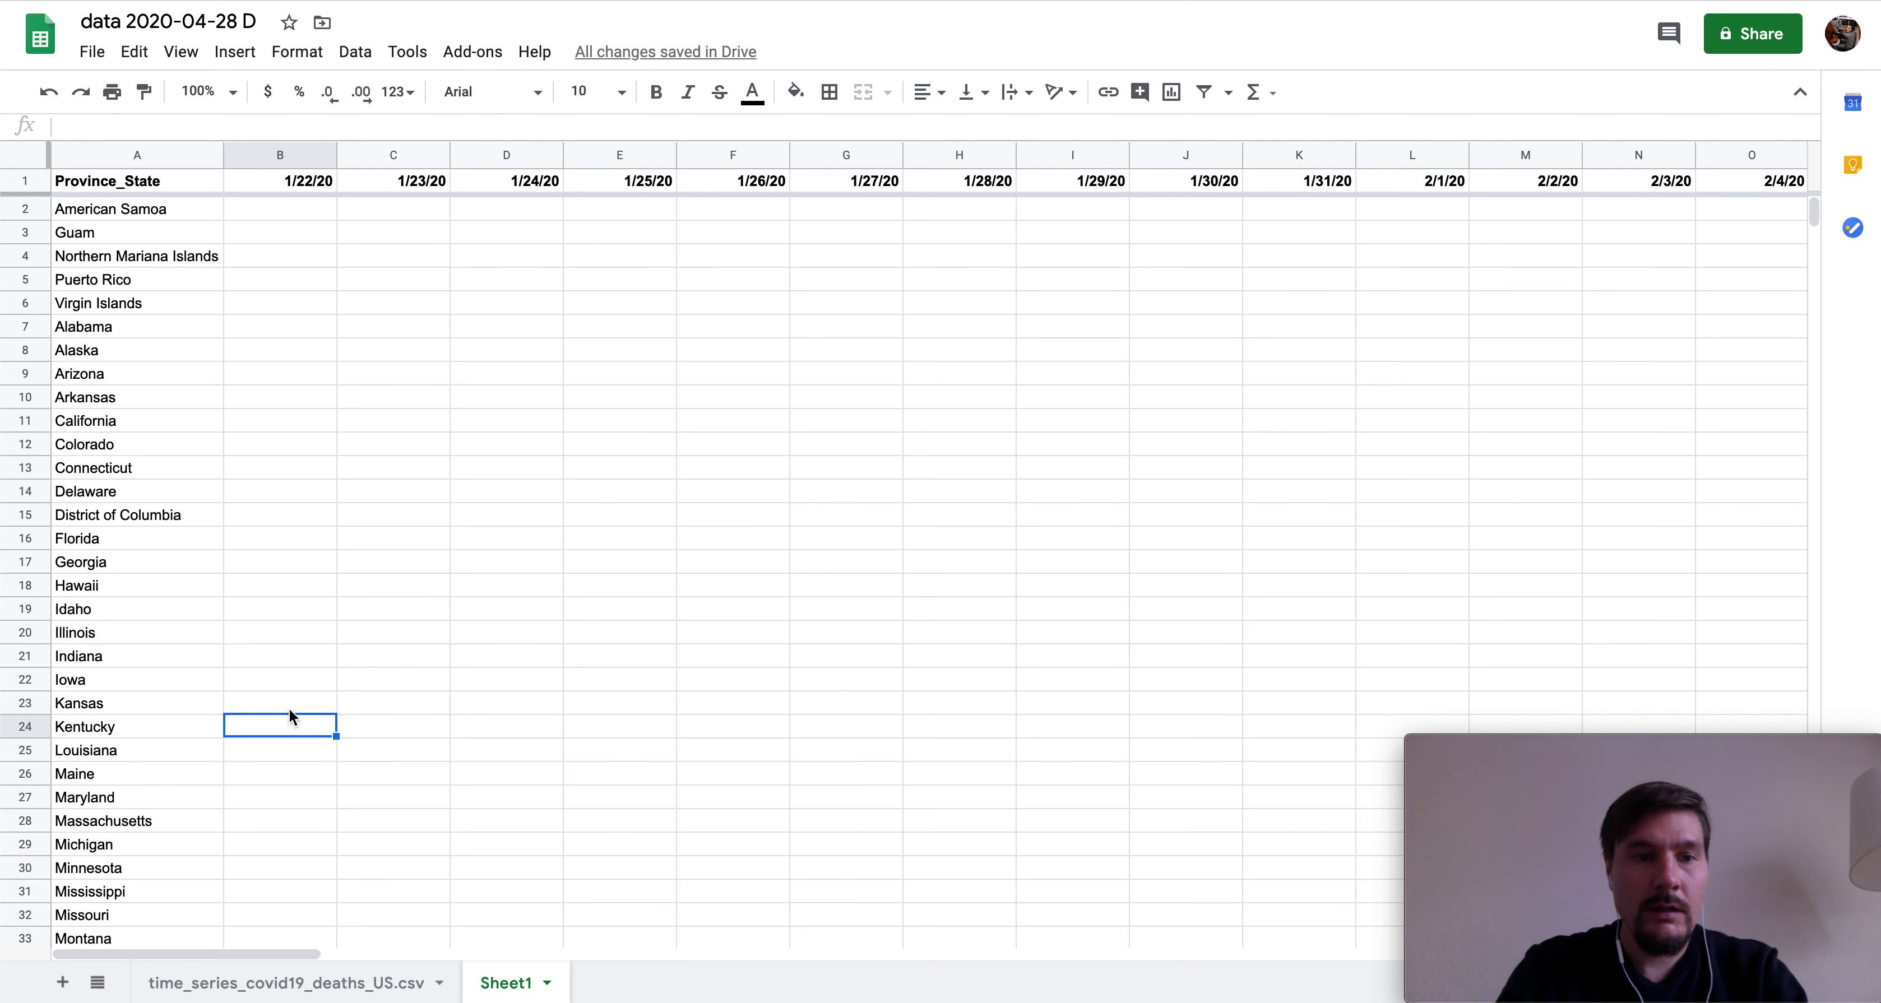
{"action": "left_click", "coordinate": [291, 704]}
{"action": "scroll", "coordinate": [283, 438], "scroll_direction": "right", "scroll_amount": 5}
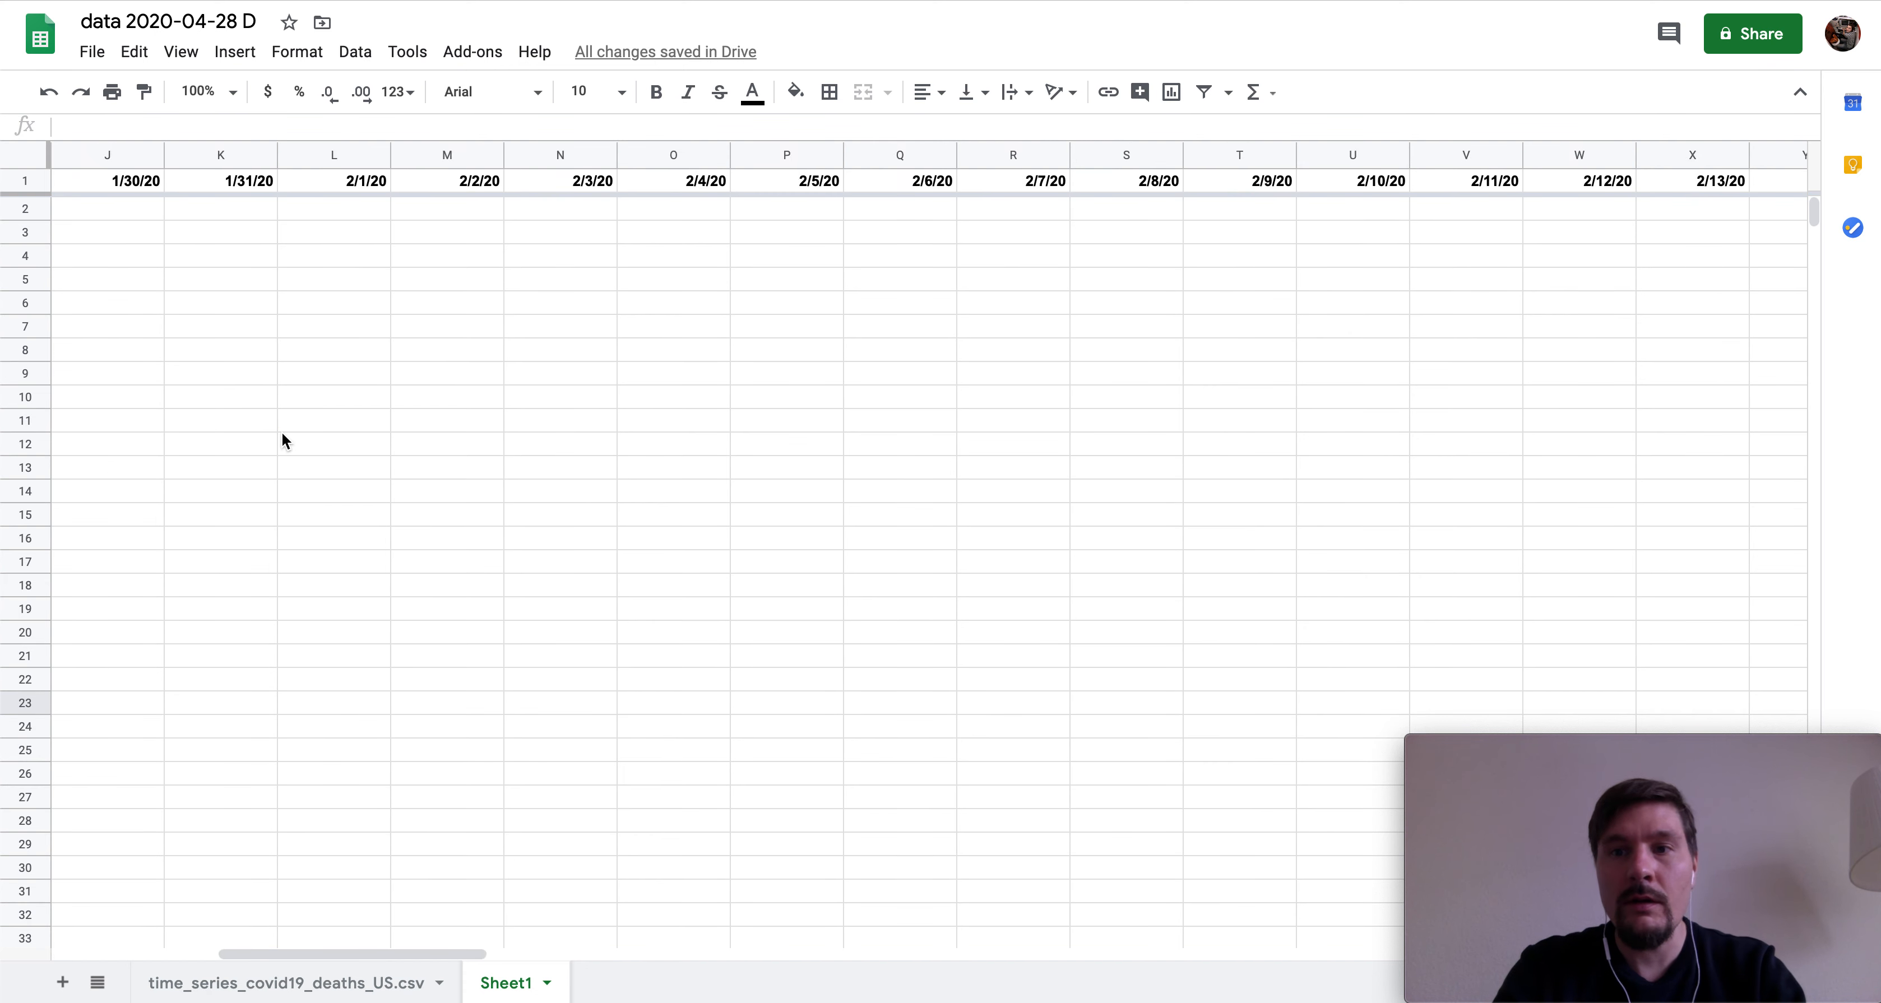
{"action": "scroll", "coordinate": [282, 432], "scroll_direction": "right", "scroll_amount": 20}
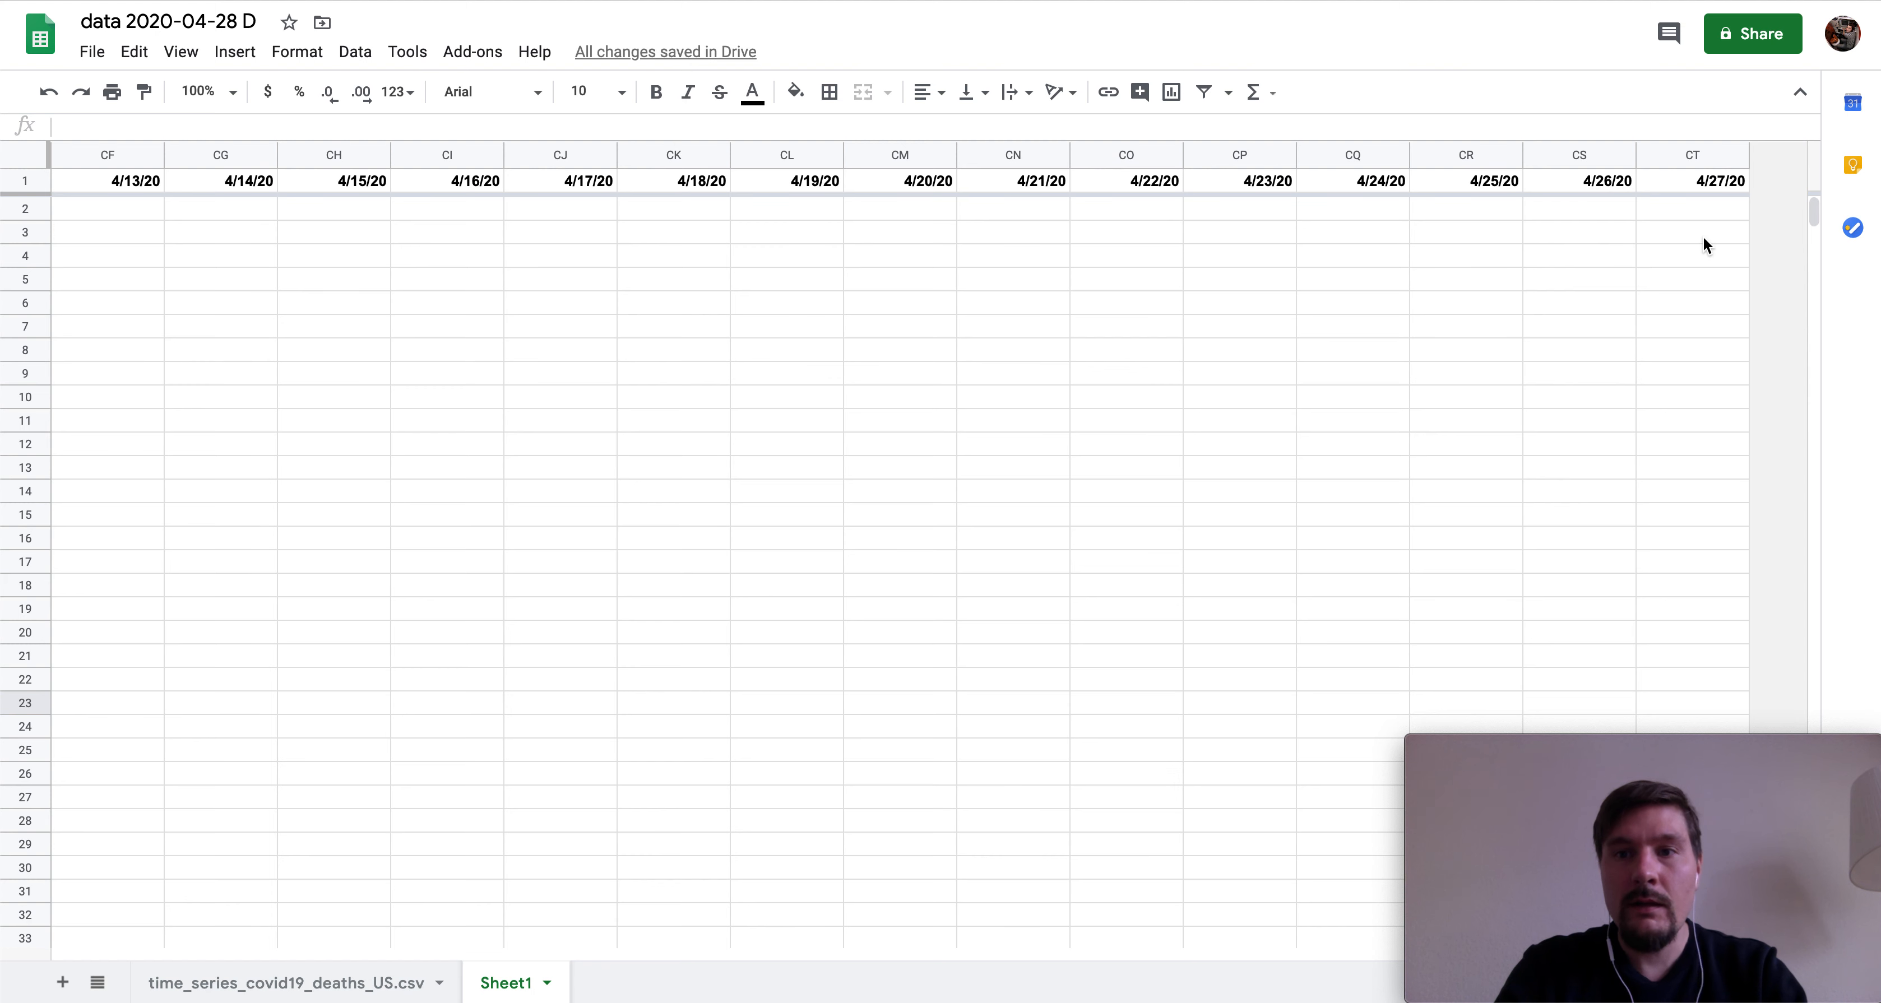
{"action": "left_click", "coordinate": [1709, 210]}
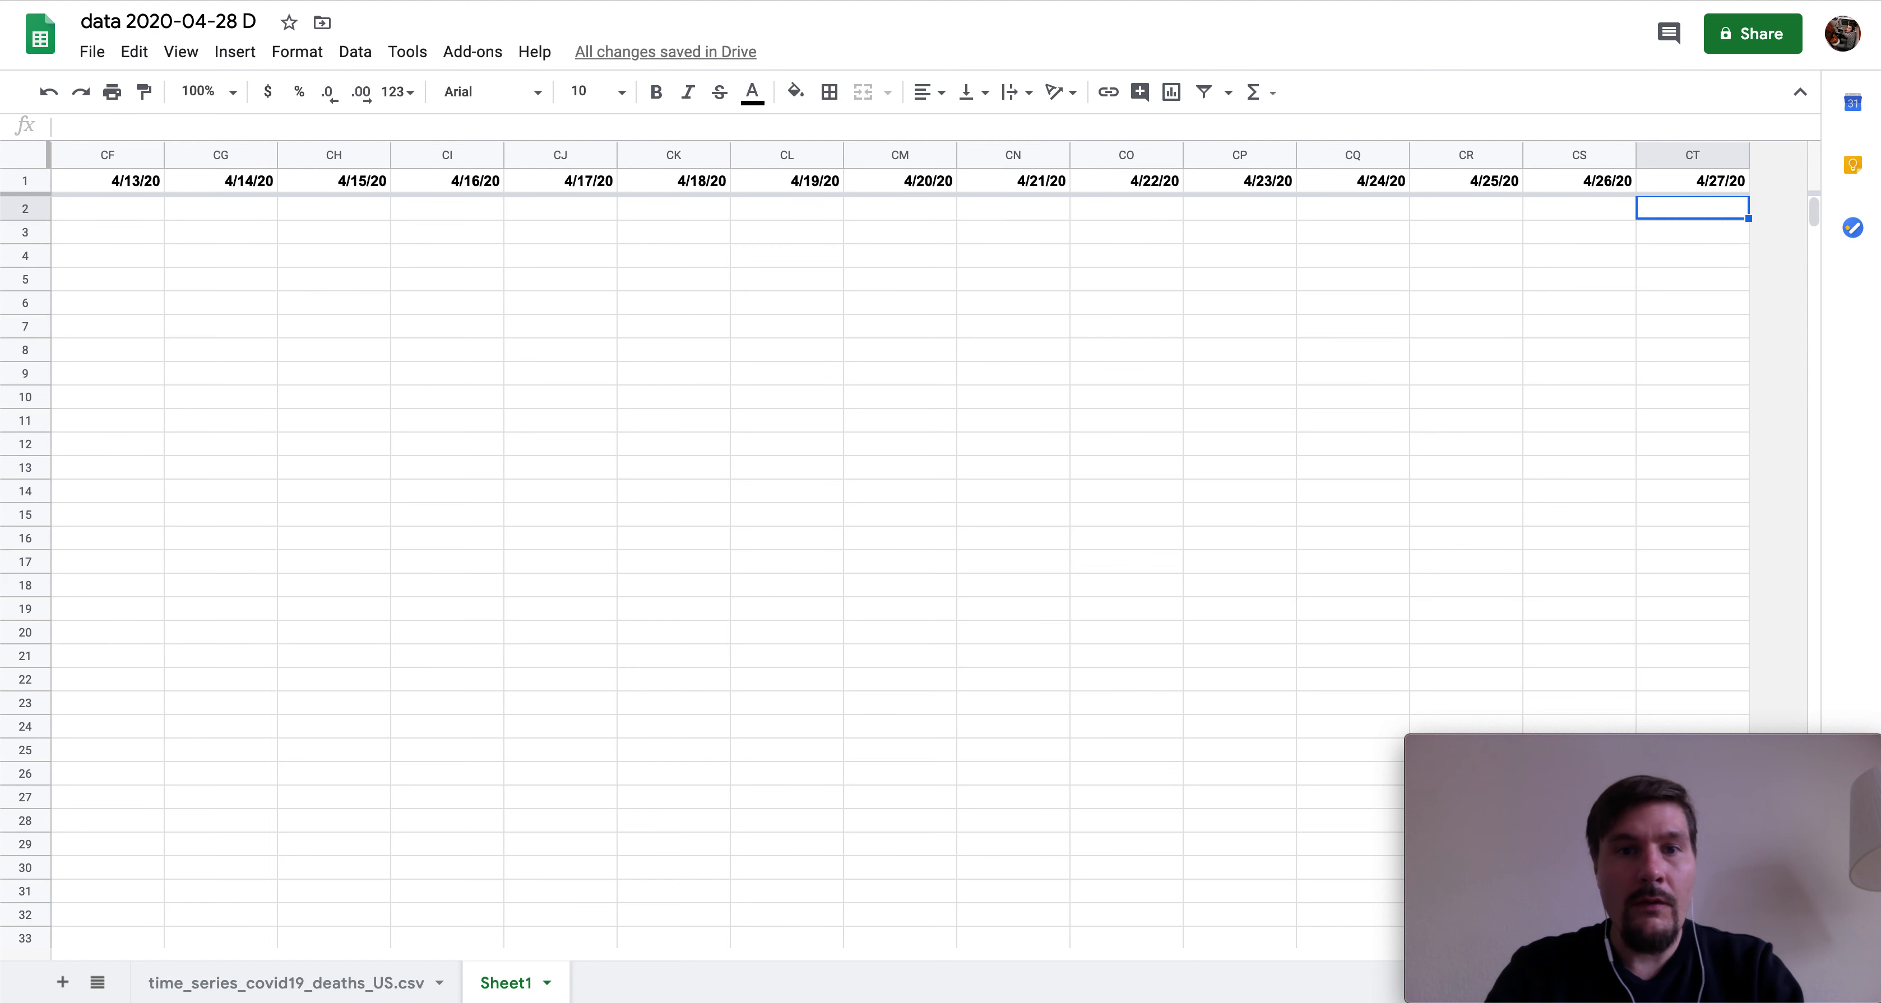
{"action": "key", "text": "Left"}
{"action": "key", "text": "Left"}
{"action": "key", "text": "Left"}
{"action": "key", "text": "Left"}
{"action": "key", "text": "Left"}
{"action": "key", "text": "Left"}
{"action": "key", "text": "Left"}
{"action": "key", "text": "Left"}
{"action": "key", "text": "Left"}
{"action": "key", "text": "Left"}
{"action": "key", "text": "Left"}
{"action": "key", "text": "Left"}
{"action": "key", "text": "Left"}
{"action": "key", "text": "Left"}
{"action": "key", "text": "Left"}
{"action": "key", "text": "Left"}
{"action": "key", "text": "Left"}
{"action": "key", "text": "Left"}
{"action": "key", "text": "Left"}
{"action": "key", "text": "Left"}
{"action": "key", "text": "Left"}
{"action": "key", "text": "Left"}
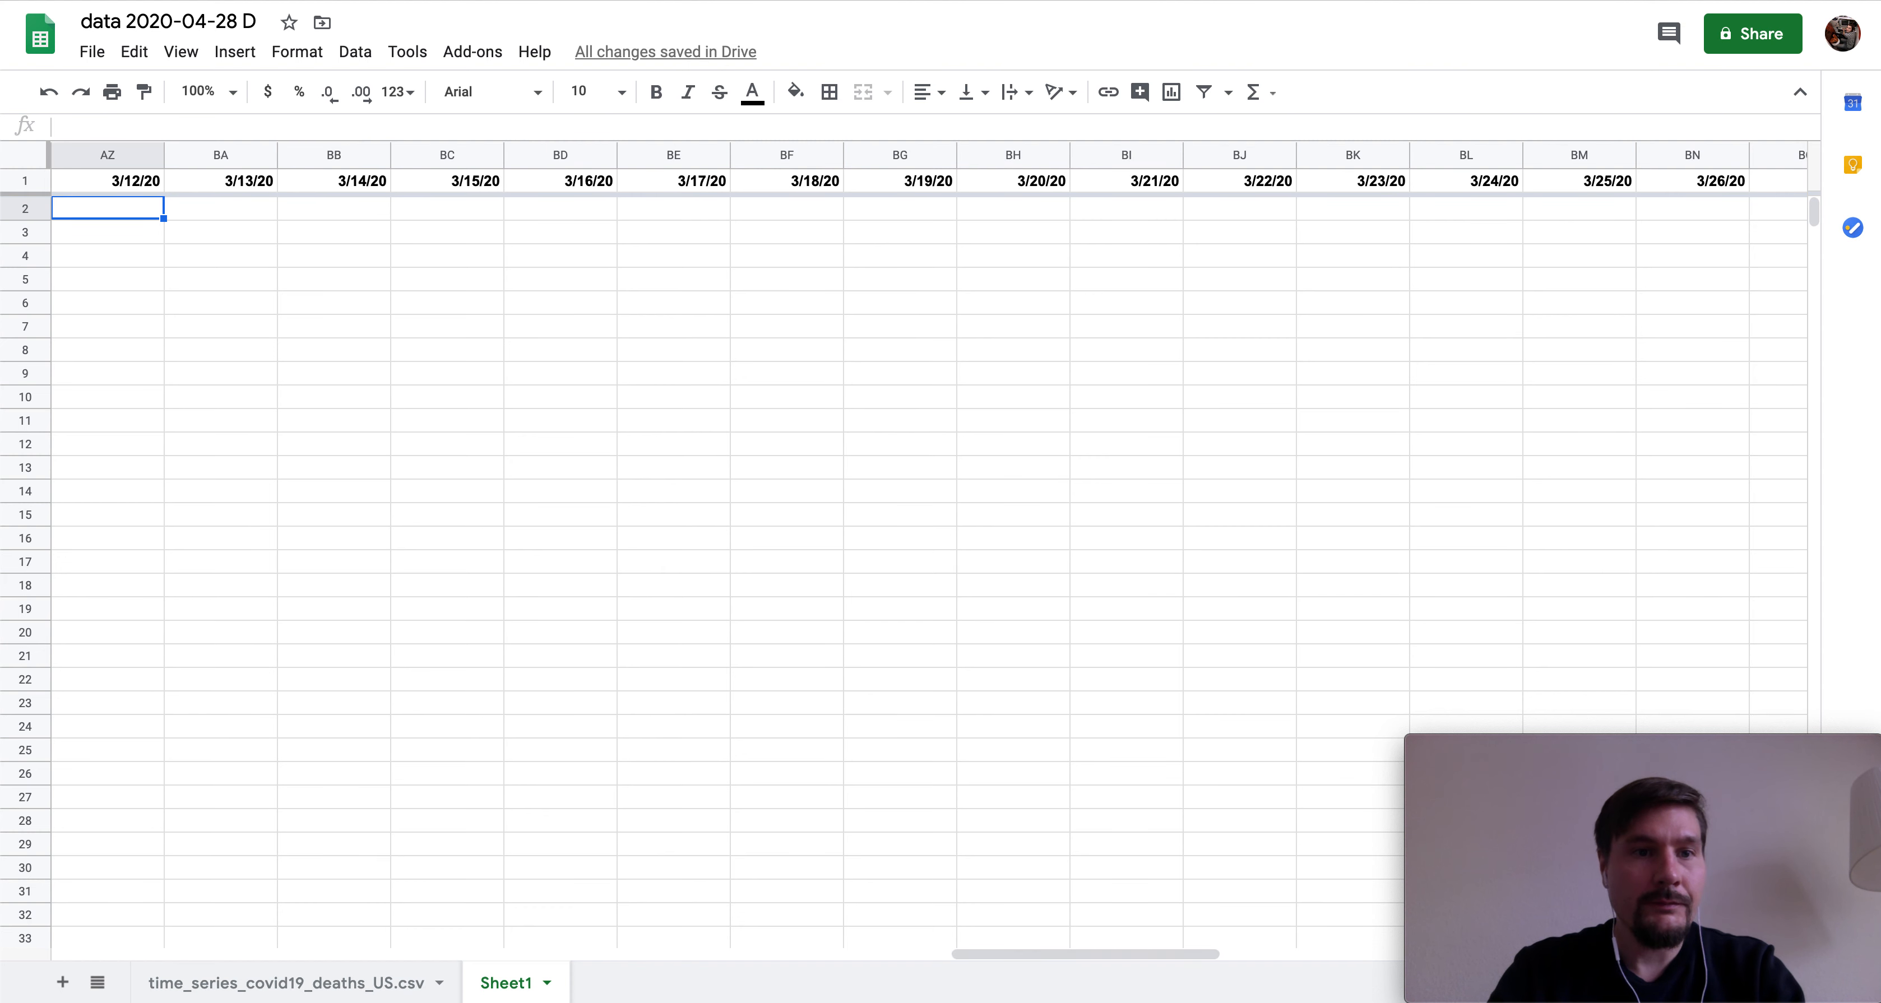
{"action": "key", "text": "Left"}
{"action": "key", "text": "Left"}
{"action": "key", "text": "Left"}
{"action": "key", "text": "Left"}
{"action": "key", "text": "Left"}
{"action": "key", "text": "Left"}
{"action": "key", "text": "Left"}
{"action": "key", "text": "Left"}
{"action": "key", "text": "Left"}
{"action": "key", "text": "Left"}
{"action": "key", "text": "Left"}
{"action": "key", "text": "Left"}
{"action": "key", "text": "Left"}
{"action": "key", "text": "Left"}
{"action": "key", "text": "Left"}
{"action": "key", "text": "Left"}
{"action": "key", "text": "Left"}
{"action": "key", "text": "Left"}
{"action": "key", "text": "Left"}
{"action": "key", "text": "Left"}
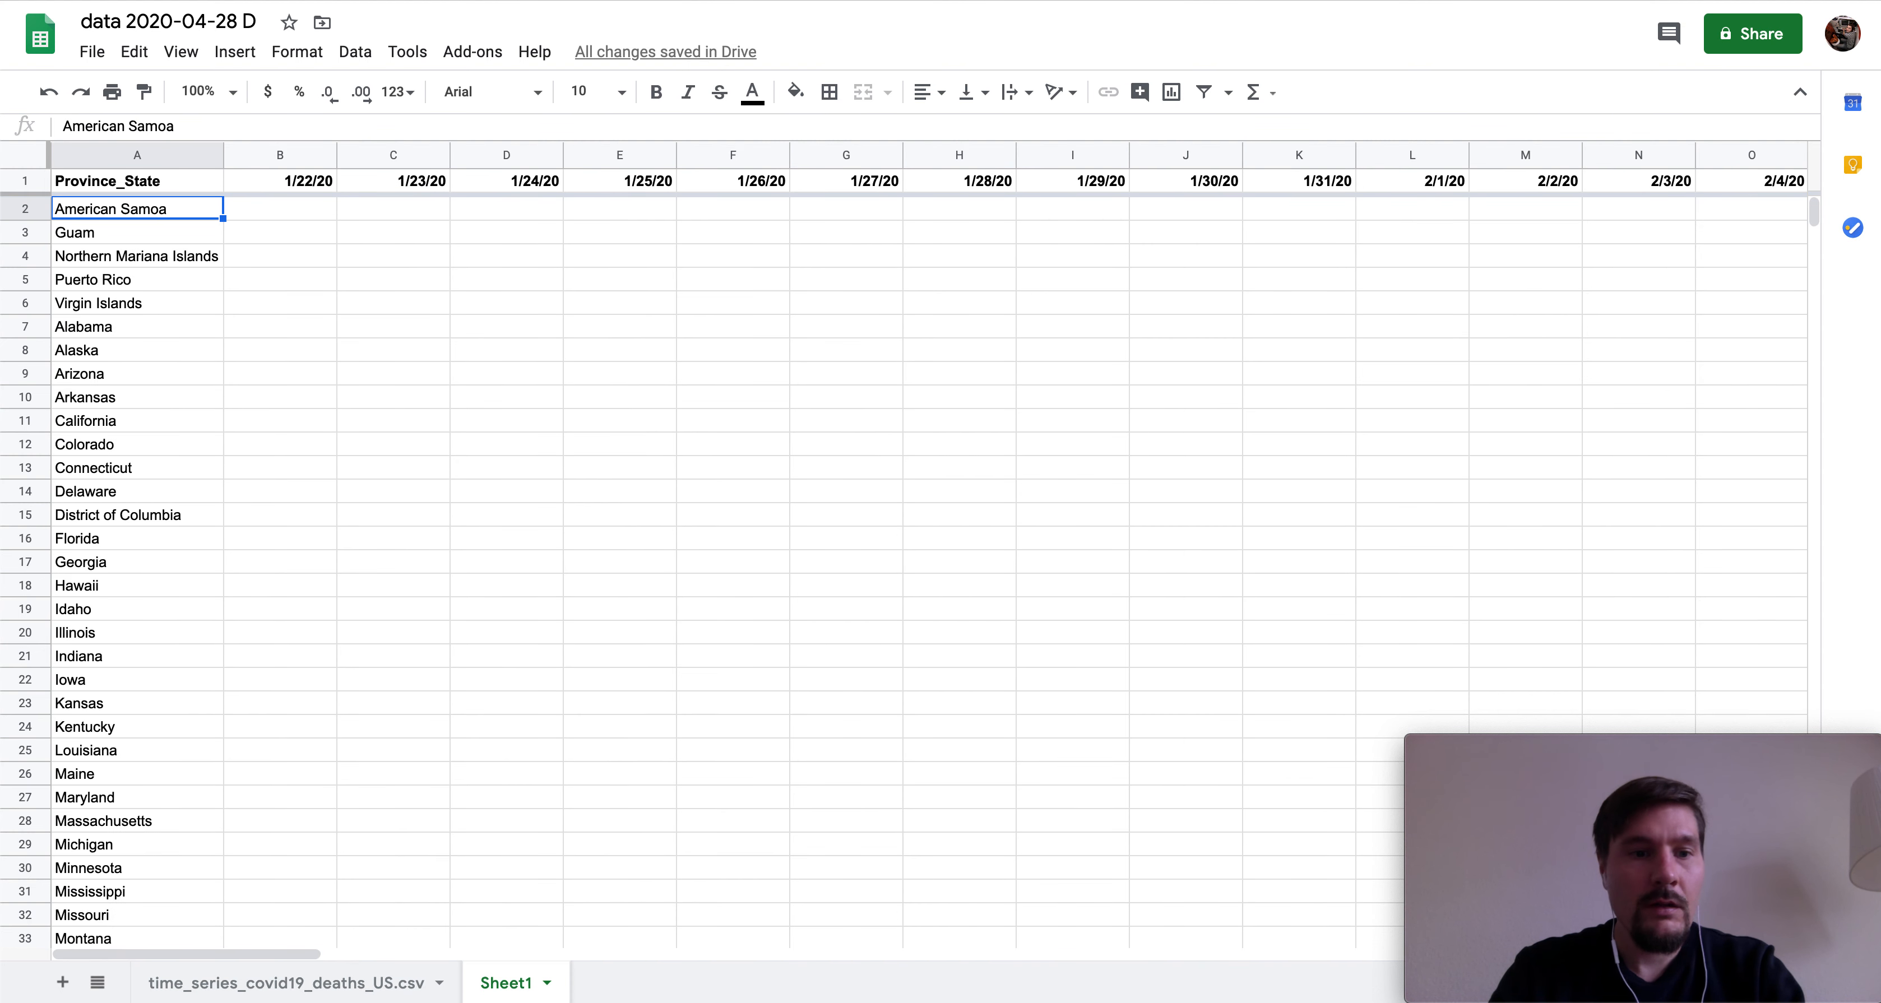
{"action": "key", "text": "Right"}
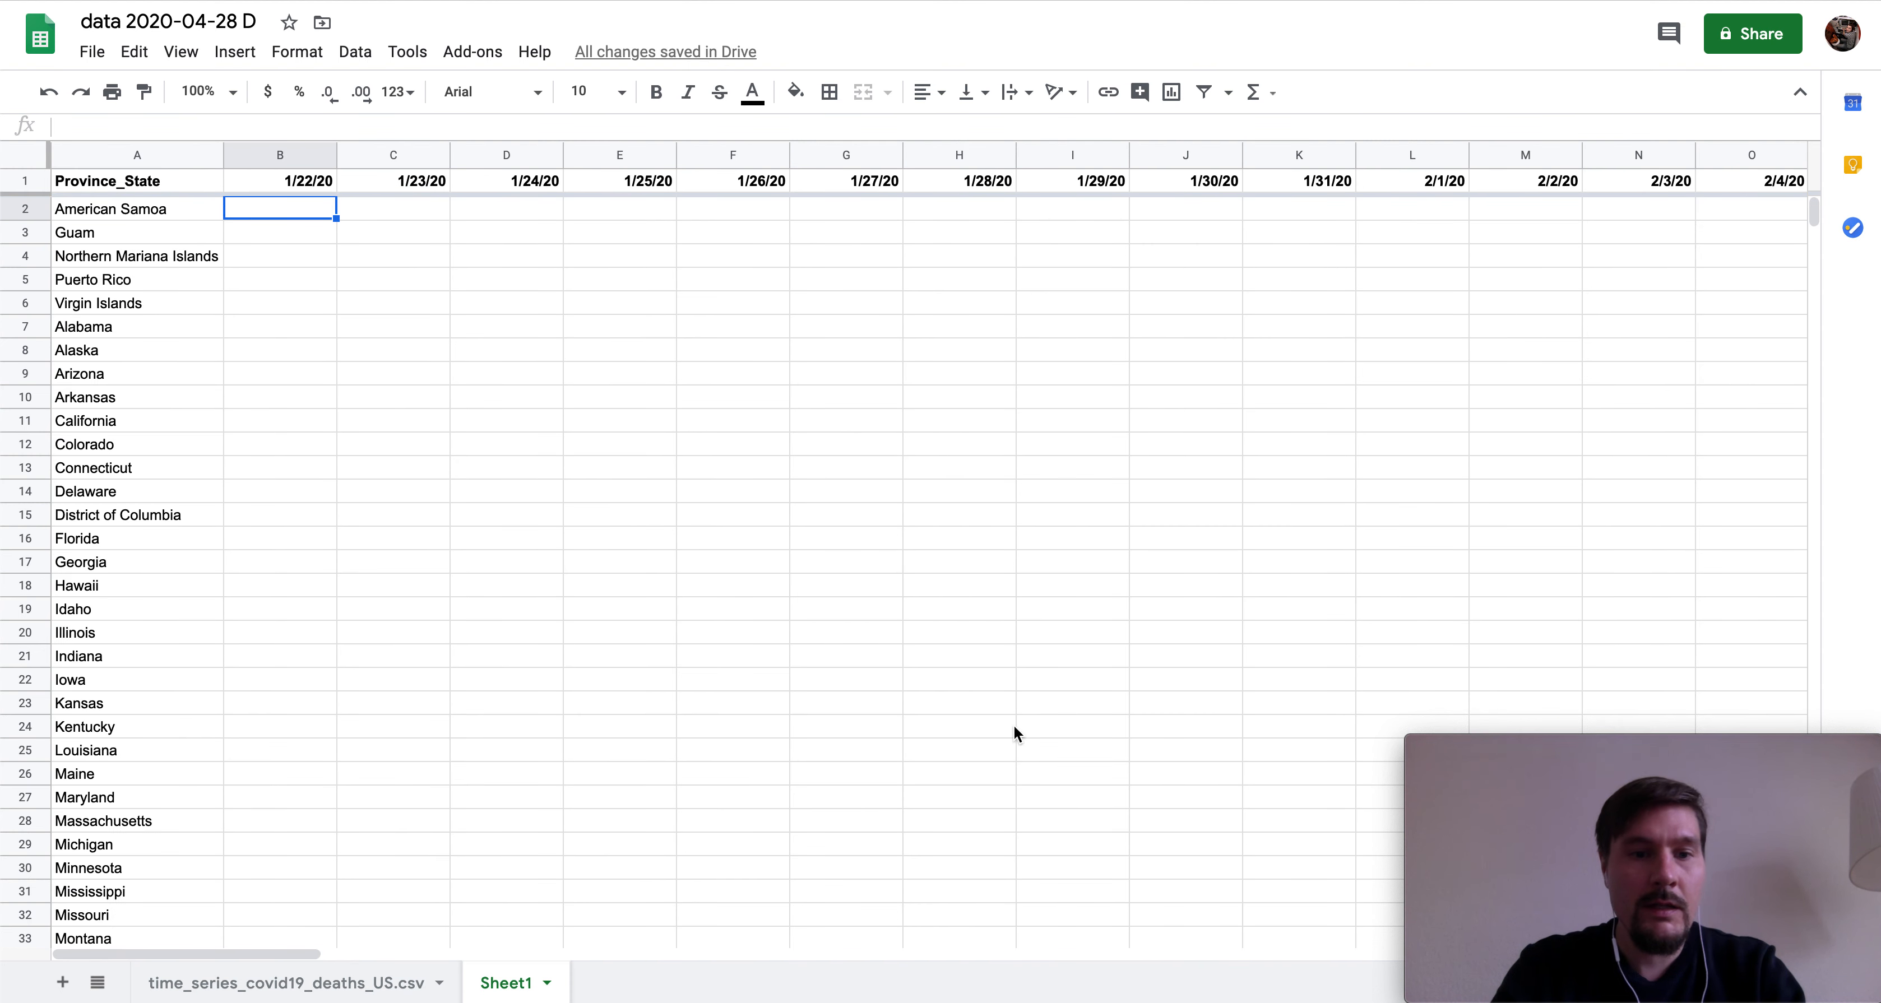
{"action": "left_click", "coordinate": [353, 982]}
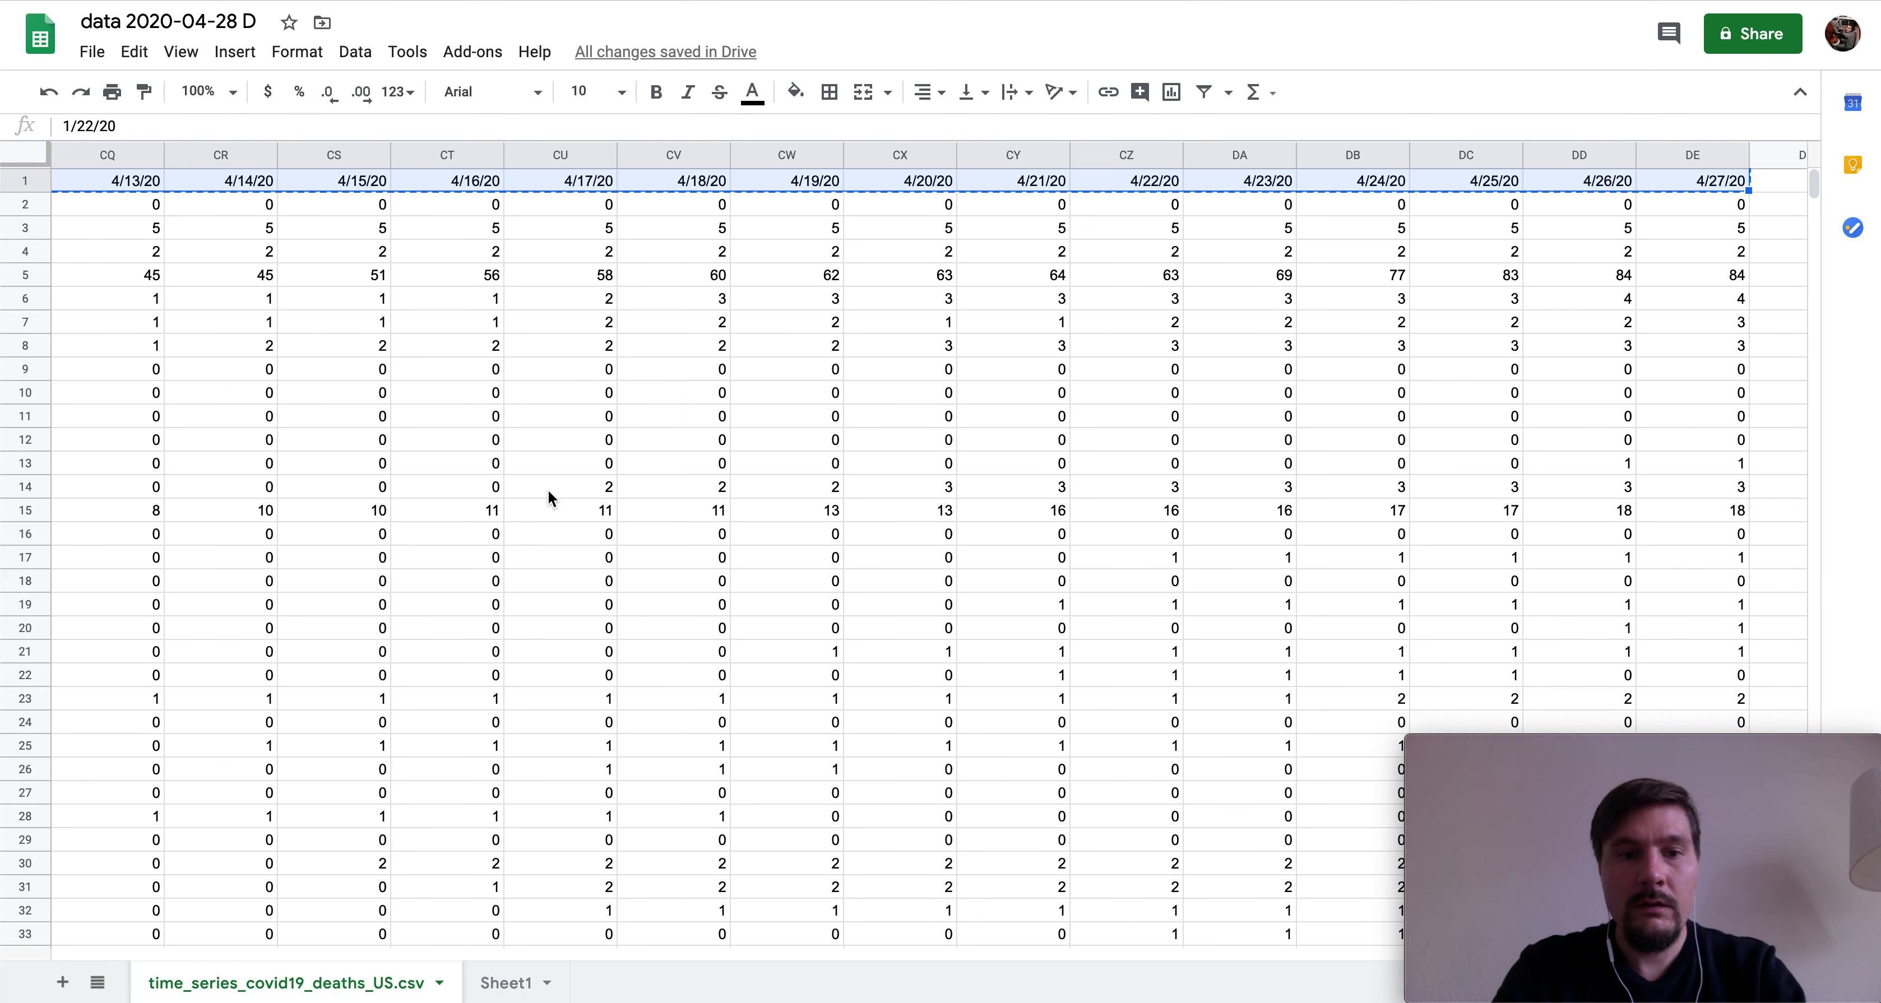
{"action": "scroll", "coordinate": [1070, 328], "scroll_direction": "left", "scroll_amount": 20}
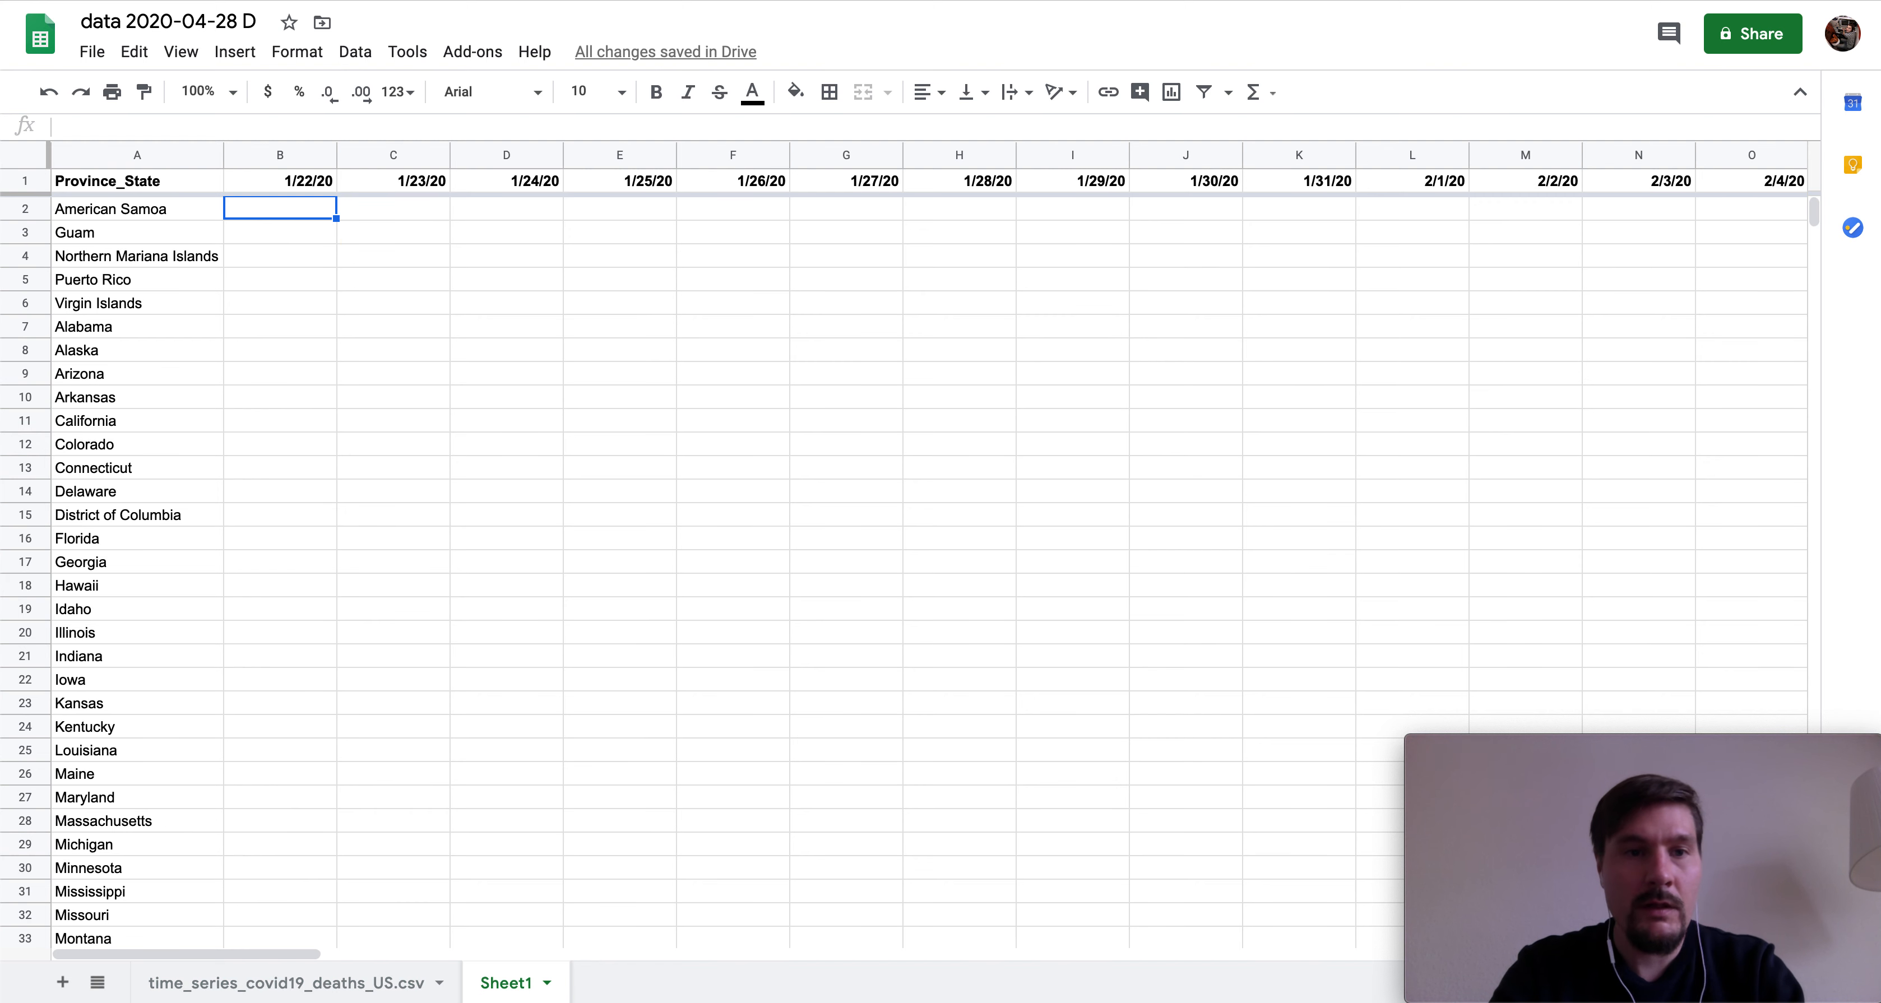
- Type =SUMIF( in B2, fixing the COUNTIF typos, and use the CSV sheet's column G:G as the range
{"action": "type", "text": "=COUN"}
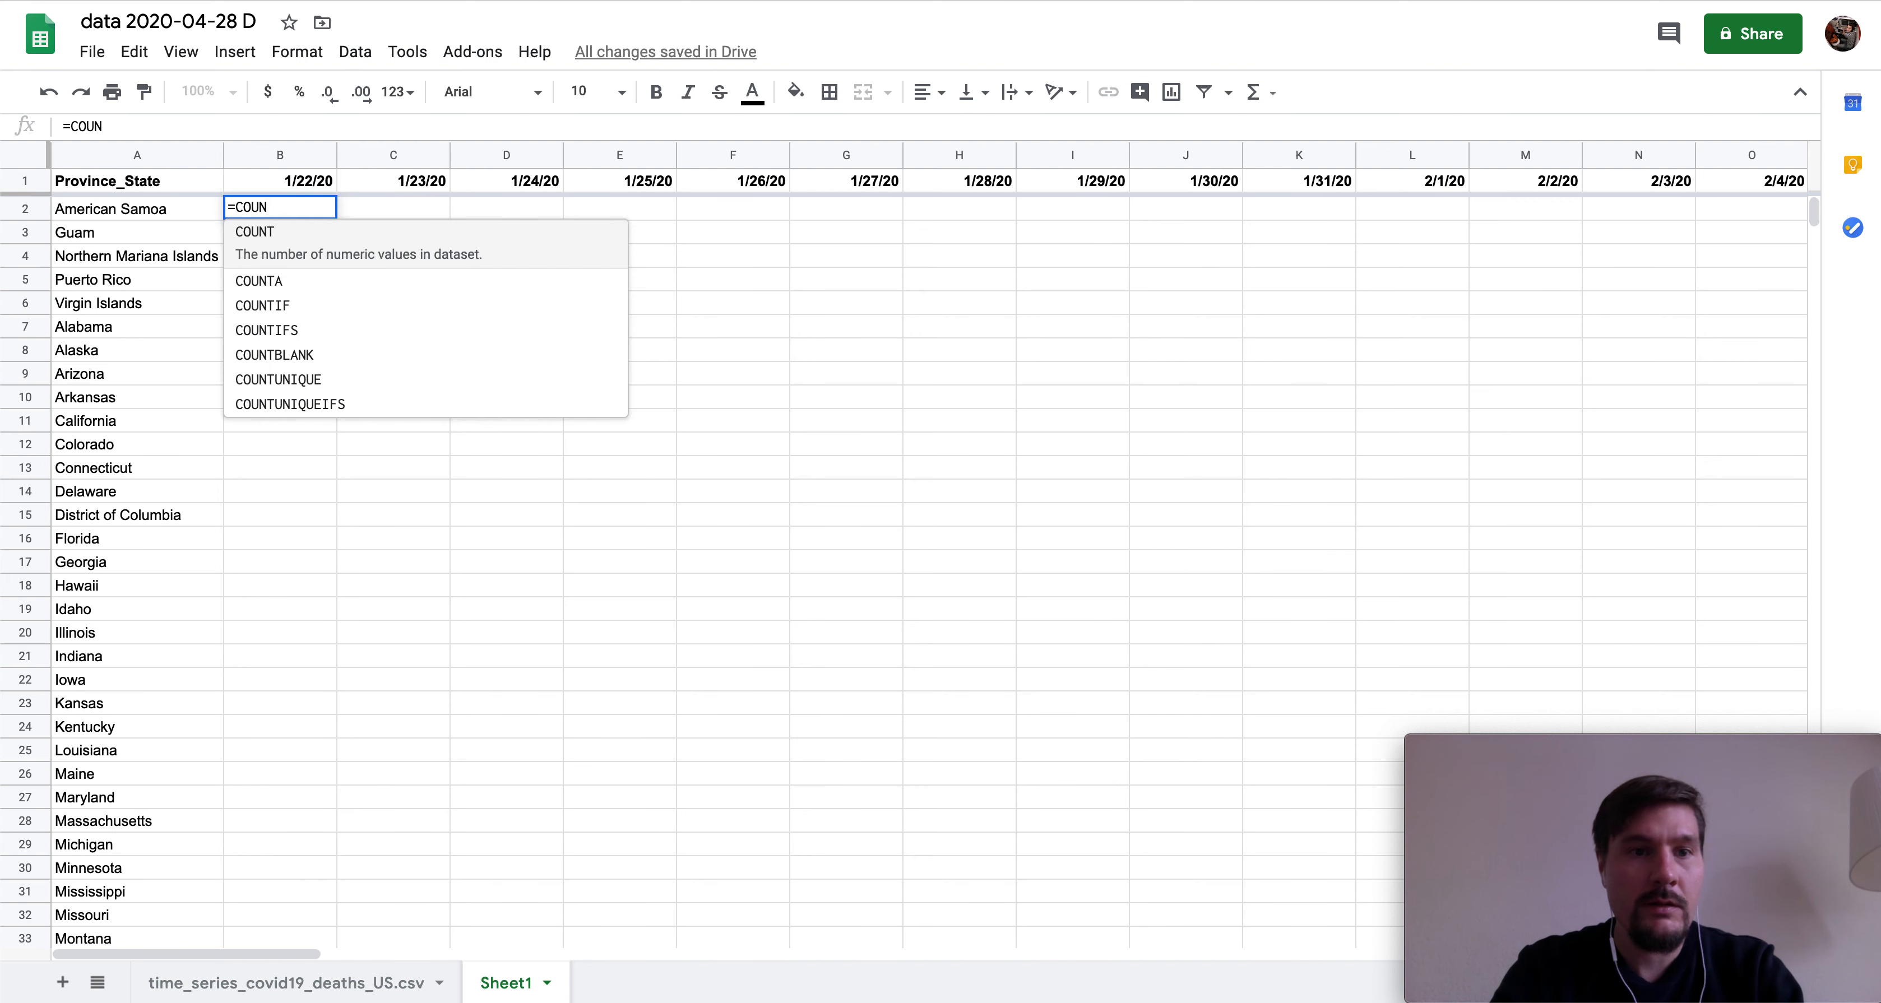
{"action": "type", "text": "F"}
{"action": "key", "text": "BackSpace"}
{"action": "type", "text": "TIFS"}
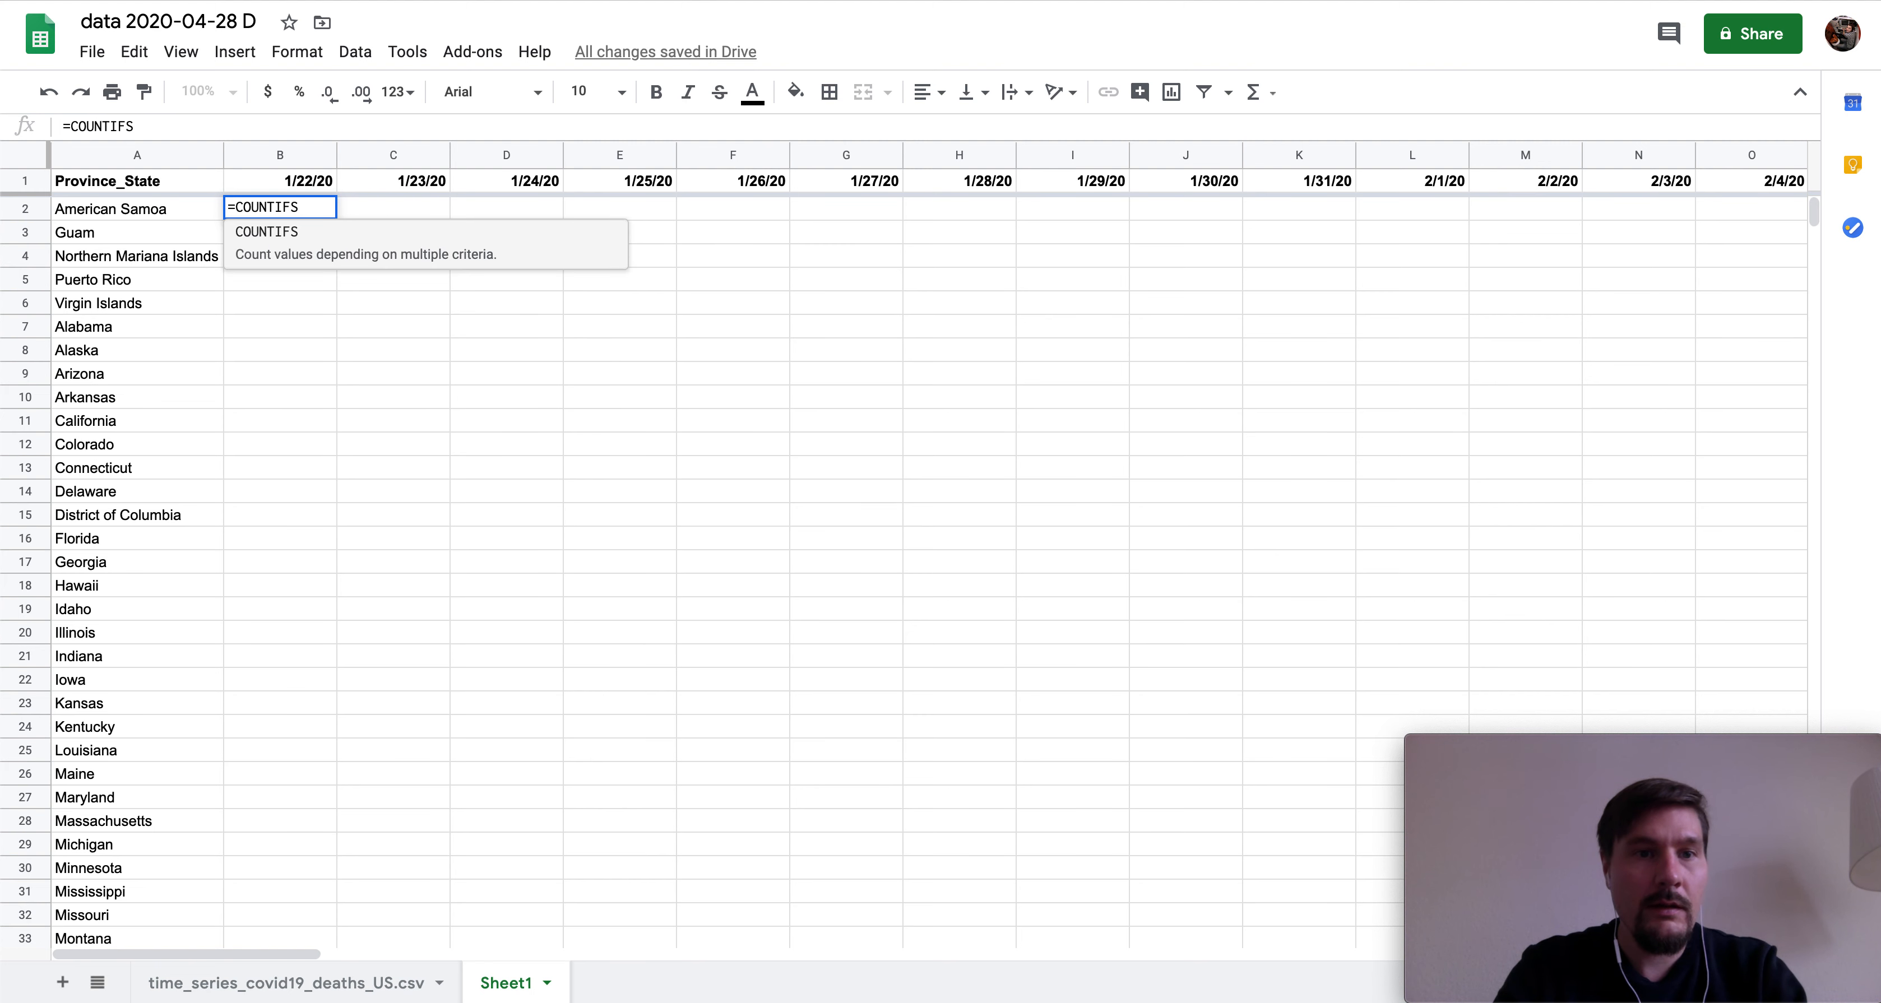
{"action": "key", "text": "BackSpace"}
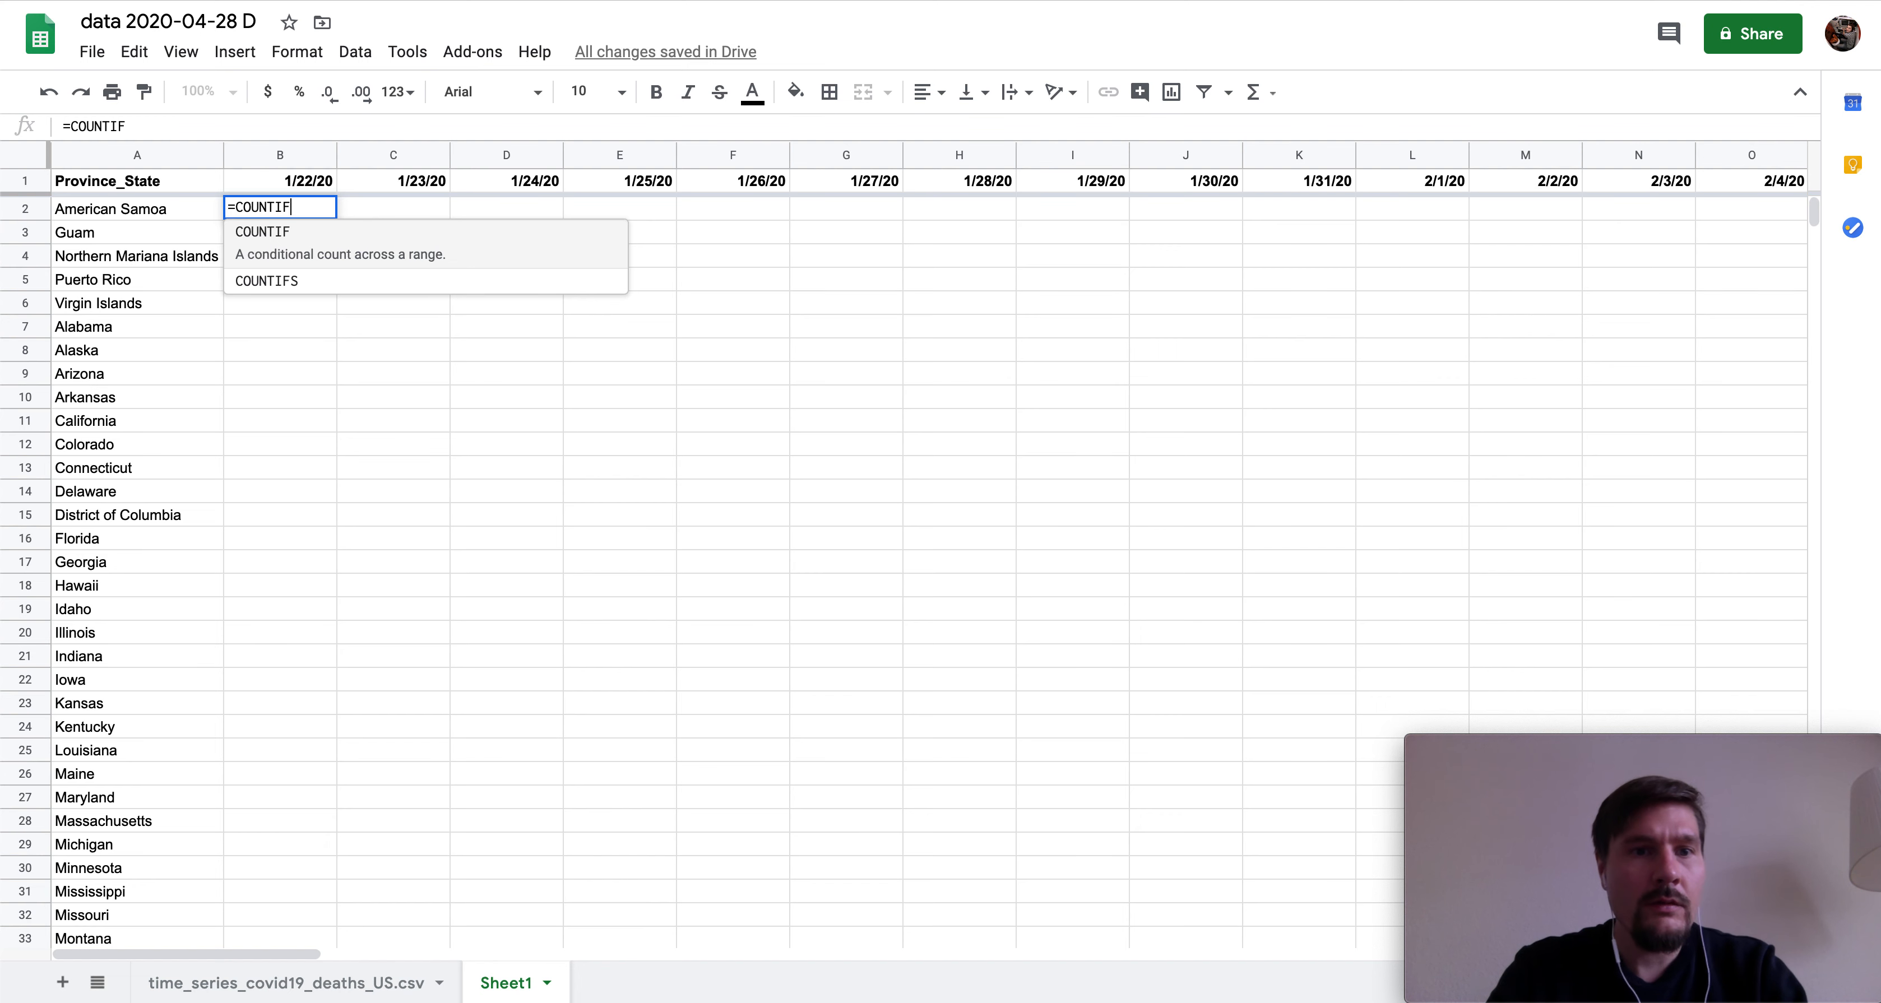
{"action": "type", "text": "("}
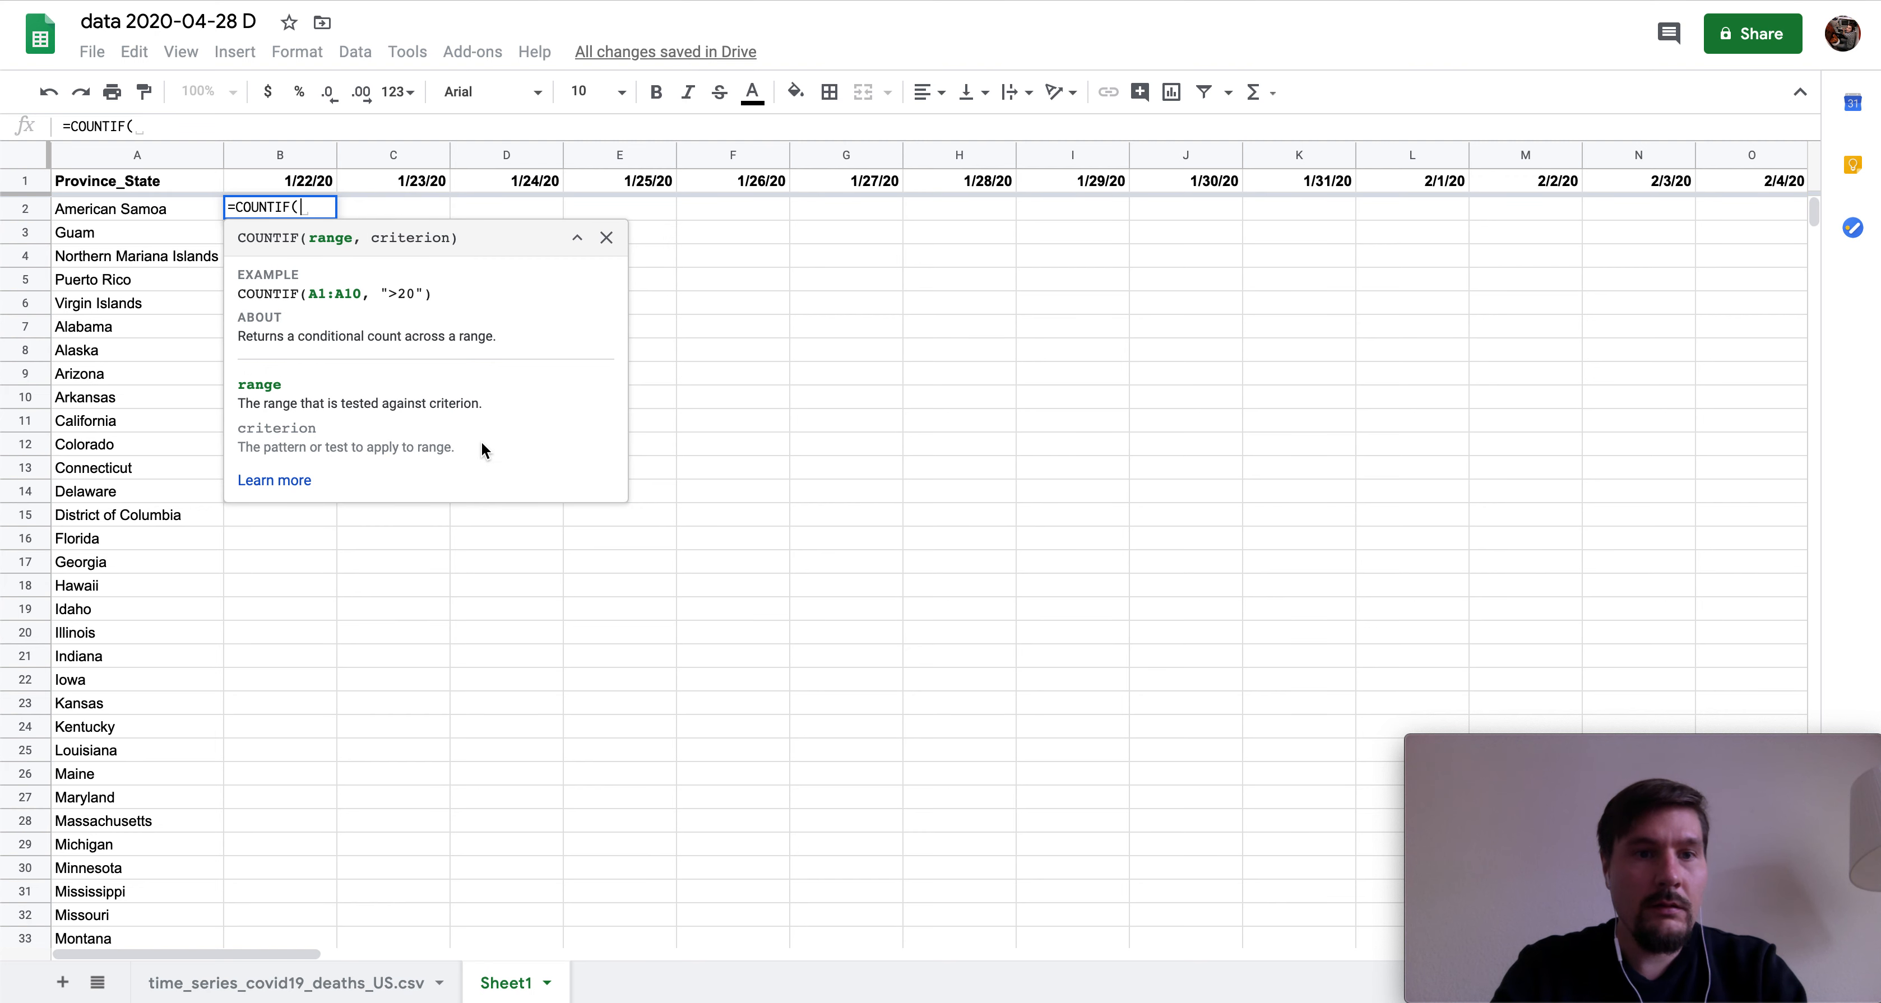
{"action": "key", "text": "BackSpace"}
{"action": "key", "text": "BackSpace"}
{"action": "key", "text": "BackSpace"}
{"action": "key", "text": "BackSpace"}
{"action": "key", "text": "BackSpace"}
{"action": "key", "text": "BackSpace"}
{"action": "key", "text": "BackSpace"}
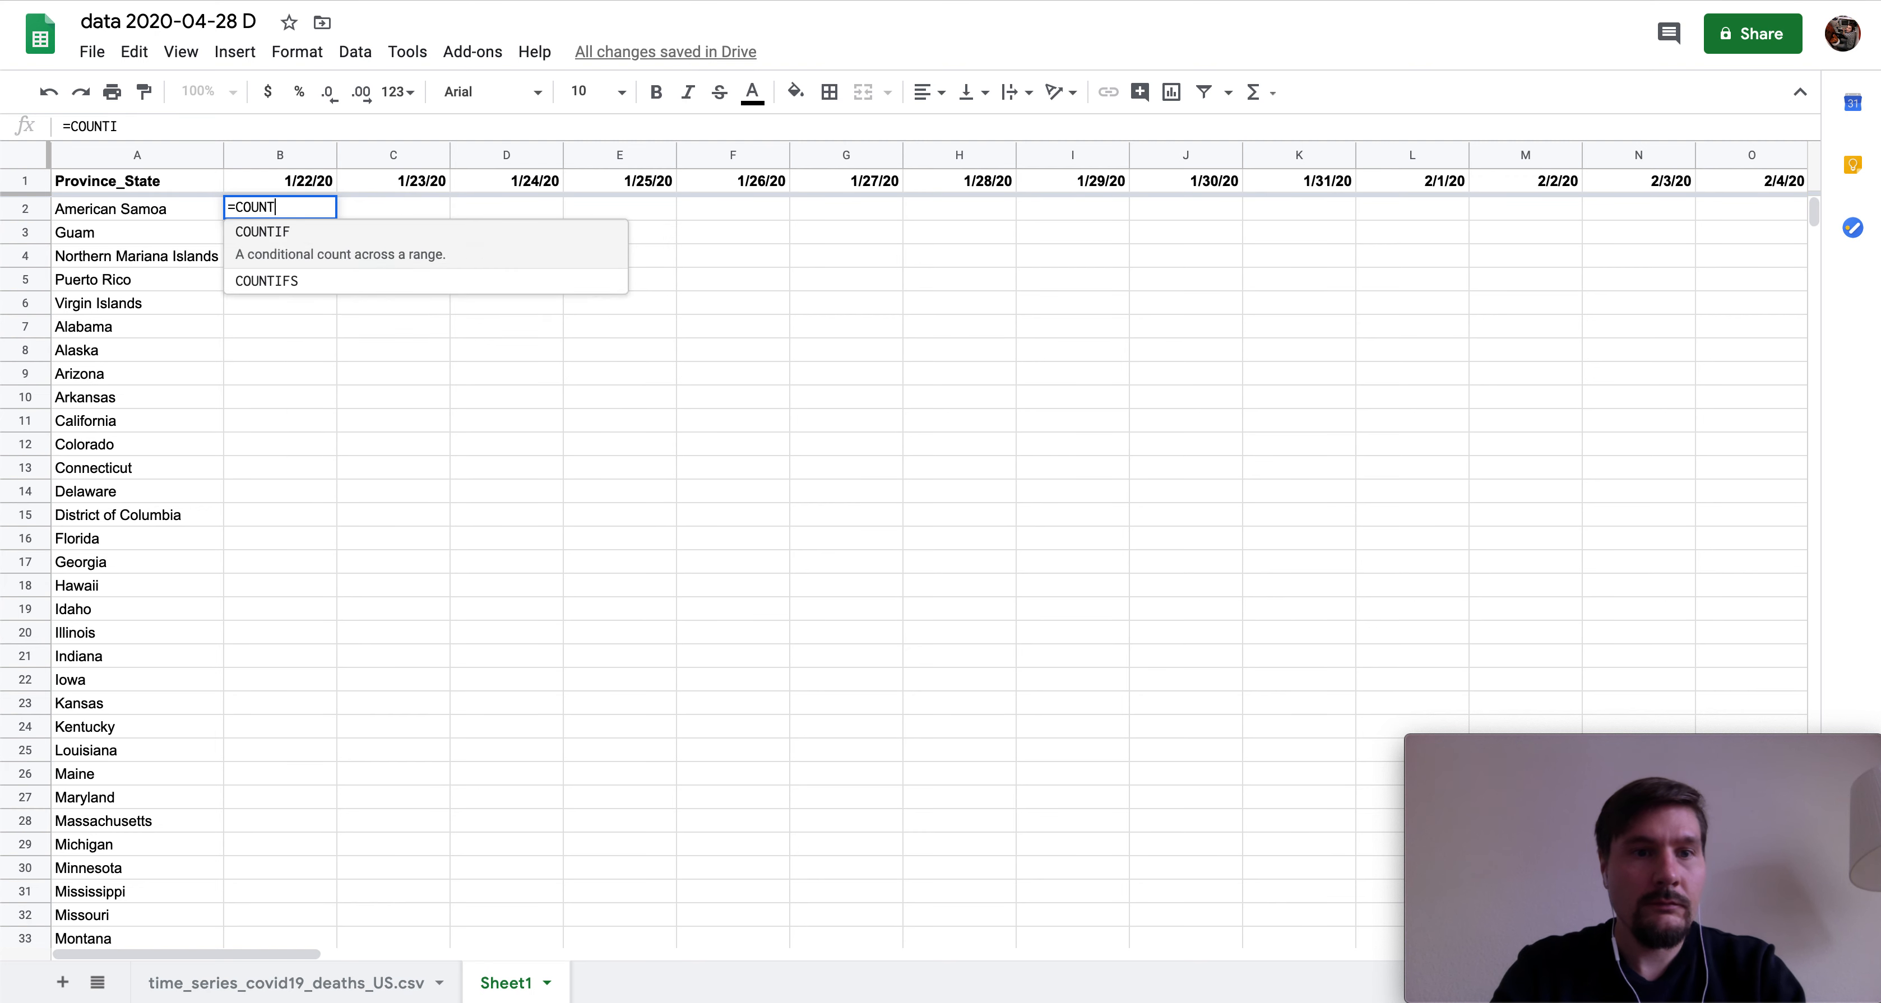
{"action": "key", "text": "BackSpace"}
{"action": "type", "text": "SUMS"}
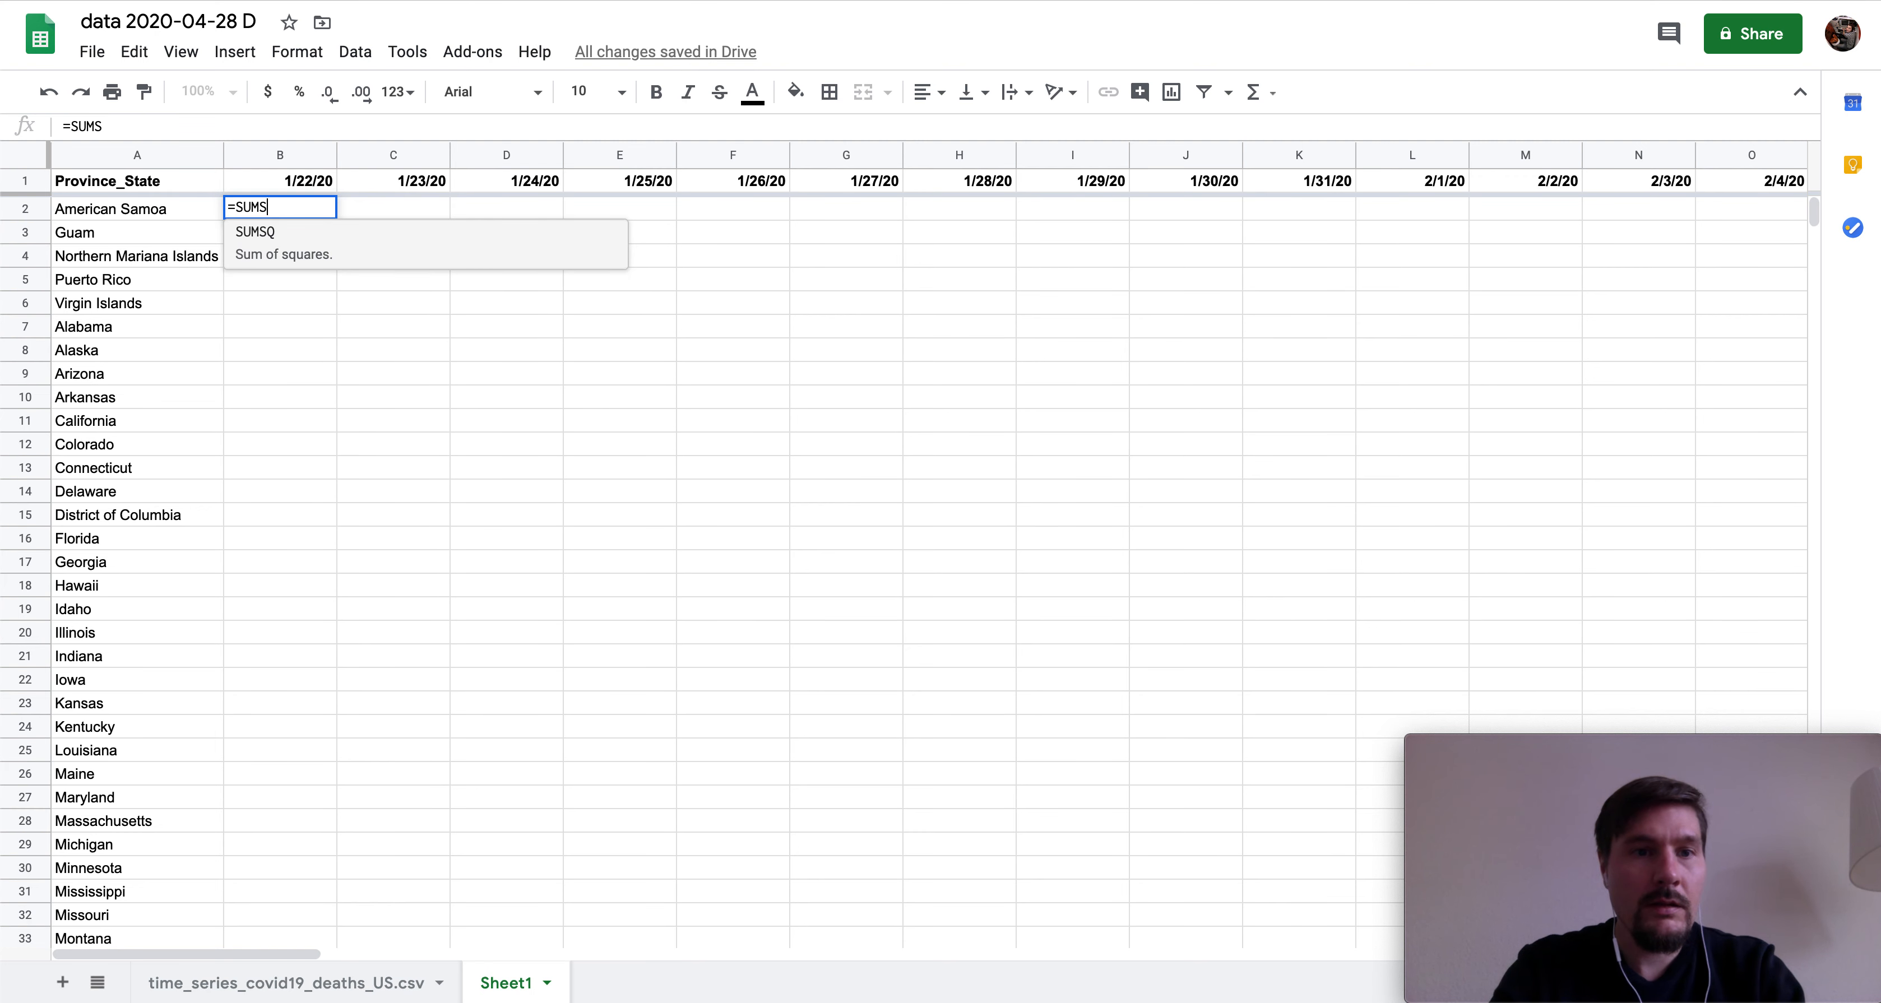
{"action": "key", "text": "BackSpace"}
{"action": "type", "text": "IF("}
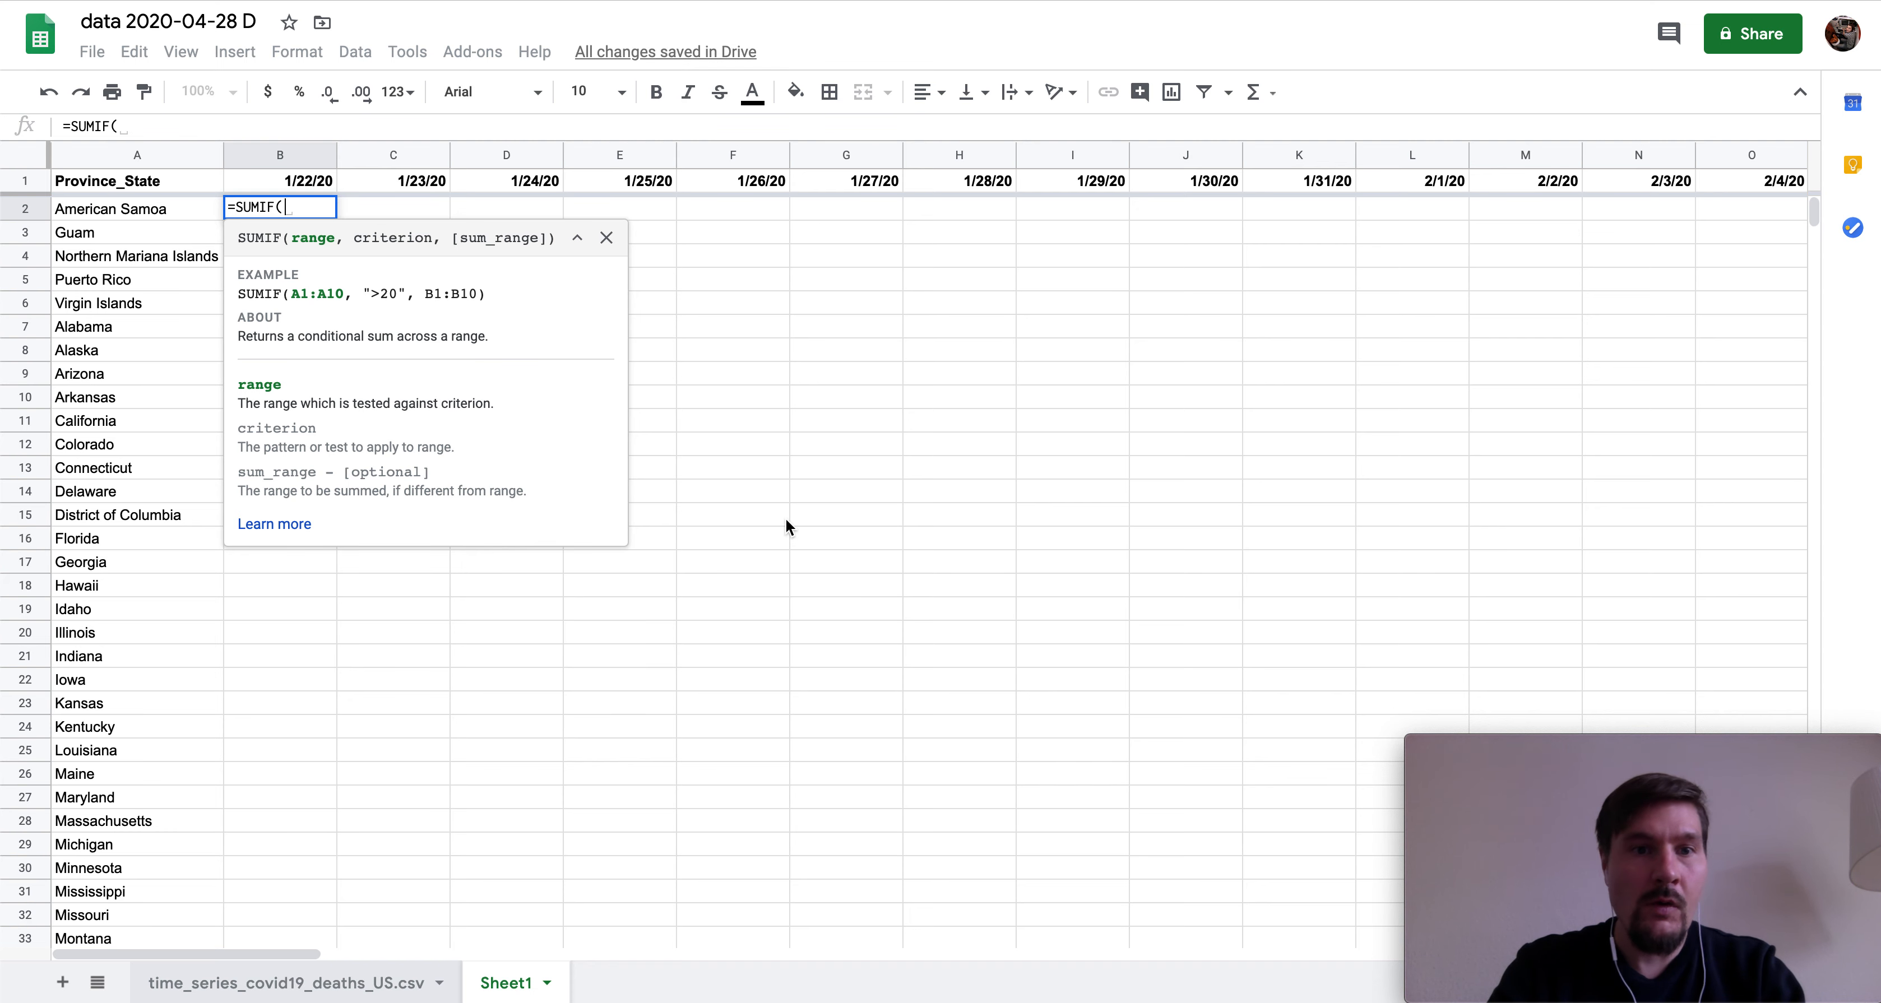
{"action": "key", "text": "ctrl+shift+Page_Up"}
{"action": "left_click", "coordinate": [787, 154]}
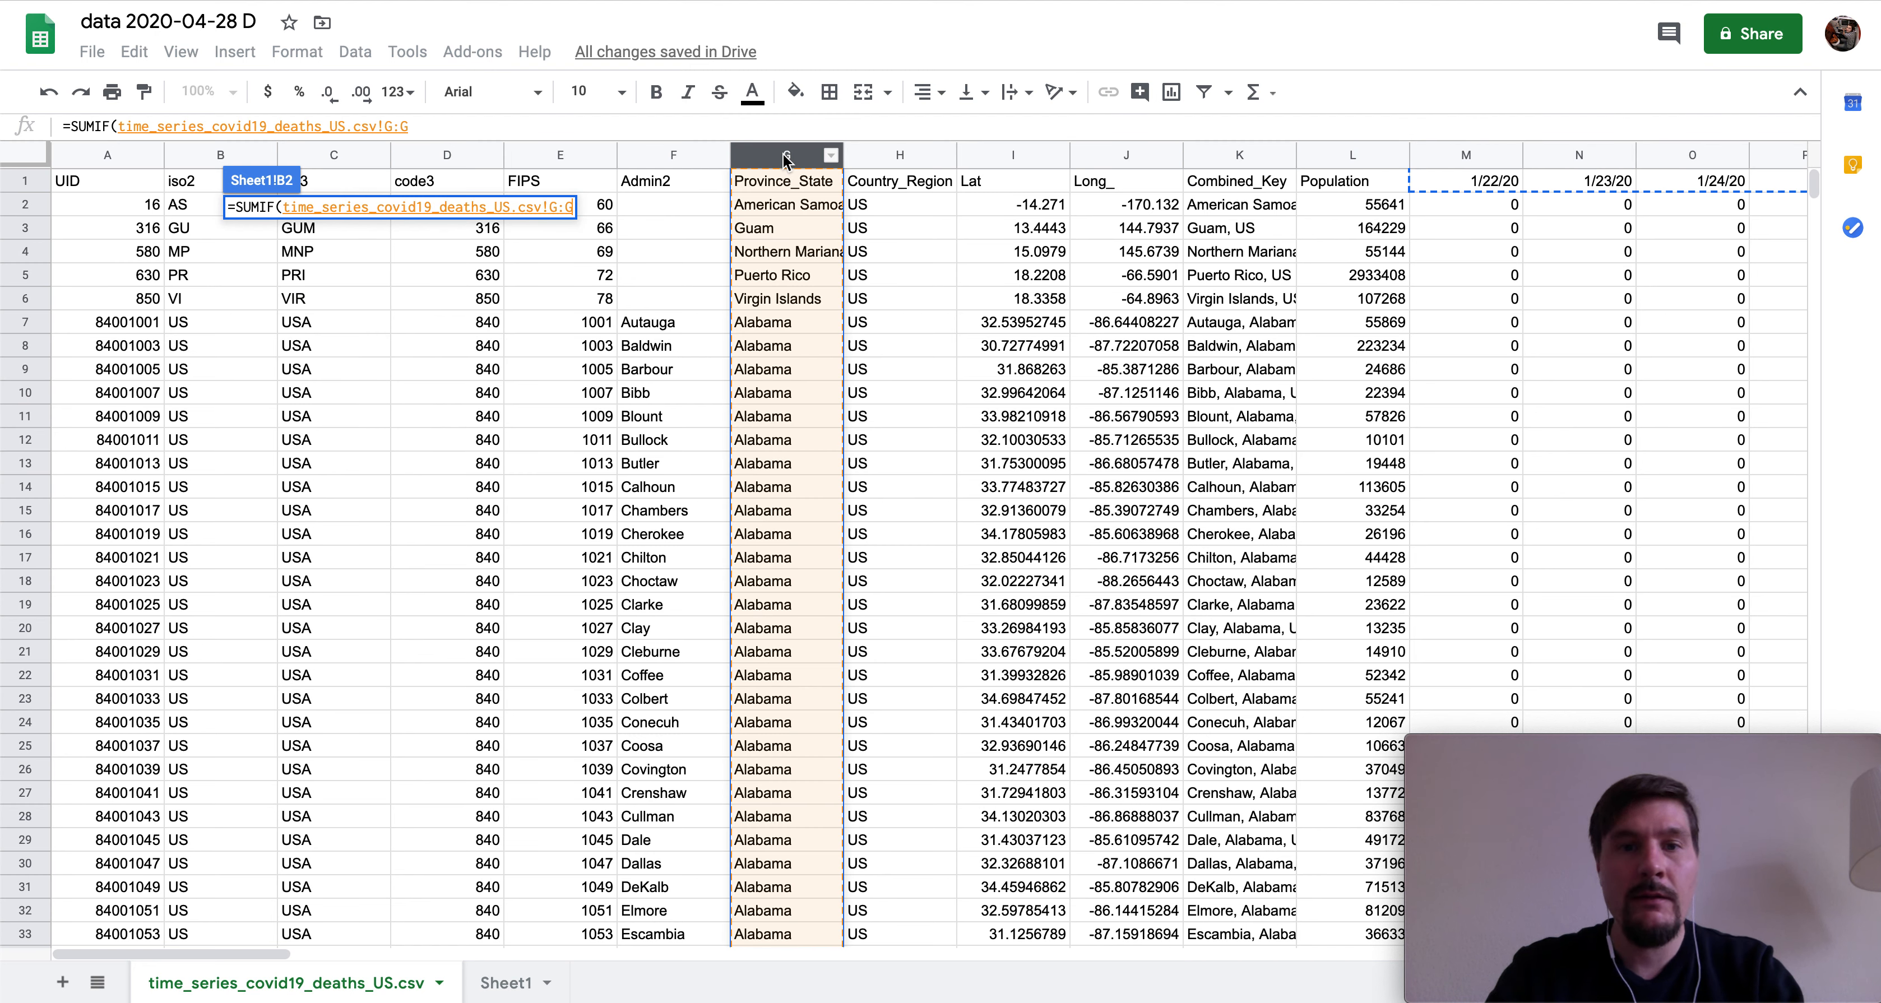
- Add criterion A2 to B2's SUMIF and make the references absolute as $G:$G and $$A2
{"action": "left_click", "coordinate": [509, 985]}
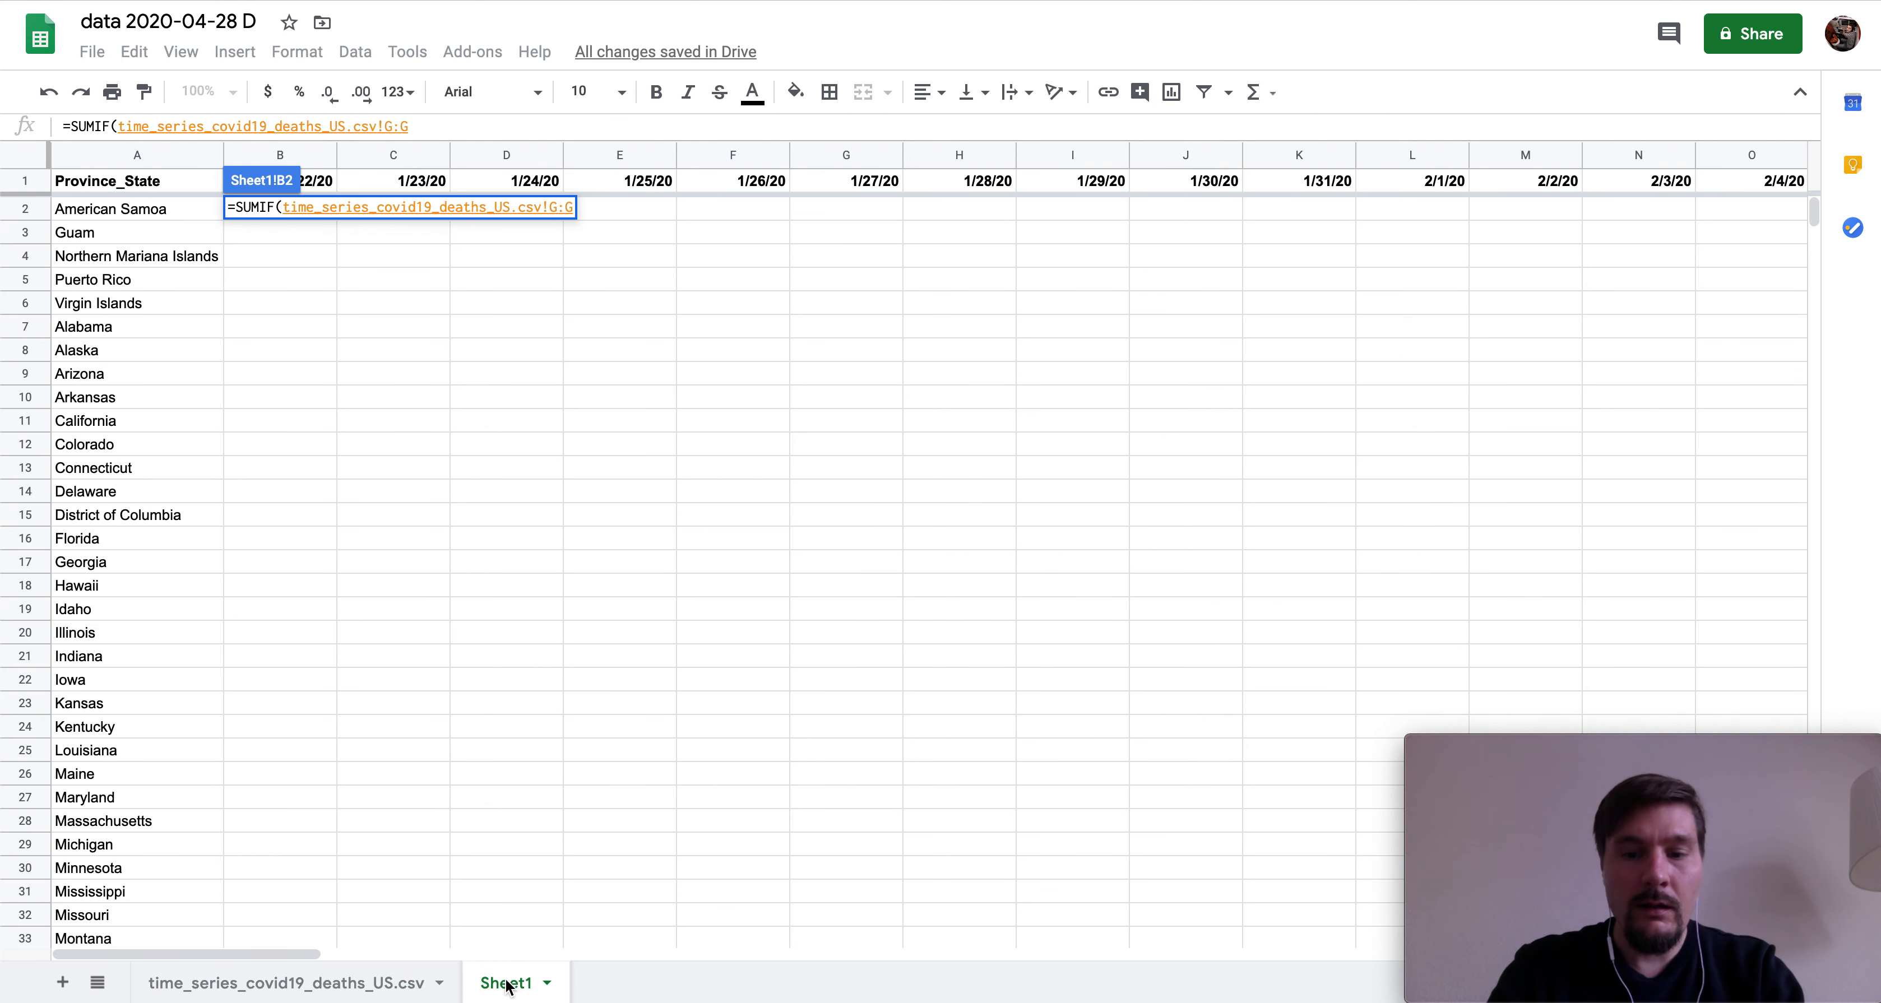
{"action": "type", "text": ", A2"}
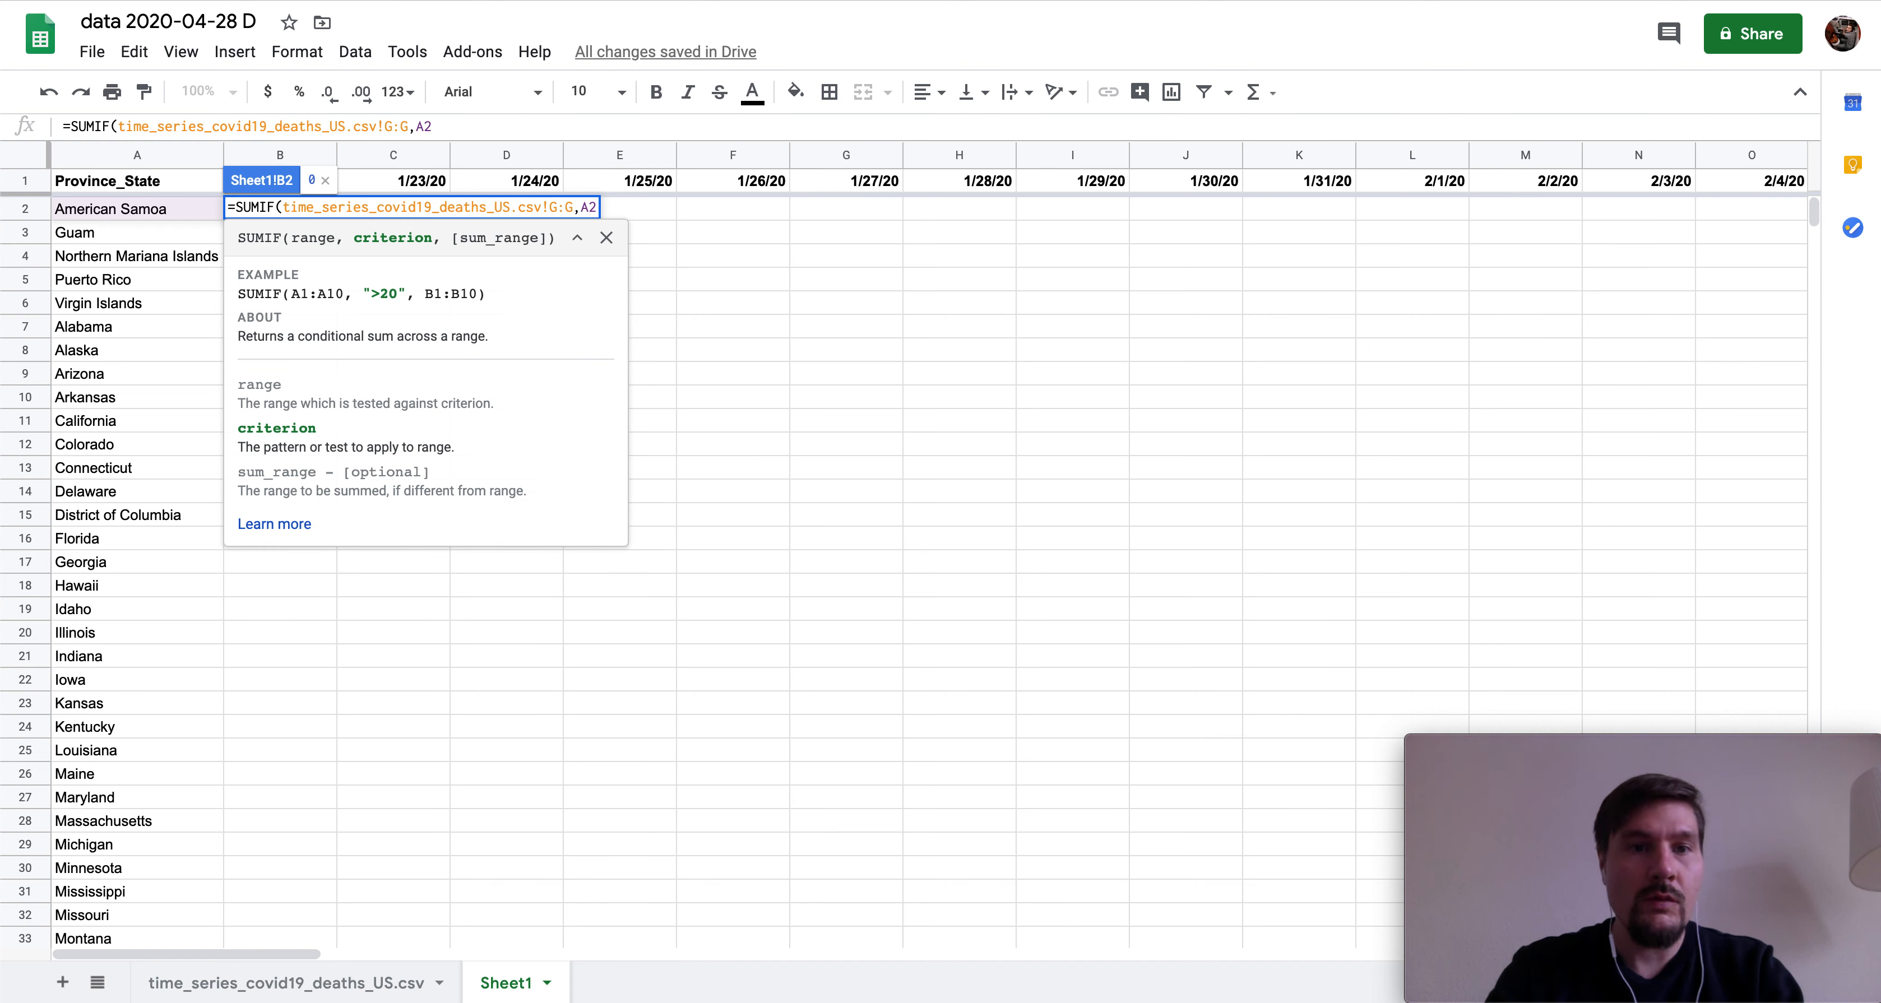
{"action": "left_click", "coordinate": [553, 208]}
{"action": "type", "text": "$"}
{"action": "left_click", "coordinate": [577, 208]}
{"action": "type", "text": "$"}
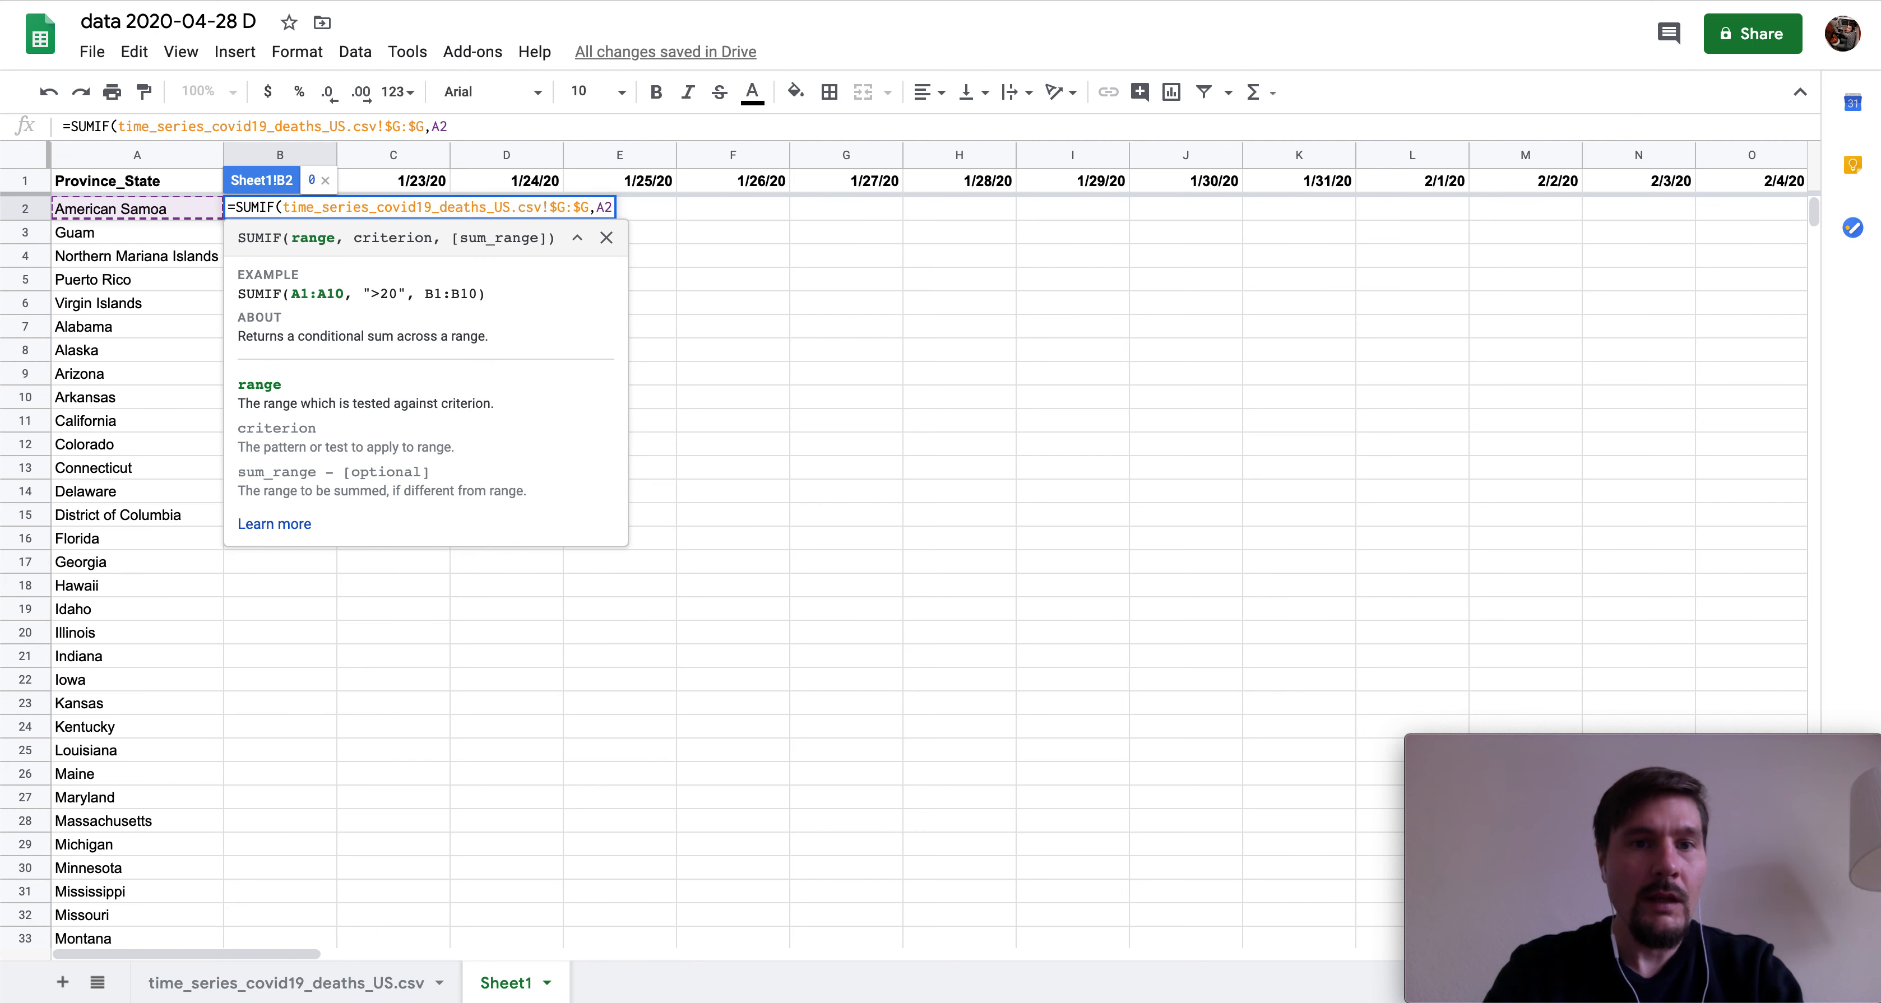
{"action": "left_click", "coordinate": [596, 207]}
{"action": "type", "text": "$"}
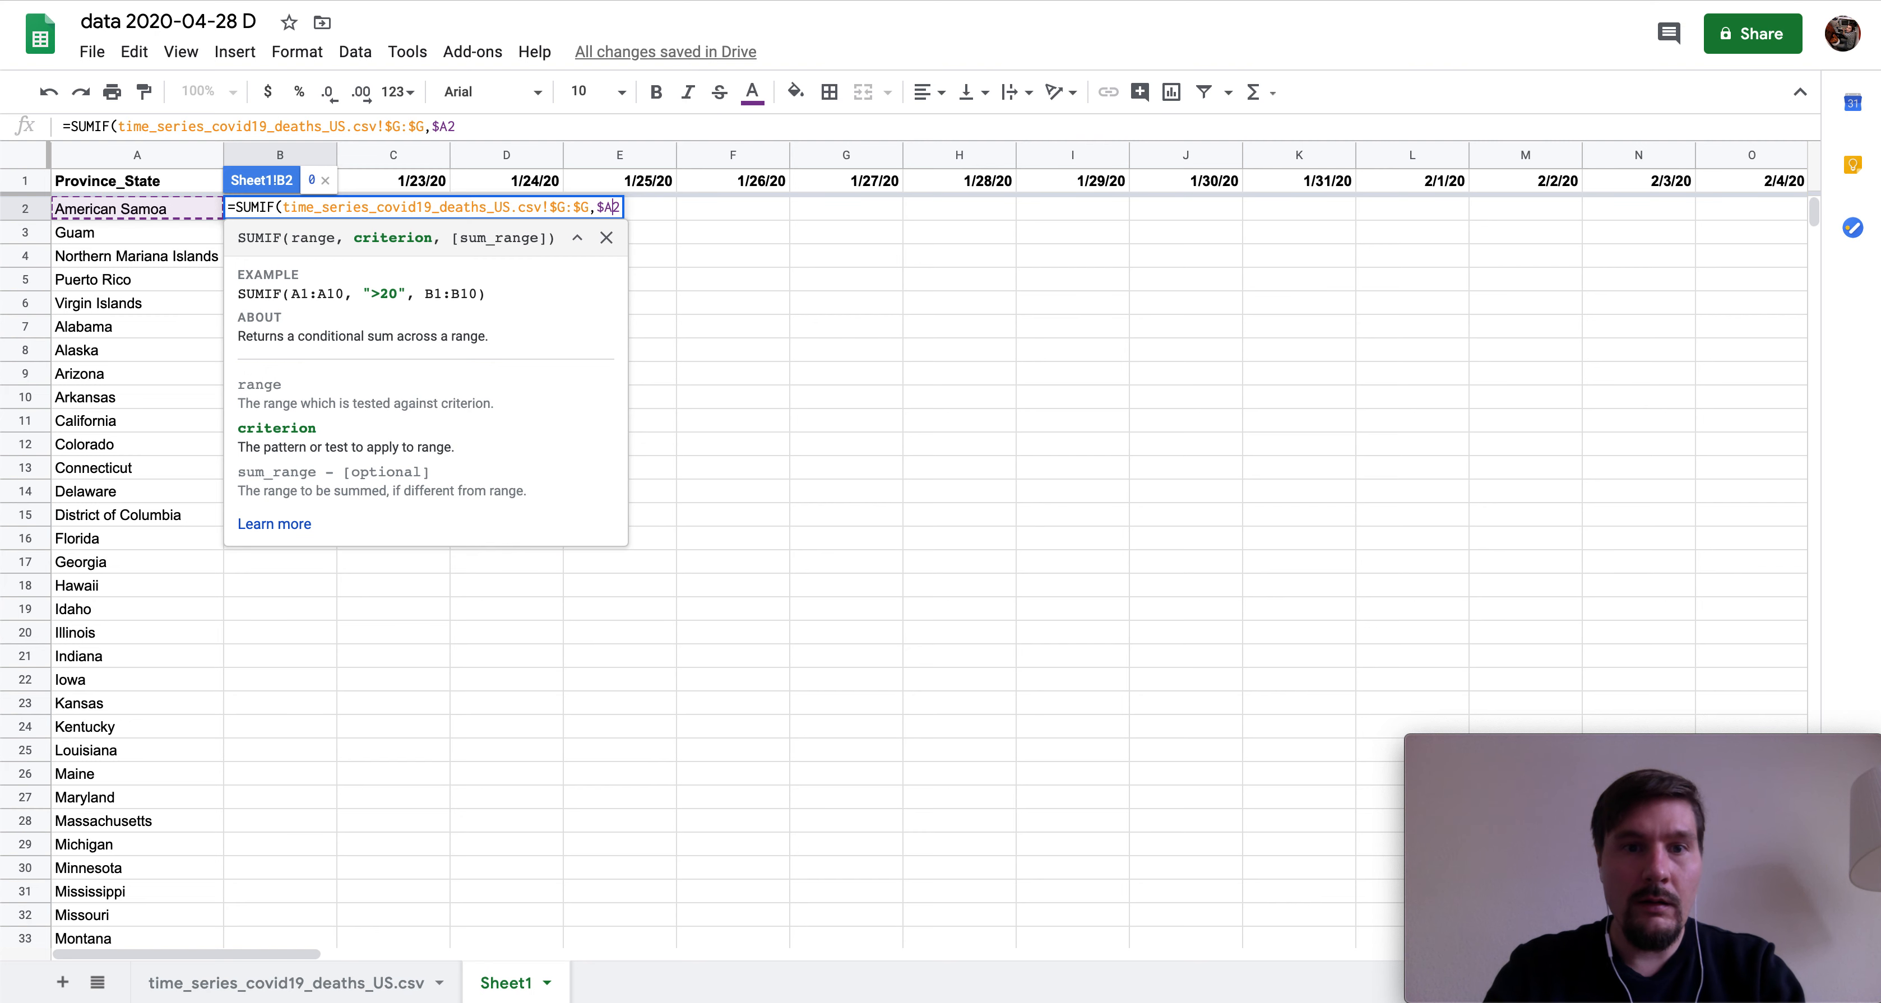
{"action": "type", "text": ","}
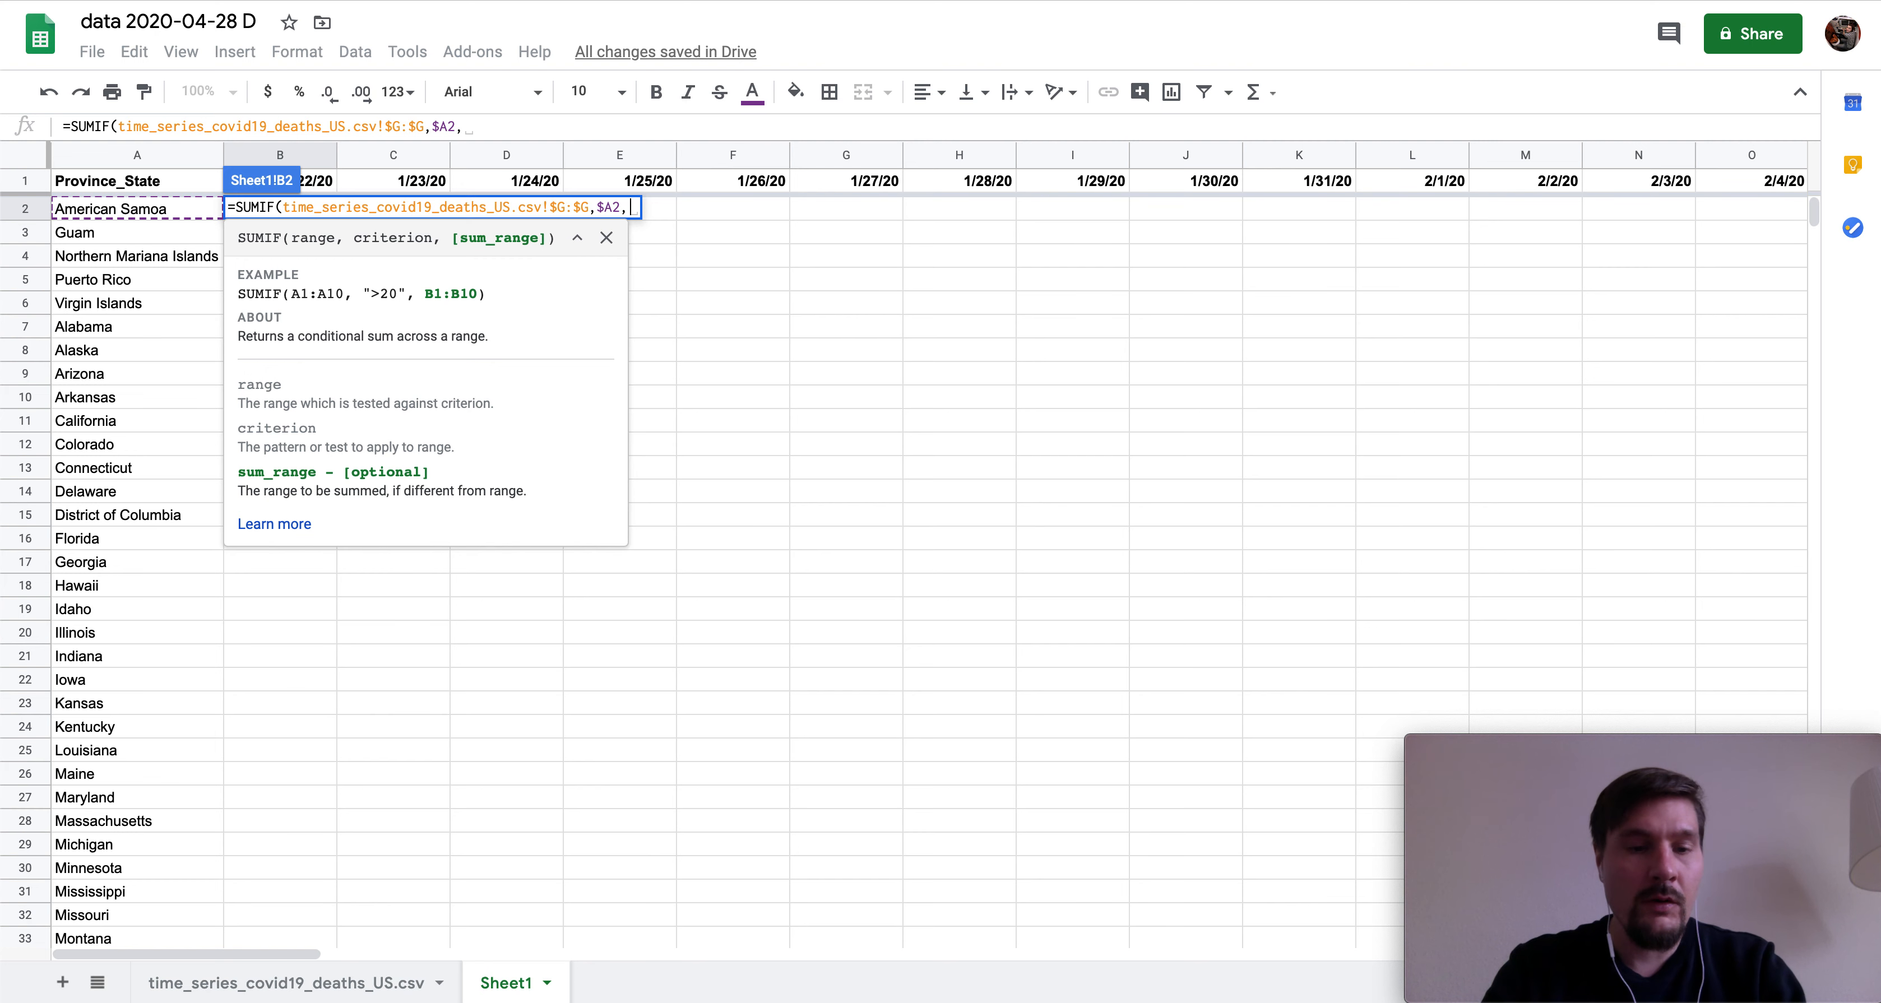
- Set the sum range to the CSV sheet's 1/22/20 column M and complete the formula, showing 0
{"action": "left_click", "coordinate": [274, 984]}
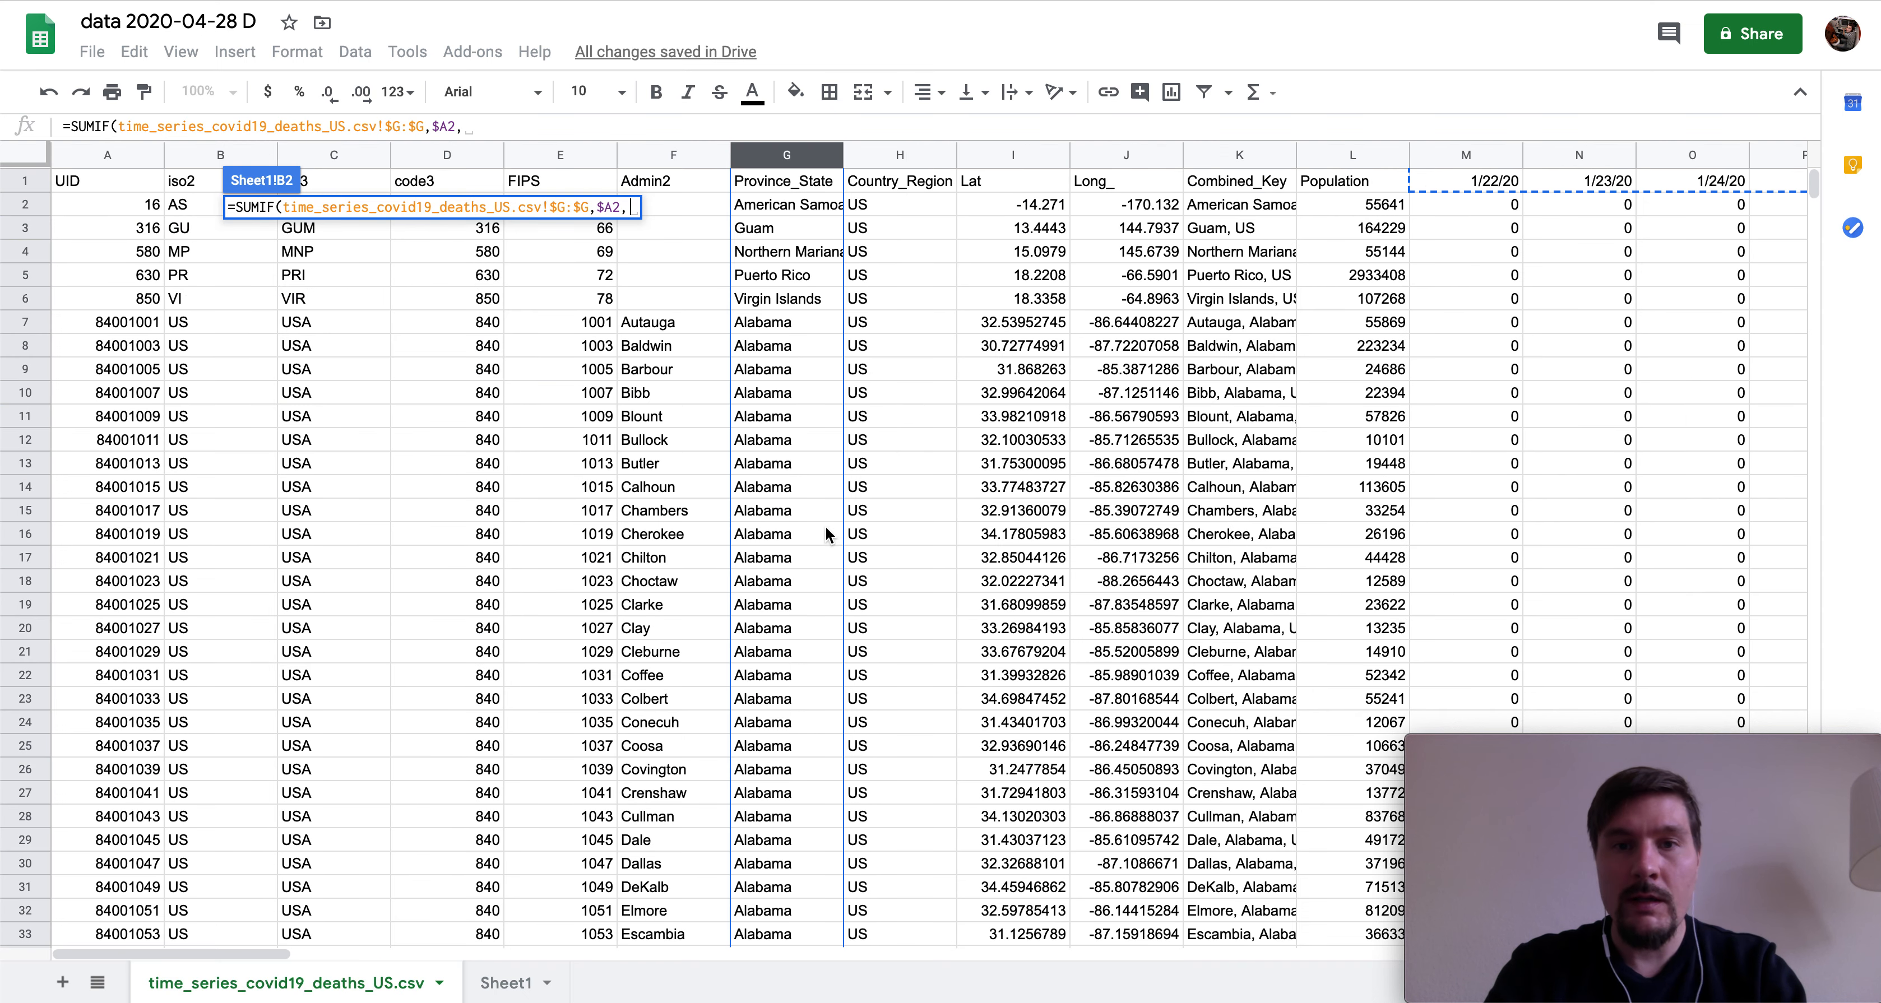
{"action": "left_click", "coordinate": [1462, 162]}
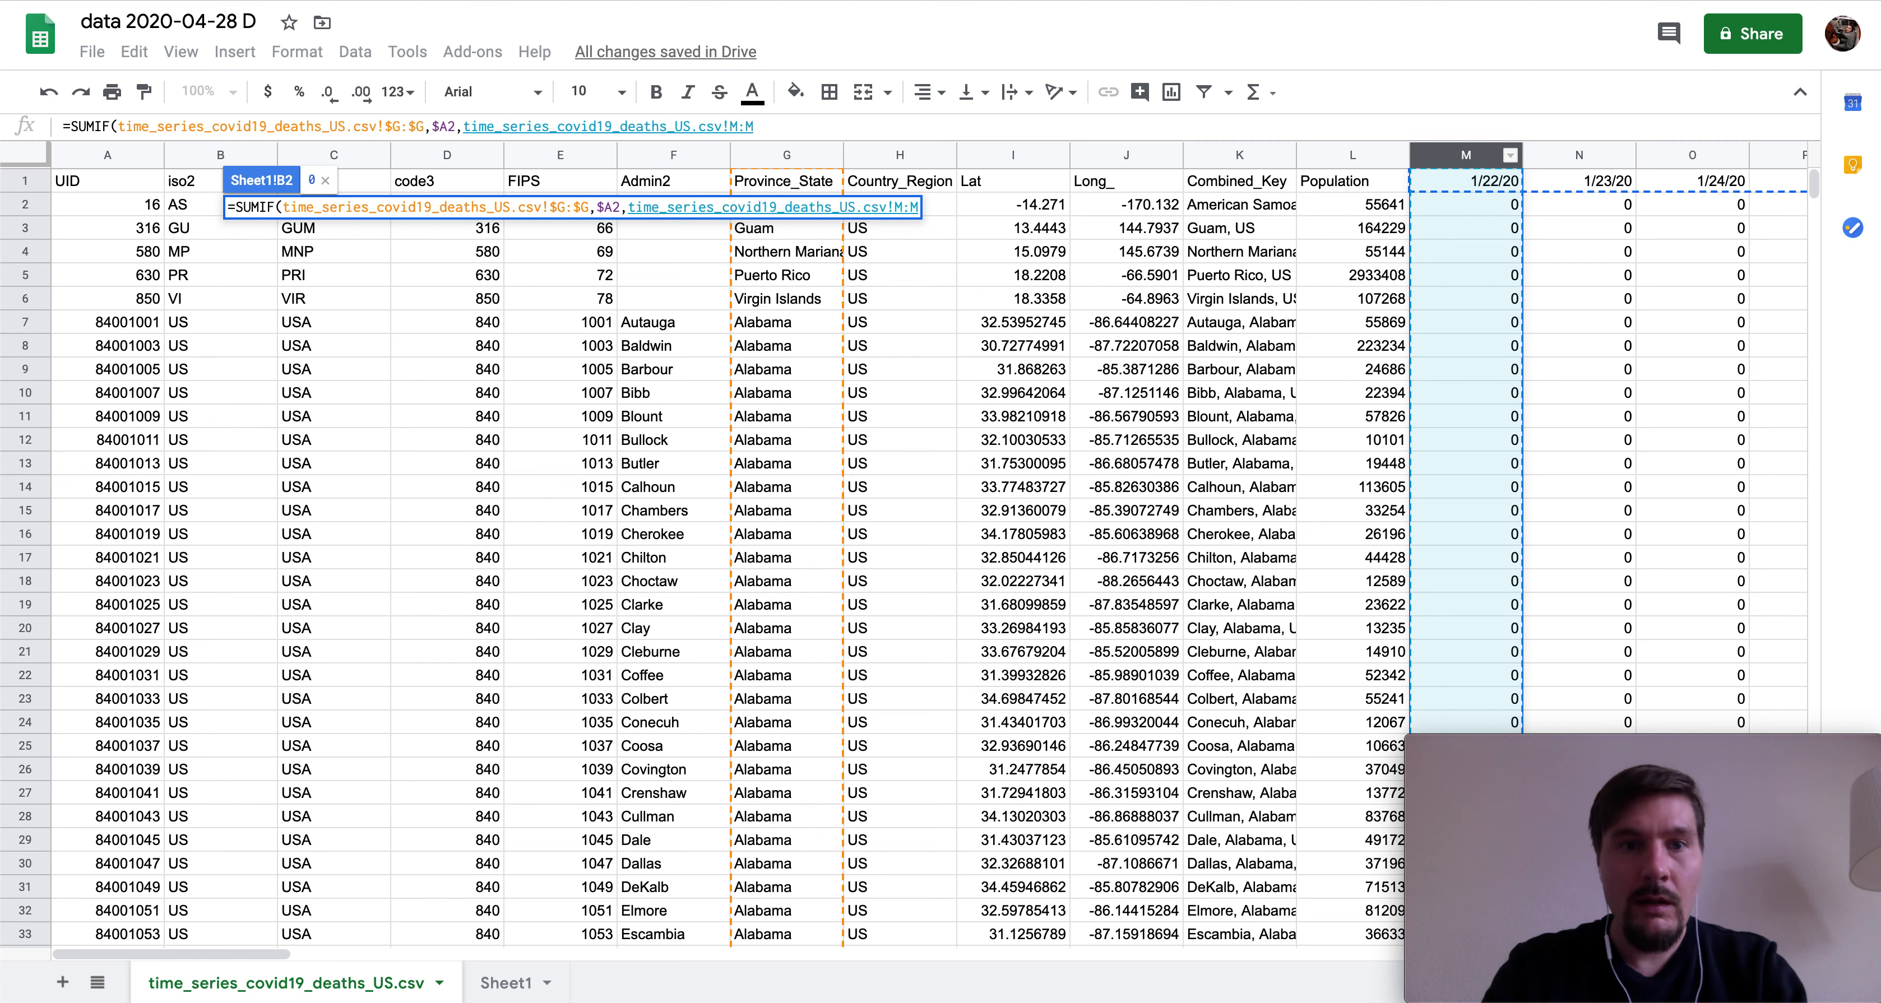
{"action": "key", "text": "Return"}
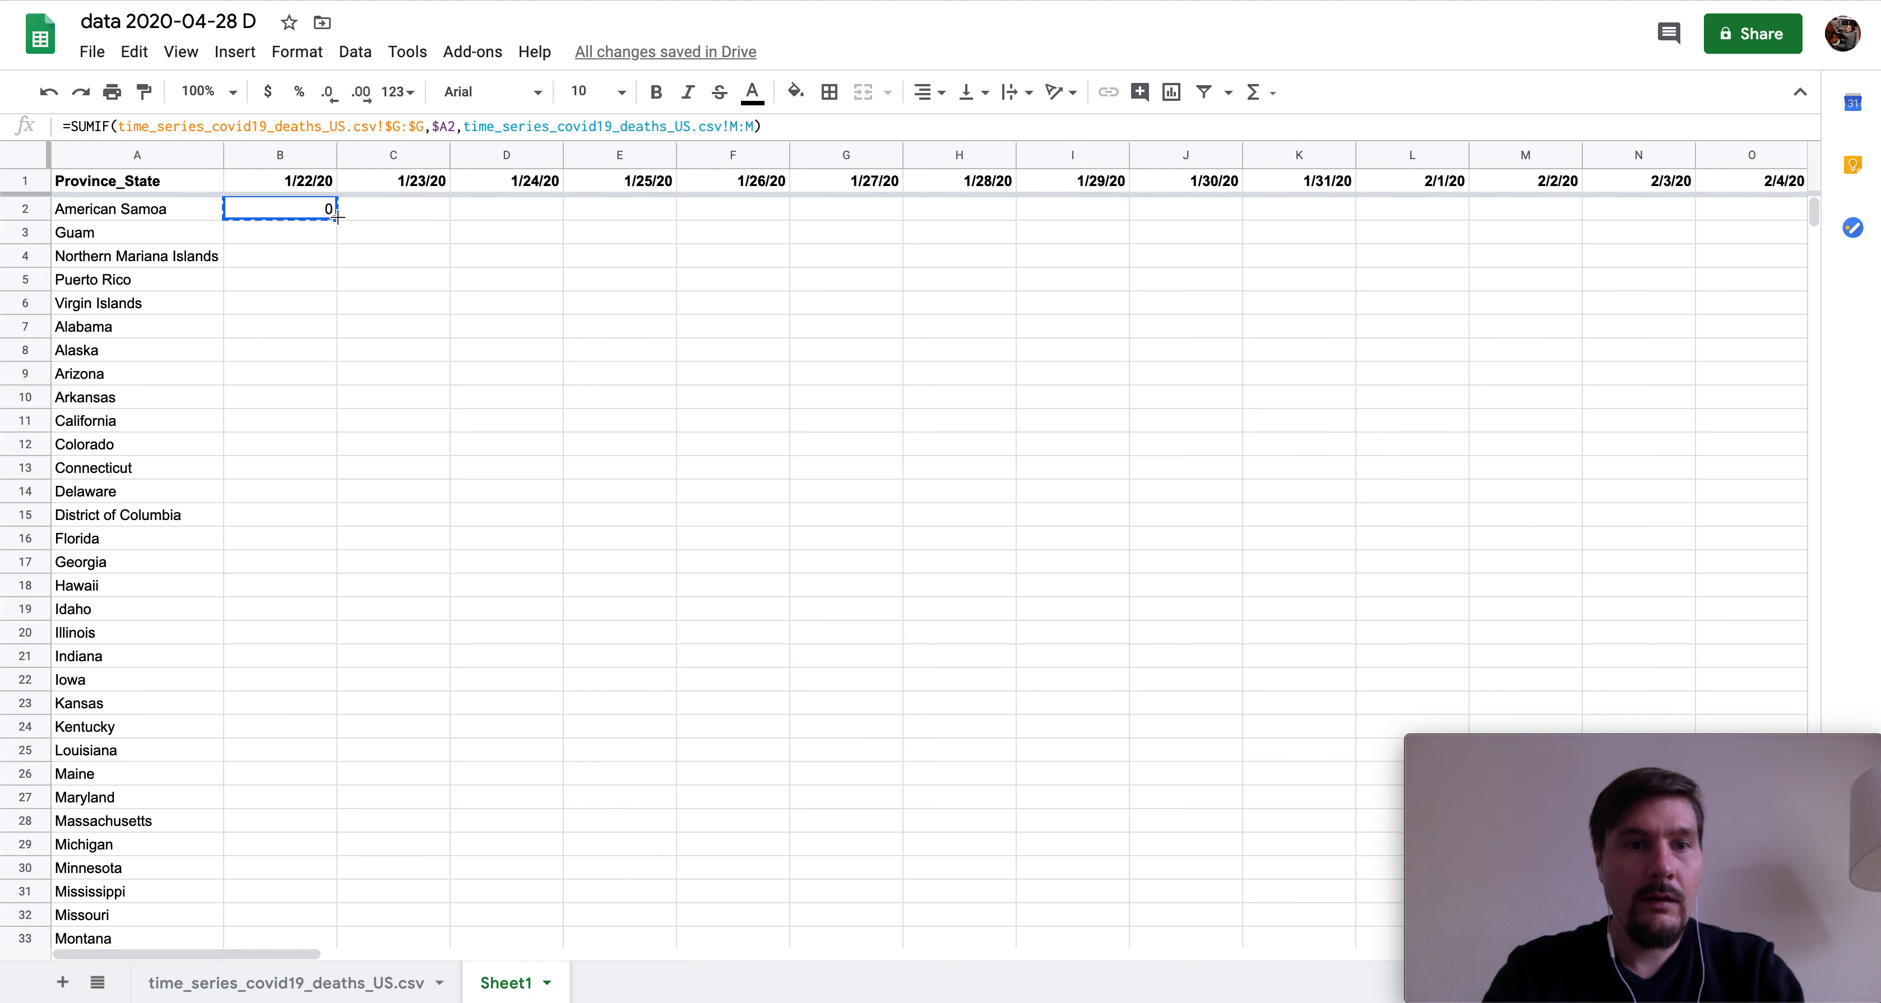
- Paste B2's SUMIF into the 1/23/20 cell C2 and compare it with B2's formula
{"action": "key", "text": "Right"}
{"action": "key", "text": "ctrl+v"}
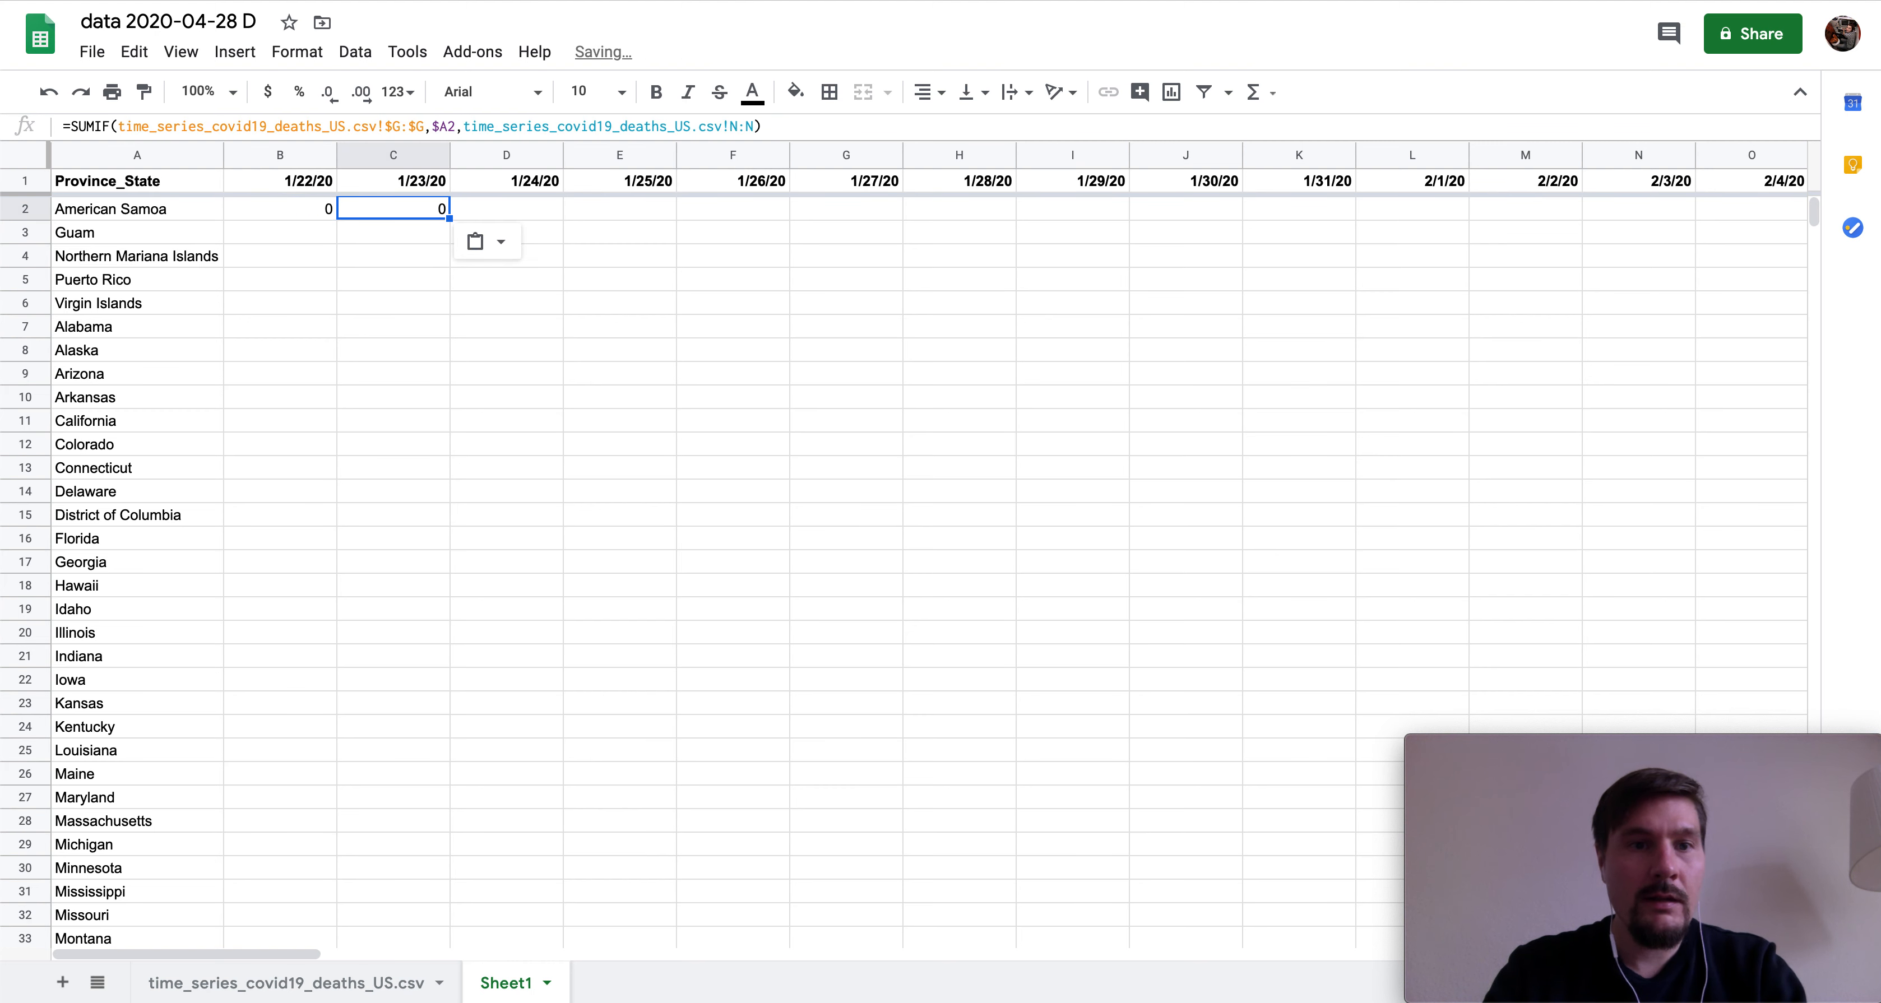
{"action": "key", "text": "Left"}
{"action": "key", "text": "Right"}
{"action": "key", "text": "Left"}
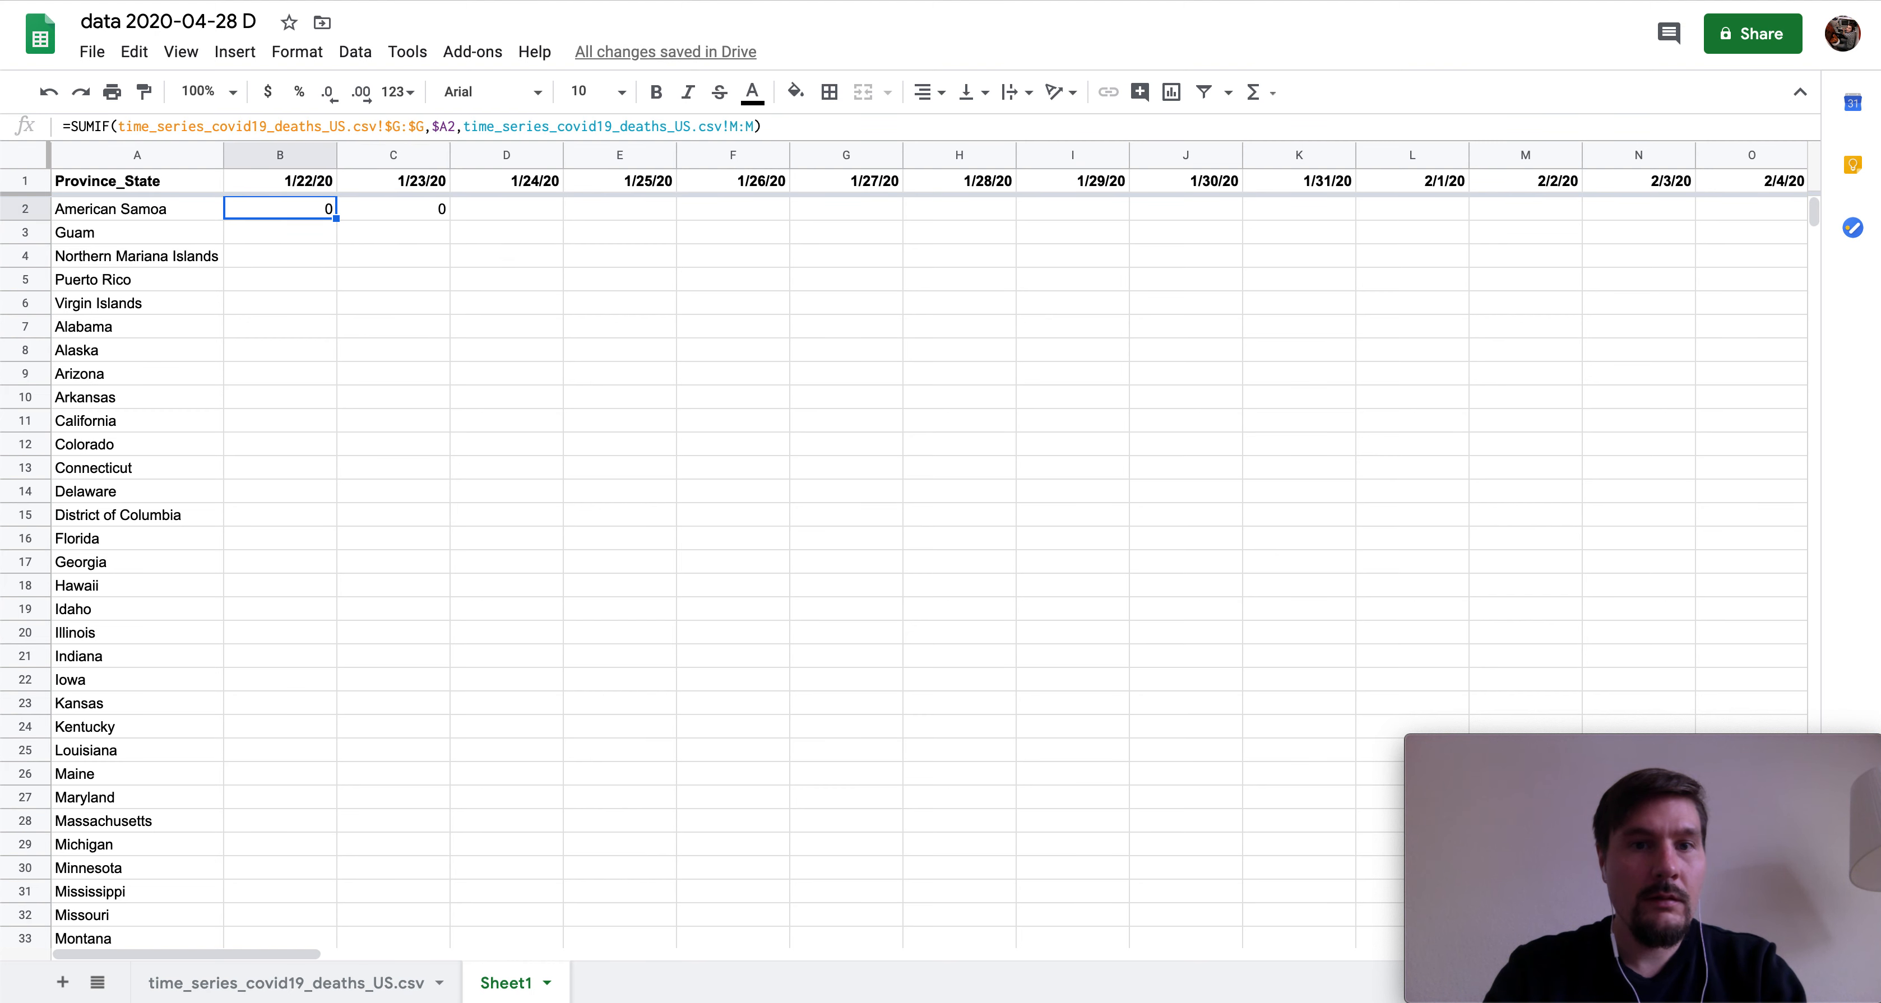
{"action": "key", "text": "Right"}
{"action": "key", "text": "Left"}
{"action": "key", "text": "Right"}
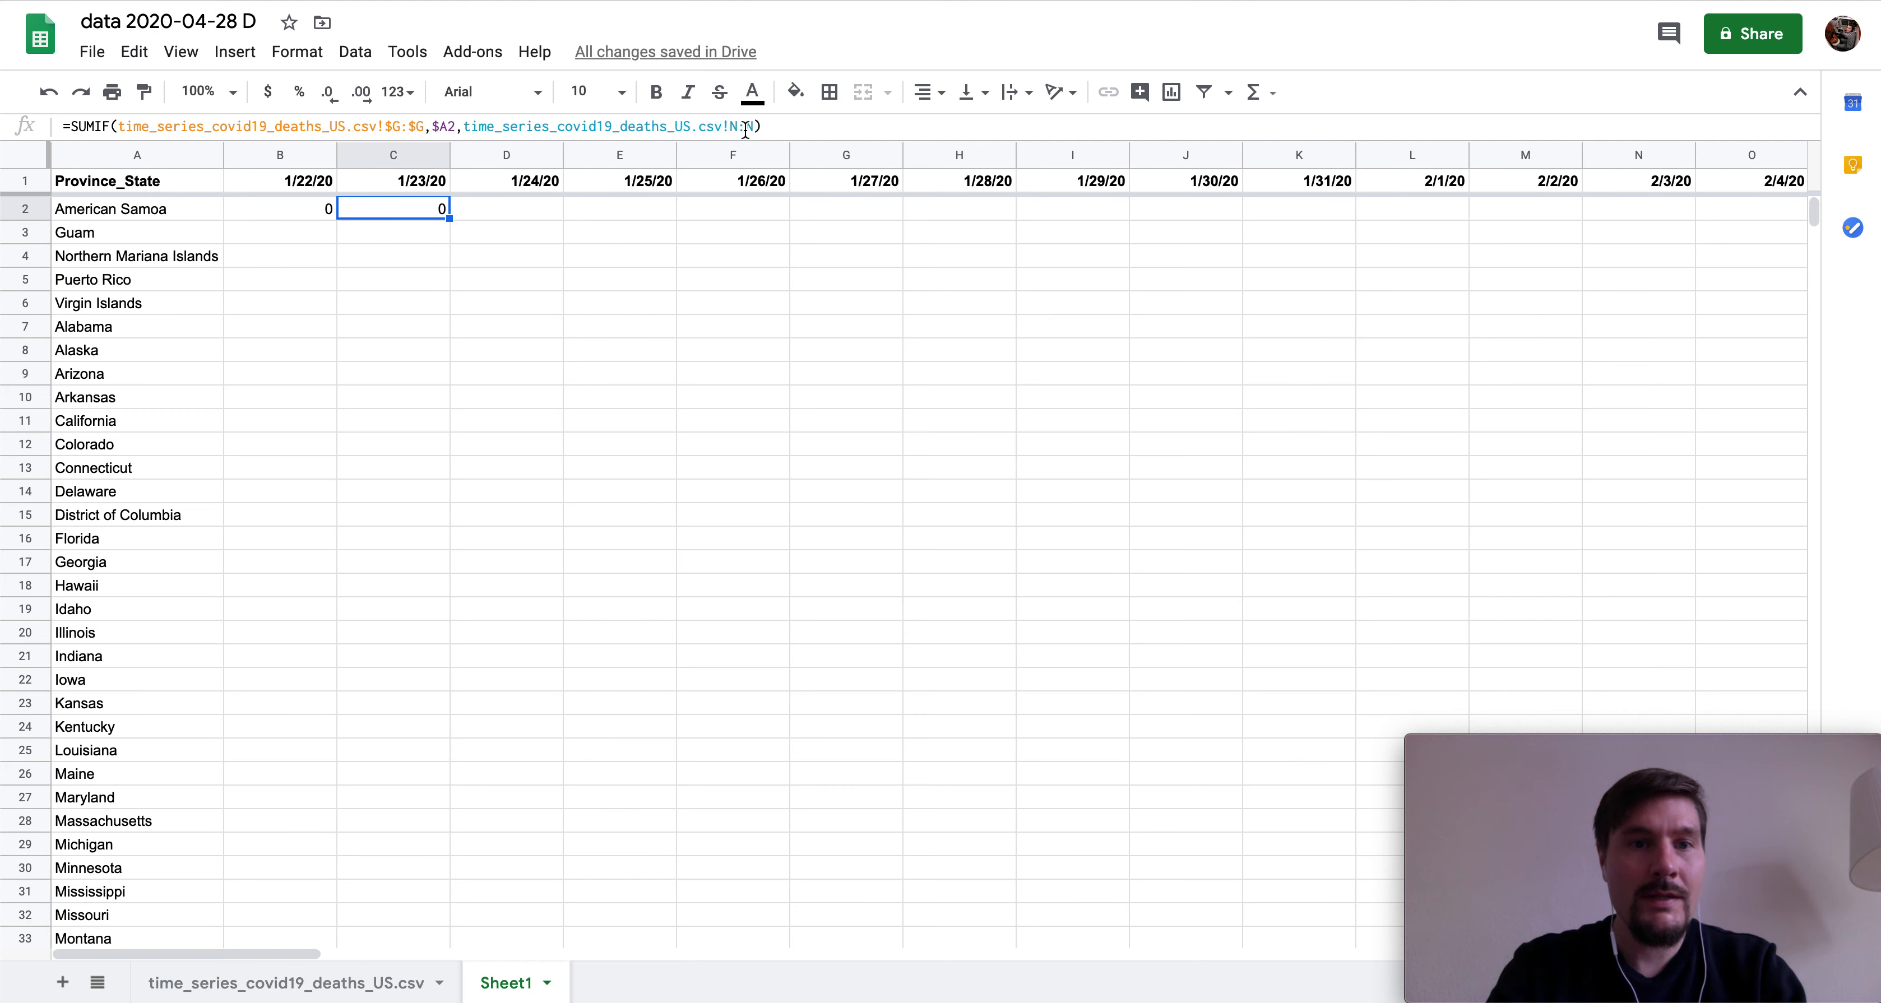
- Fill the formula across row 2 through 4/27/20, check it, and select row 2's formulas
{"action": "key", "text": "ctrl+c"}
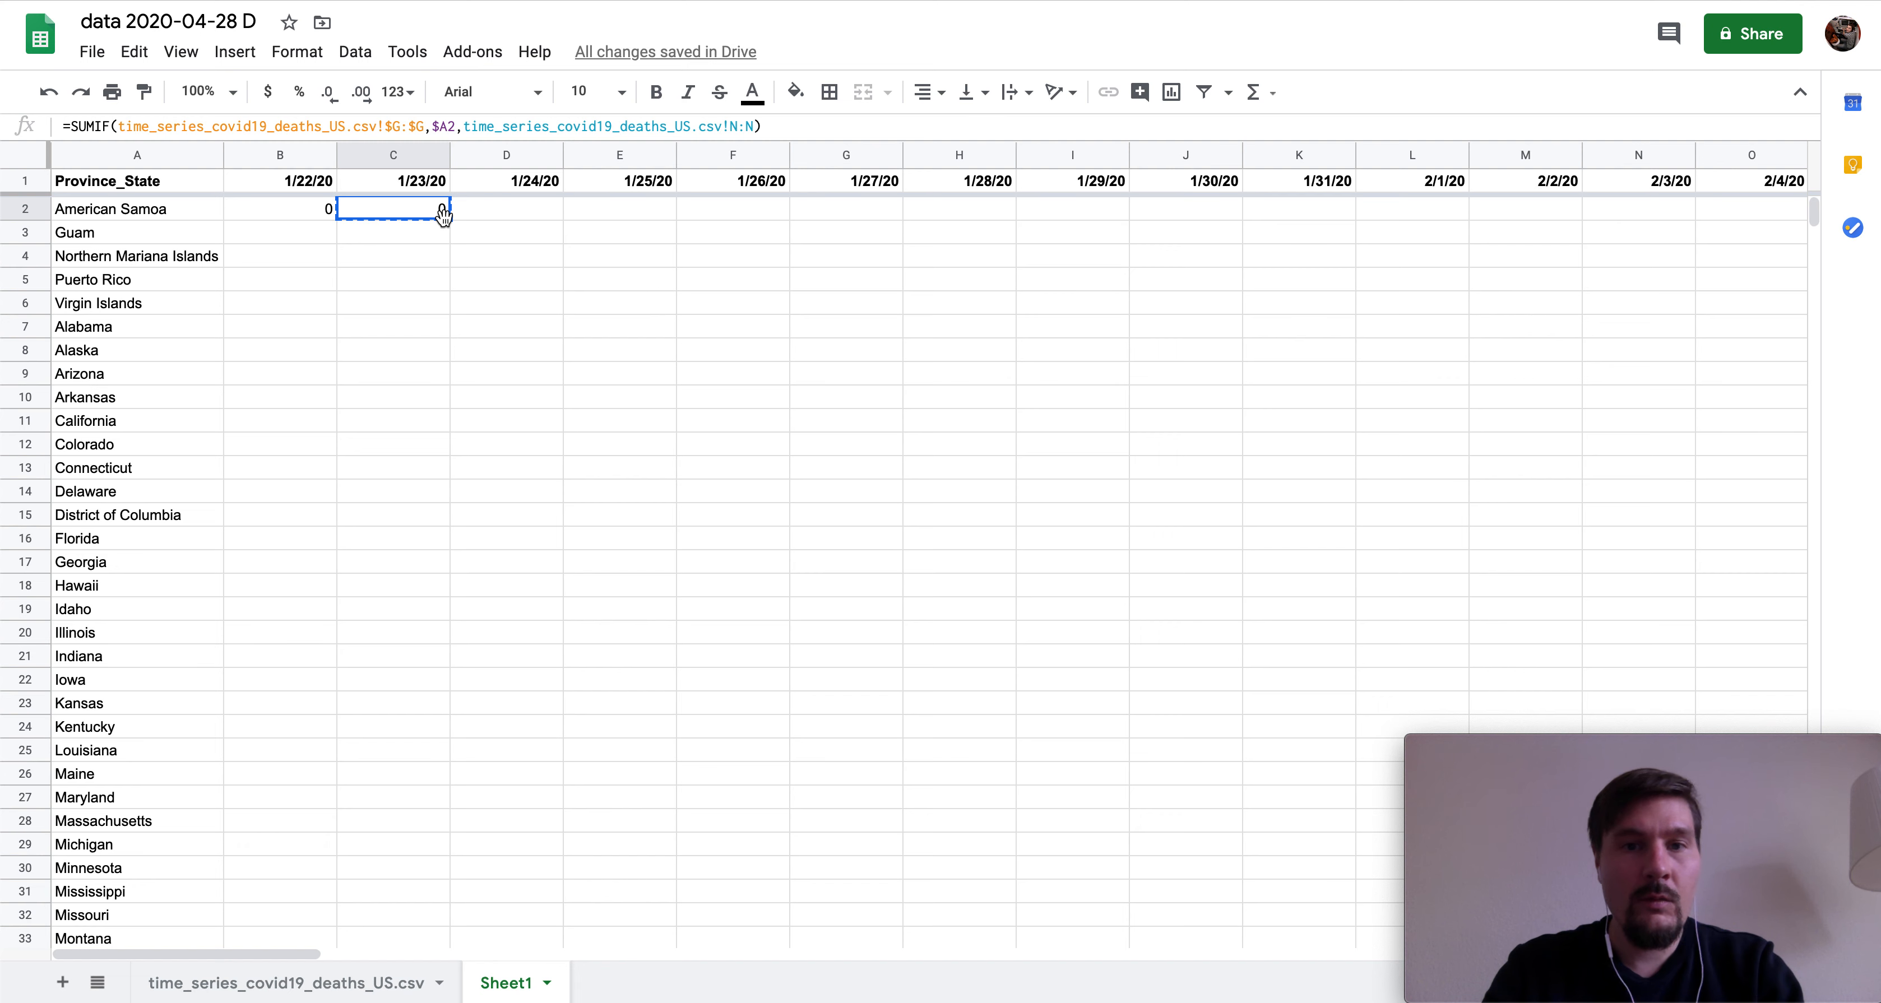
{"action": "key", "text": "ctrl+shift+Right"}
{"action": "key", "text": "ctrl+v"}
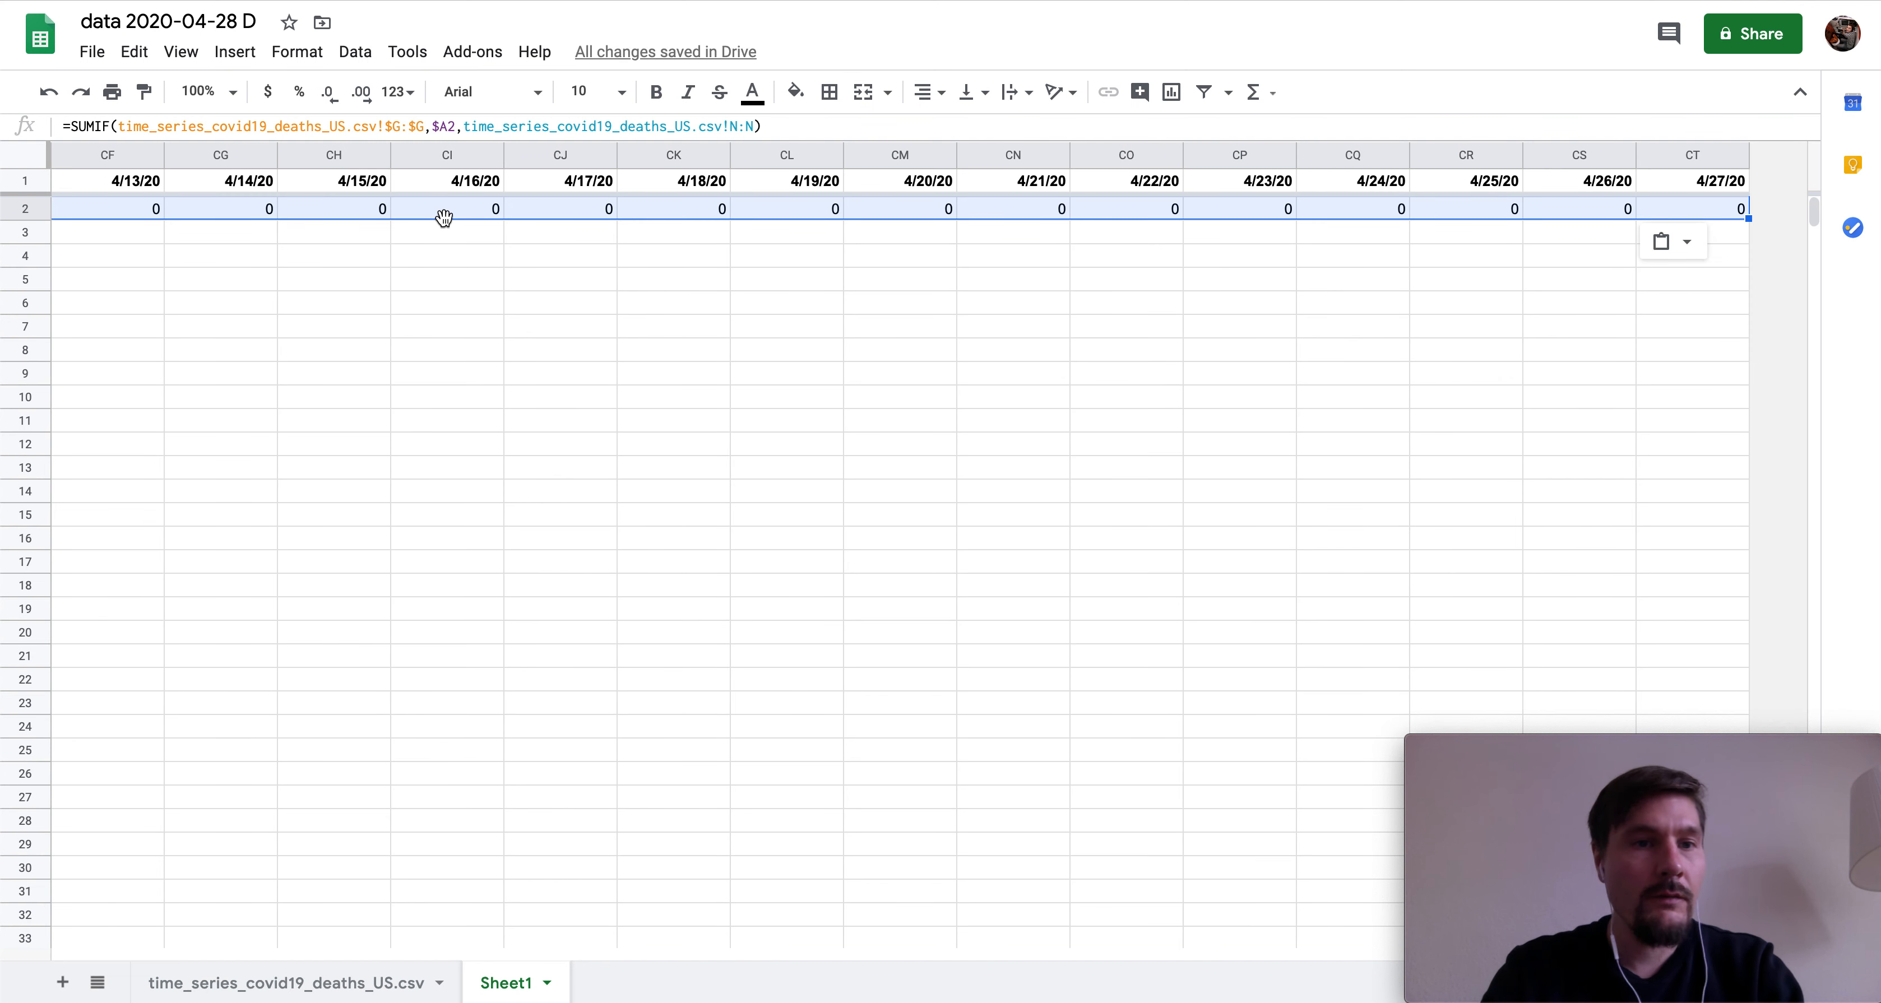
{"action": "key", "text": "ctrl+Left"}
{"action": "key", "text": "Right"}
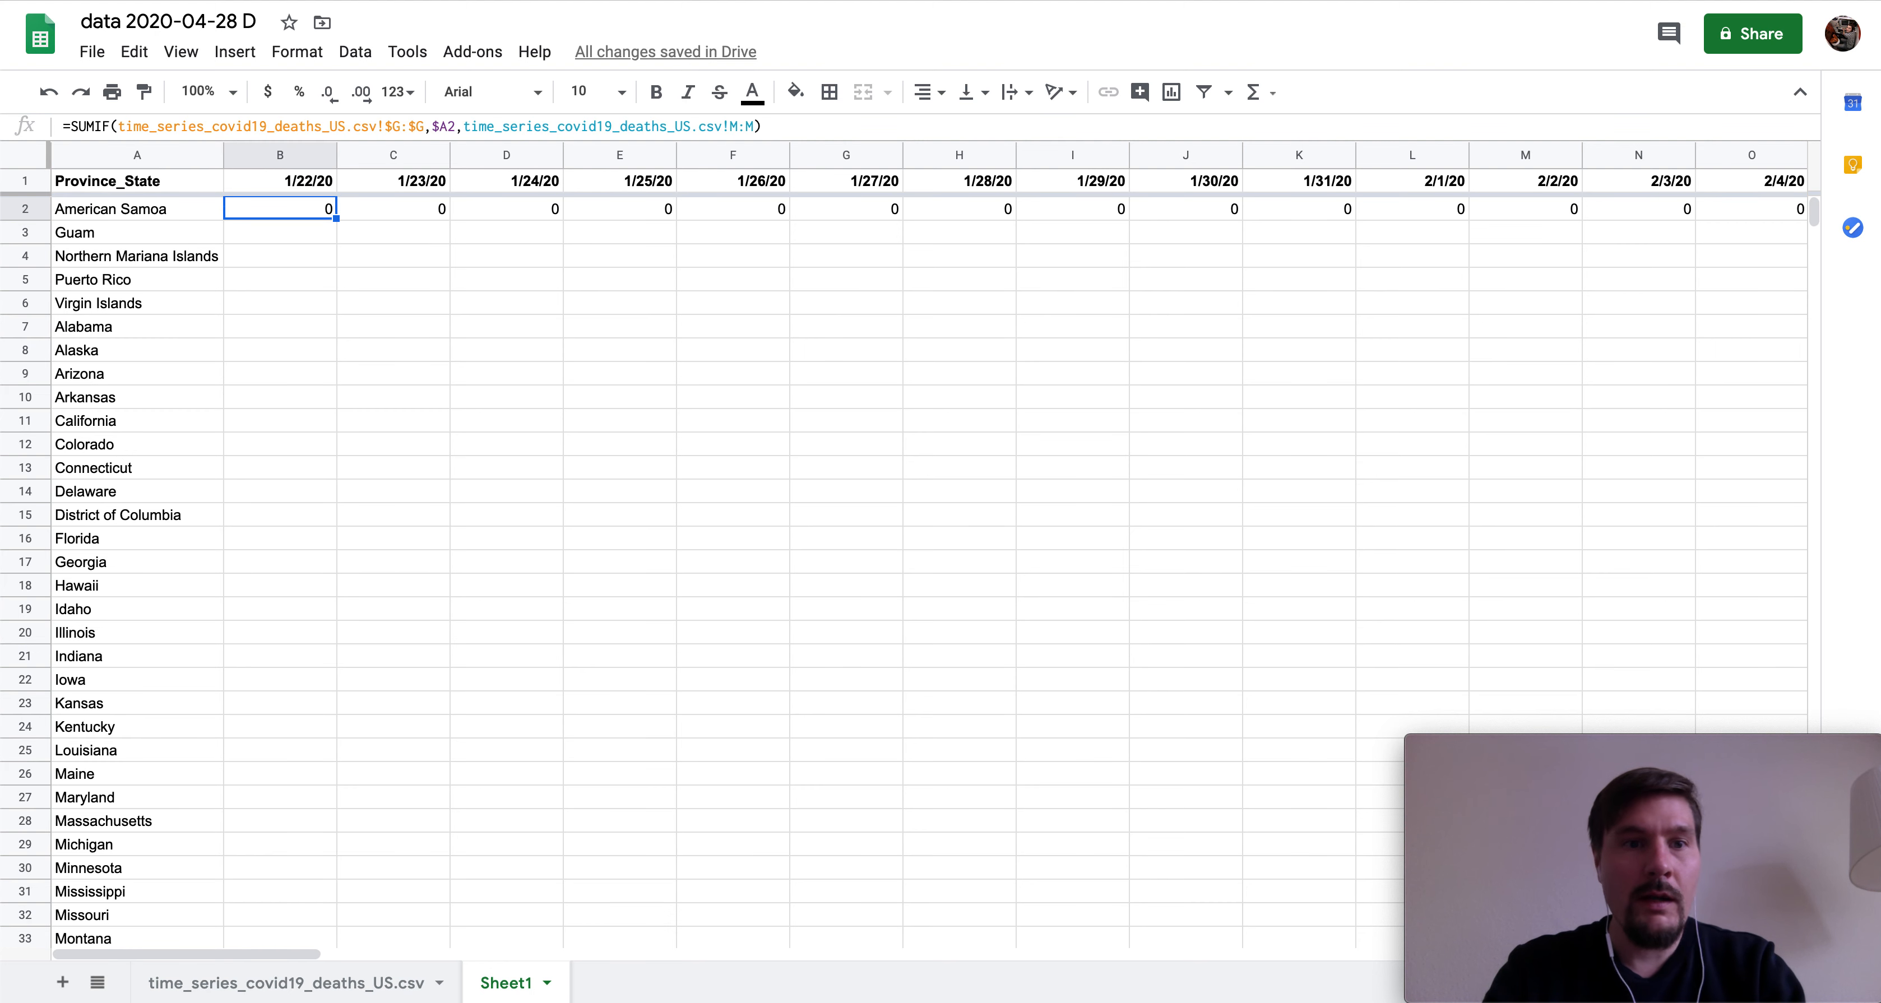
{"action": "key", "text": "Right"}
{"action": "key", "text": "Right"}
{"action": "key", "text": "Right"}
{"action": "key", "text": "Right"}
{"action": "key", "text": "Right"}
{"action": "key", "text": "ctrl+Right"}
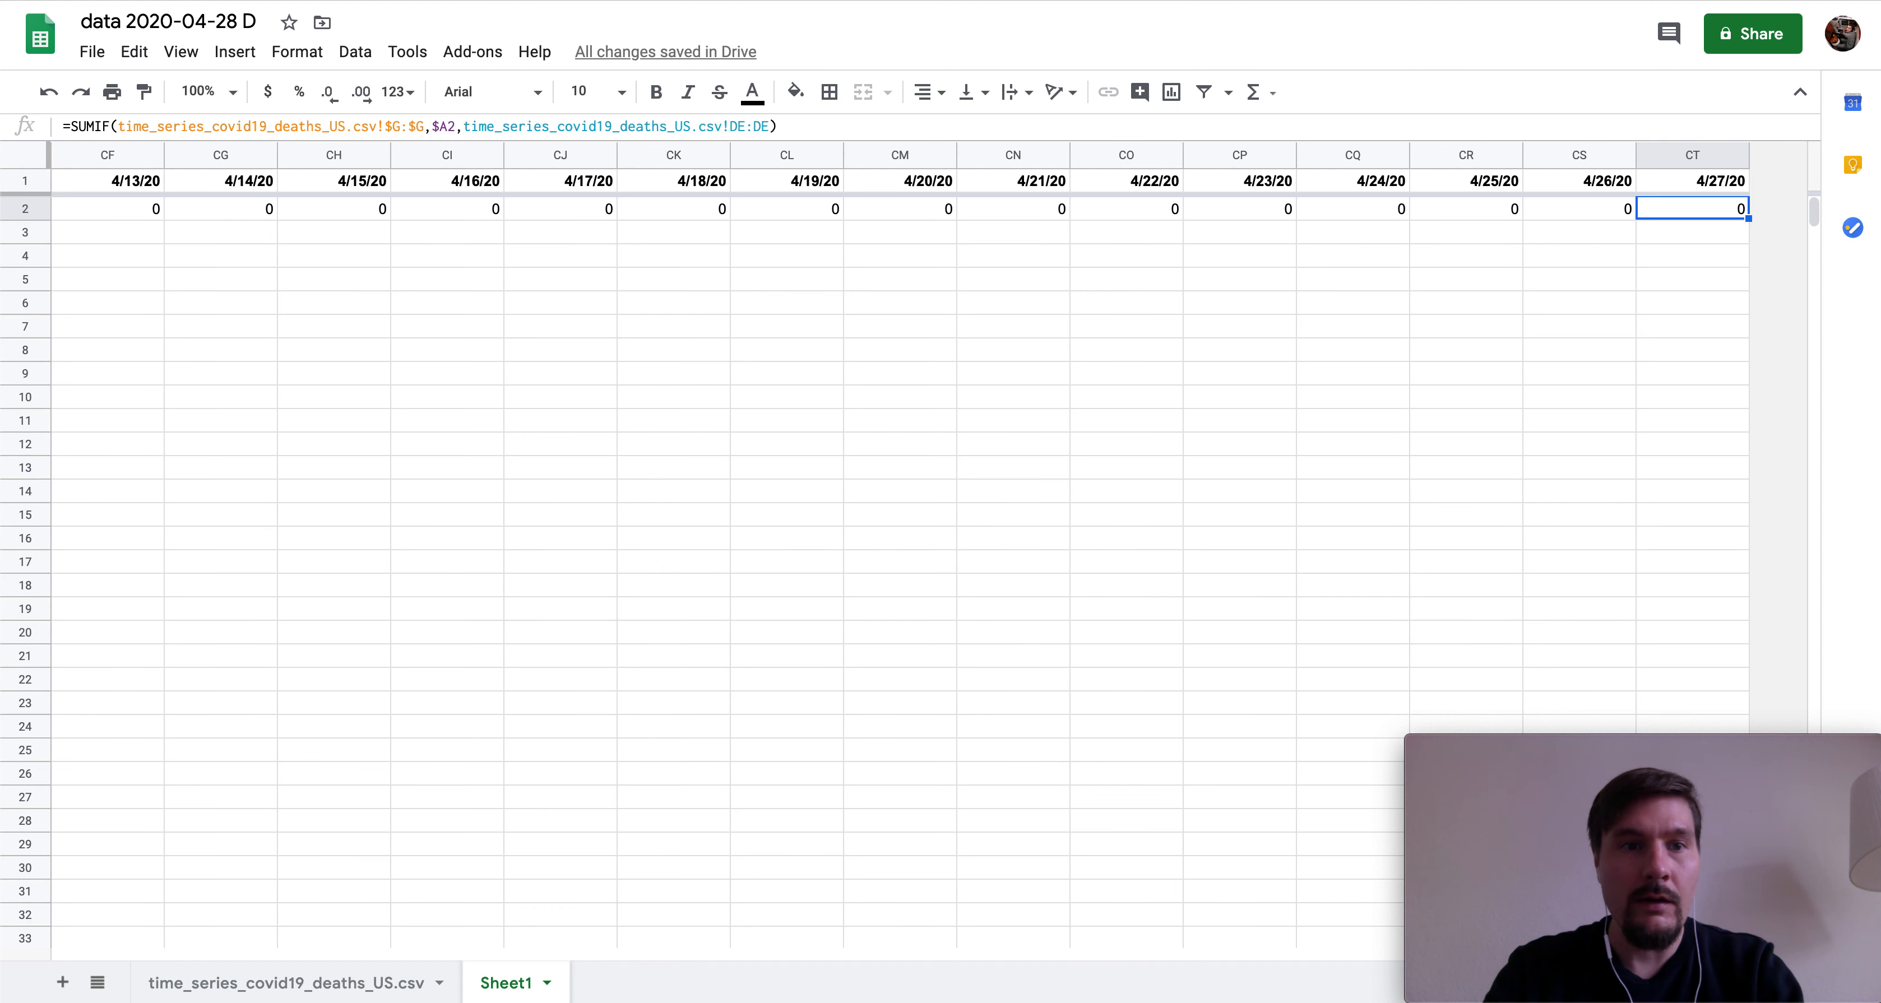
{"action": "key", "text": "ctrl+Left"}
{"action": "key", "text": "Right"}
{"action": "key", "text": "ctrl+shift+Right"}
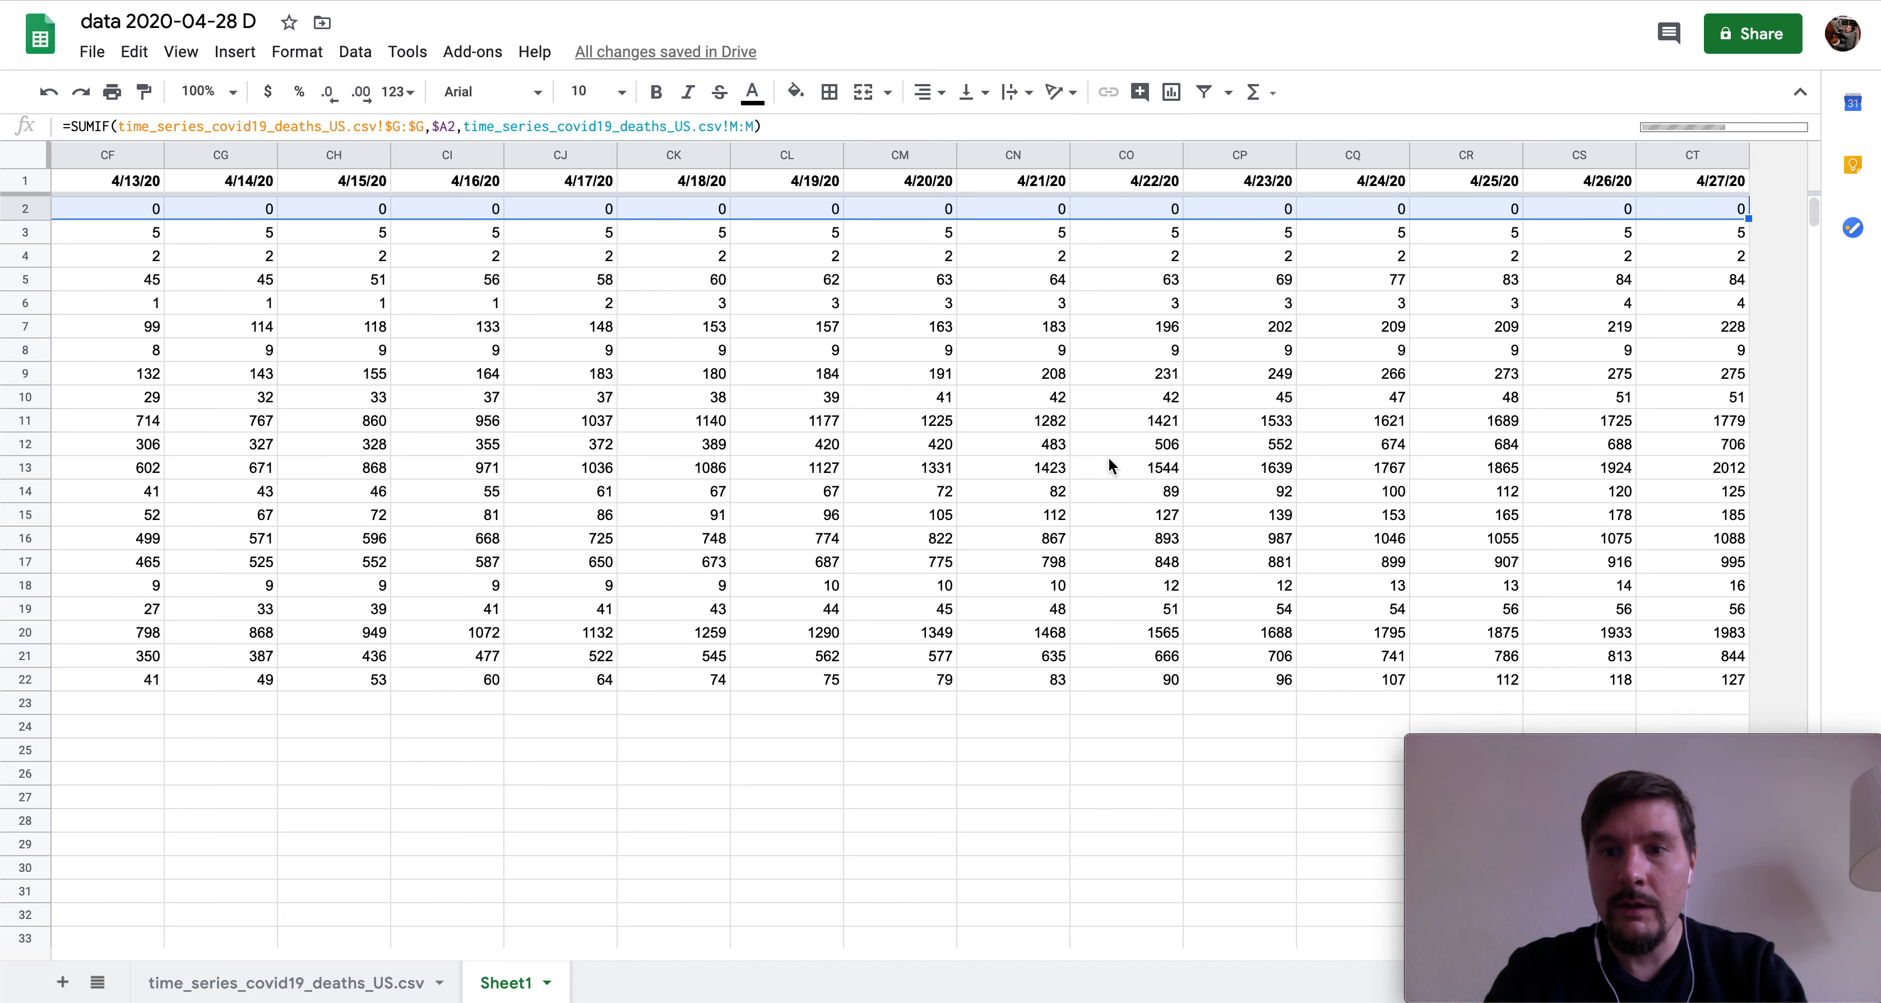
{"action": "left_click", "coordinate": [1044, 468]}
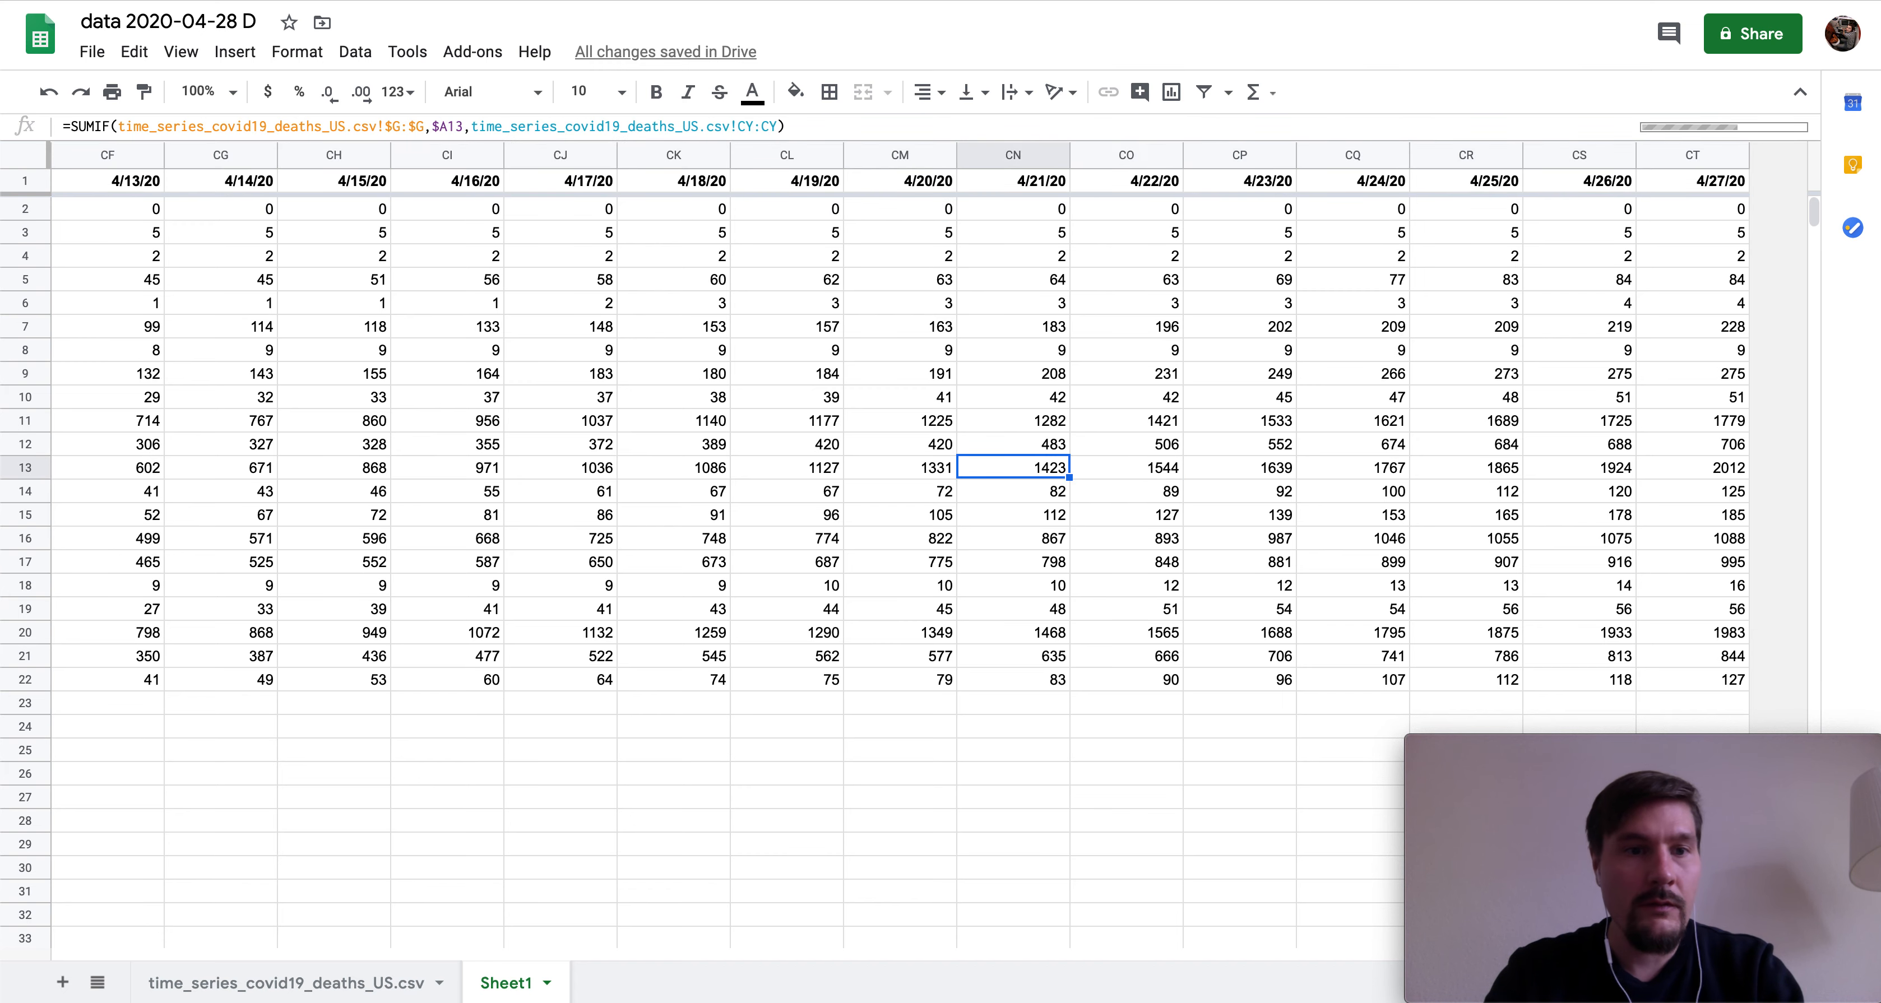
{"action": "key", "text": "Left"}
{"action": "key", "text": "Left"}
{"action": "key", "text": "Left"}
{"action": "key", "text": "Left"}
{"action": "key", "text": "Left"}
{"action": "key", "text": "Left"}
{"action": "key", "text": "Left"}
{"action": "key", "text": "Left"}
{"action": "key", "text": "Left"}
{"action": "key", "text": "Left"}
{"action": "key", "text": "Left"}
{"action": "key", "text": "Left"}
{"action": "key", "text": "Left"}
{"action": "key", "text": "Left"}
{"action": "key", "text": "Left"}
{"action": "key", "text": "Left"}
{"action": "key", "text": "Left"}
{"action": "key", "text": "Left"}
{"action": "key", "text": "Left"}
{"action": "key", "text": "Left"}
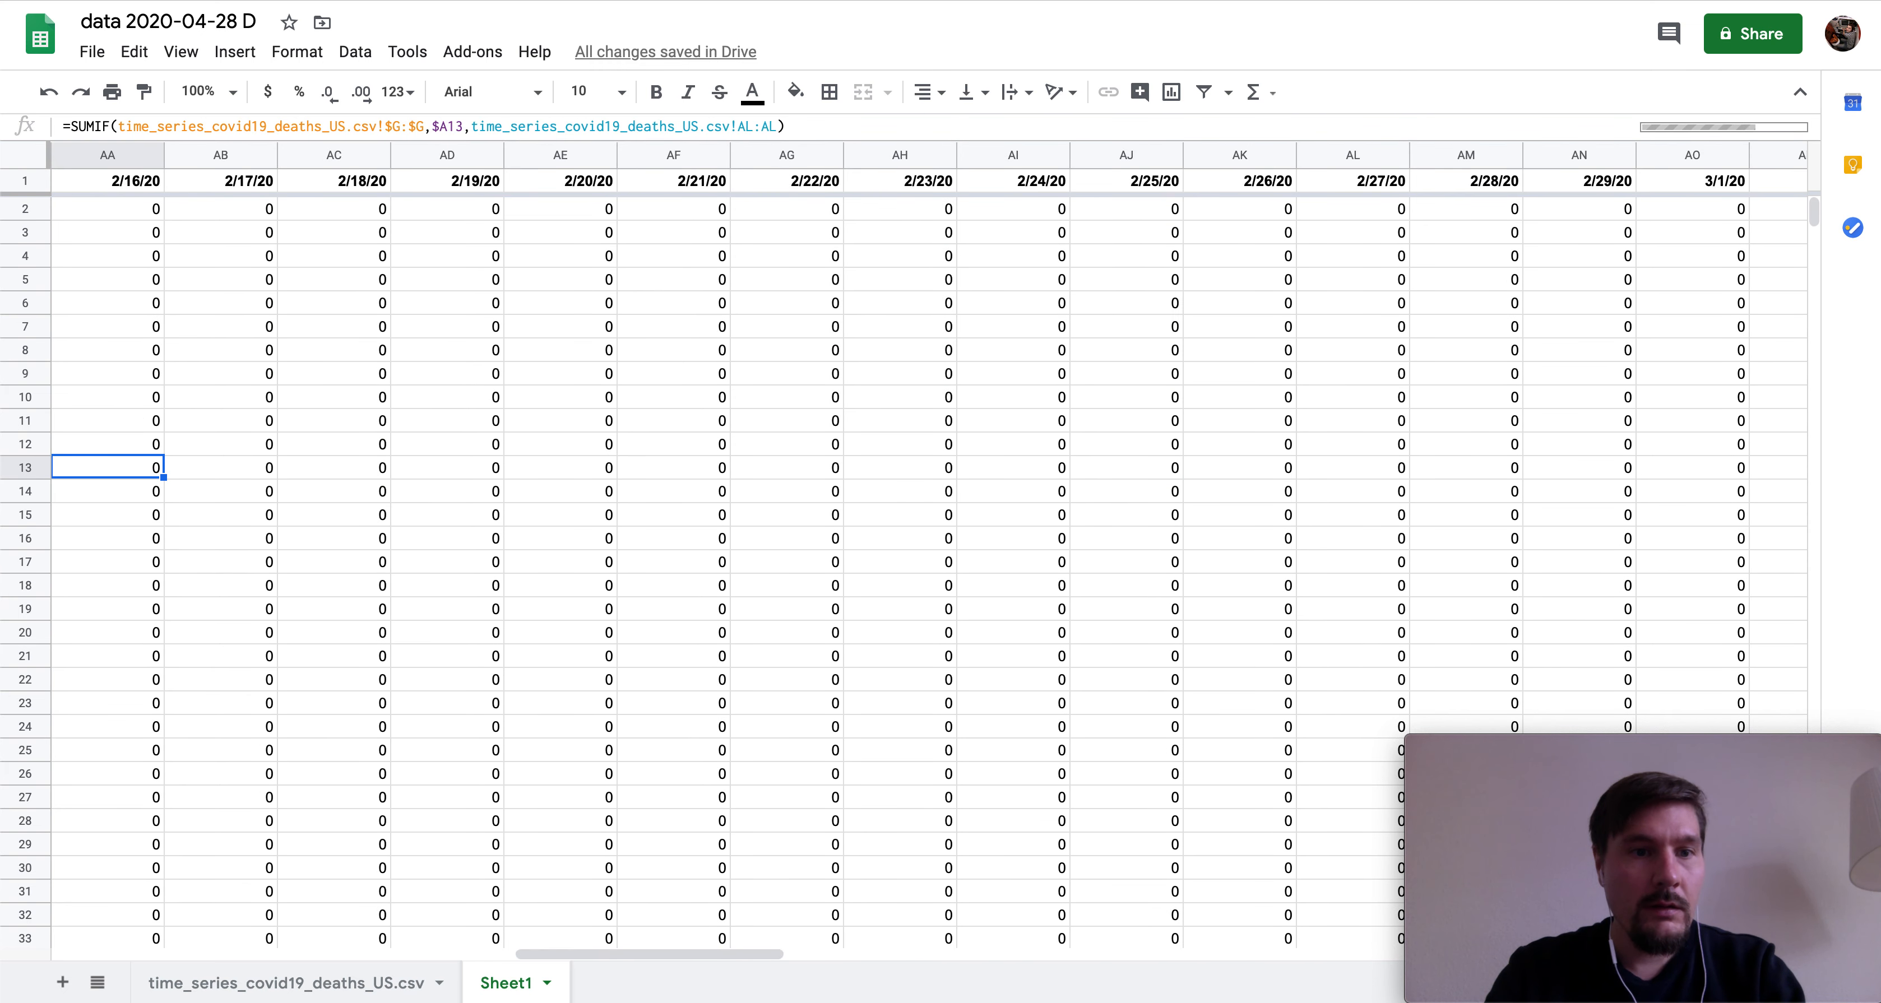
{"action": "key", "text": "Left"}
{"action": "key", "text": "Left"}
{"action": "key", "text": "Left"}
{"action": "key", "text": "Left"}
{"action": "key", "text": "Left"}
{"action": "key", "text": "Left"}
{"action": "key", "text": "Left"}
{"action": "key", "text": "Left"}
{"action": "key", "text": "Left"}
{"action": "key", "text": "Left"}
{"action": "key", "text": "Left"}
{"action": "key", "text": "Left"}
{"action": "key", "text": "Left"}
{"action": "key", "text": "Left"}
{"action": "key", "text": "Left"}
{"action": "key", "text": "Left"}
{"action": "key", "text": "Left"}
{"action": "key", "text": "Left"}
{"action": "key", "text": "Left"}
{"action": "key", "text": "Left"}
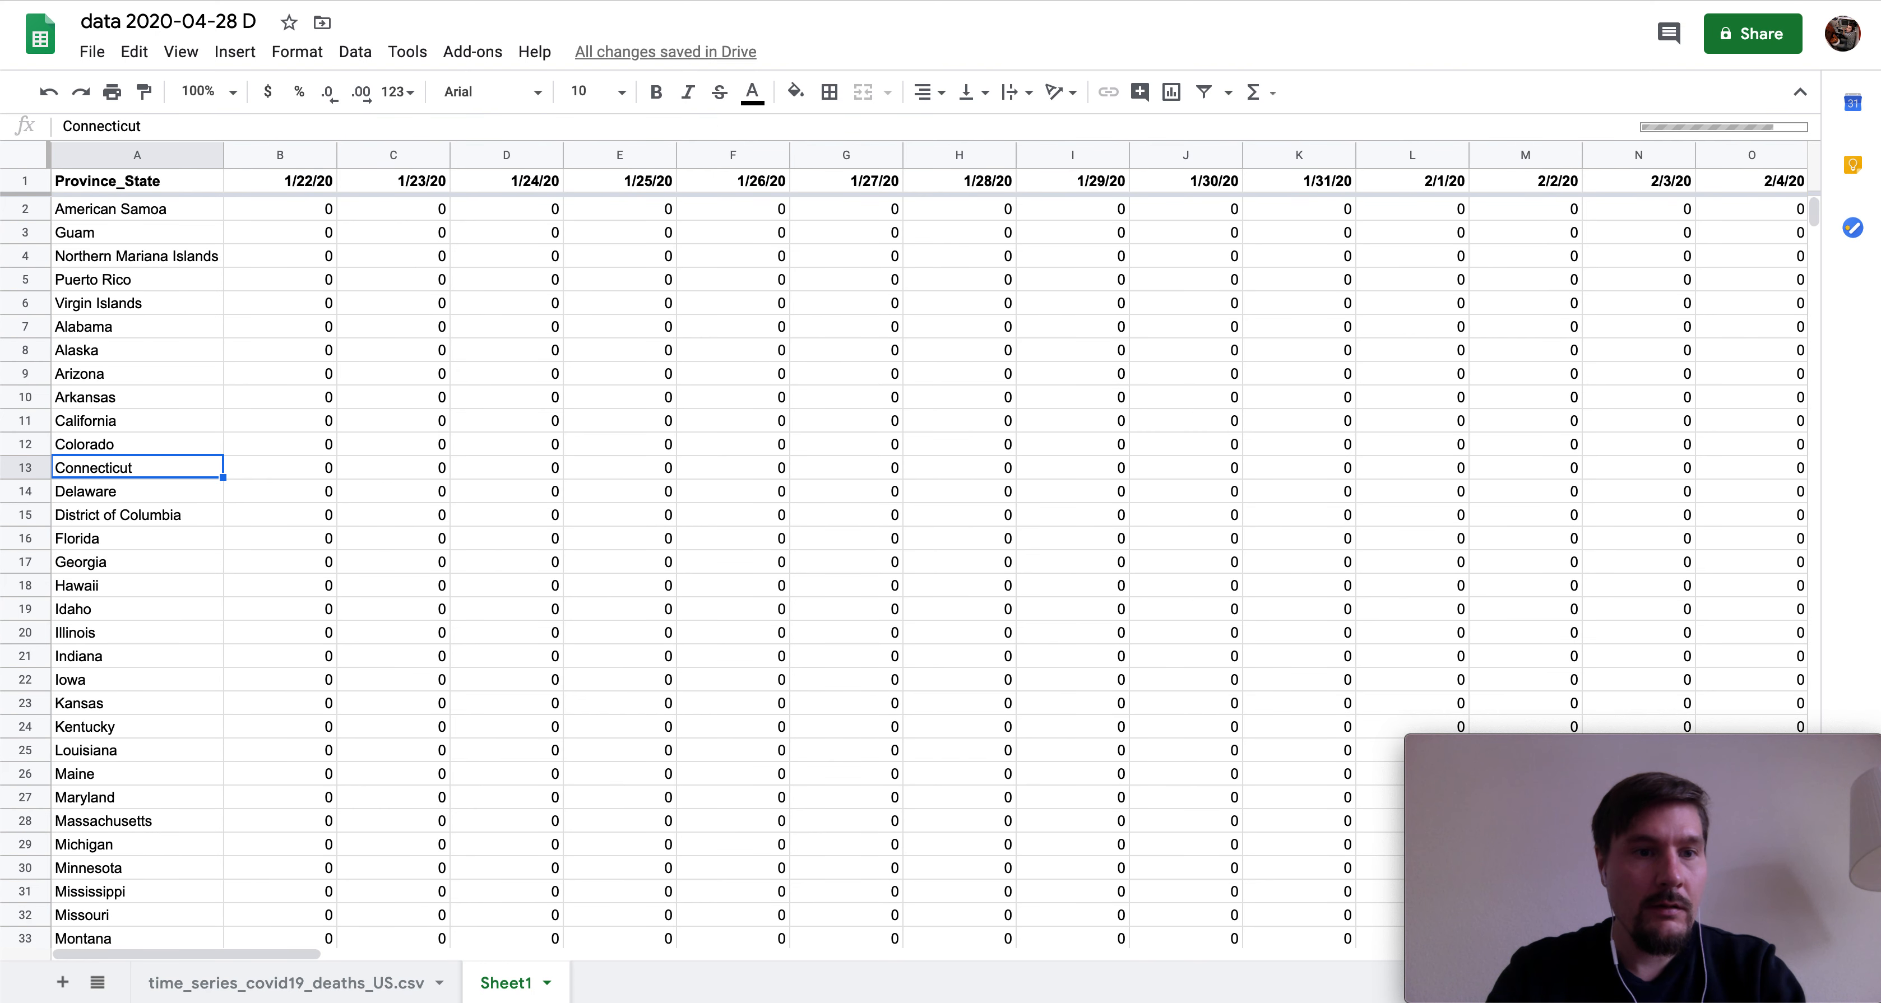
{"action": "key", "text": "Right"}
{"action": "key", "text": "Right"}
{"action": "key", "text": "Right"}
{"action": "key", "text": "Right"}
{"action": "key", "text": "Right"}
{"action": "key", "text": "Right"}
{"action": "key", "text": "Right"}
{"action": "key", "text": "Right"}
{"action": "key", "text": "Right"}
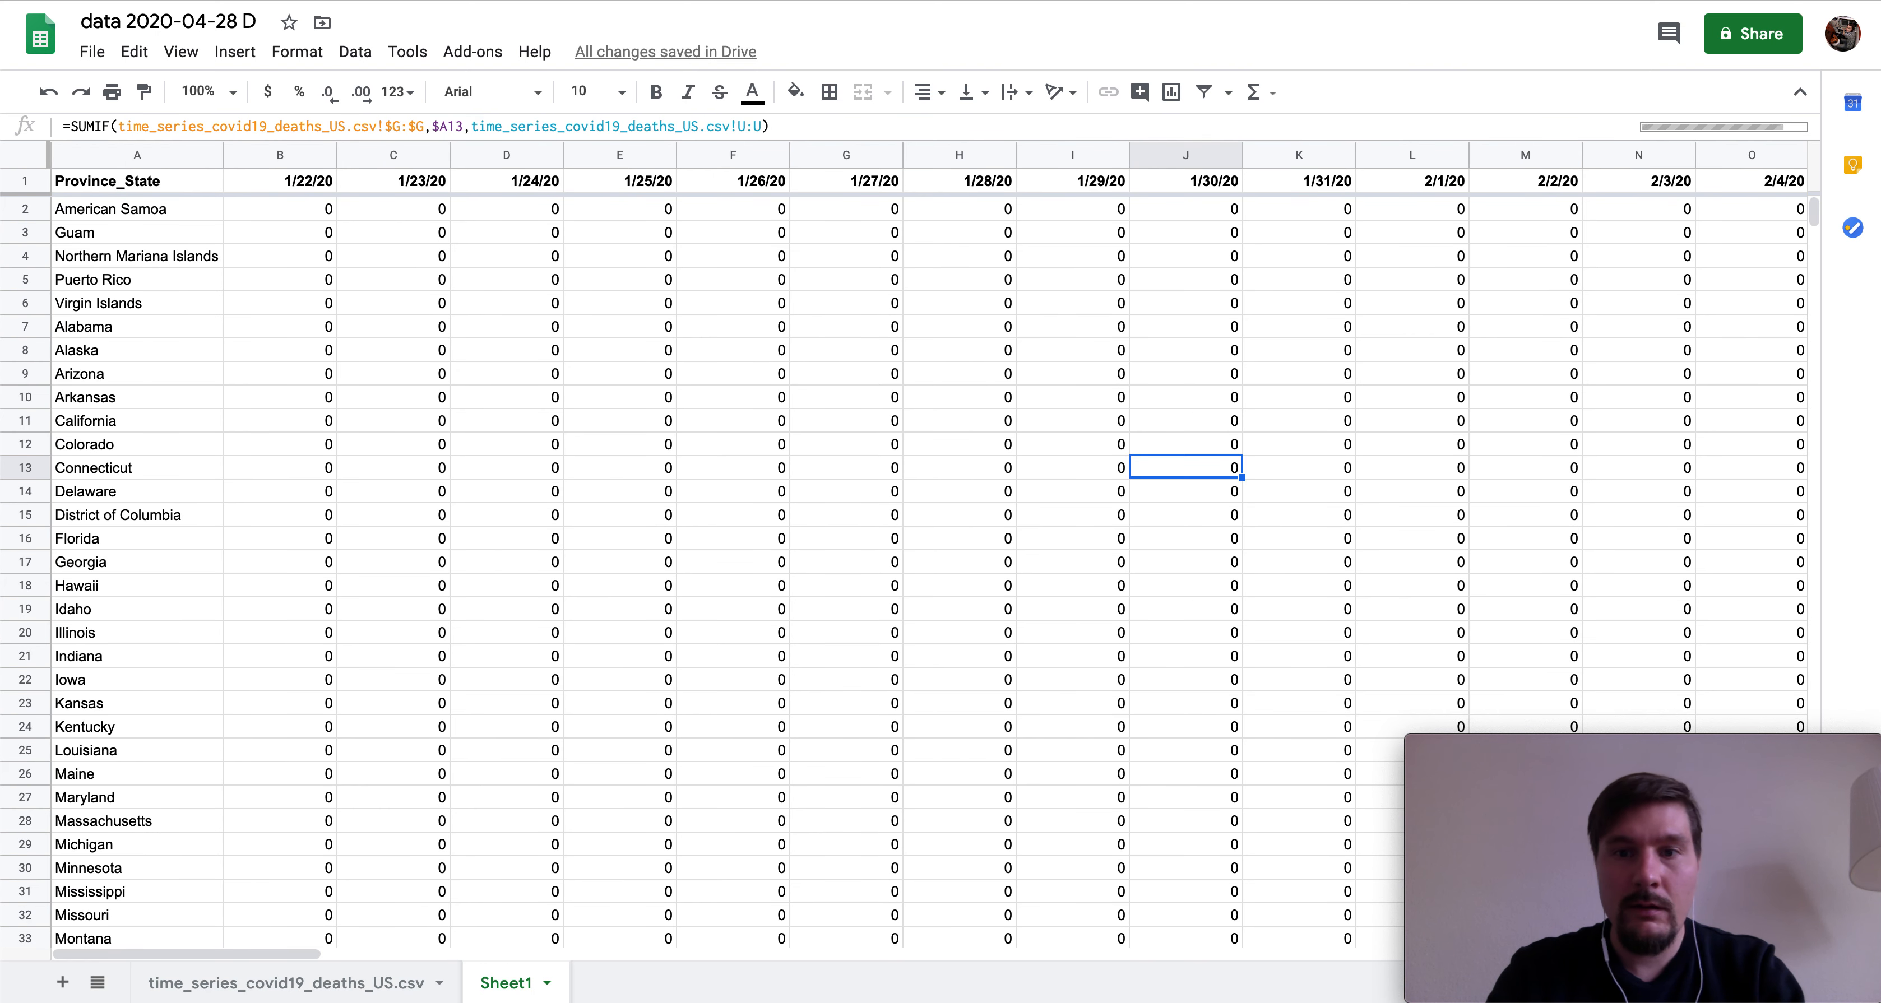
{"action": "key", "text": "Right"}
{"action": "key", "text": "Right"}
{"action": "key", "text": "Right"}
{"action": "key", "text": "Right"}
{"action": "key", "text": "Right"}
{"action": "key", "text": "Right"}
{"action": "key", "text": "Right"}
{"action": "key", "text": "Right"}
{"action": "key", "text": "Right"}
{"action": "key", "text": "Right"}
{"action": "key", "text": "Right"}
{"action": "key", "text": "Right"}
{"action": "key", "text": "Right"}
{"action": "key", "text": "Right"}
{"action": "key", "text": "Right"}
{"action": "key", "text": "Right"}
{"action": "key", "text": "Right"}
{"action": "key", "text": "Right"}
{"action": "key", "text": "Right"}
{"action": "key", "text": "Right"}
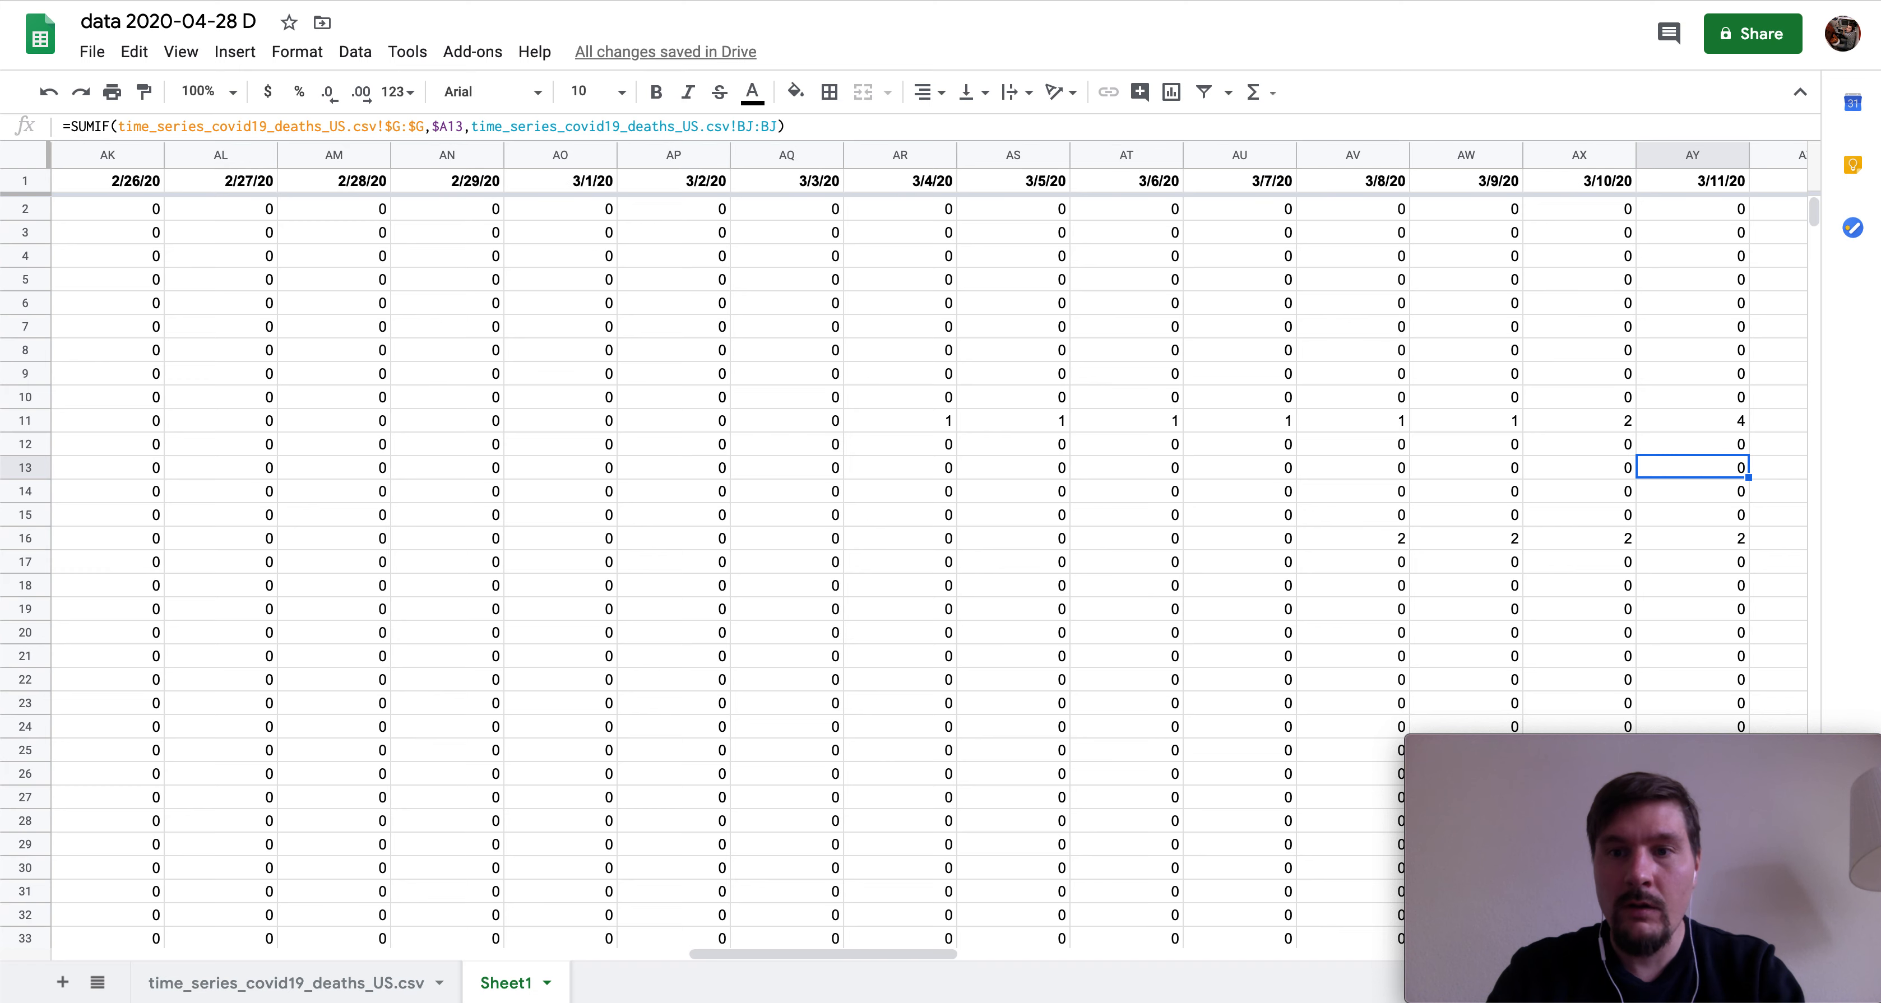
{"action": "key", "text": "Right"}
{"action": "key", "text": "Right"}
{"action": "key", "text": "Right"}
{"action": "key", "text": "Right"}
{"action": "key", "text": "Right"}
{"action": "key", "text": "Right"}
{"action": "key", "text": "Right"}
{"action": "key", "text": "Right"}
{"action": "key", "text": "Right"}
{"action": "key", "text": "Right"}
{"action": "key", "text": "Right"}
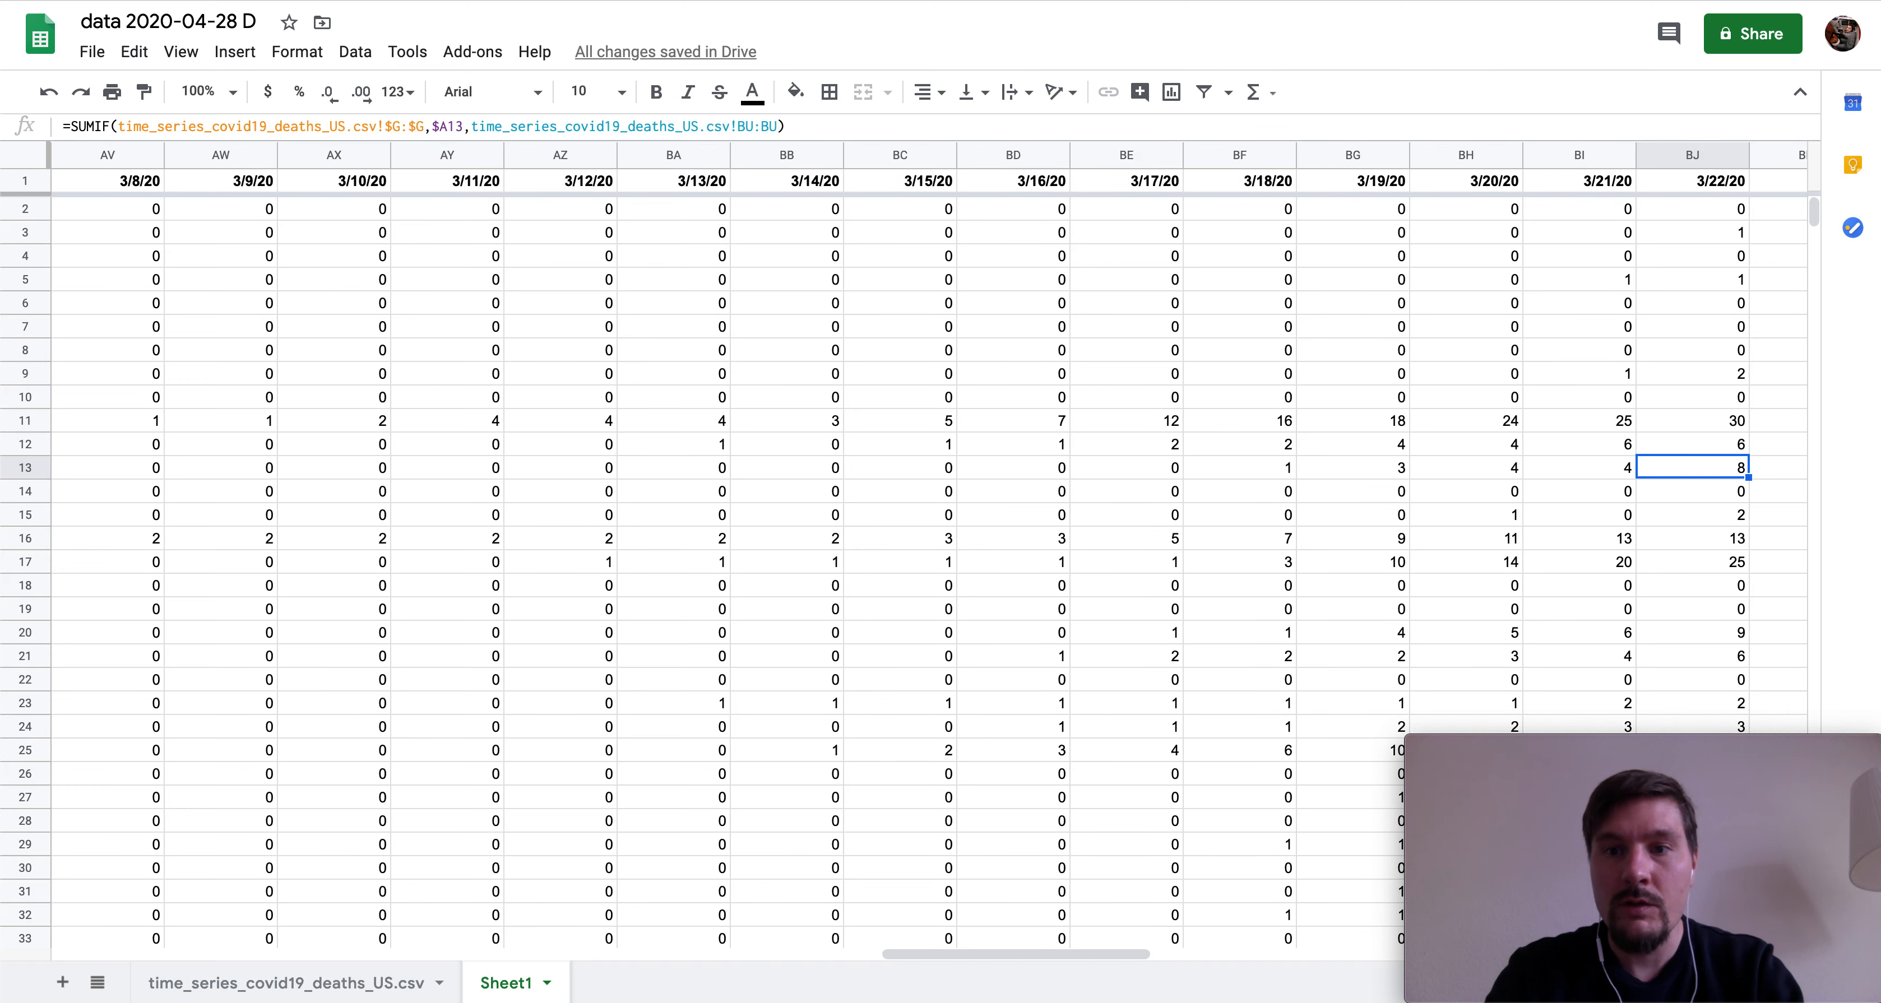
{"action": "key", "text": "Right"}
{"action": "key", "text": "Right"}
{"action": "key", "text": "Right"}
{"action": "key", "text": "Right"}
{"action": "key", "text": "Right"}
{"action": "key", "text": "Right"}
{"action": "key", "text": "Right"}
{"action": "key", "text": "Right"}
{"action": "key", "text": "Right"}
{"action": "key", "text": "Right"}
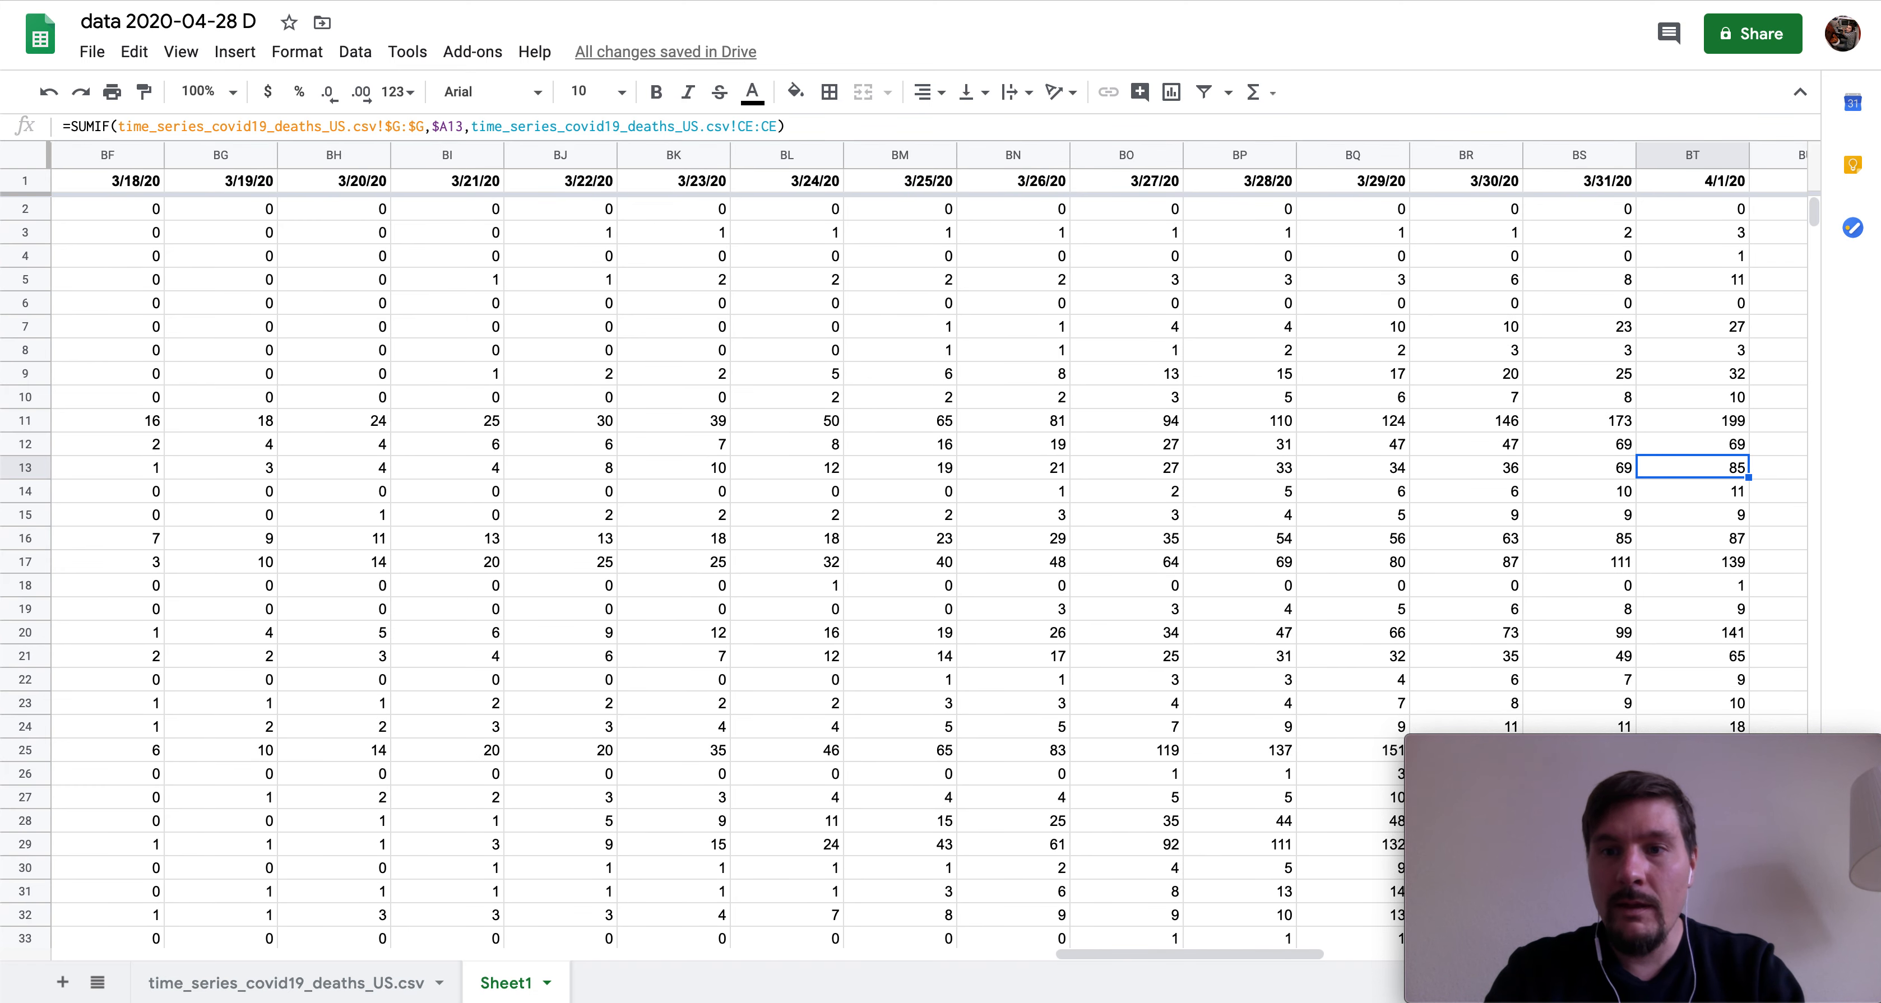
{"action": "key", "text": "Right"}
{"action": "key", "text": "Right"}
{"action": "key", "text": "Right"}
{"action": "key", "text": "Right"}
{"action": "key", "text": "Right"}
{"action": "key", "text": "Right"}
{"action": "key", "text": "Right"}
{"action": "key", "text": "Right"}
{"action": "key", "text": "Right"}
{"action": "key", "text": "Right"}
{"action": "key", "text": "Right"}
{"action": "key", "text": "Right"}
{"action": "key", "text": "Right"}
{"action": "key", "text": "Right"}
{"action": "key", "text": "Right"}
{"action": "key", "text": "Right"}
{"action": "key", "text": "Right"}
{"action": "key", "text": "Right"}
{"action": "key", "text": "Right"}
{"action": "key", "text": "Right"}
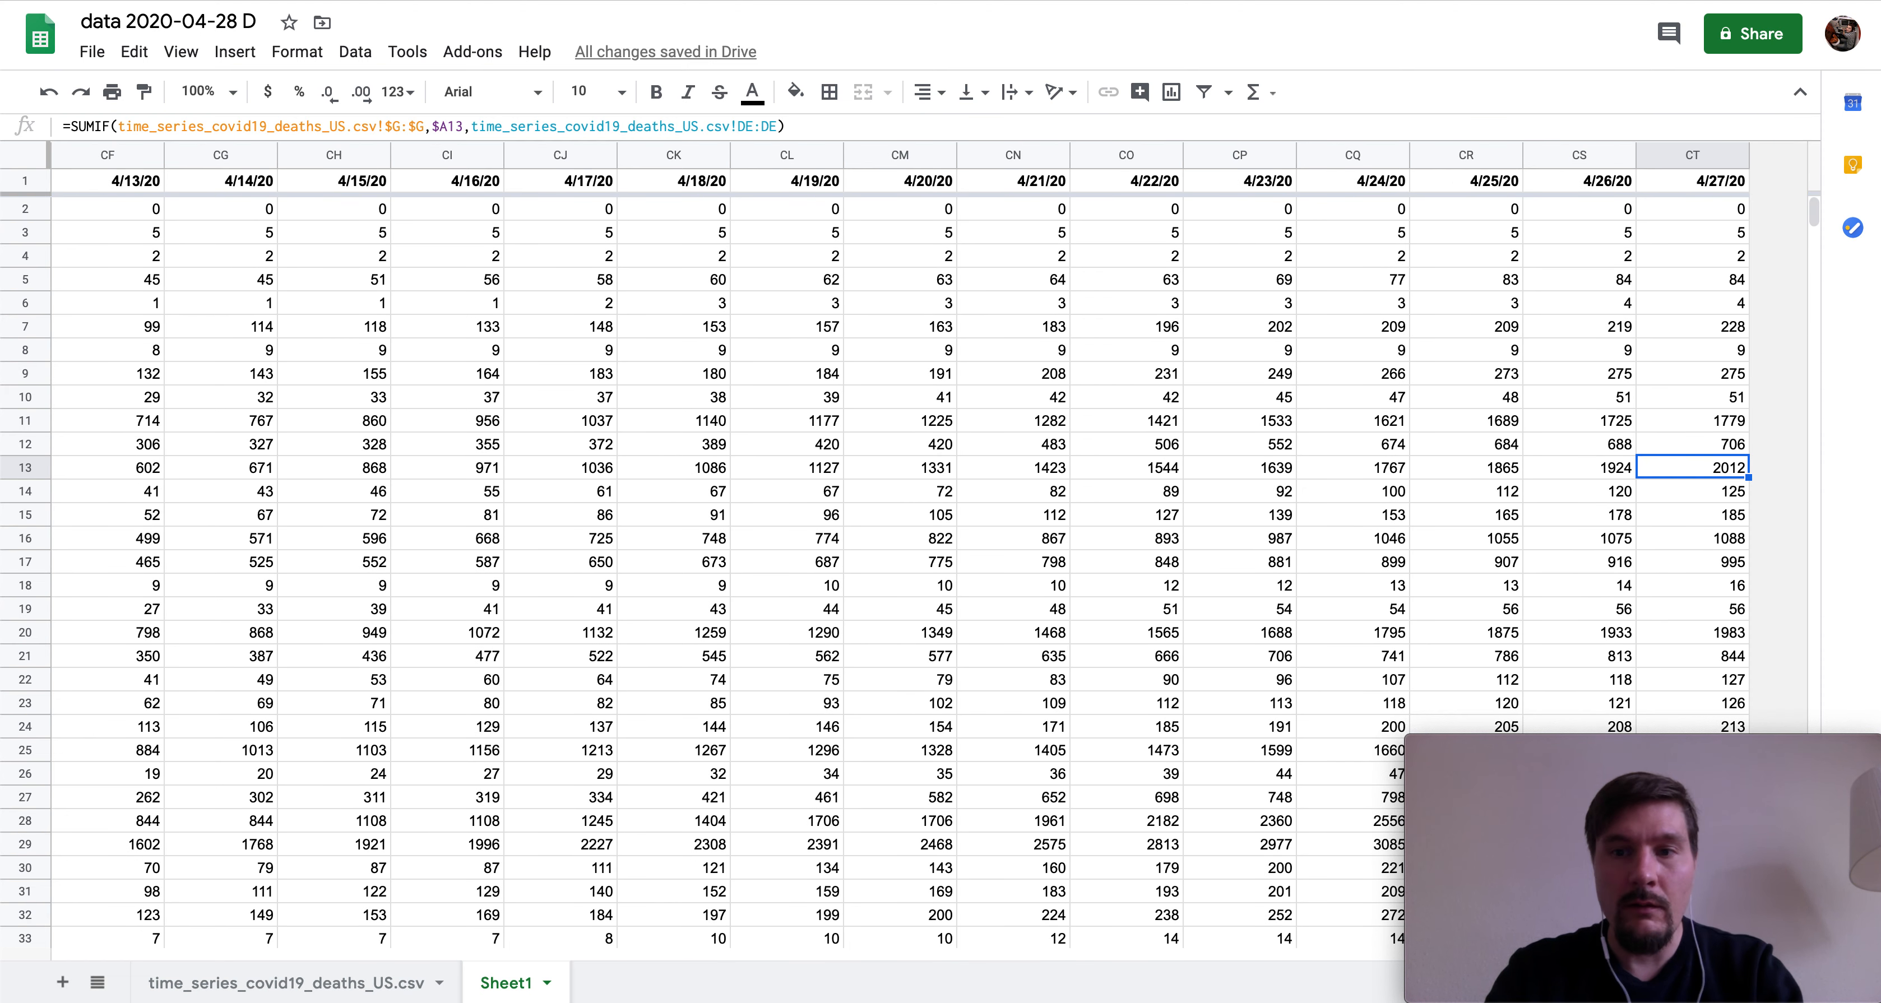
{"action": "scroll", "coordinate": [666, 441], "scroll_direction": "down", "scroll_amount": 1}
{"action": "scroll", "coordinate": [666, 440], "scroll_direction": "down", "scroll_amount": 5}
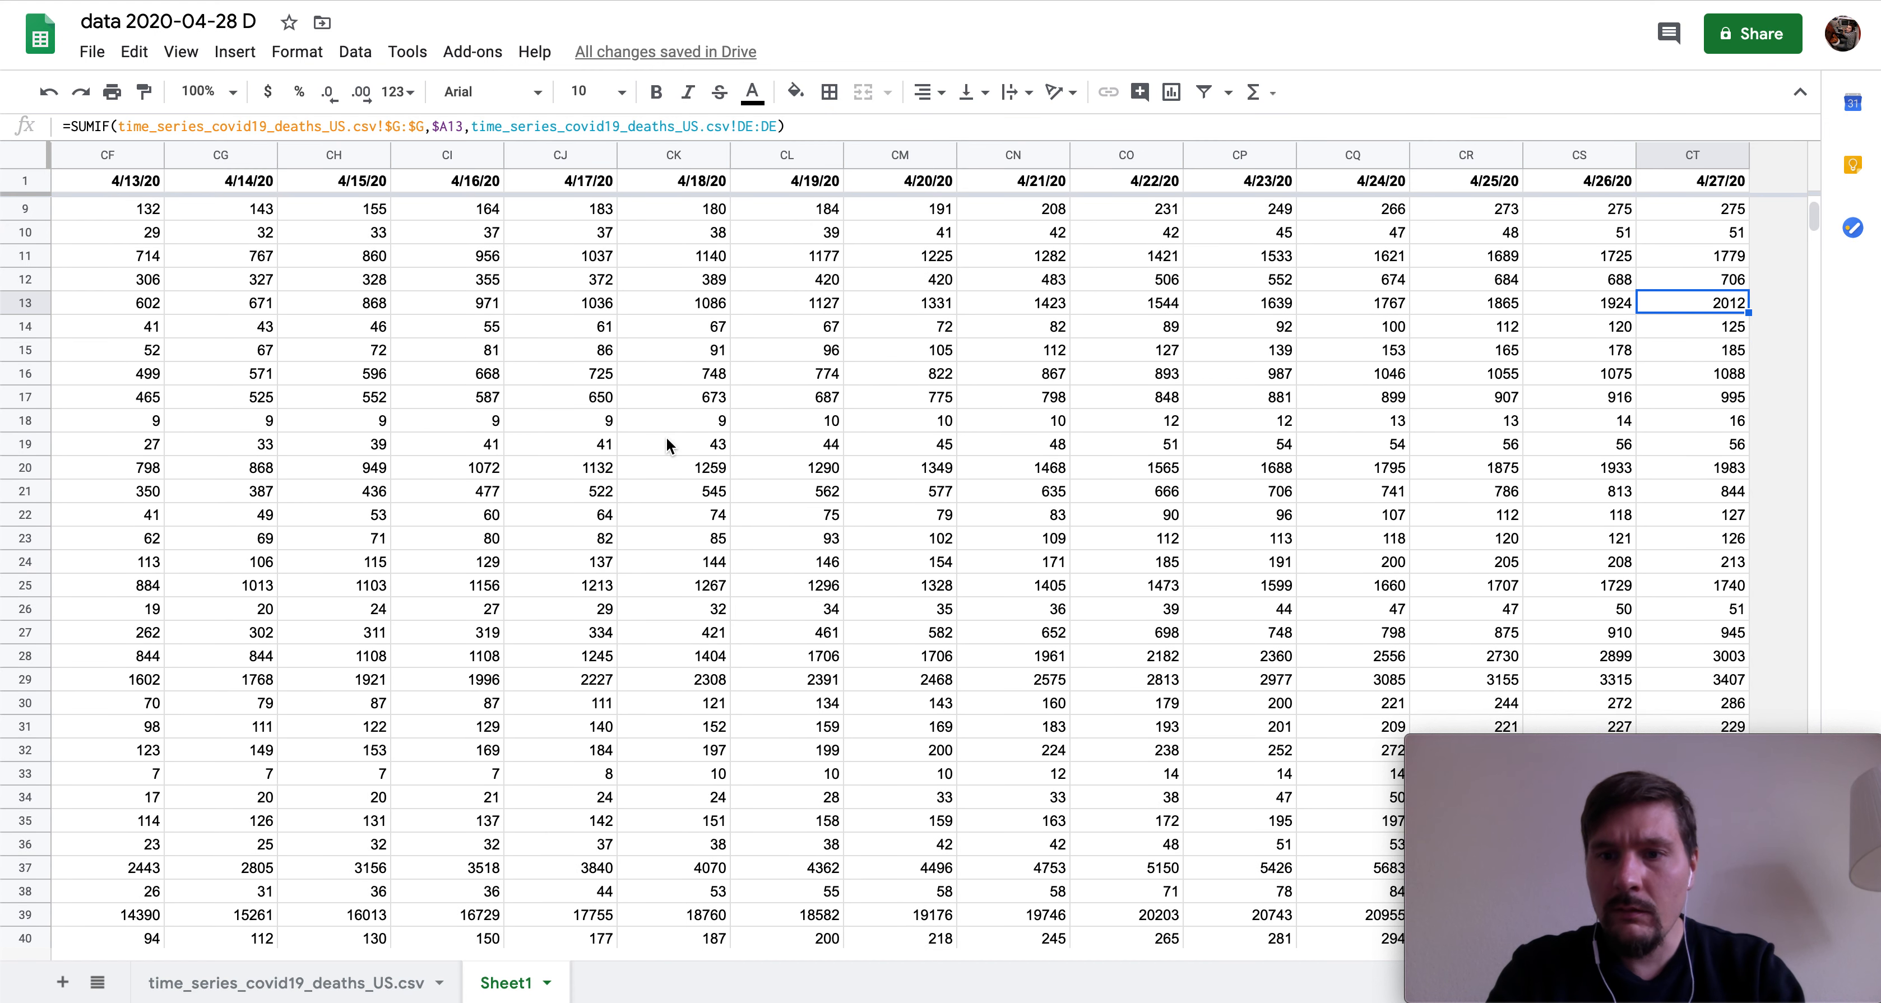
{"action": "scroll", "coordinate": [666, 444], "scroll_direction": "down", "scroll_amount": 2}
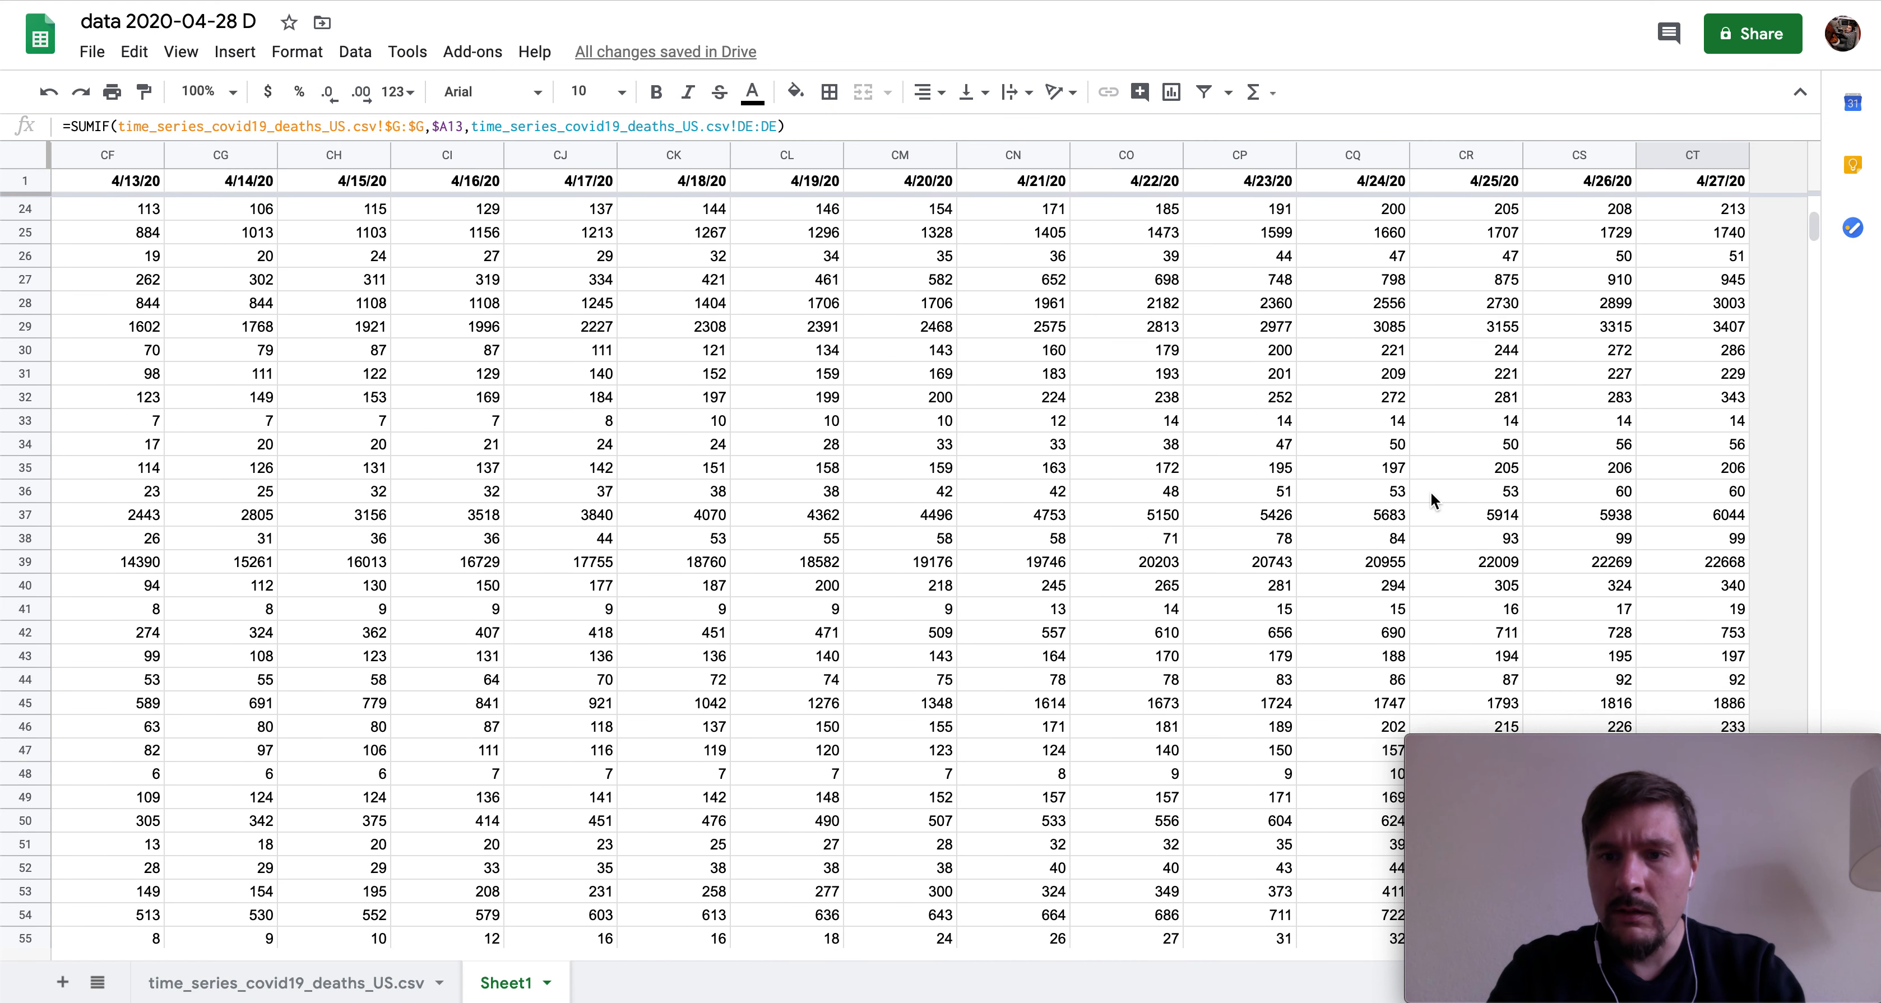
{"action": "left_click", "coordinate": [1714, 568]}
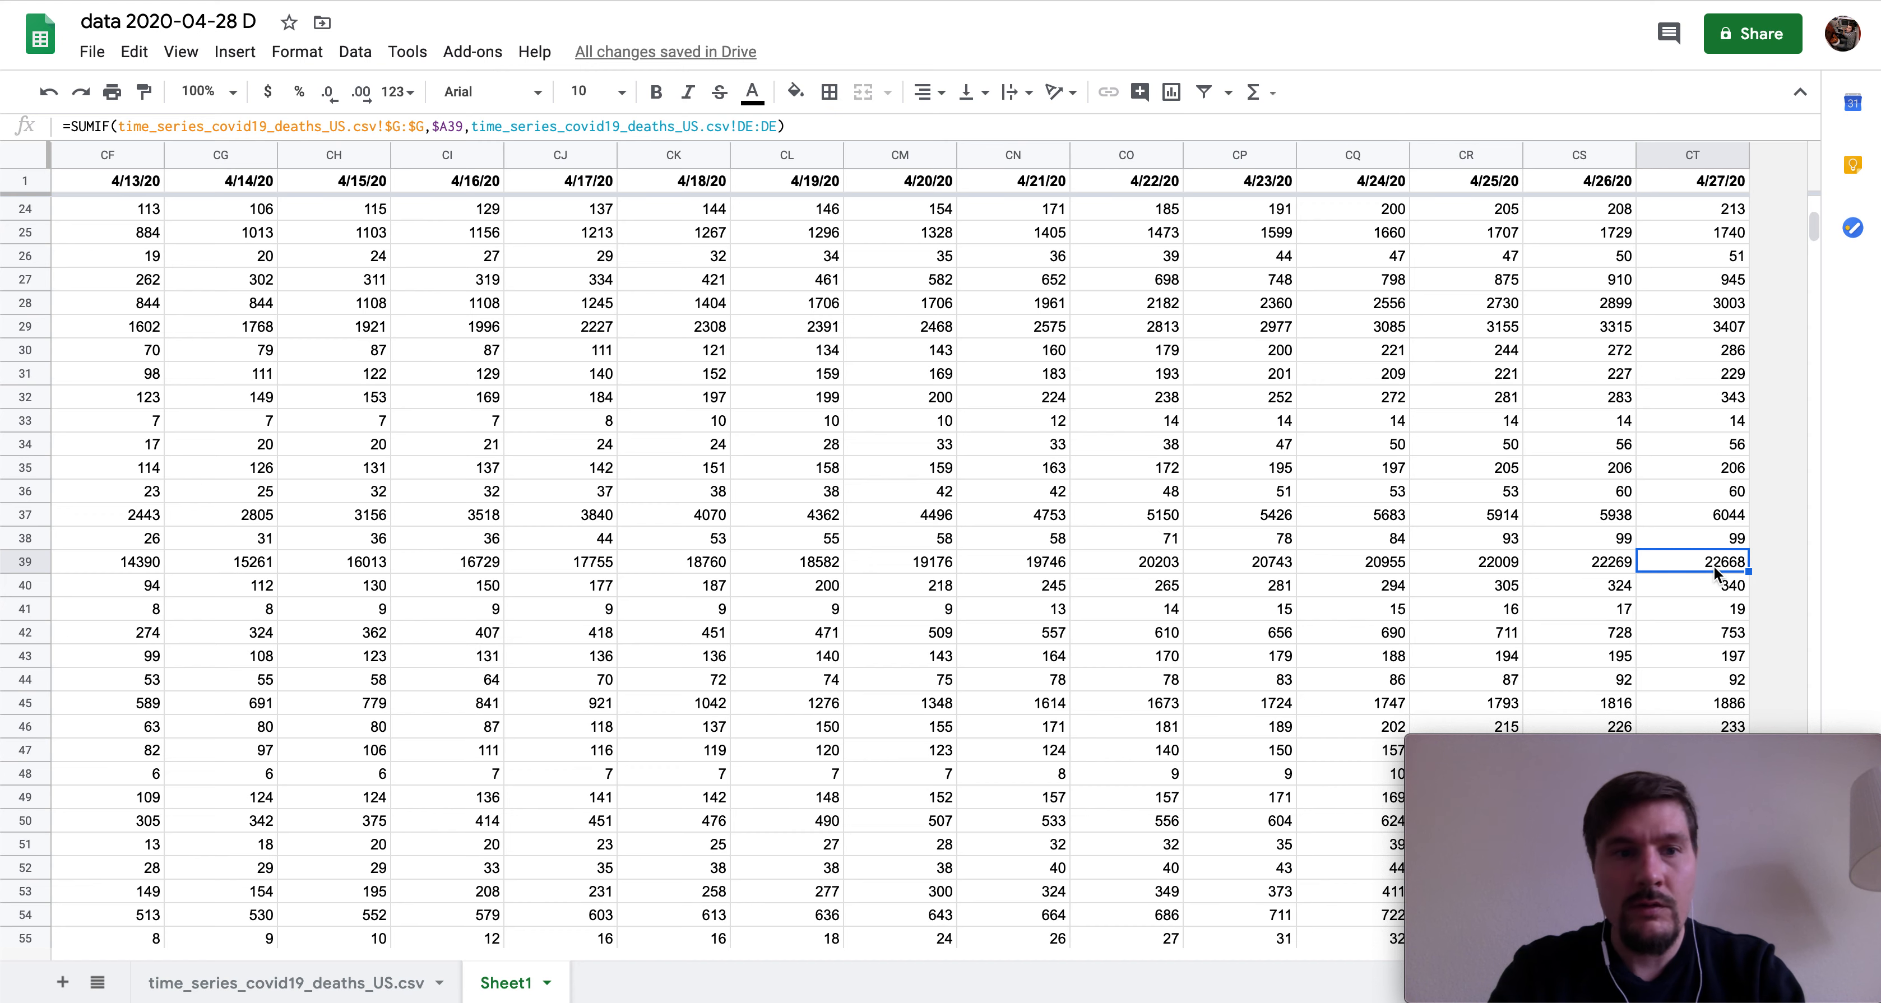
- Freeze 1 column via View > Freeze so the state names stay visible while scrolling
{"action": "left_click", "coordinate": [186, 59]}
{"action": "mouse_move", "coordinate": [328, 91]}
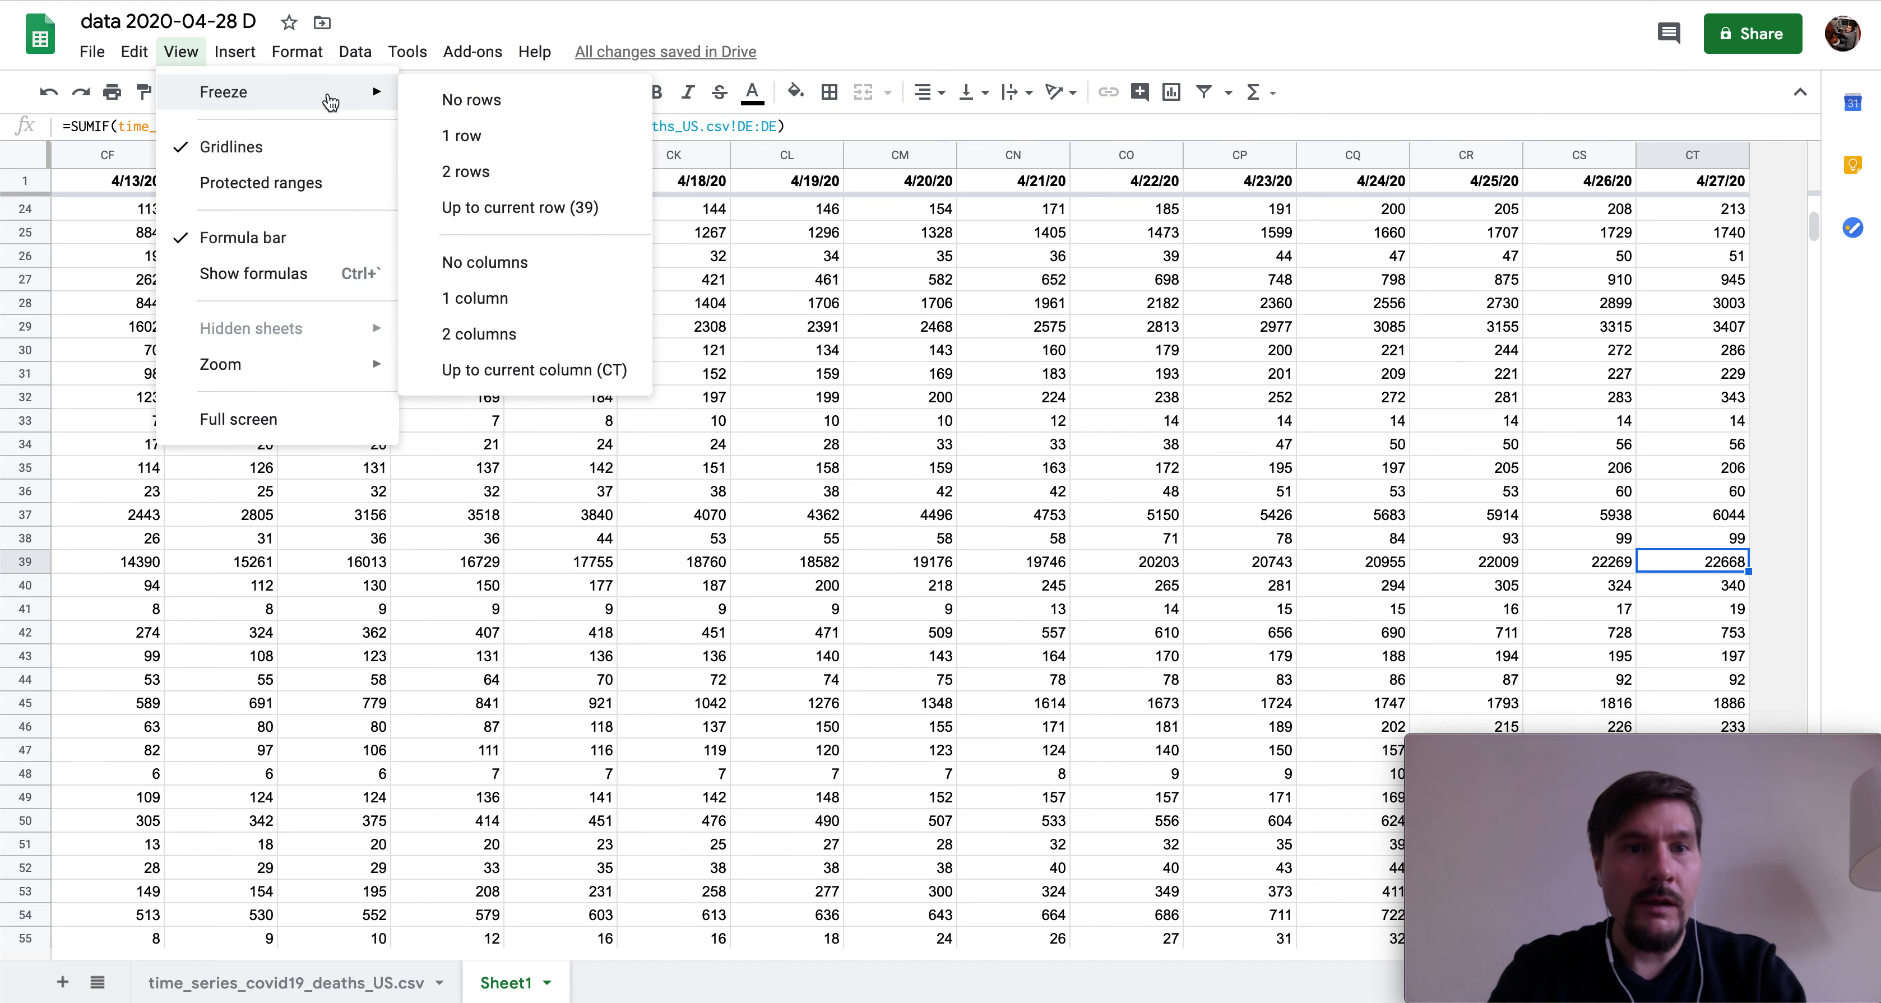
{"action": "left_click", "coordinate": [507, 313]}
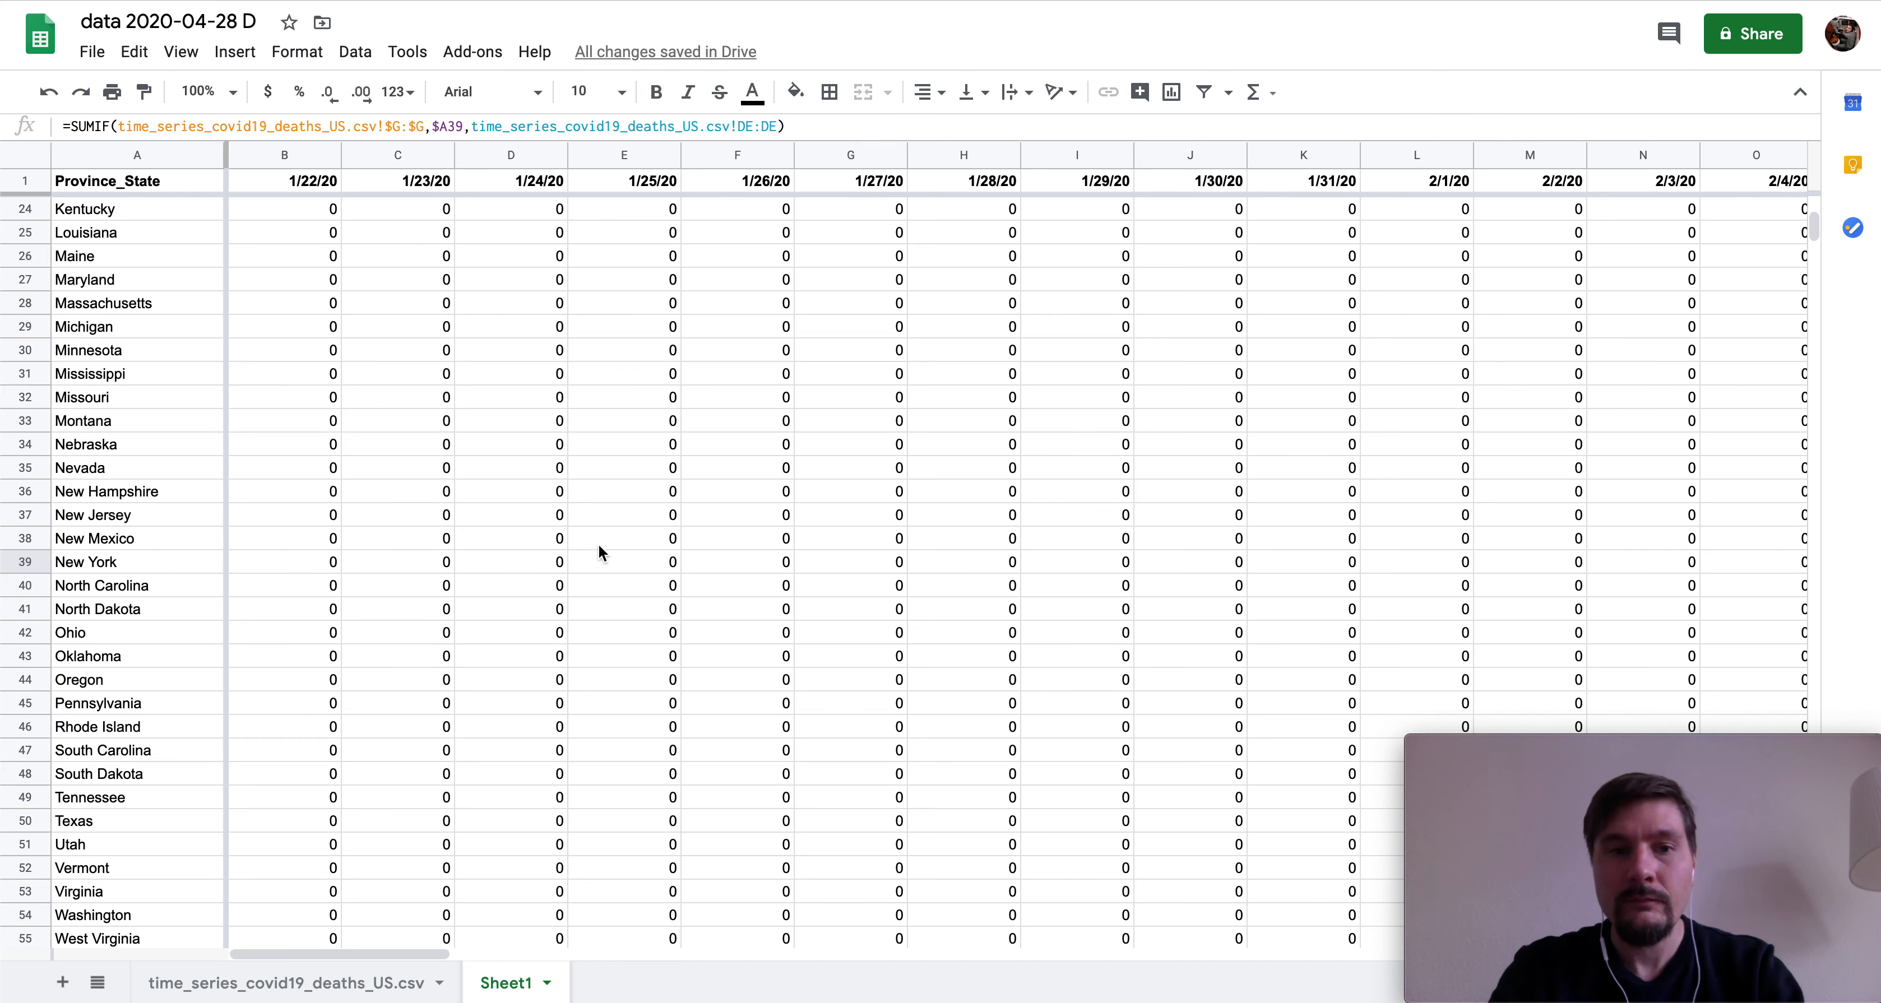
{"action": "scroll", "coordinate": [598, 546], "scroll_direction": "up", "scroll_amount": 7}
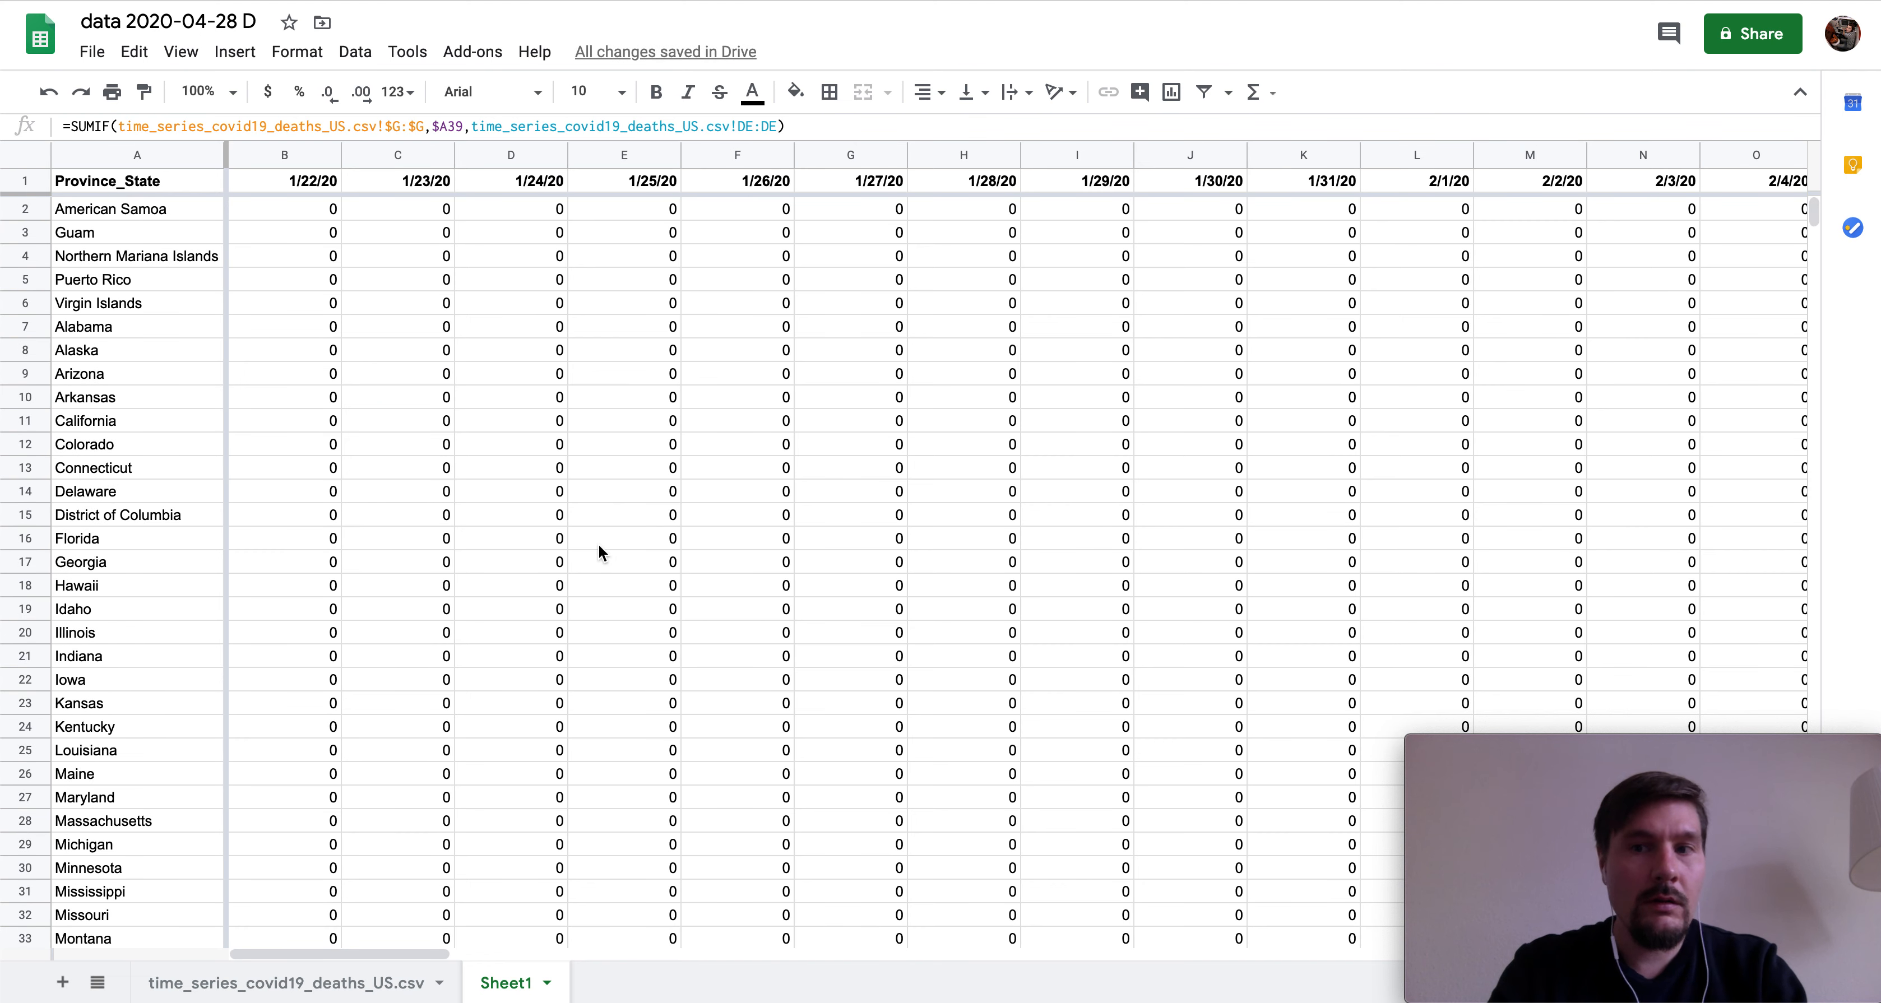
{"action": "scroll", "coordinate": [599, 545], "scroll_direction": "down", "scroll_amount": 10}
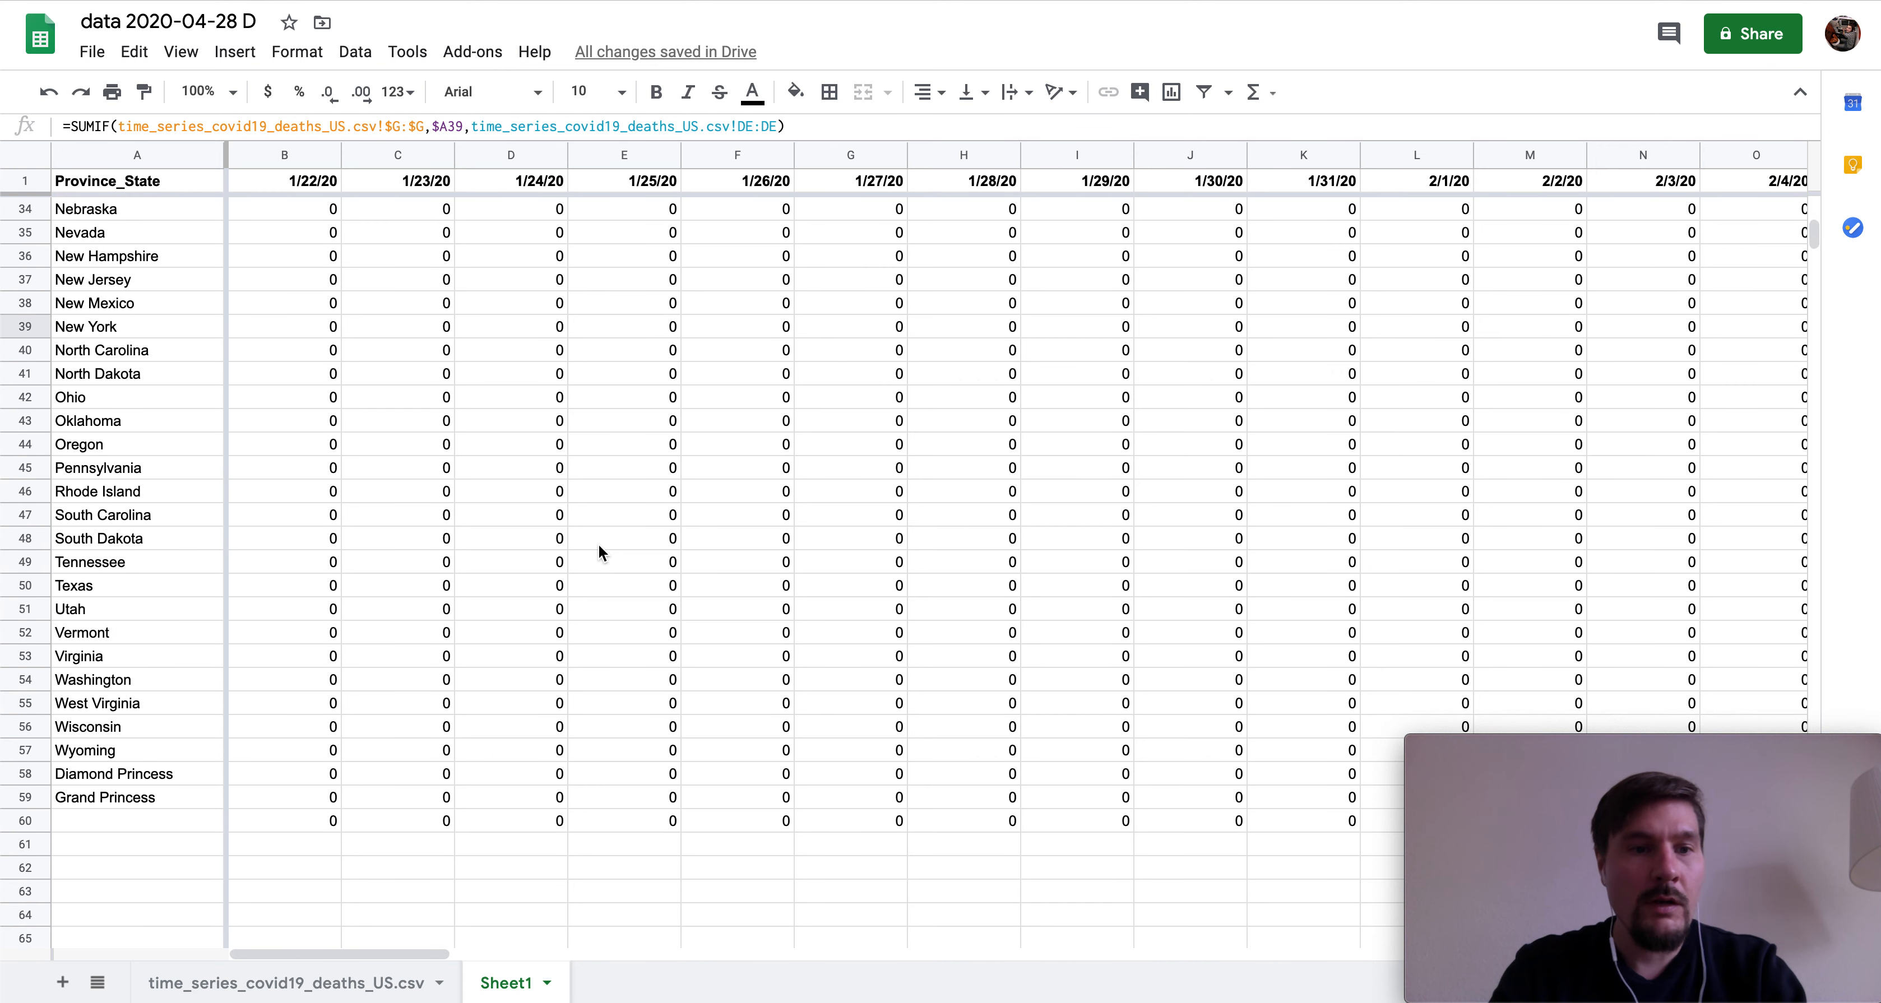
{"action": "scroll", "coordinate": [598, 552], "scroll_direction": "up", "scroll_amount": 4}
{"action": "scroll", "coordinate": [598, 548], "scroll_direction": "up", "scroll_amount": 6}
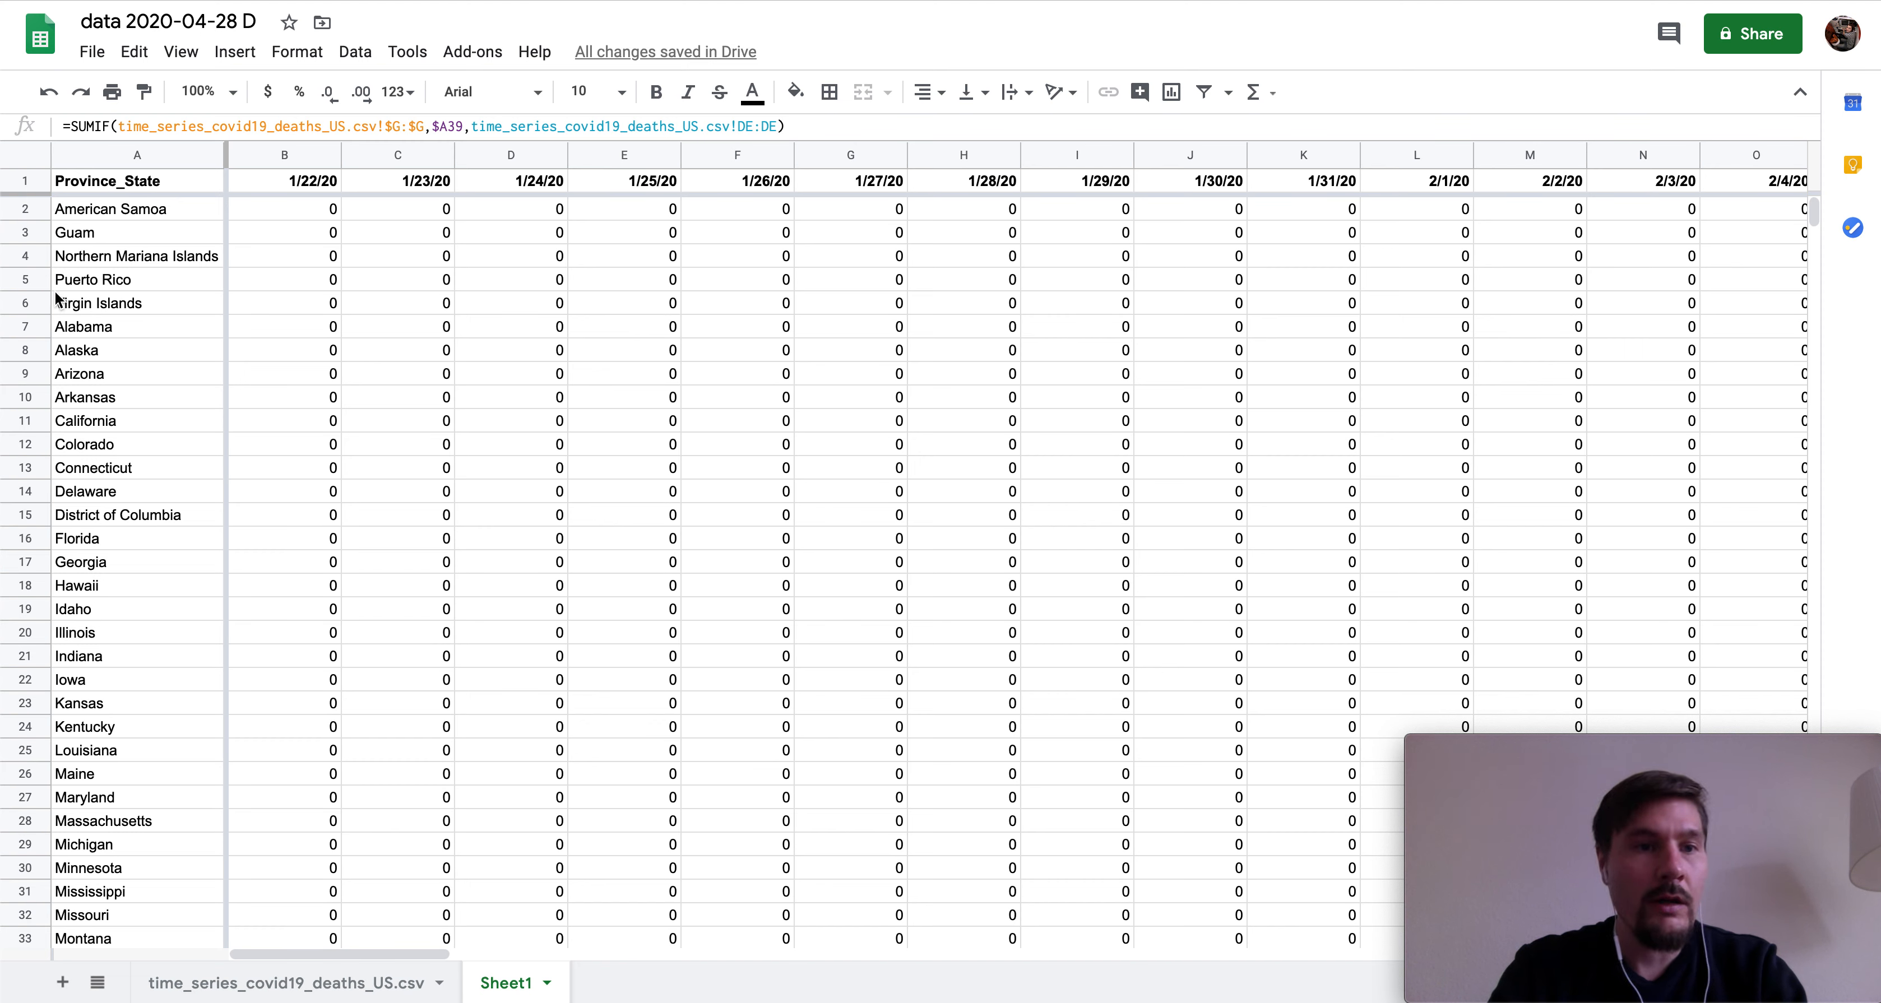
- Delete the Puerto Rico row 5, undo to restore it, then go to the time_series_covid19_deaths_US.csv sheet
{"action": "left_click", "coordinate": [27, 279]}
{"action": "right_click", "coordinate": [29, 278]}
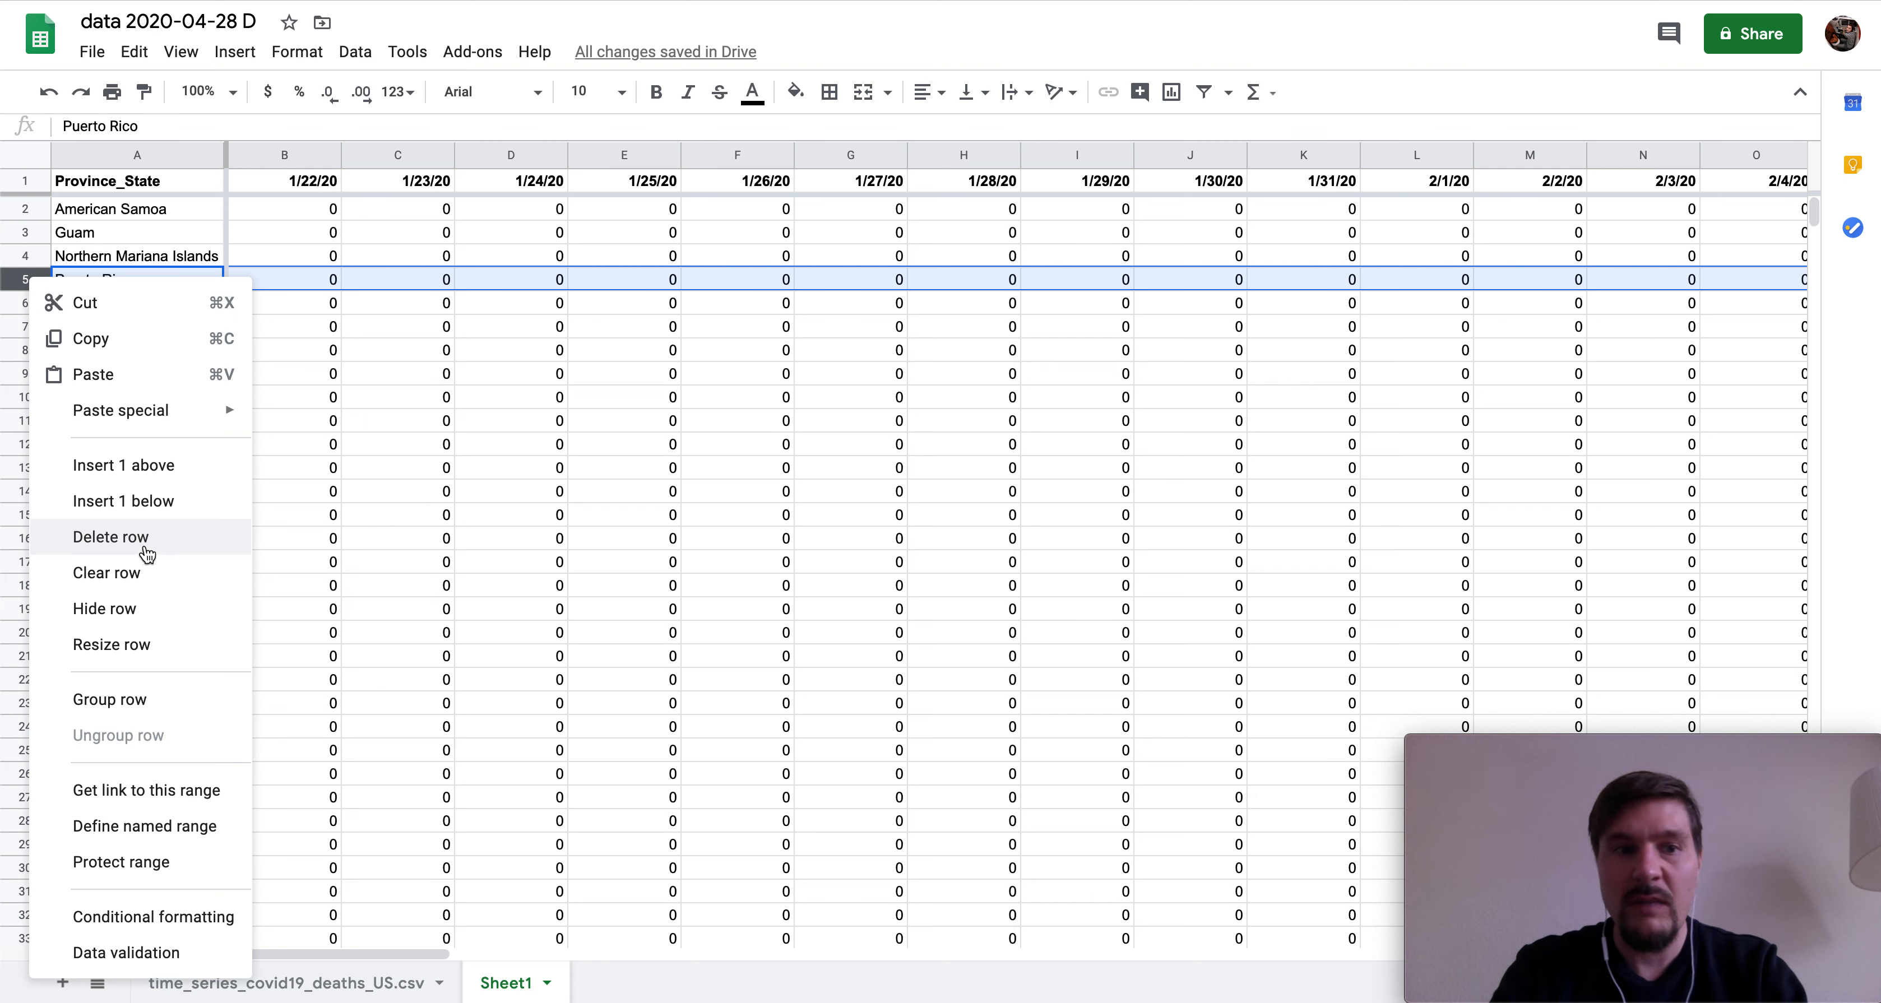
{"action": "left_click", "coordinate": [207, 542]}
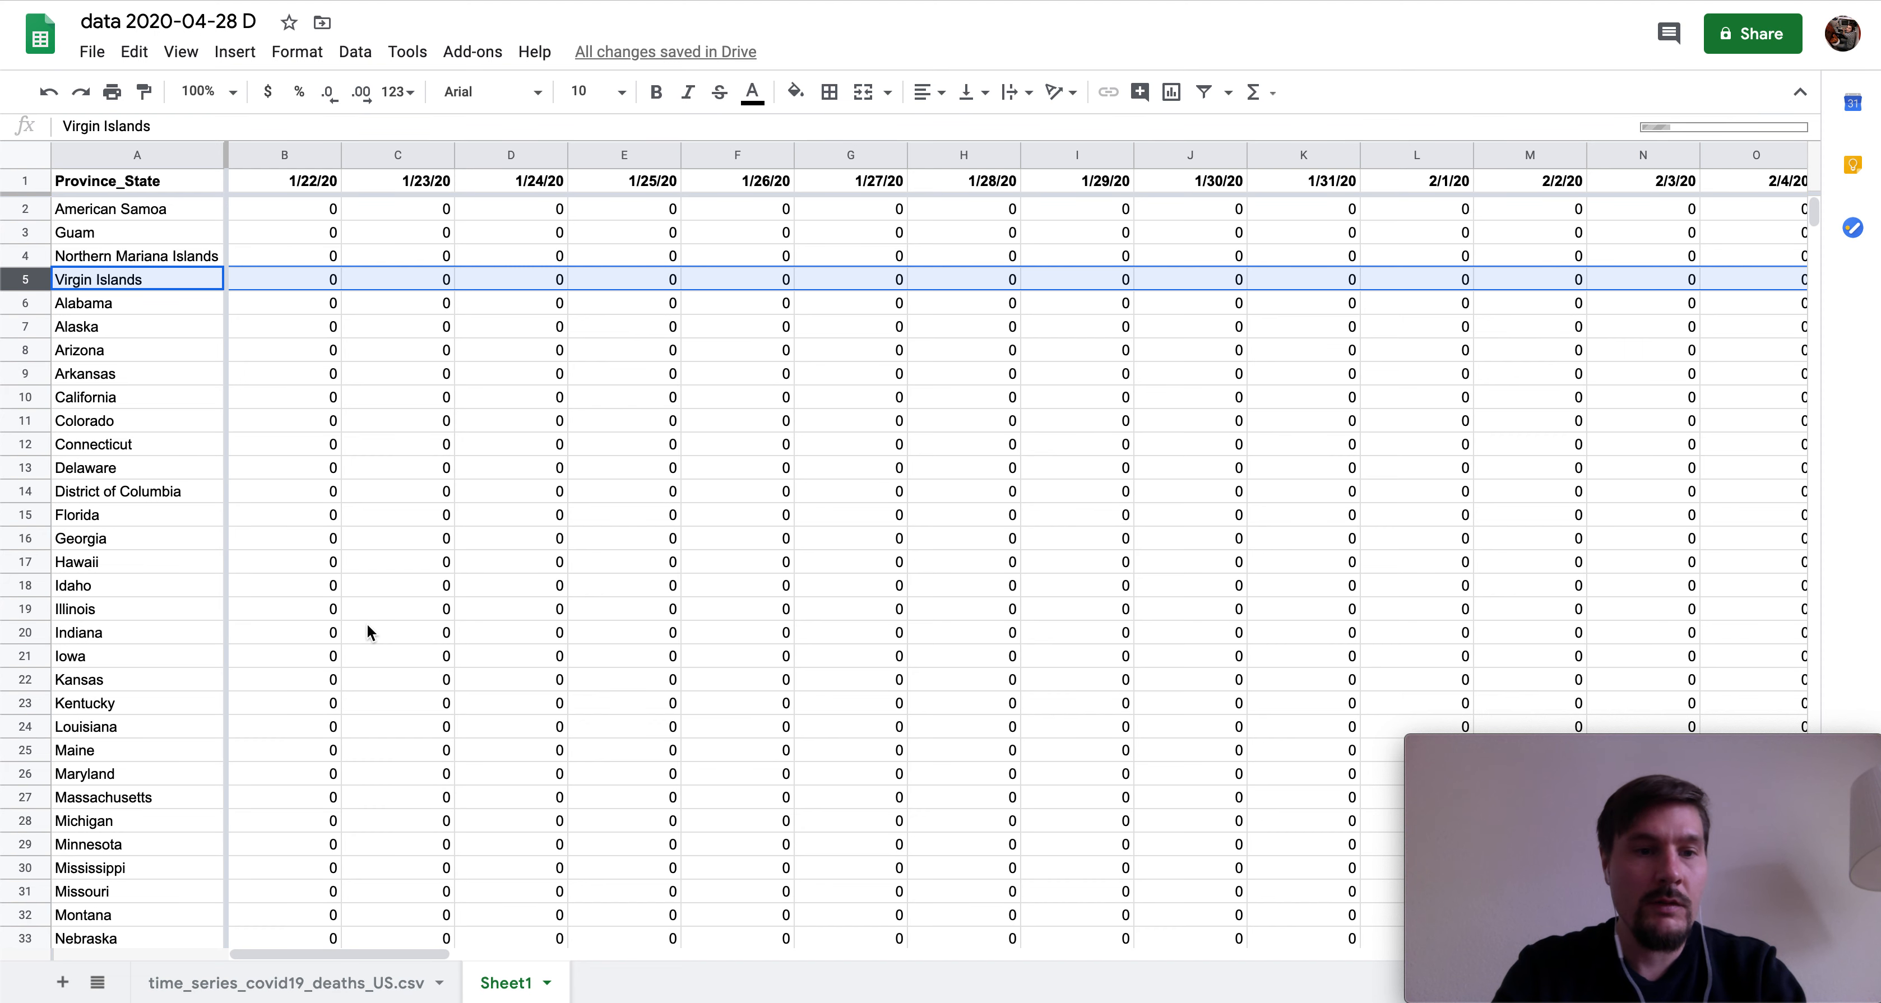
{"action": "scroll", "coordinate": [394, 628], "scroll_direction": "down", "scroll_amount": 3}
{"action": "key", "text": "ctrl+z"}
{"action": "scroll", "coordinate": [399, 631], "scroll_direction": "down", "scroll_amount": 3}
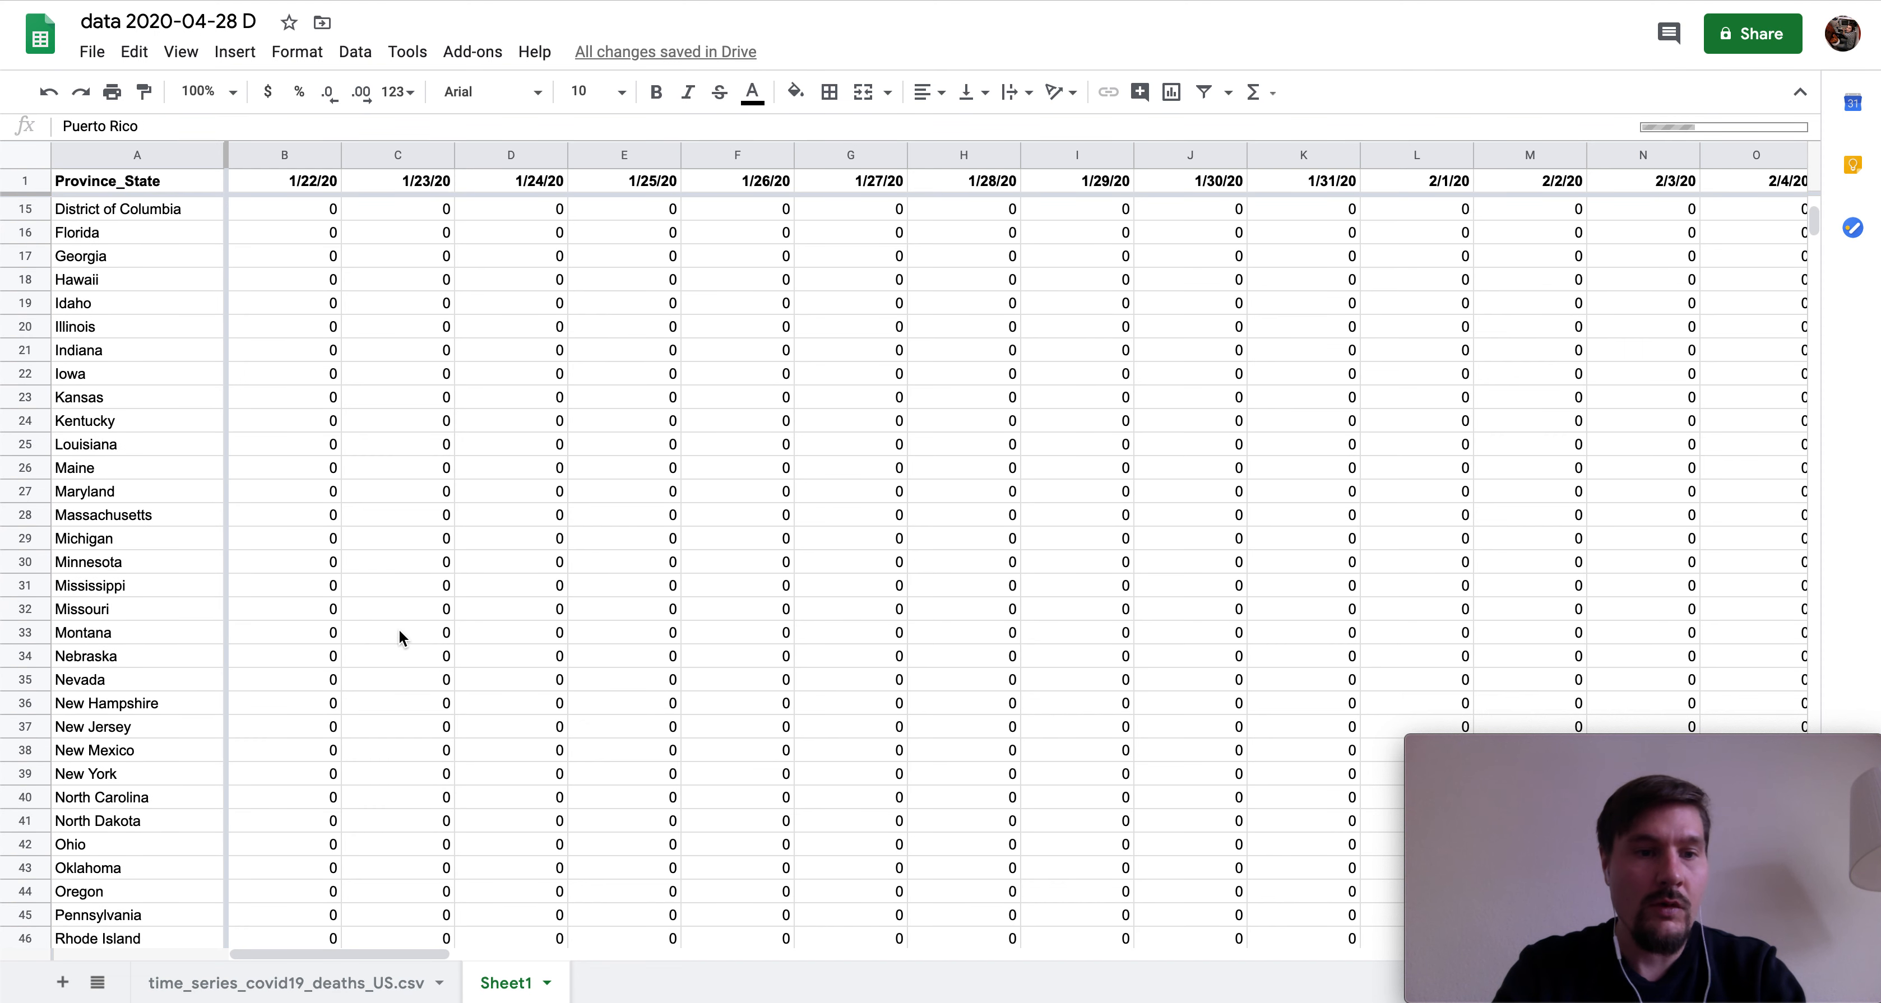
{"action": "scroll", "coordinate": [400, 631], "scroll_direction": "up", "scroll_amount": 5}
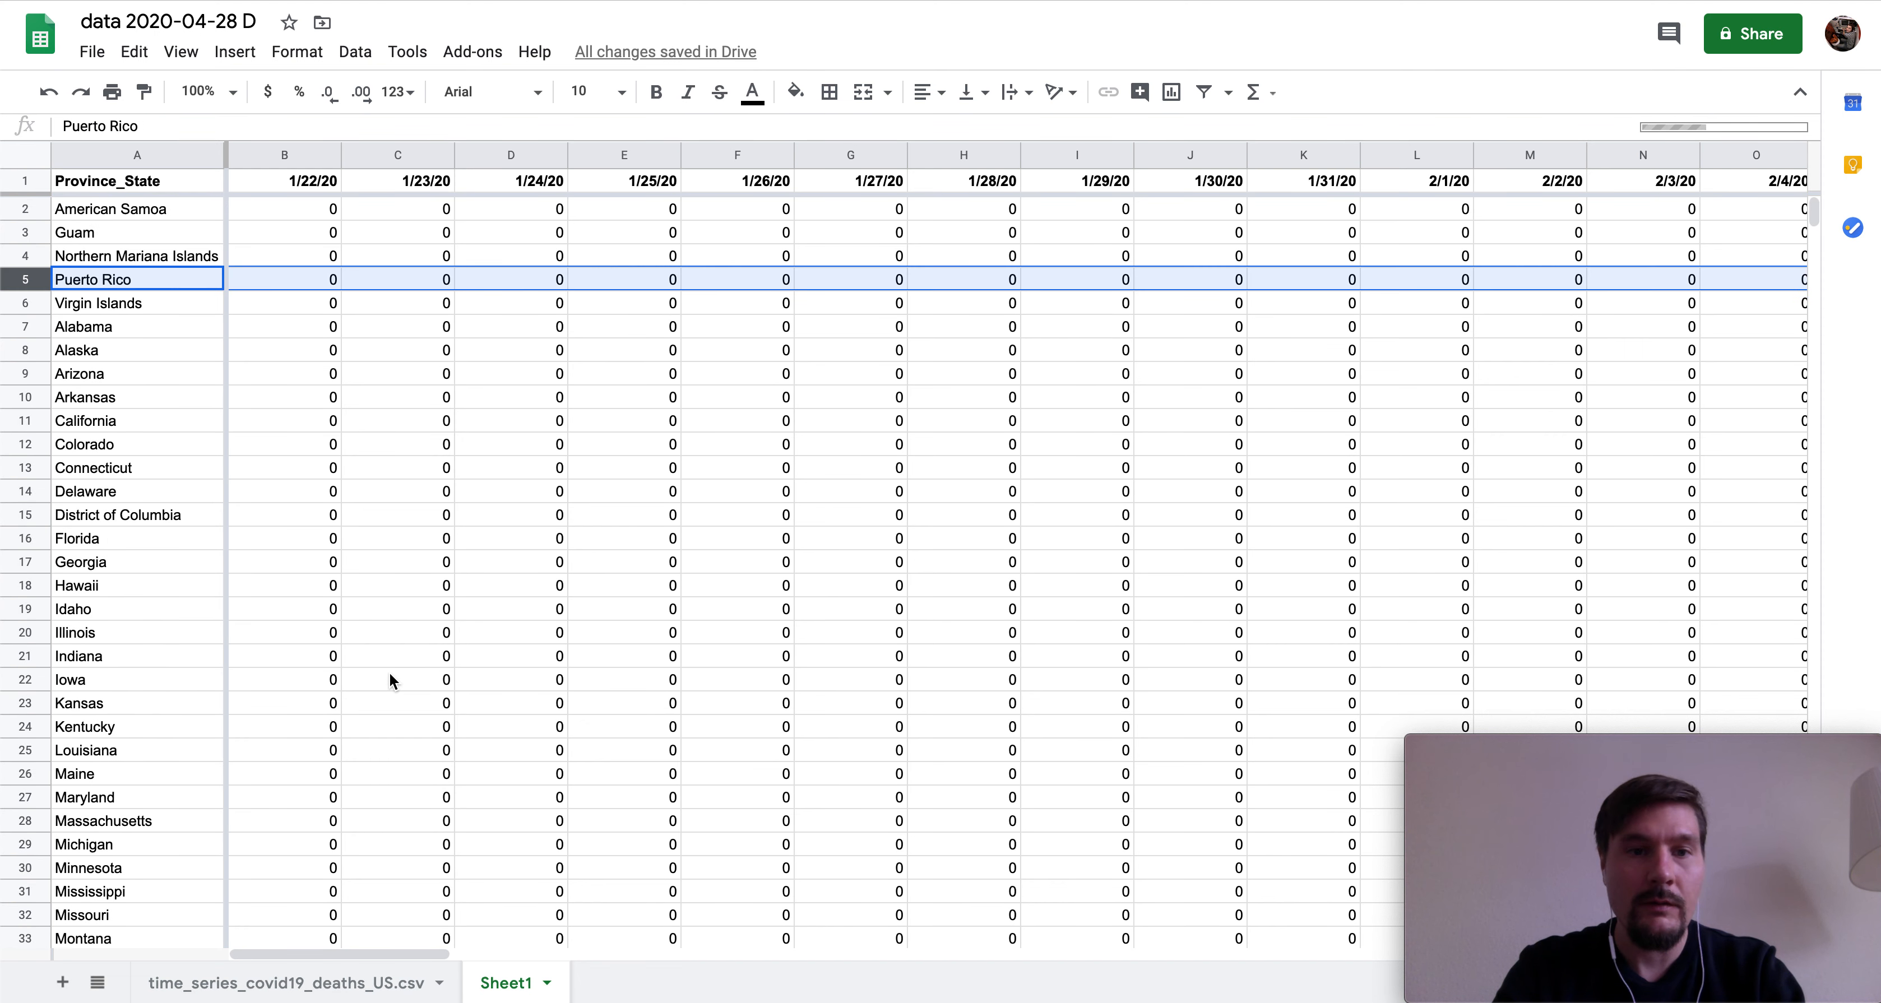
{"action": "left_click", "coordinate": [337, 985]}
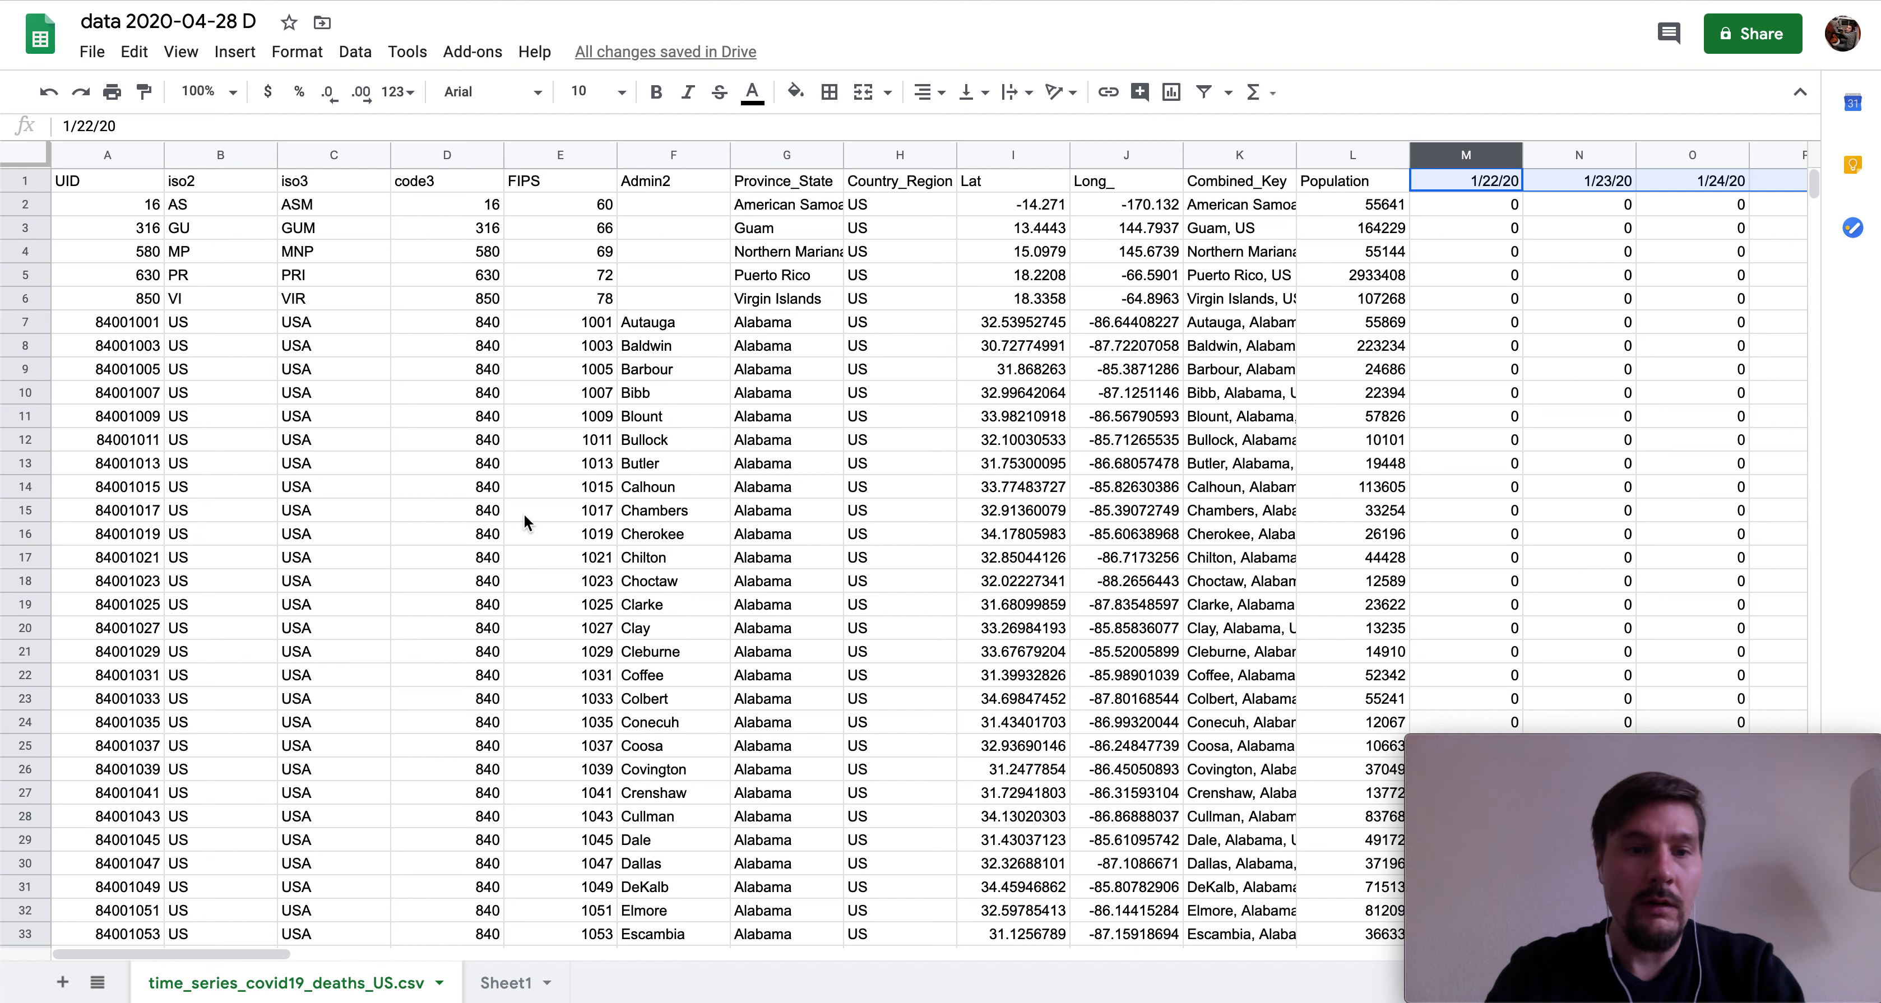
- Check Chambers county's Province_State (Alabama), then review Sheet1's totals through 4/27/20, e.g. New York 22668
{"action": "left_click", "coordinate": [641, 518]}
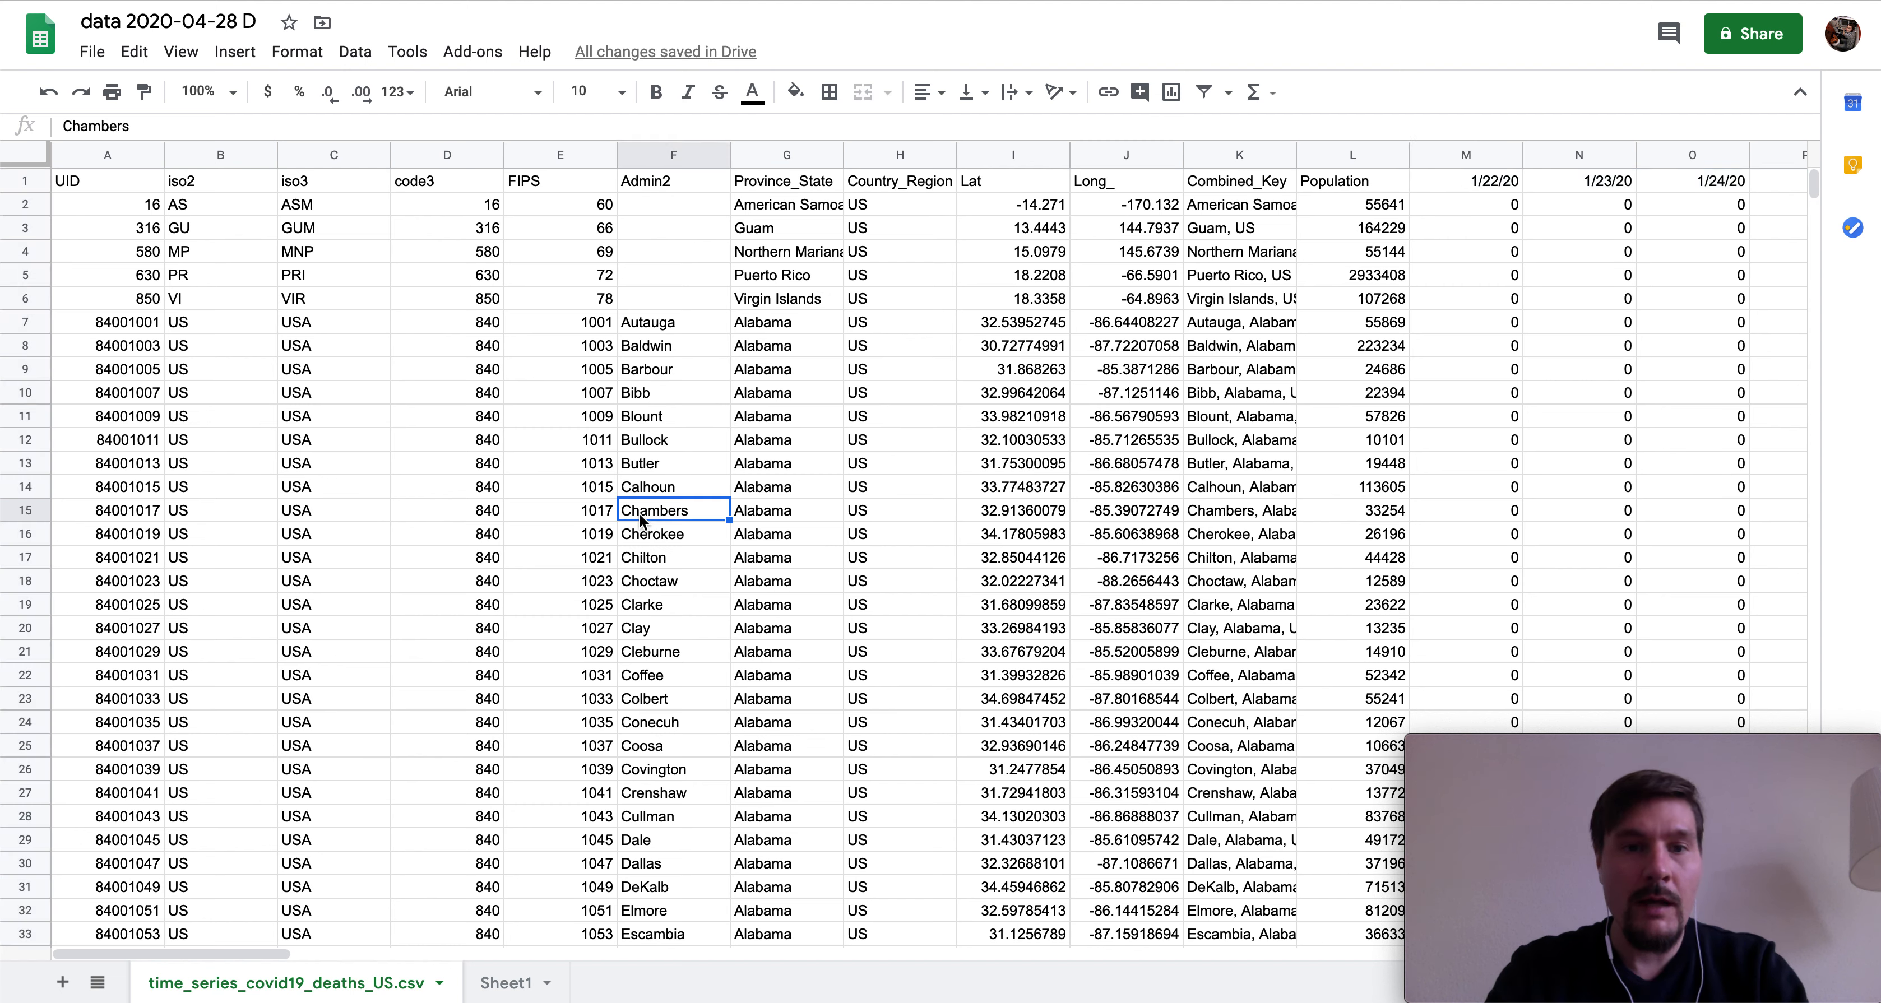
{"action": "key", "text": "Right"}
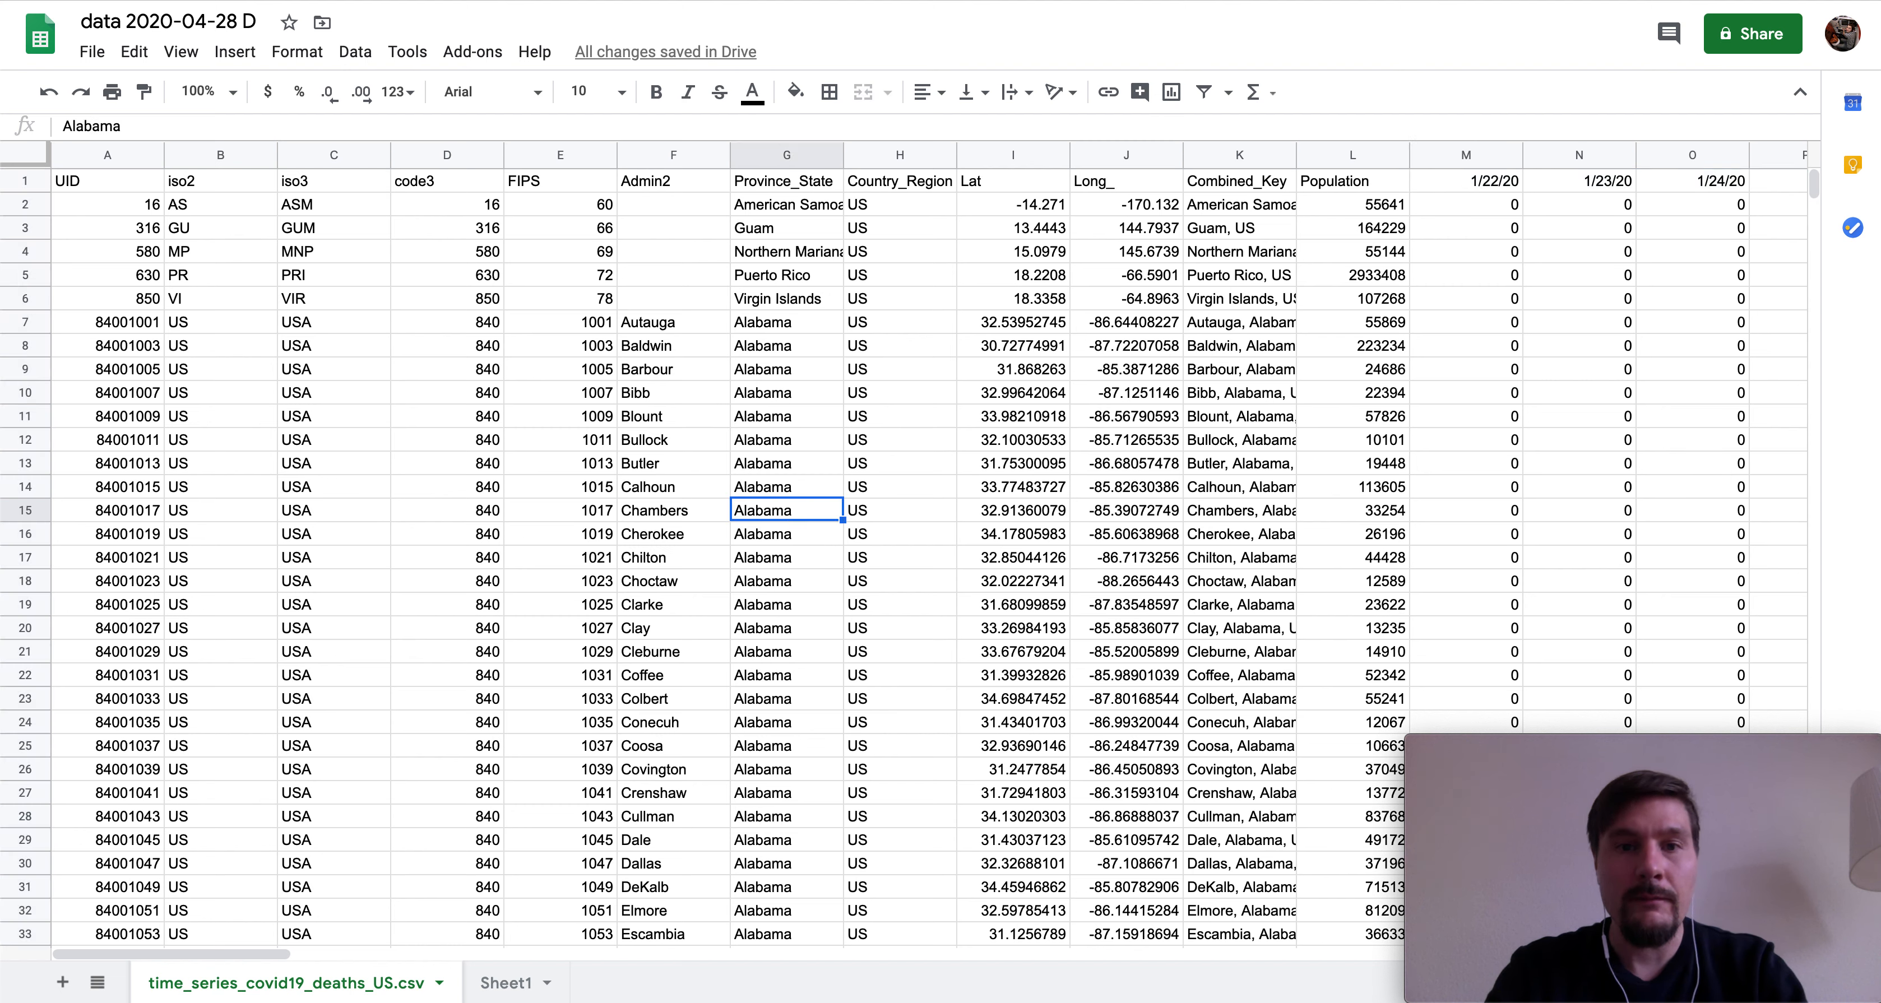
{"action": "left_click", "coordinate": [514, 984]}
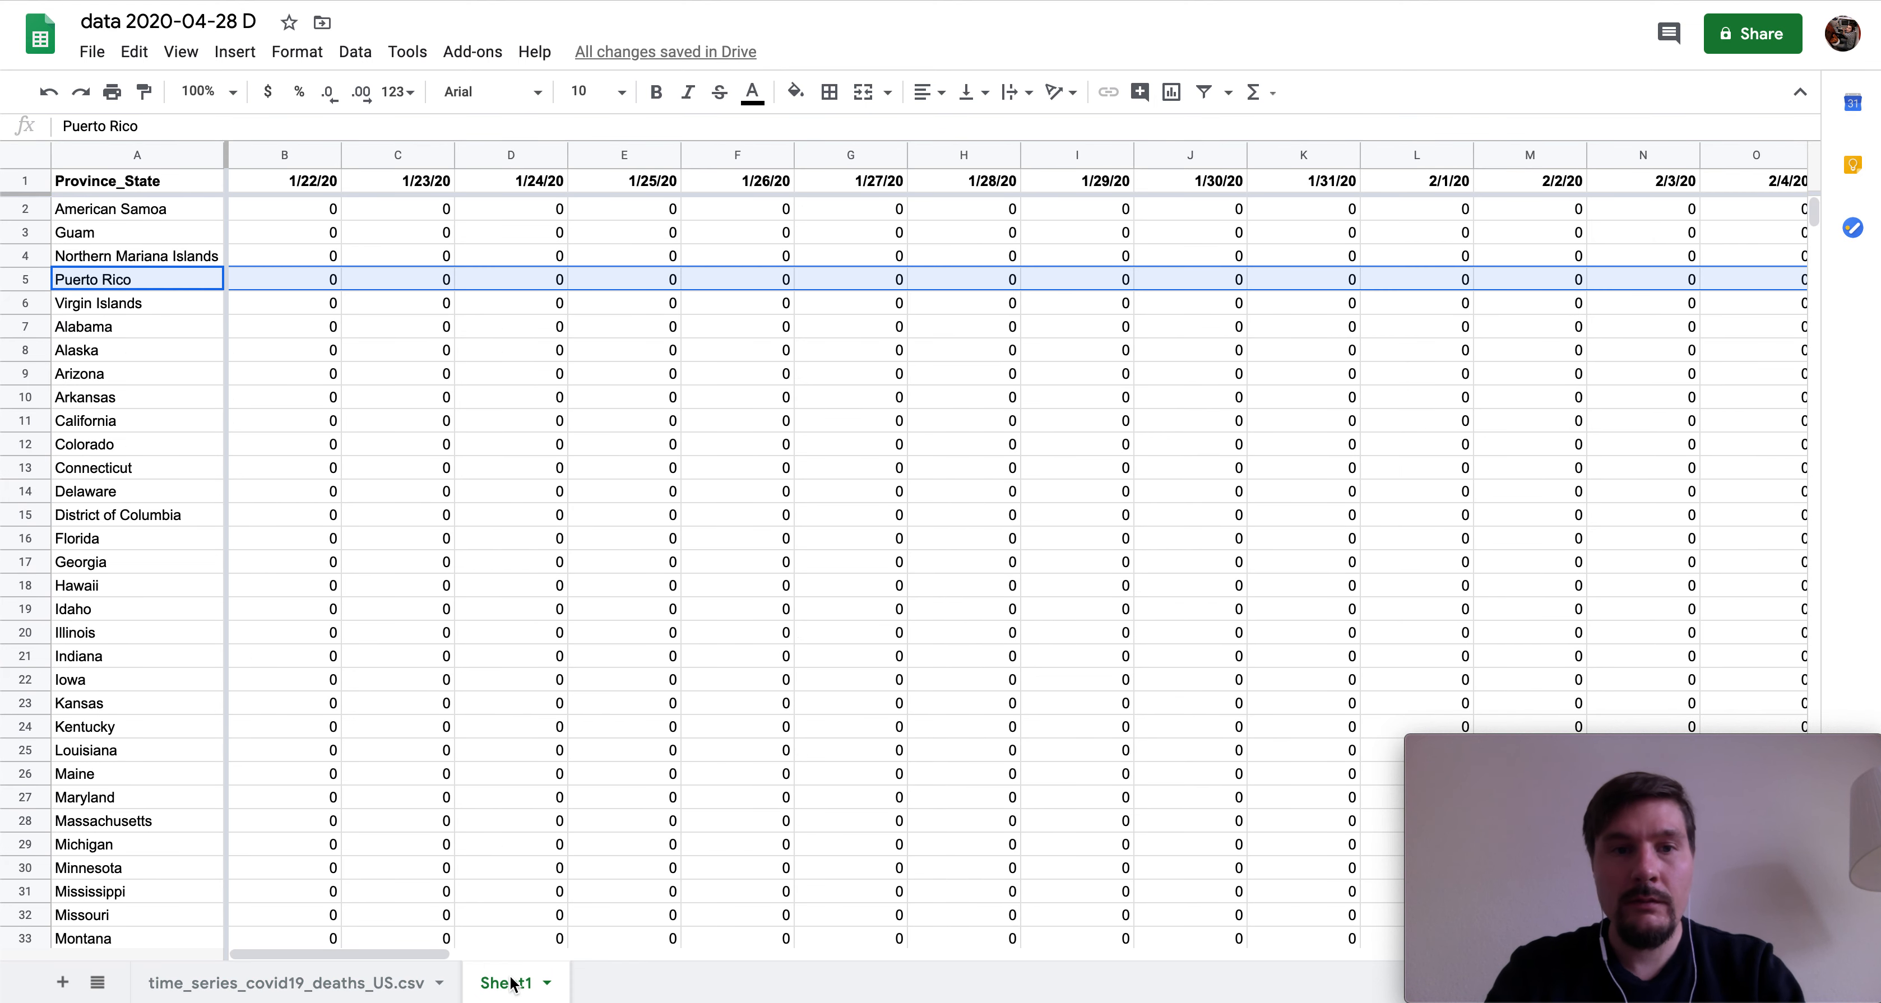
{"action": "scroll", "coordinate": [635, 600], "scroll_direction": "right", "scroll_amount": 20}
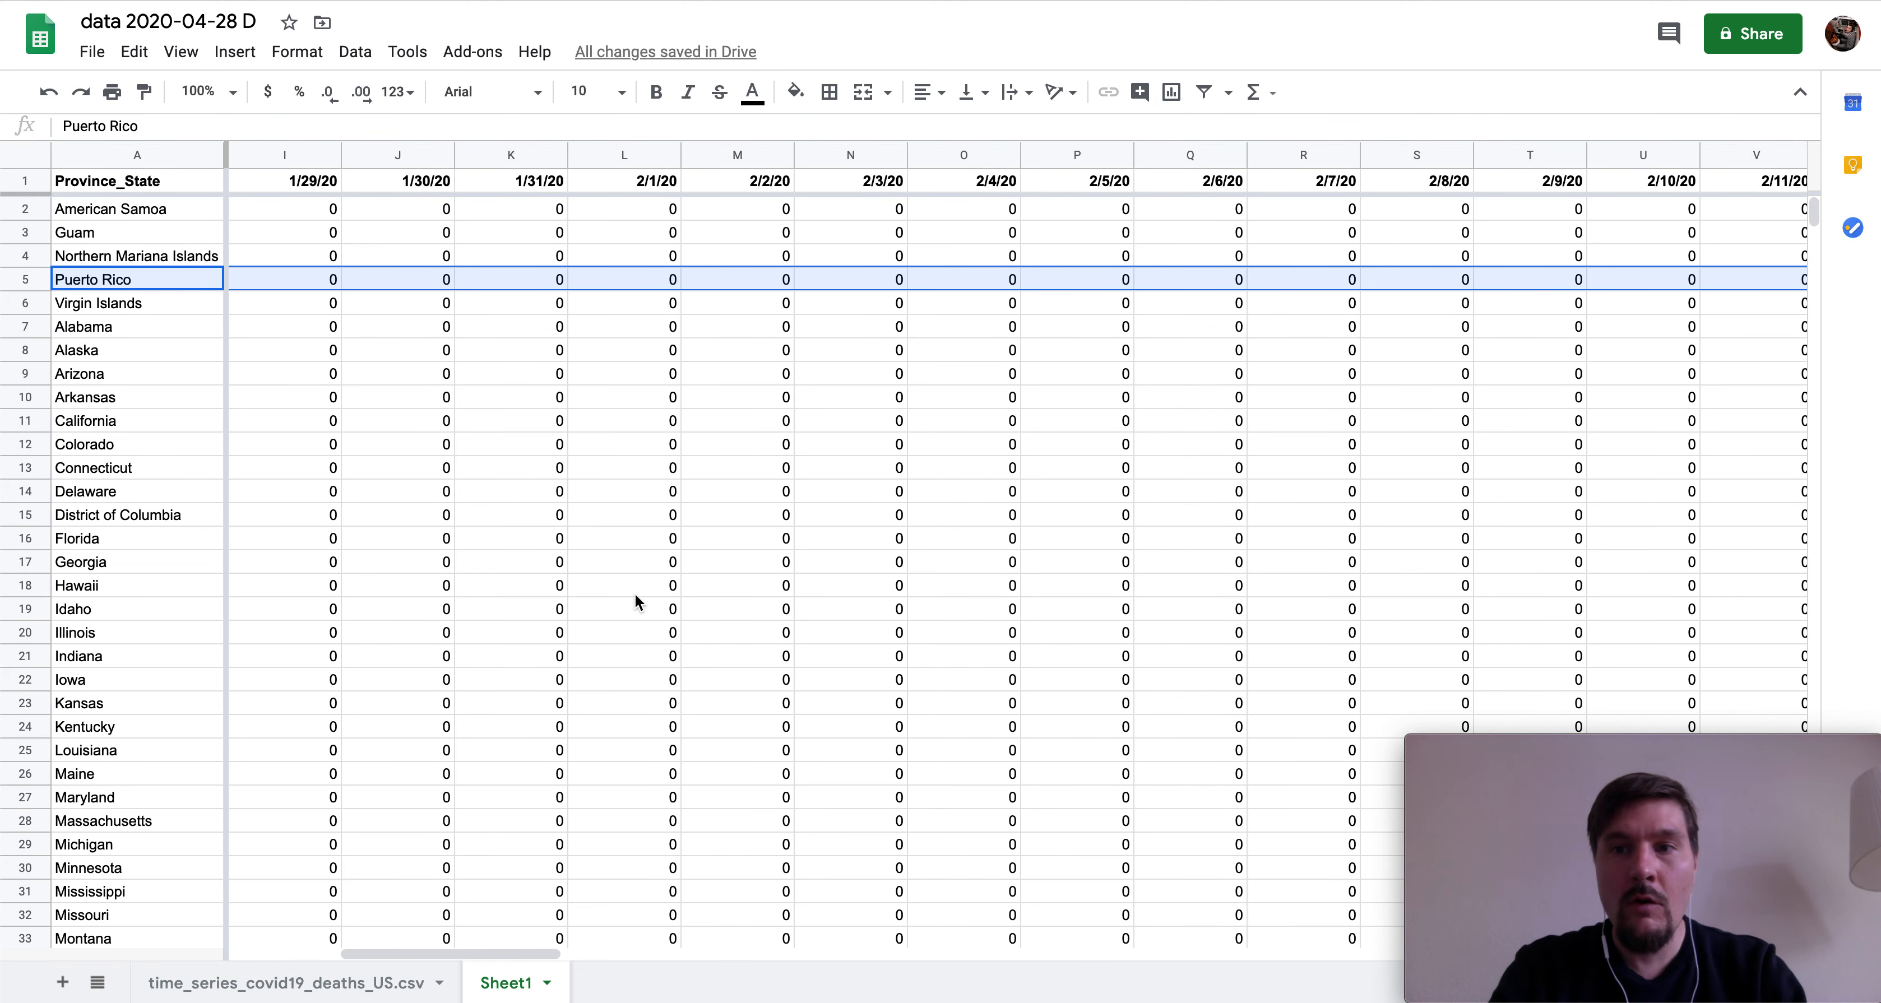
{"action": "scroll", "coordinate": [635, 601], "scroll_direction": "right", "scroll_amount": 5}
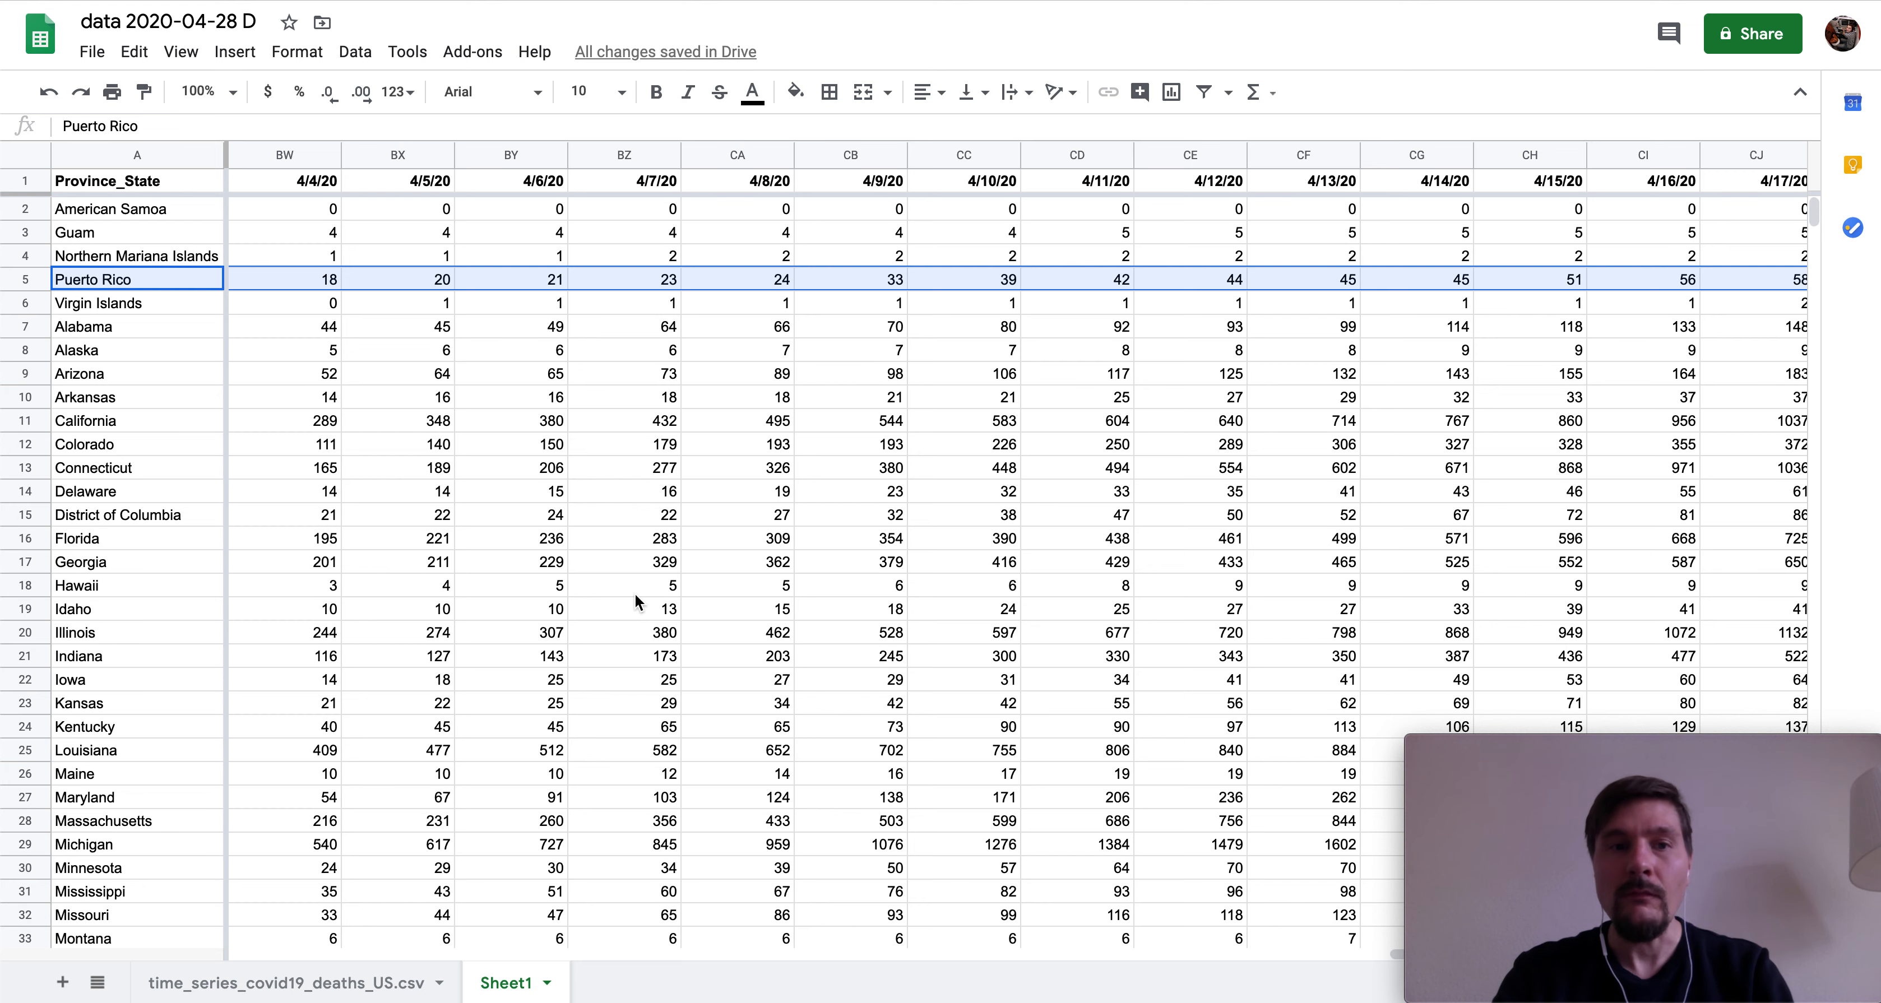
{"action": "scroll", "coordinate": [634, 593], "scroll_direction": "right", "scroll_amount": 10}
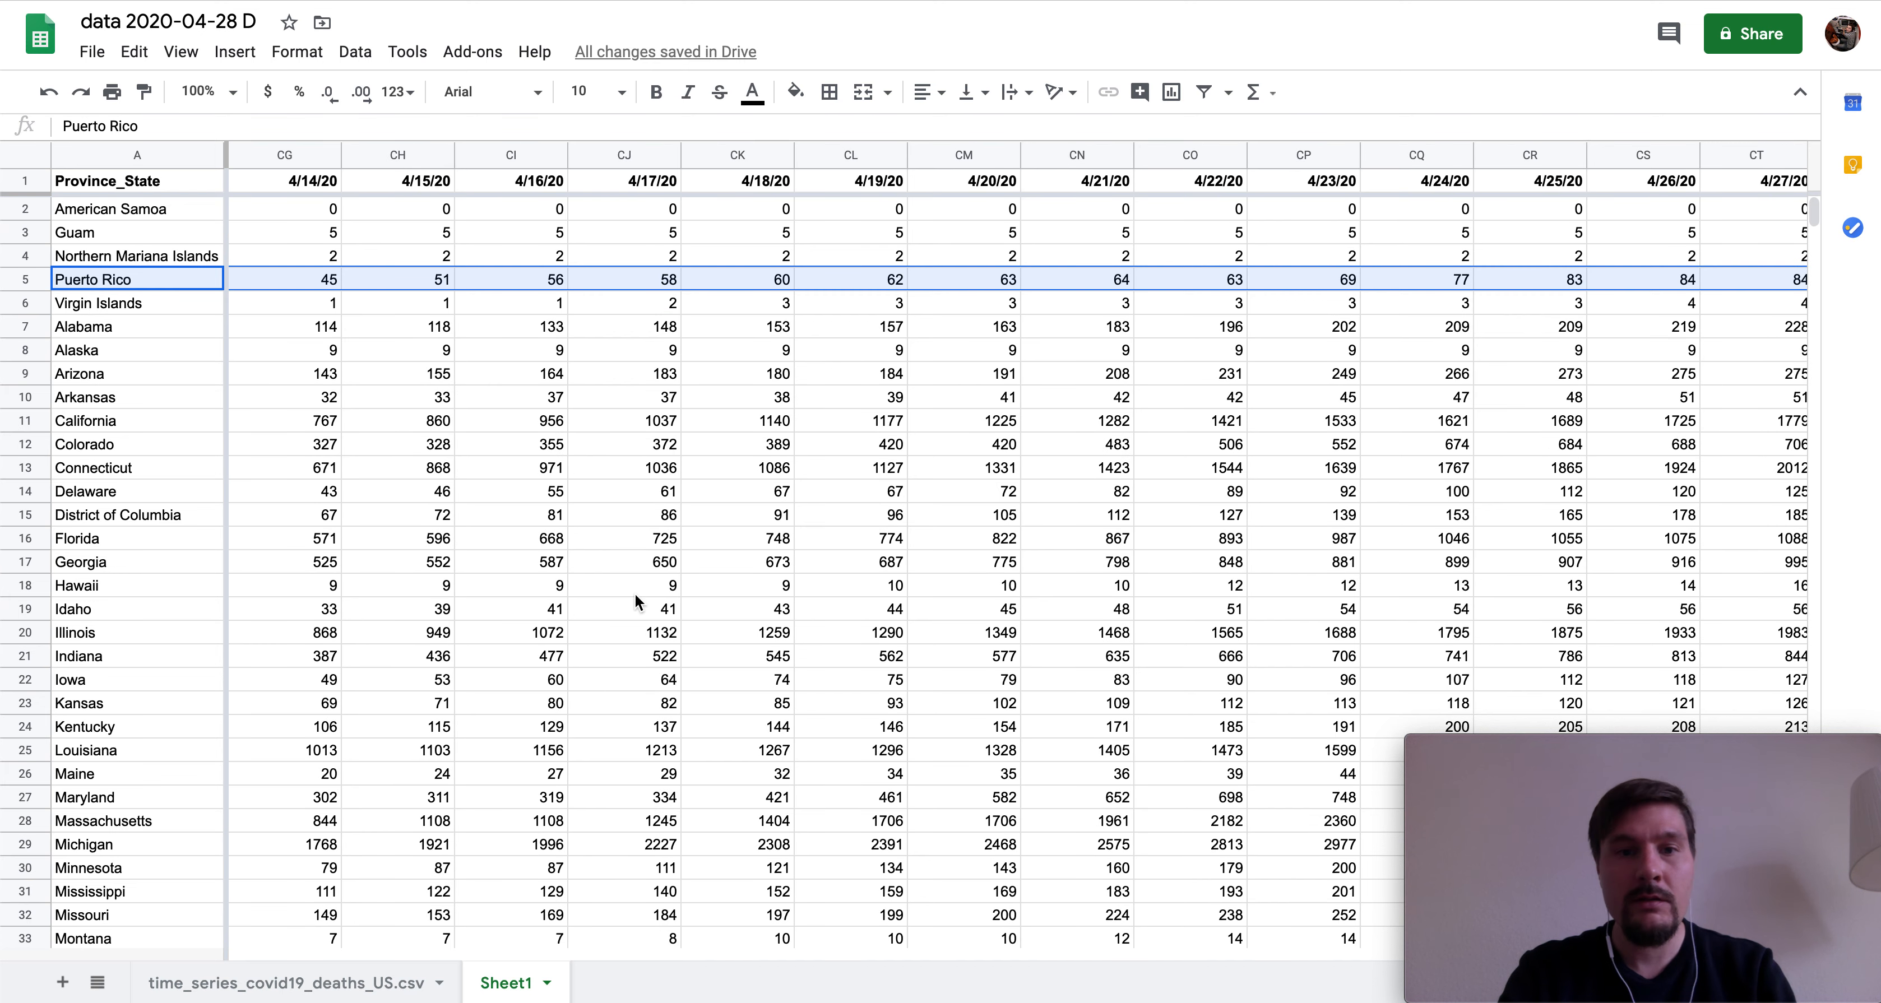
{"action": "scroll", "coordinate": [635, 593], "scroll_direction": "down", "scroll_amount": 5}
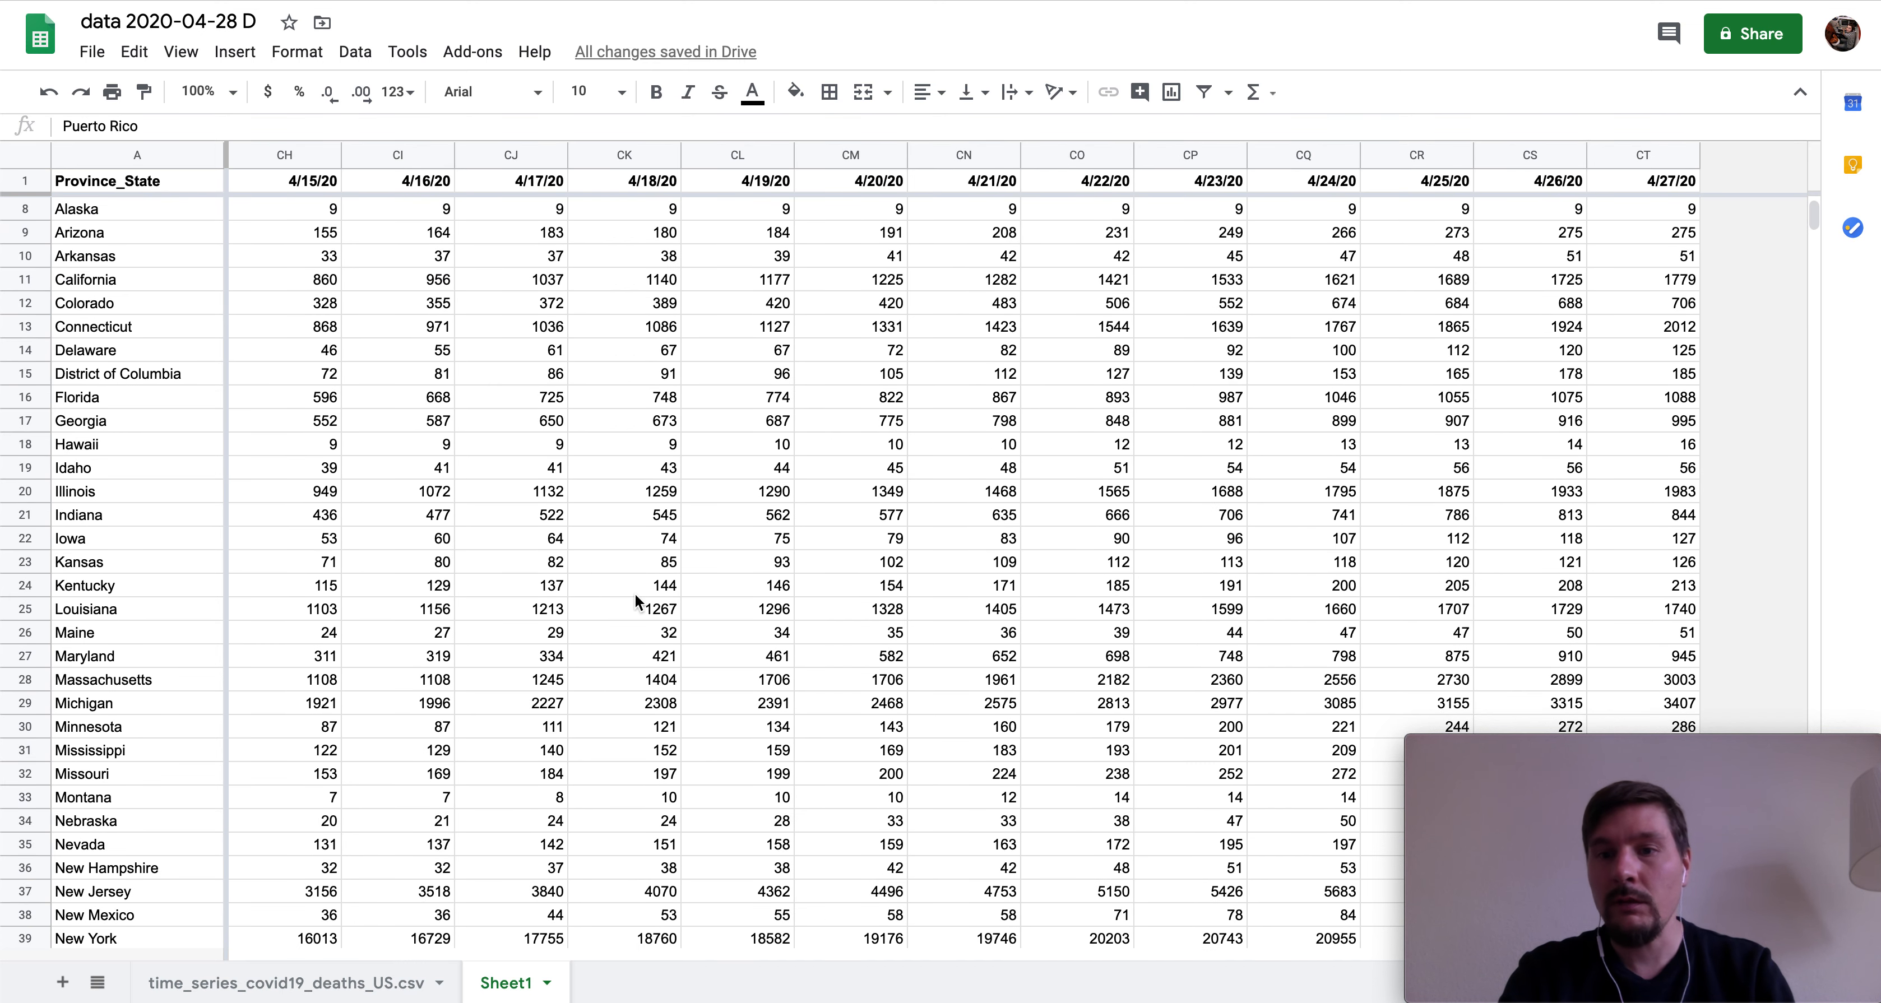
{"action": "scroll", "coordinate": [635, 601], "scroll_direction": "down", "scroll_amount": 2}
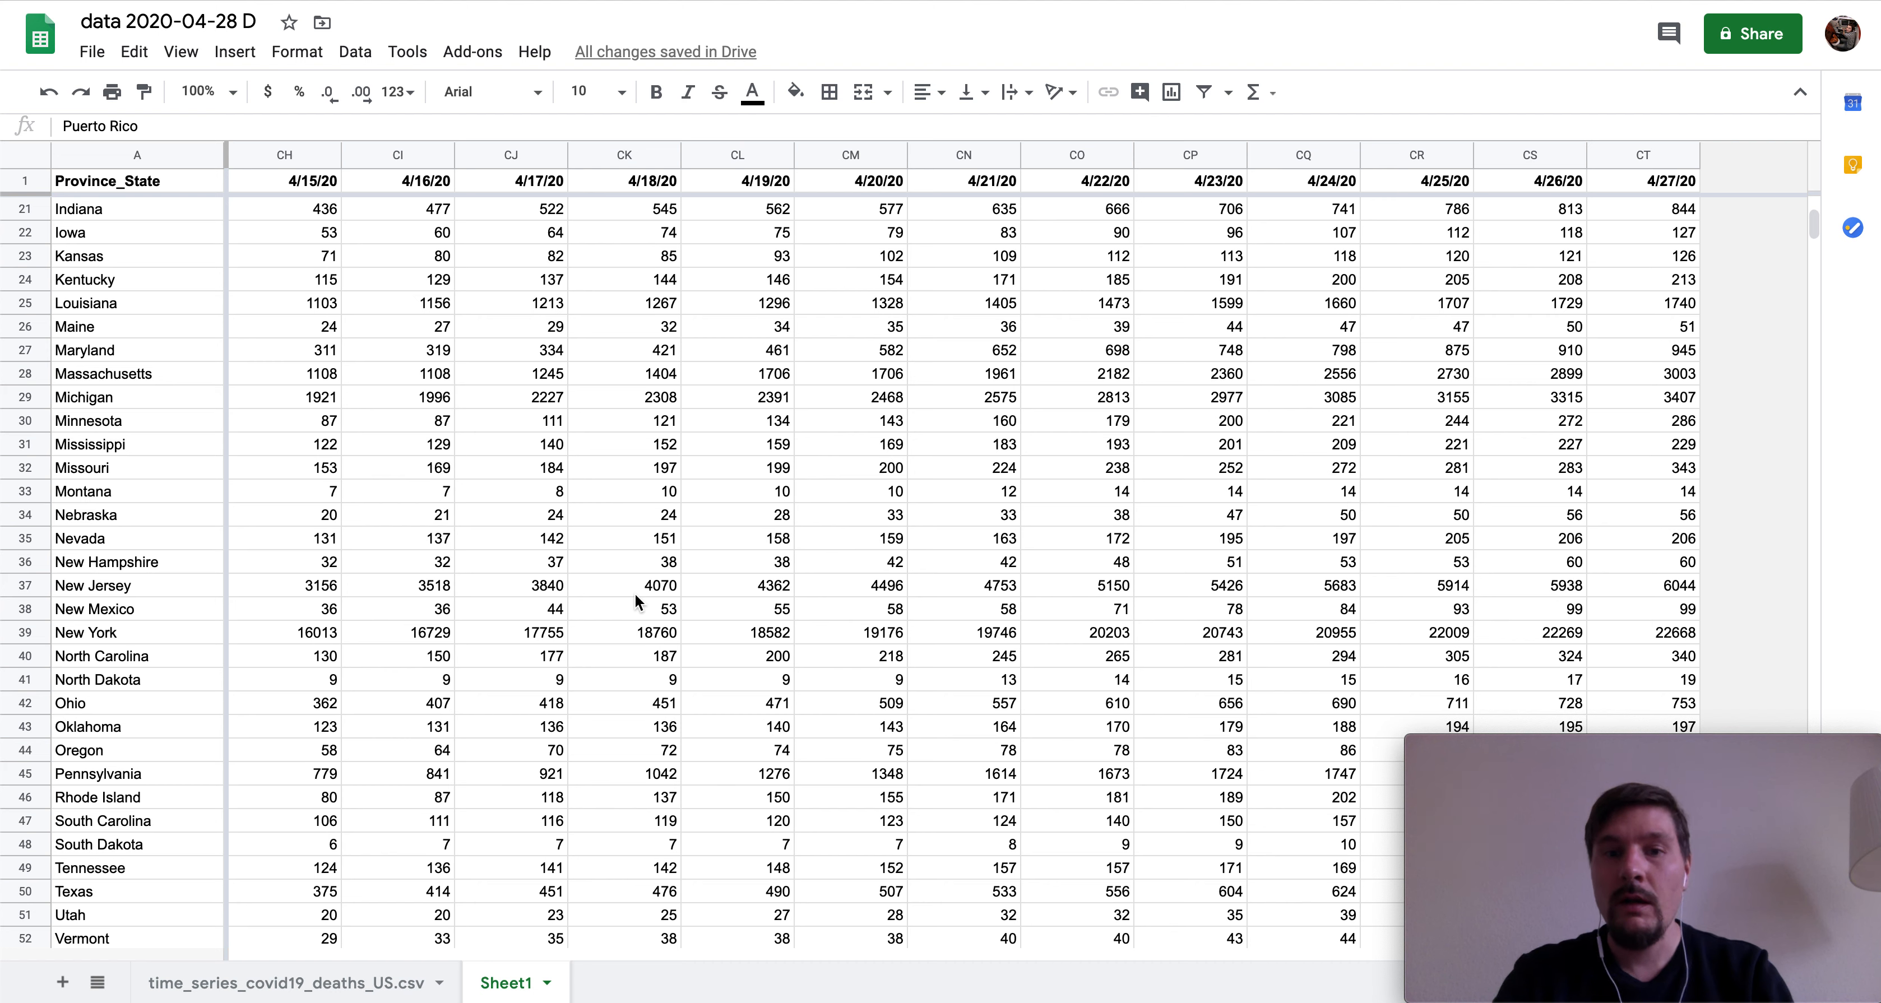